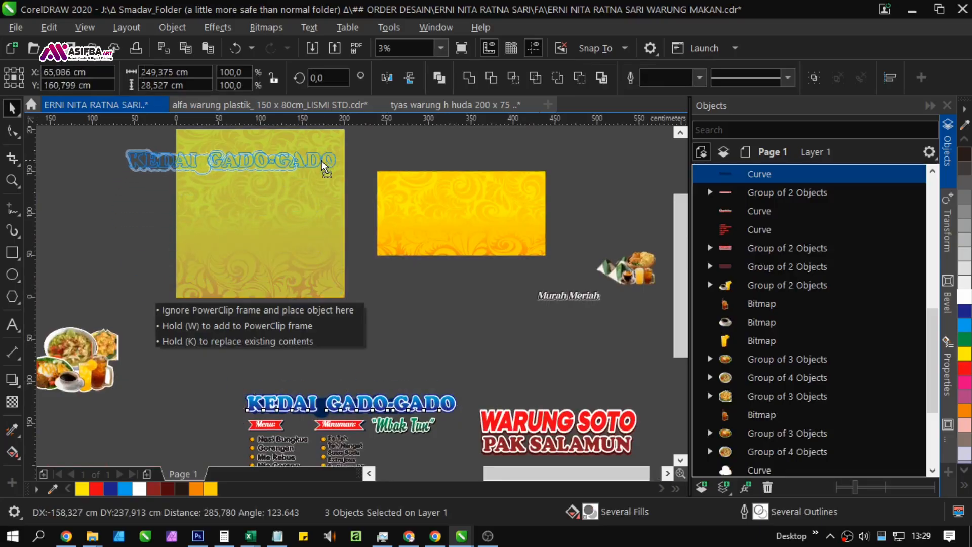
Step: Place the KEDAI GADO-GADO title over the upper edge of the square yellow banner and delete the dark blue shape behind it
drag(326, 157, 313, 277)
click(400, 275)
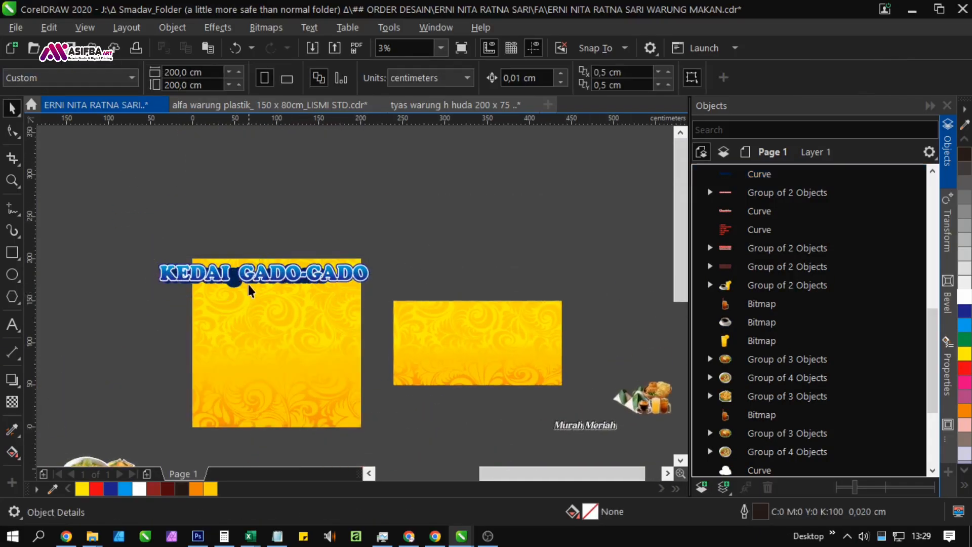
scroll(249, 284, up, 1)
click(258, 268)
click(737, 194)
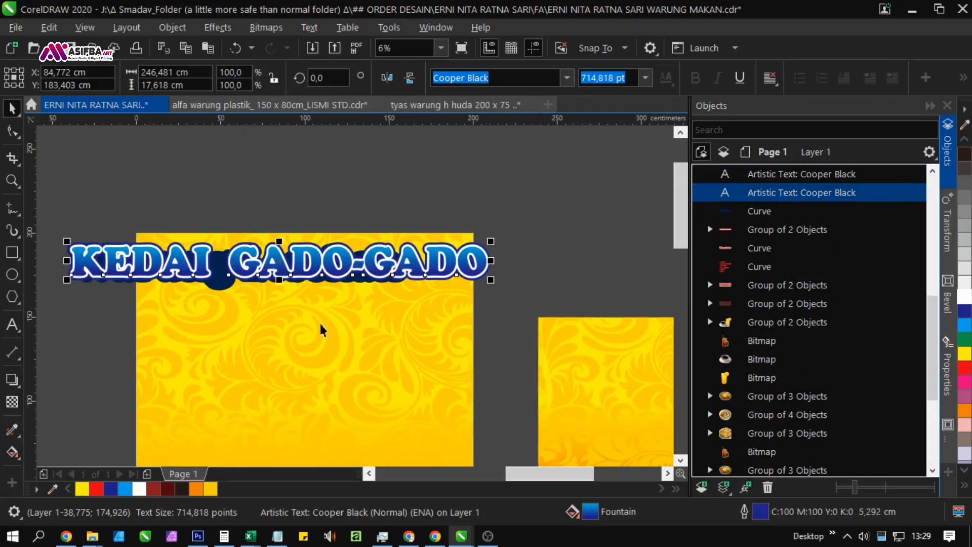
click(11, 325)
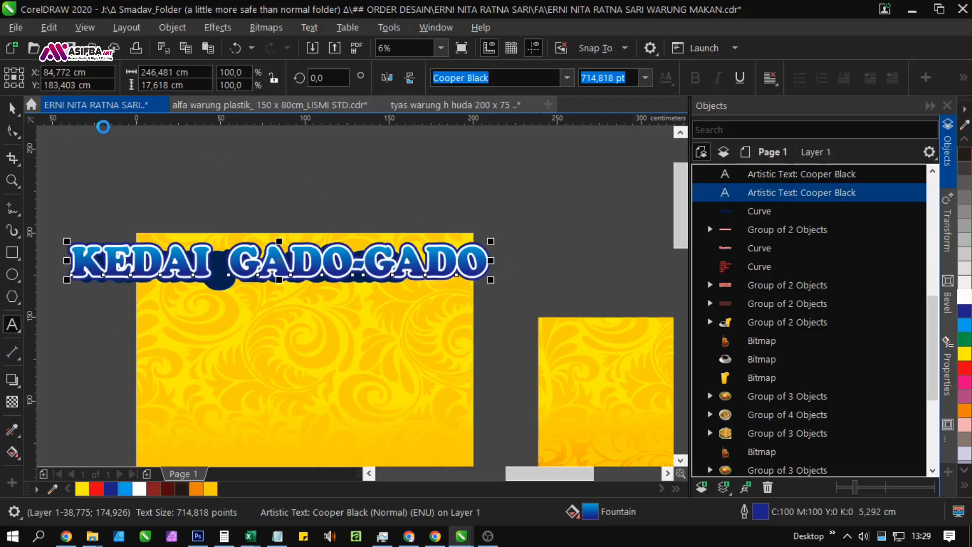
drag(221, 298, 234, 373)
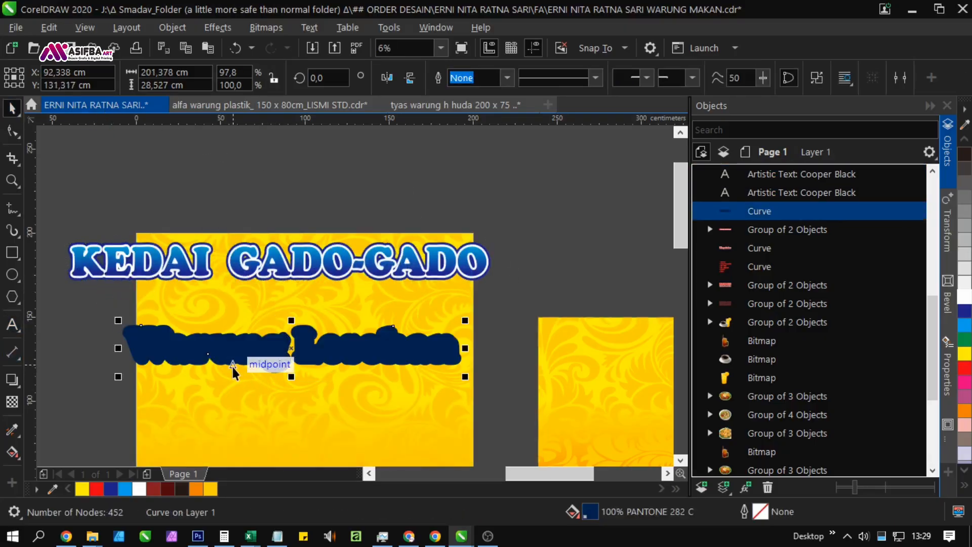
key(Delete)
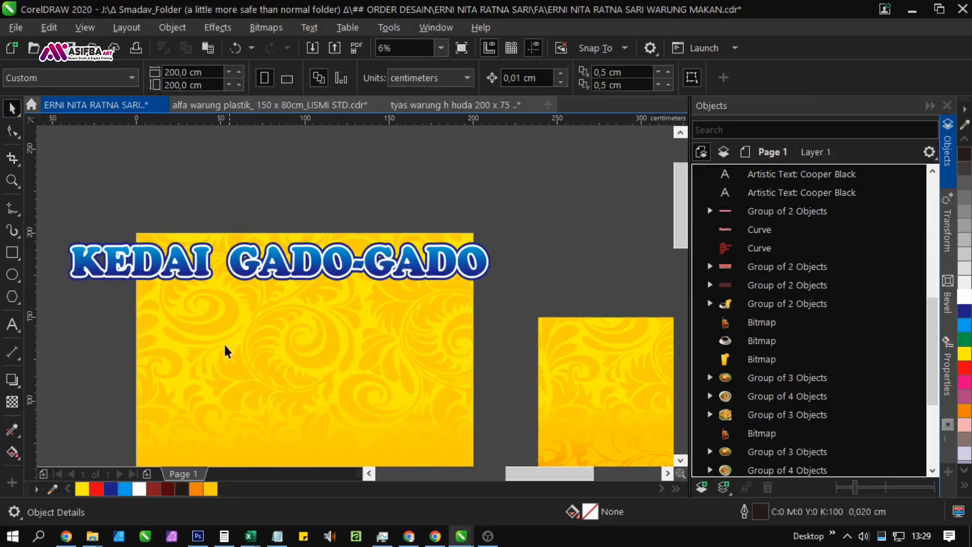
Step: Remove the extra space between KEDAI and GADO-GADO in both stacked title texts
double_click(230, 276)
click(12, 109)
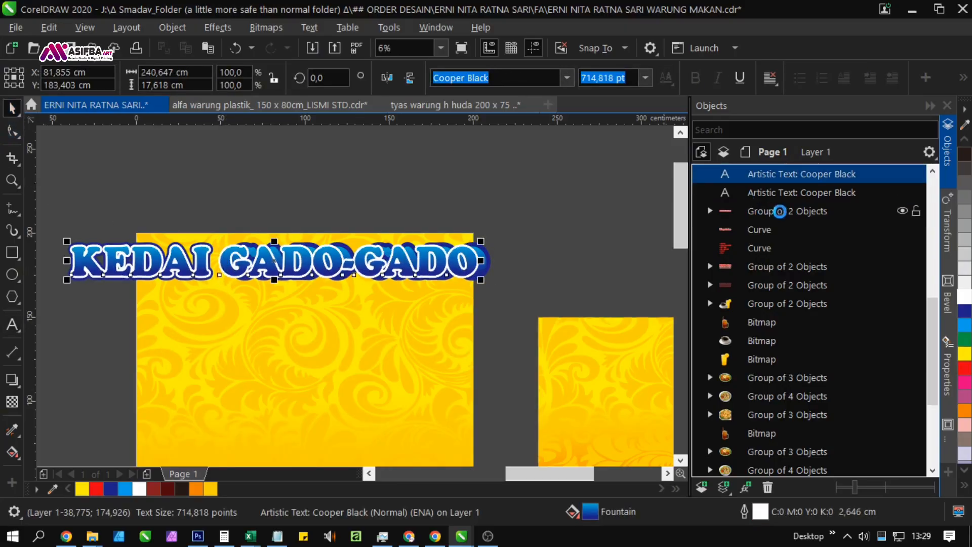
click(780, 193)
click(10, 327)
click(228, 264)
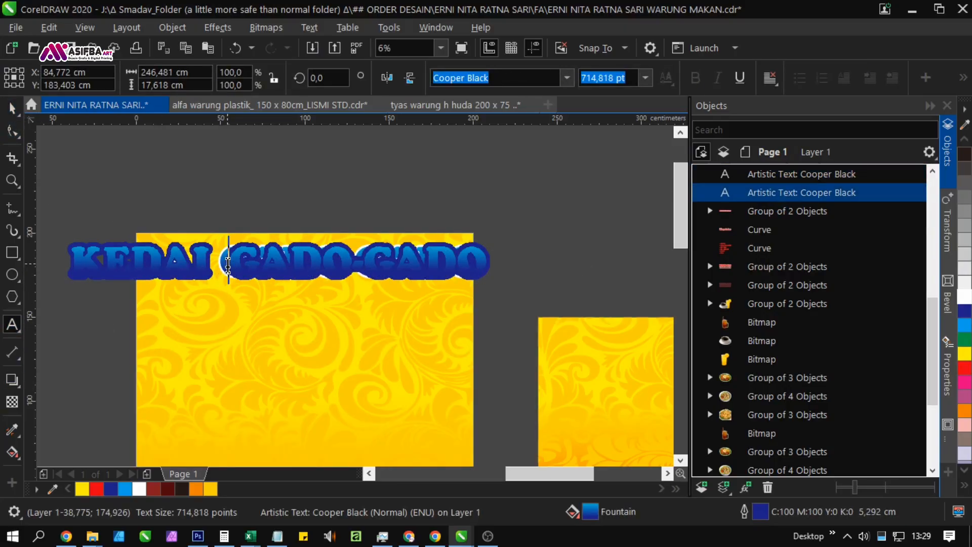
key(BackSpace)
key(Escape)
click(489, 295)
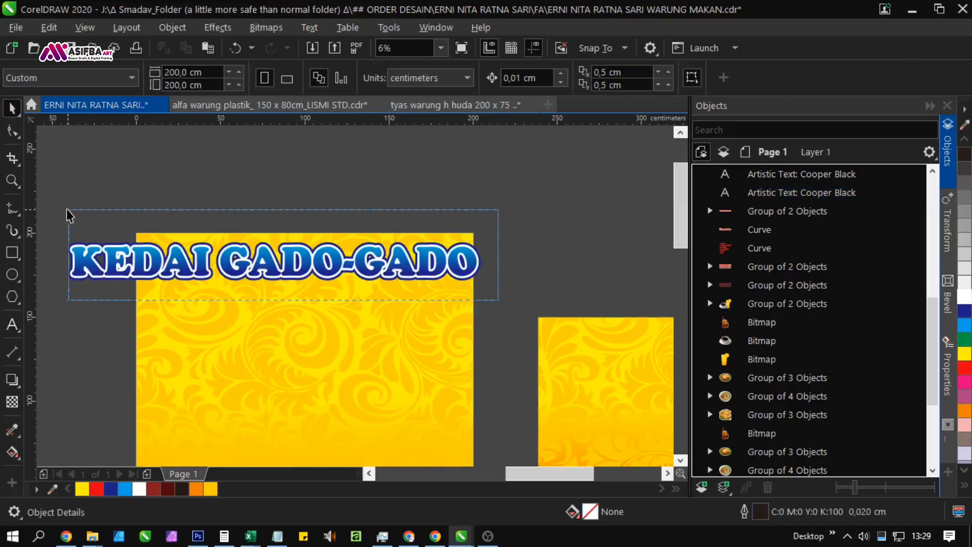
drag(67, 210, 68, 211)
drag(213, 263, 526, 150)
drag(439, 194, 549, 236)
key(ctrl+z)
Step: Duplicate the blue-outlined title text and offset the copy slightly down and to the right
click(494, 272)
click(483, 251)
scroll(819, 363, down, 1)
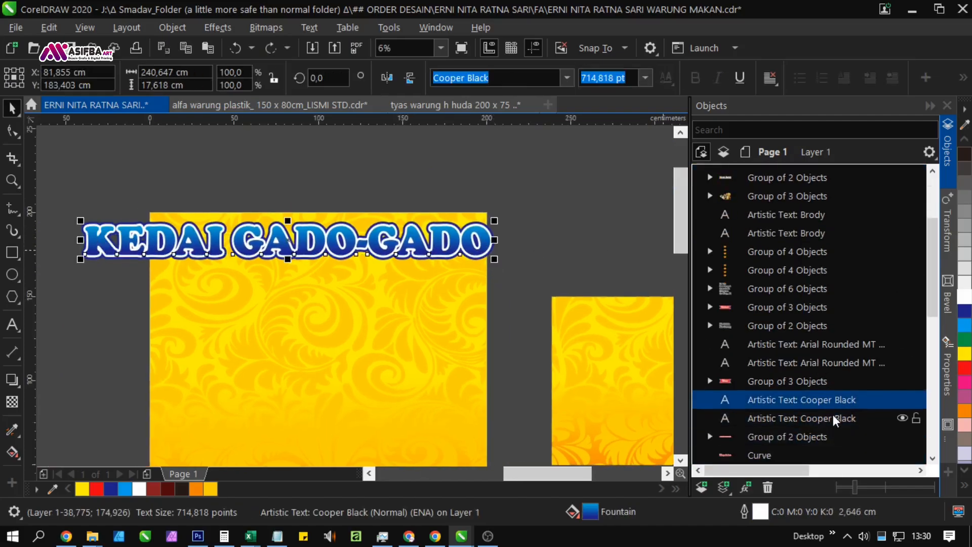
click(833, 416)
scroll(307, 253, up, 2)
drag(234, 203, 249, 217)
right_click(249, 217)
drag(393, 225, 356, 265)
scroll(355, 265, down, 2)
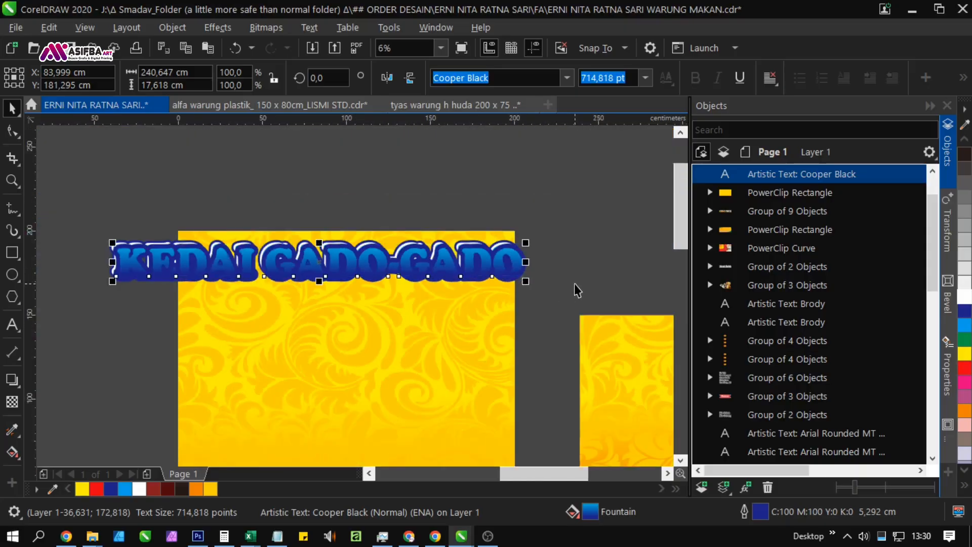
drag(574, 286, 26, 184)
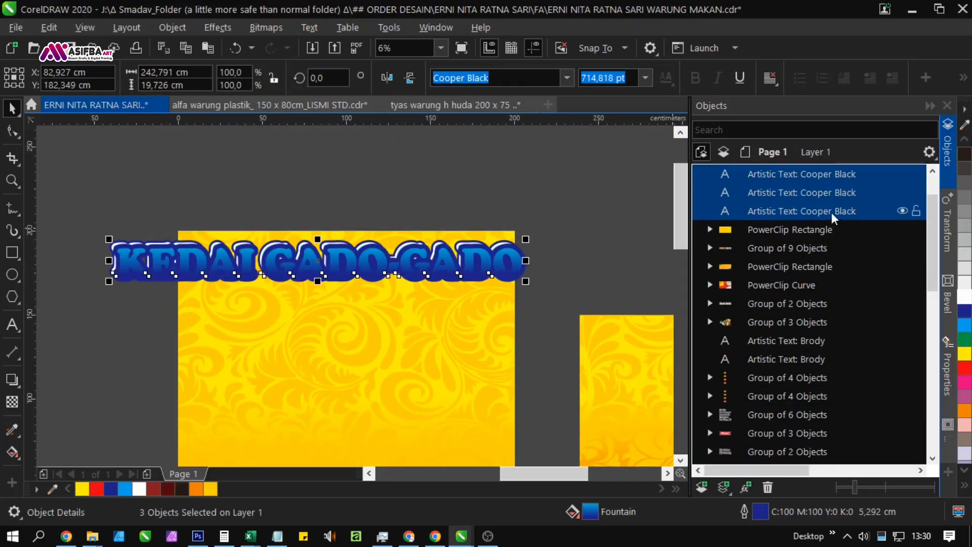
click(832, 213)
key(ctrl+Page_Down)
key(ctrl+Page_Down)
key(ctrl+Page_Down)
click(564, 289)
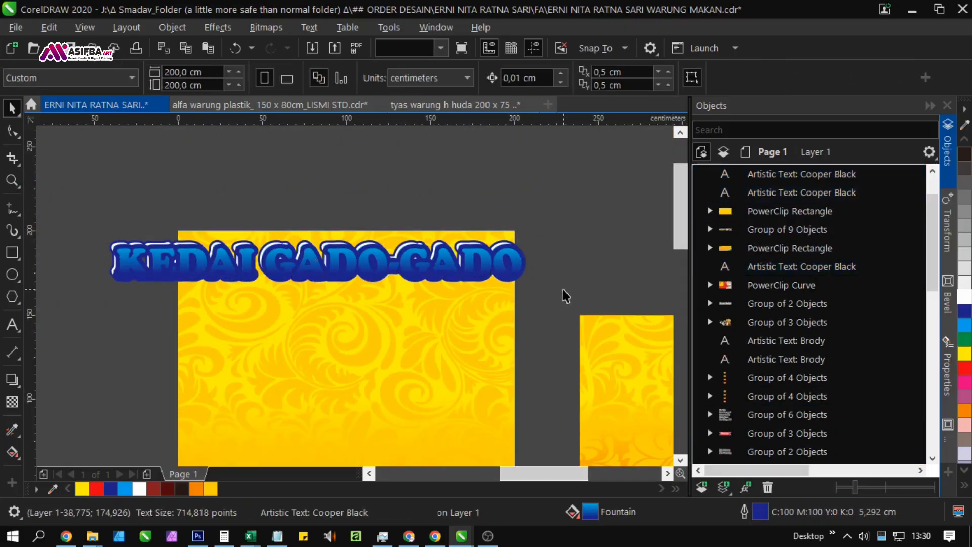
drag(565, 296, 47, 177)
key(shift+Page_Up)
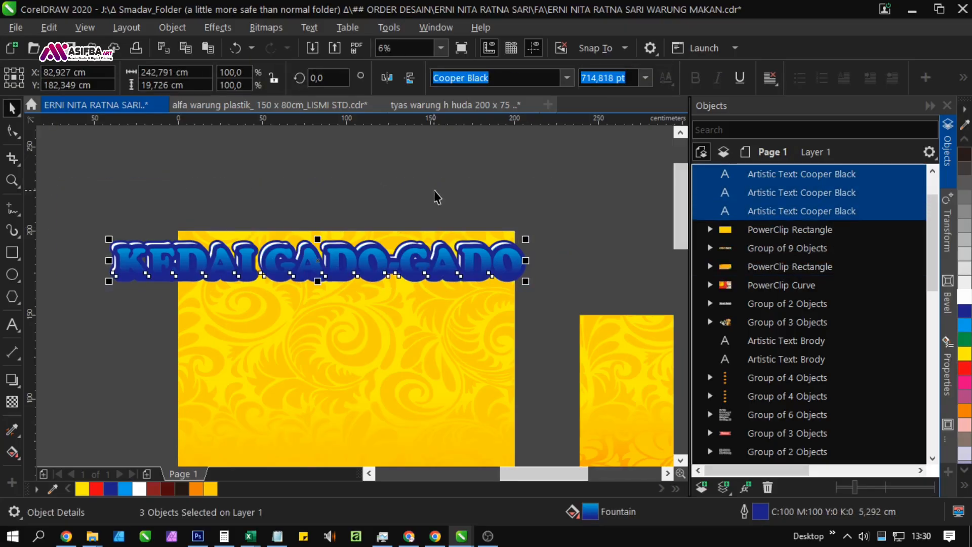
Step: Move the offset title copy behind the other two title texts in the stacking order
click(434, 192)
click(481, 269)
key(ctrl+Page_Down)
key(ctrl+Page_Down)
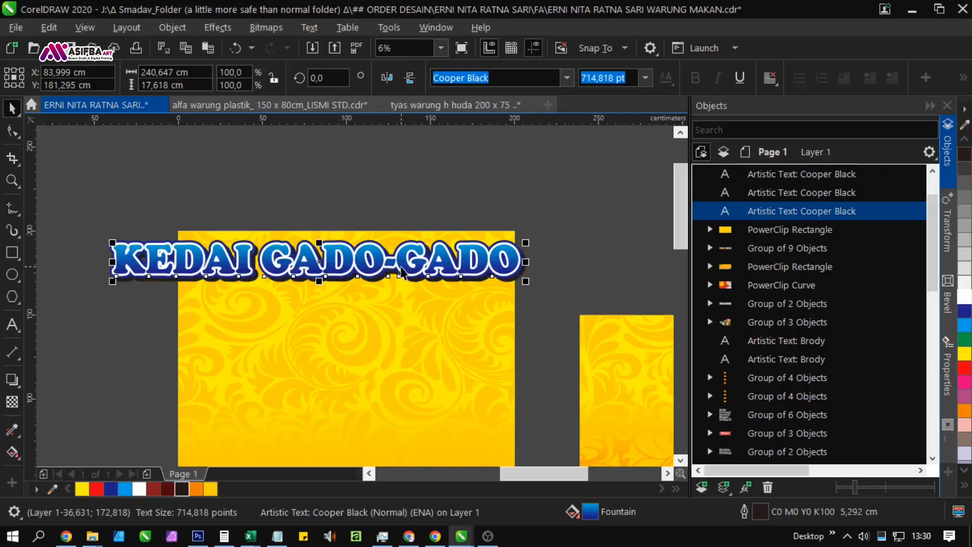
Step: Give the rearmost, offset title copy a white outline
scroll(401, 268, up, 2)
scroll(290, 363, down, 1)
scroll(284, 354, up, 1)
scroll(284, 353, down, 1)
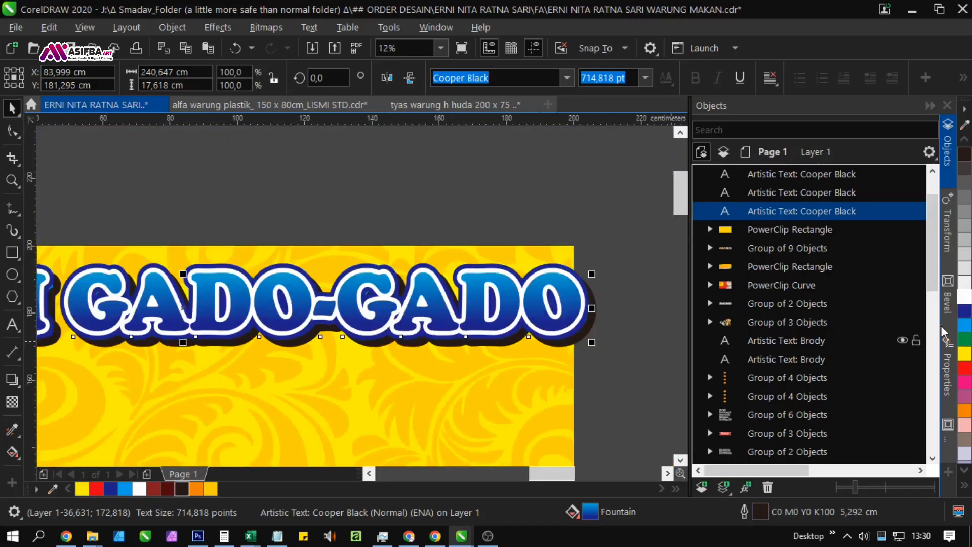
right_click(961, 297)
Step: Shift the white-outlined copy closer to the title and group the three title texts
drag(466, 329, 519, 316)
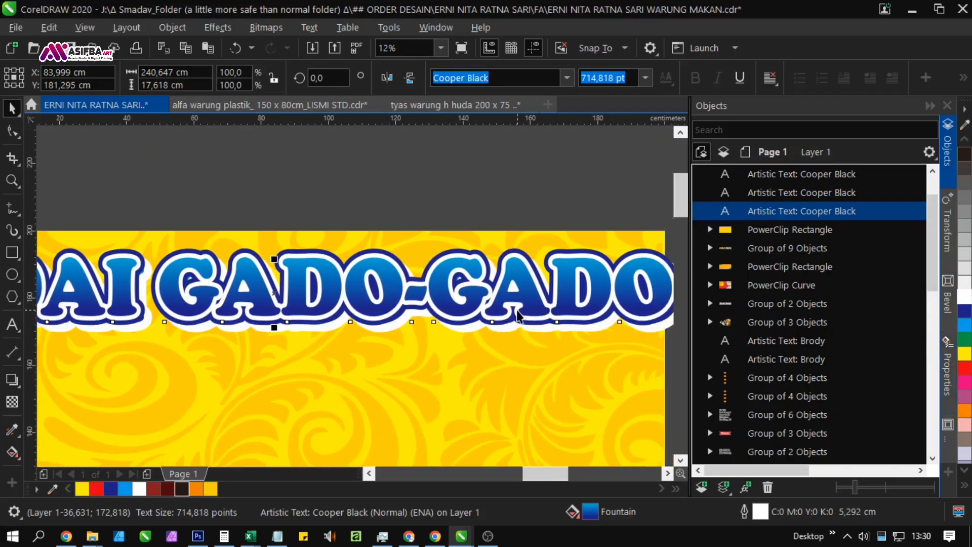
scroll(273, 290, up, 2)
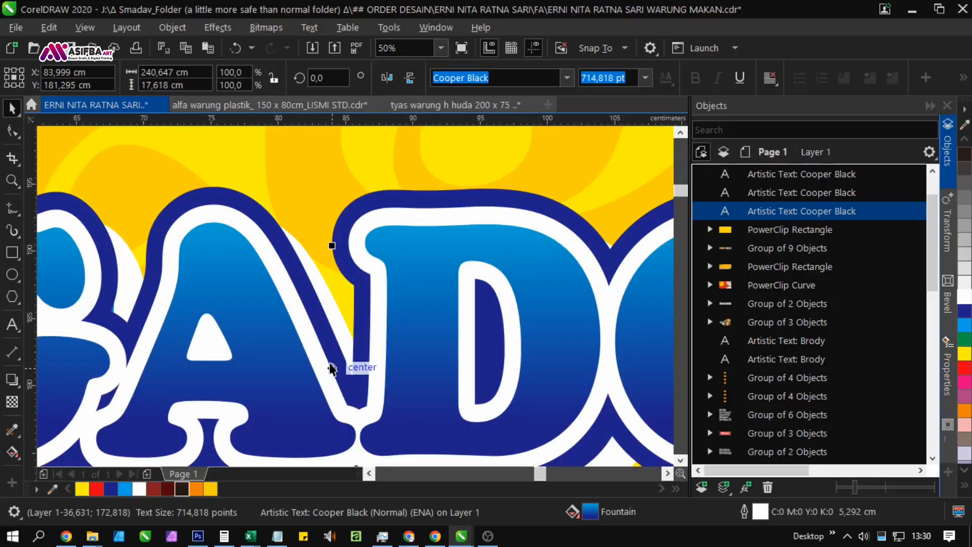
drag(332, 368, 317, 364)
scroll(312, 251, down, 2)
drag(569, 301, 53, 214)
key(ctrl+g)
Step: Copy the title group onto the upper part of the rectangular banner, scaled down to fit its width and centred horizontally
scroll(155, 197, down, 1)
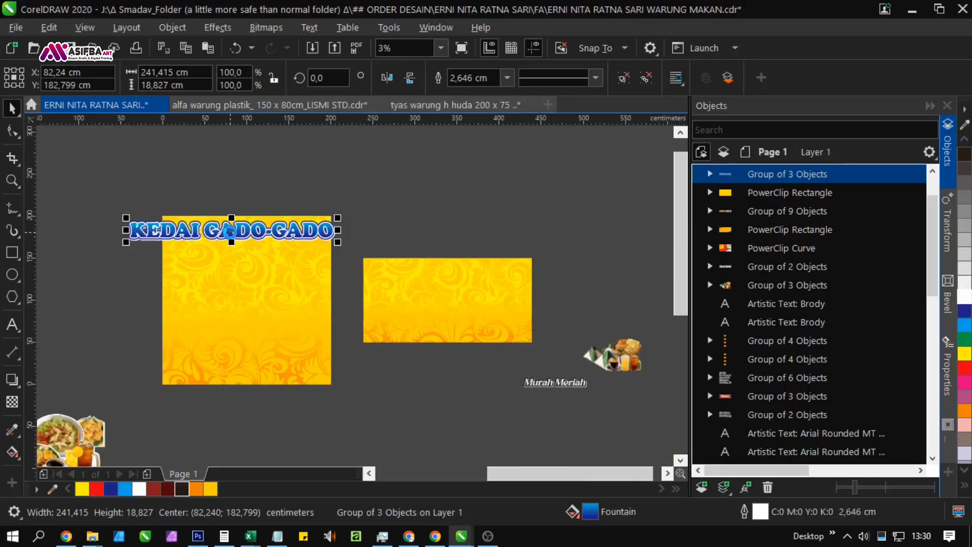
drag(237, 234, 469, 273)
right_click(470, 273)
scroll(577, 274, up, 1)
drag(562, 274, 451, 325)
shift+click(456, 332)
key(c)
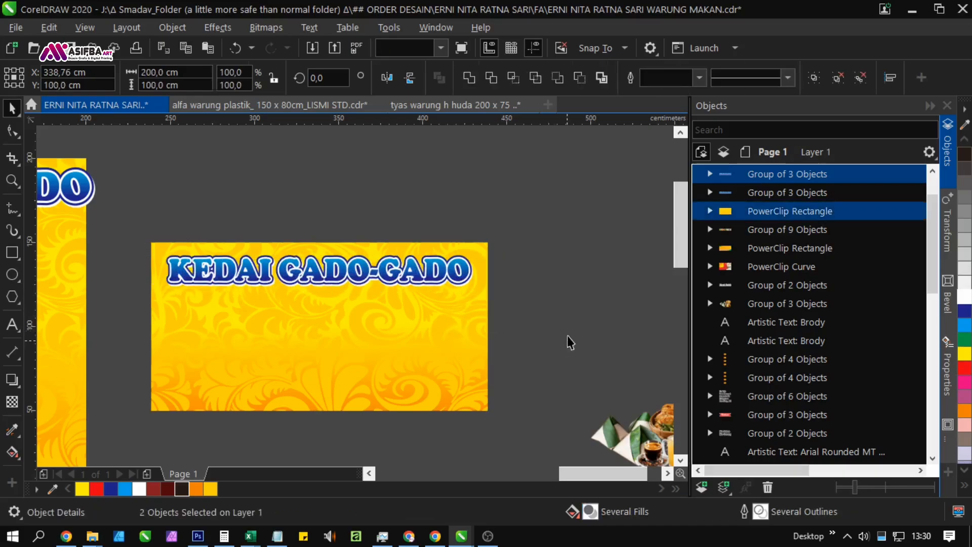
click(568, 341)
Step: Scale down the title group on the square banner to fit within its width and centre it horizontally
drag(157, 295, 453, 340)
drag(70, 204, 70, 203)
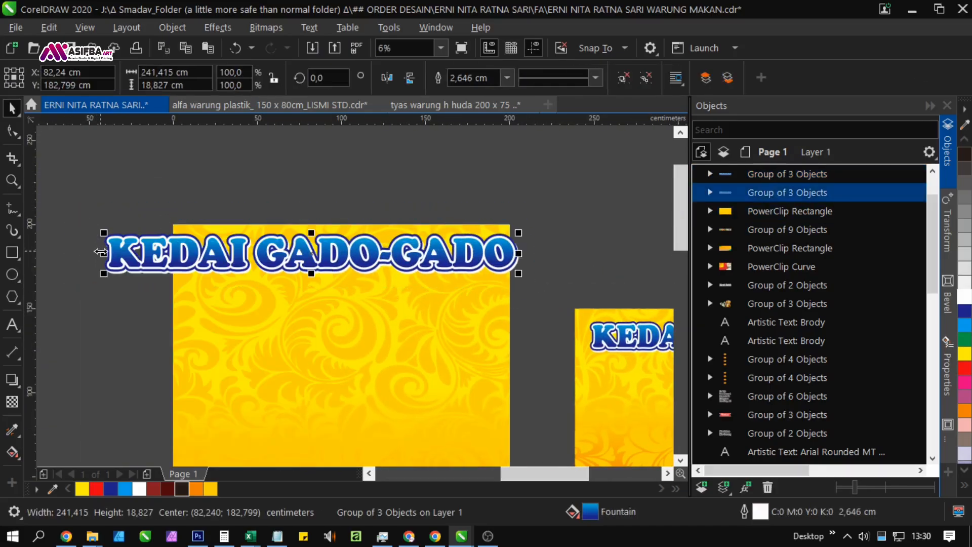
drag(104, 253, 126, 254)
drag(518, 273, 480, 279)
shift+click(462, 286)
key(c)
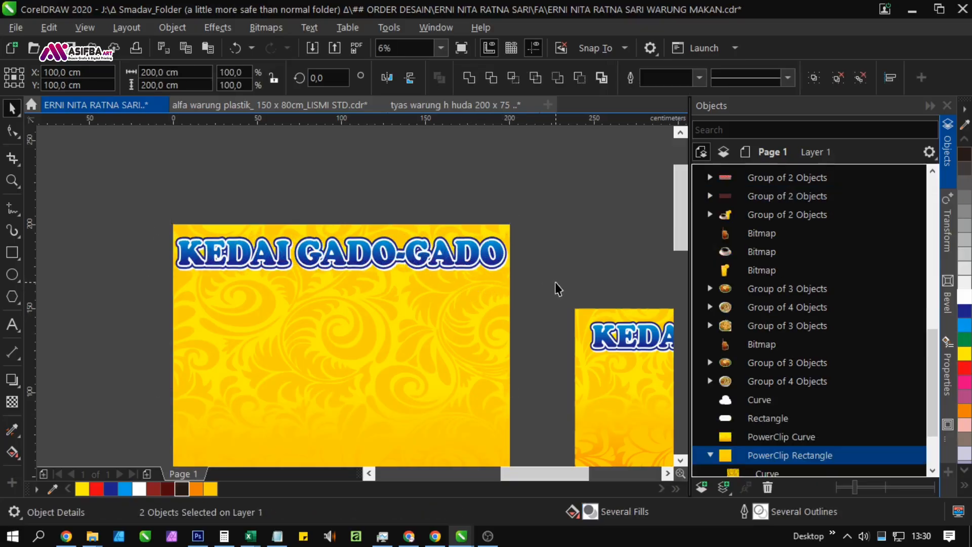
click(501, 255)
scroll(507, 256, up, 2)
key(Escape)
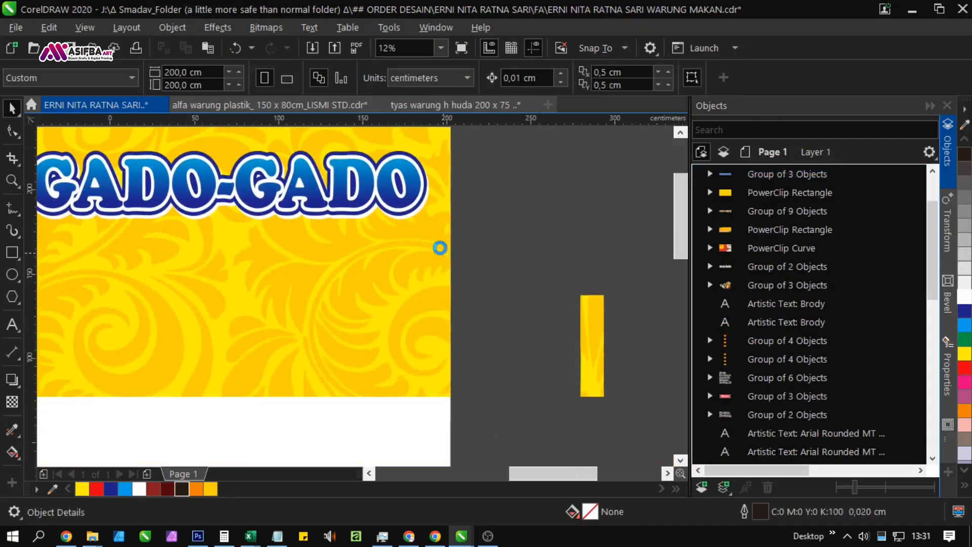
Step: Copy the green name text with its shadow onto the square banner below the title and widen it to 111%
scroll(446, 253, down, 4)
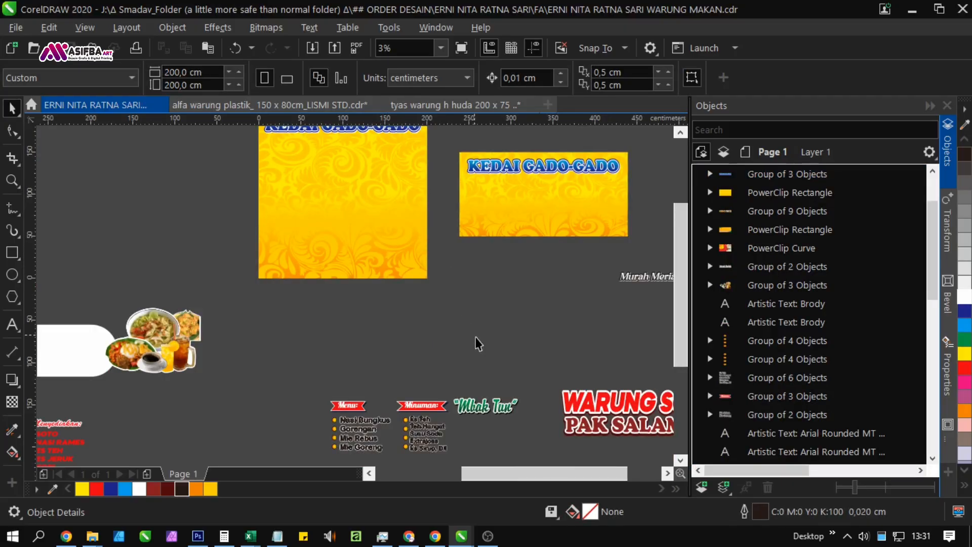
drag(493, 383, 446, 324)
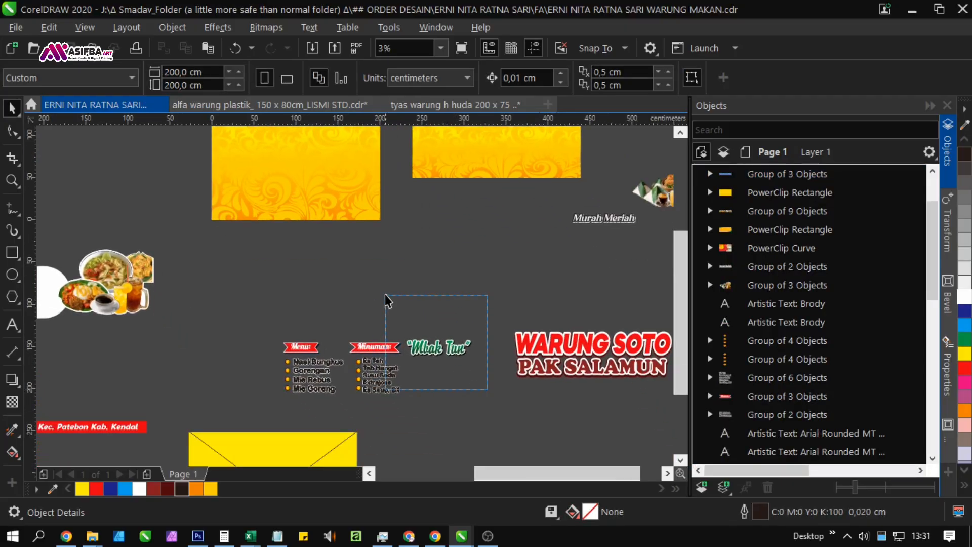
drag(385, 295, 384, 294)
drag(437, 332, 447, 419)
drag(364, 347, 304, 202)
scroll(303, 202, up, 4)
drag(369, 256, 382, 256)
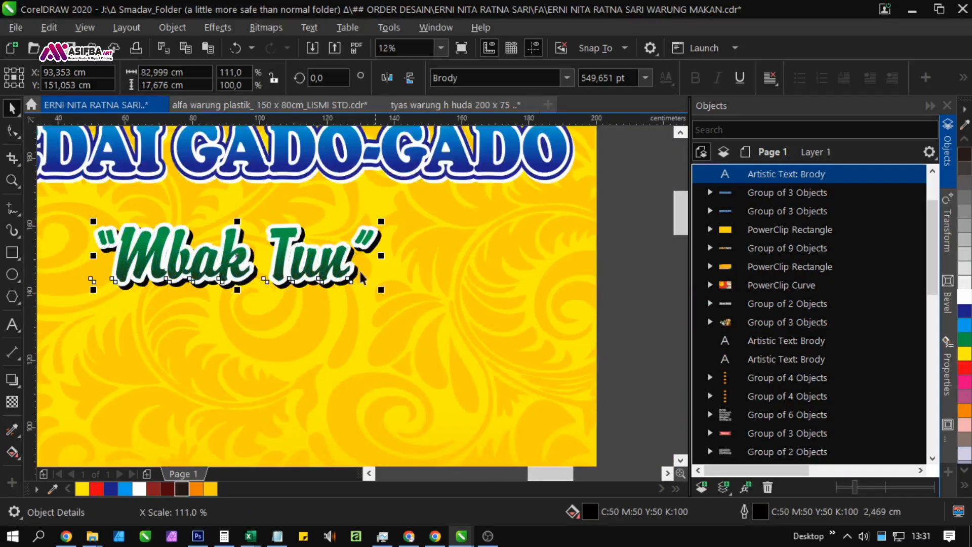
Step: Group the green name text with its shadow and centre it horizontally on the square banner
drag(312, 267, 367, 288)
key(ctrl+g)
shift+click(328, 325)
scroll(266, 275, down, 1)
key(c)
Step: Copy the green name text group onto the rectangular banner and centre it horizontally
click(455, 284)
right_click(551, 285)
shift+click(561, 315)
key(c)
click(434, 401)
Step: Scale the name text on the rectangular banner to 85.8% and place it beneath the right end of the title
click(441, 261)
drag(388, 271, 467, 280)
scroll(515, 277, up, 1)
drag(268, 313, 313, 303)
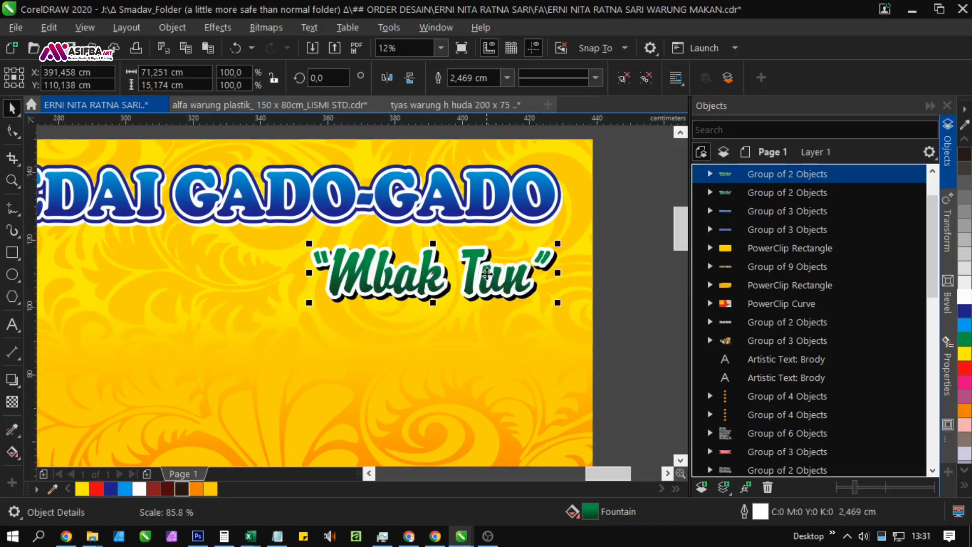
scroll(496, 255, down, 1)
click(582, 284)
Step: Copy the Menu and Minuman headings with their bulleted lists onto the square banner below the name text
drag(435, 347, 521, 274)
scroll(521, 274, down, 1)
drag(468, 366, 497, 274)
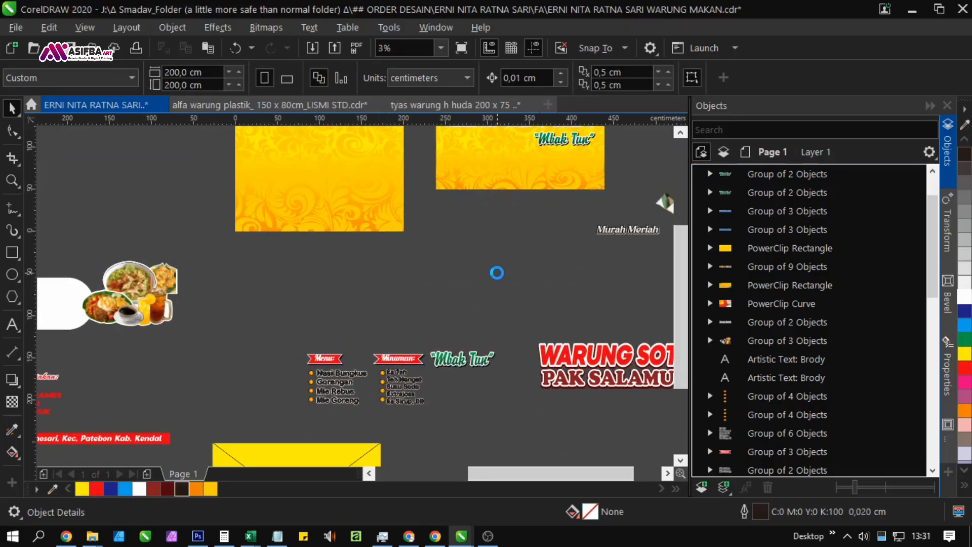
drag(241, 361, 236, 304)
drag(322, 329, 290, 369)
drag(400, 376, 399, 376)
drag(369, 342, 315, 203)
right_click(316, 203)
click(318, 305)
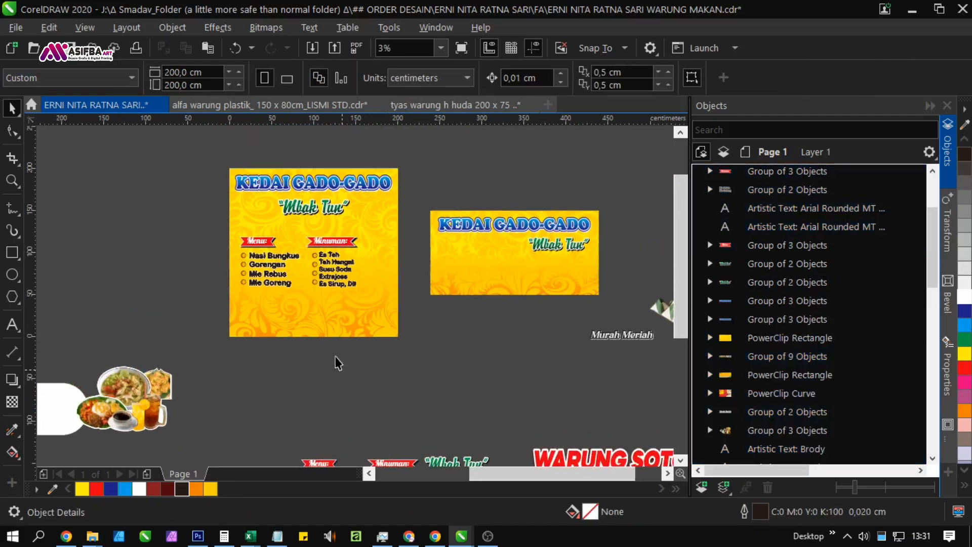
Step: Enlarge the Menu and Minuman blocks on the square banner and reposition them beneath the name text
scroll(373, 302, up, 2)
drag(156, 156, 156, 156)
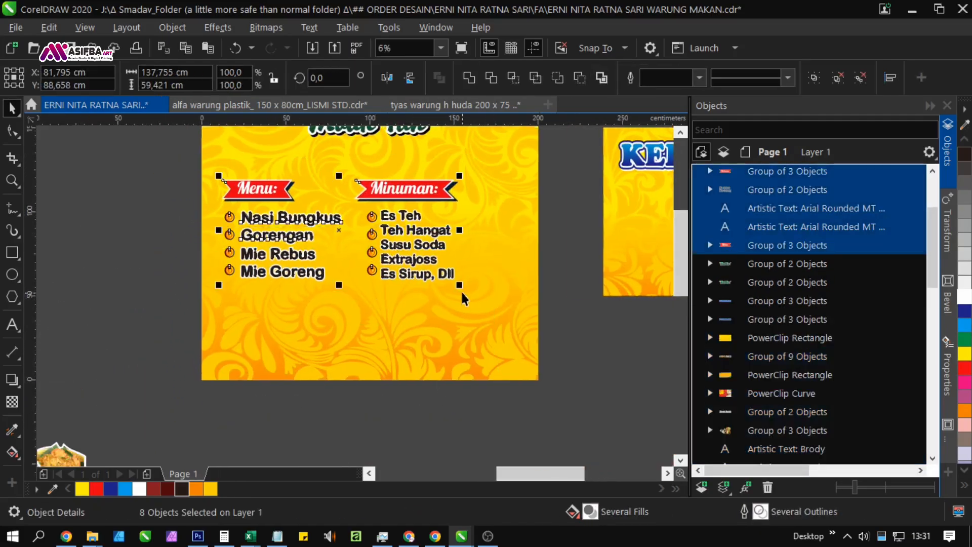
drag(460, 284, 513, 369)
drag(459, 238, 444, 305)
drag(419, 258, 417, 238)
click(548, 310)
Step: Switch to Notepad and check the requested food and drink items in the untitled note
key(alt+Tab)
key(alt+Tab)
key(alt+Tab)
key(alt+Tab)
key(alt+Tab)
key(alt+Tab)
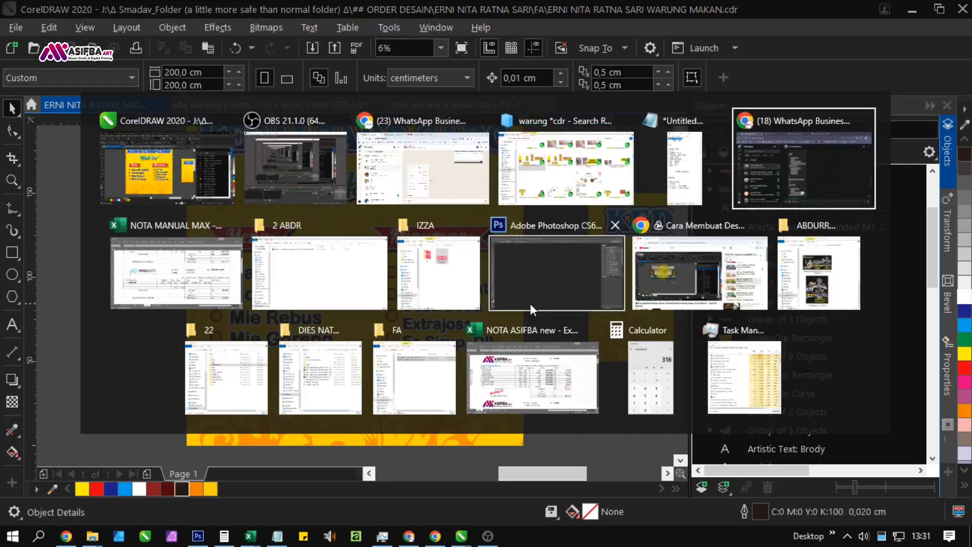
click(277, 536)
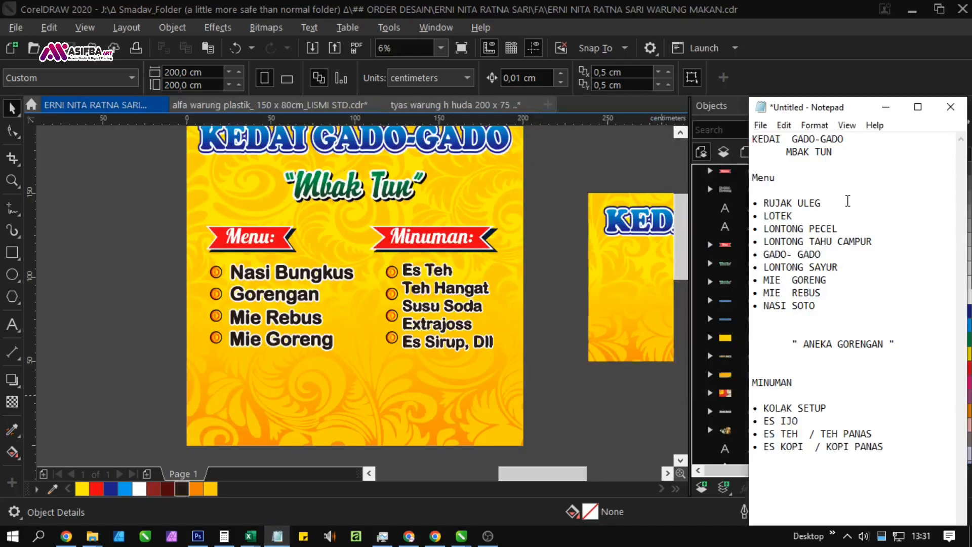
Step: Back in CorelDRAW, change the Menu: heading on the square banner to "Makanan:"
click(463, 255)
scroll(236, 252, up, 2)
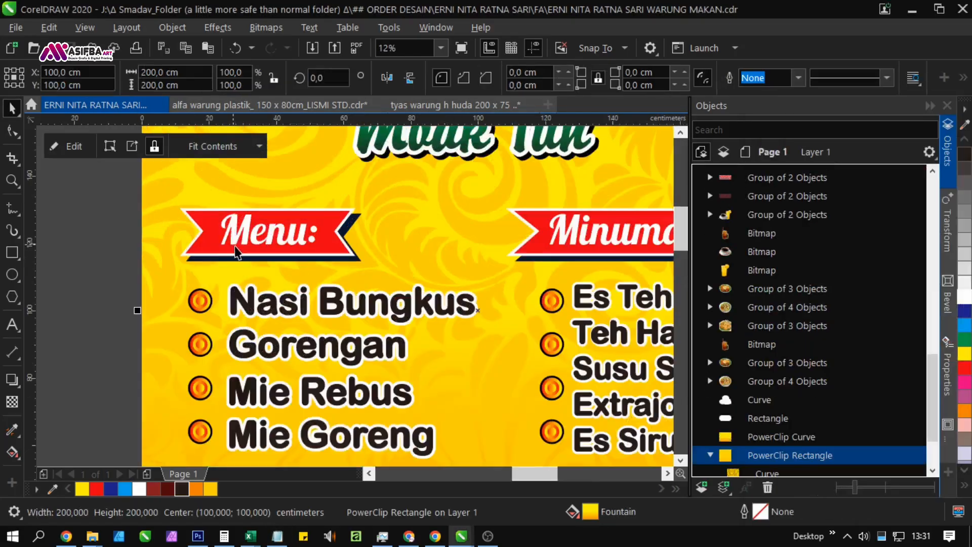
click(9, 326)
drag(252, 232, 315, 235)
text(akanan)
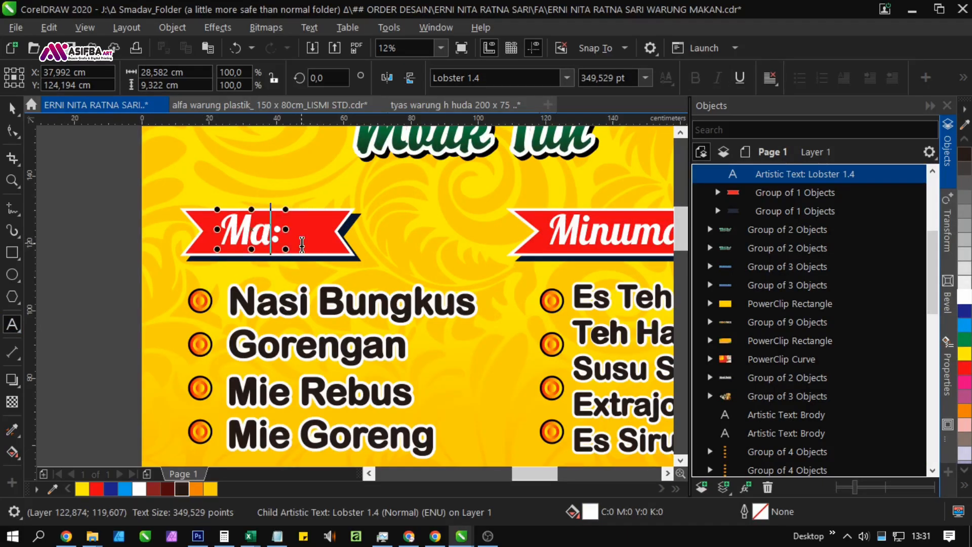
Step: Ungroup the Makanan: heading to separate its text from the red ribbon
click(193, 257)
drag(396, 237, 457, 239)
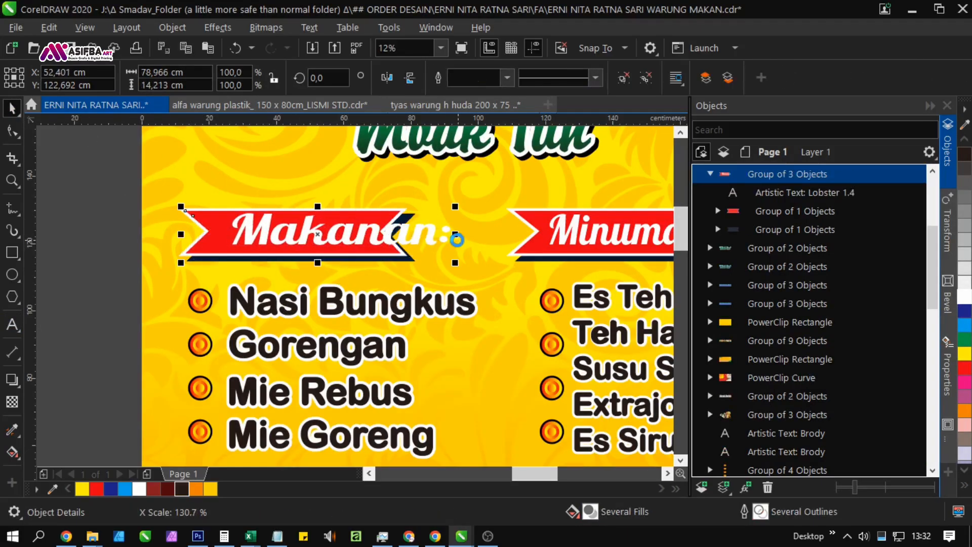
key(ctrl+z)
click(623, 78)
key(Escape)
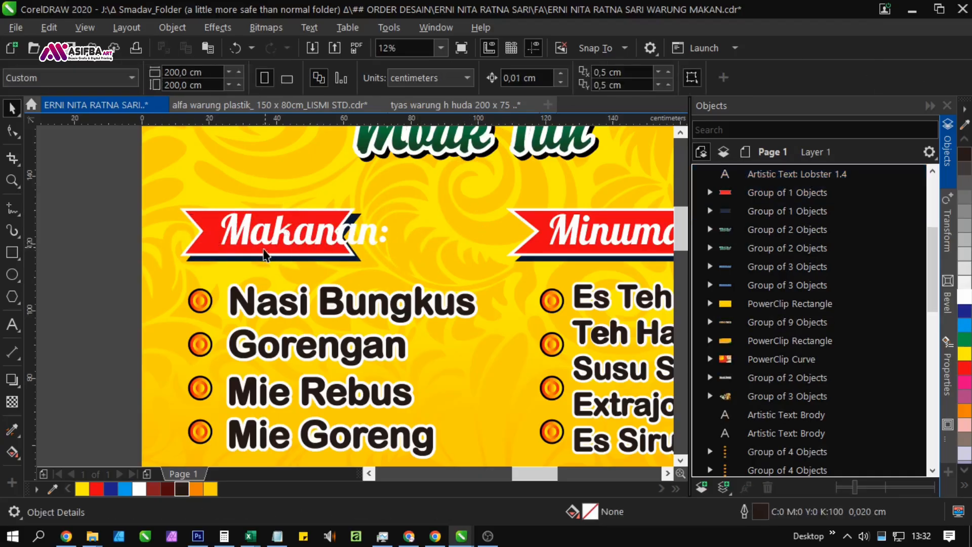
Step: Widen the red ribbon and its dark shadow behind the Makanan: heading to about 72 cm
click(208, 248)
scroll(211, 262, up, 1)
shift+click(216, 253)
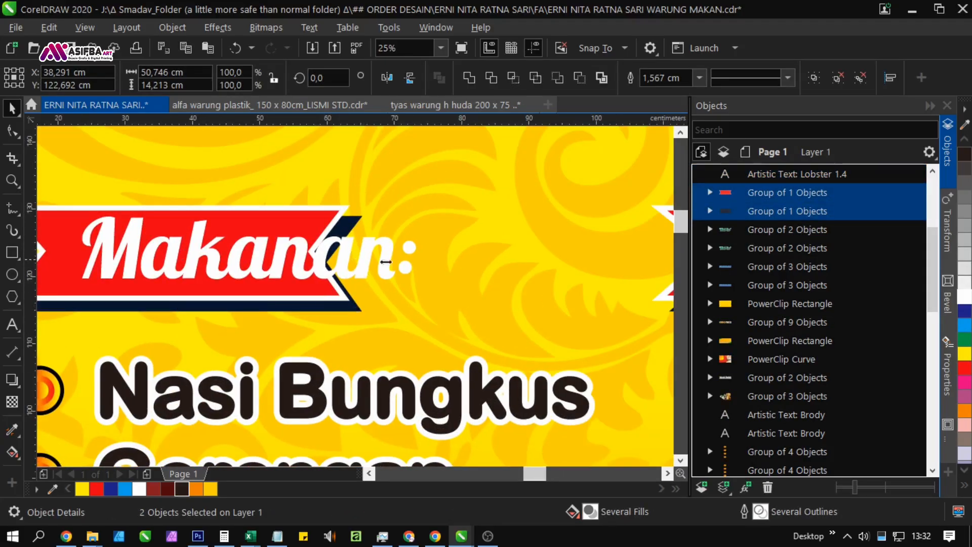
drag(386, 262, 526, 263)
scroll(526, 263, down, 2)
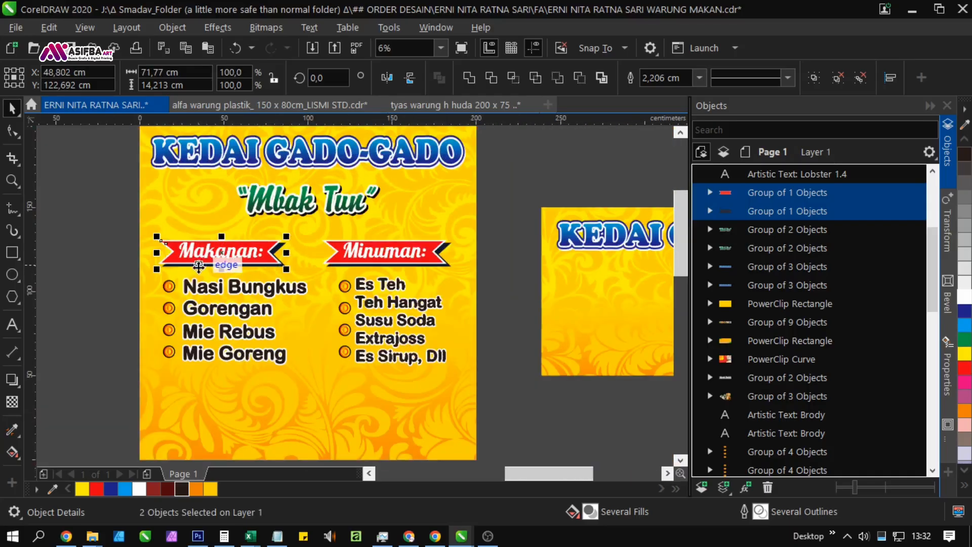
Step: Group the Makanan: and Minuman: headings each with their own ribbon and save the document
click(98, 231)
drag(311, 272, 310, 272)
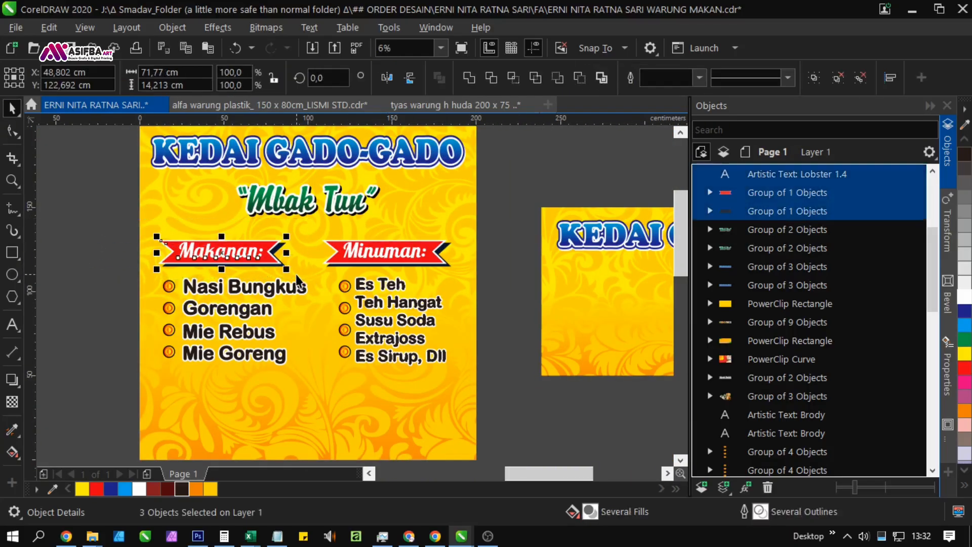
key(ctrl+g)
drag(494, 271, 280, 220)
key(ctrl+g)
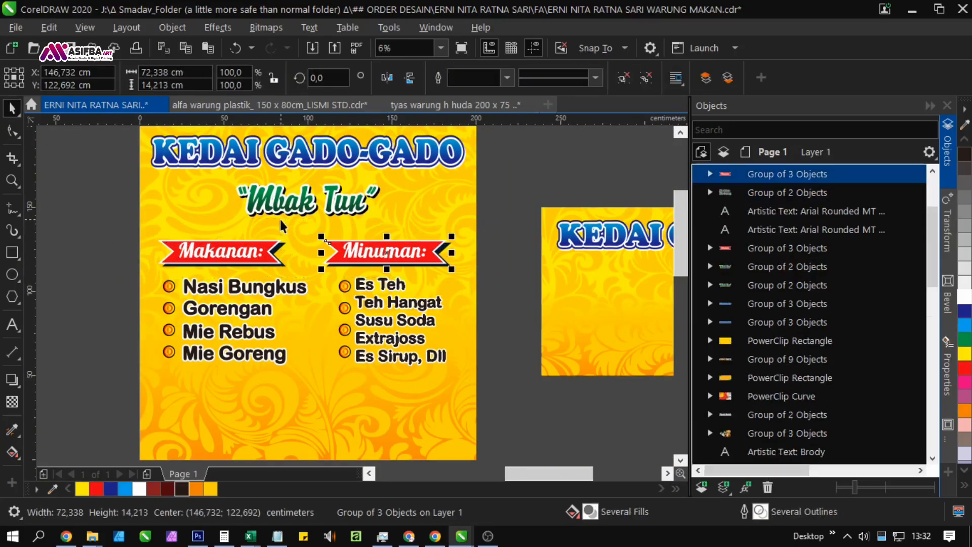
key(ctrl+a)
click(488, 290)
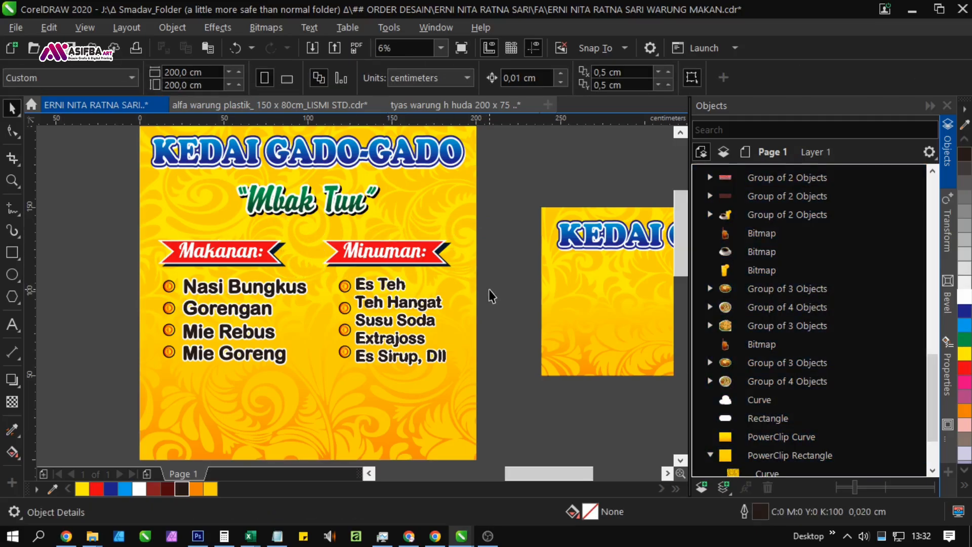
key(ctrl+s)
Step: Copy the food items RUJAK ULEG through NASI SOTO from Notepad and, in CorelDRAW, replace the banner's dark Nasi Bungkus and Gorengan text with them
key(alt+Tab)
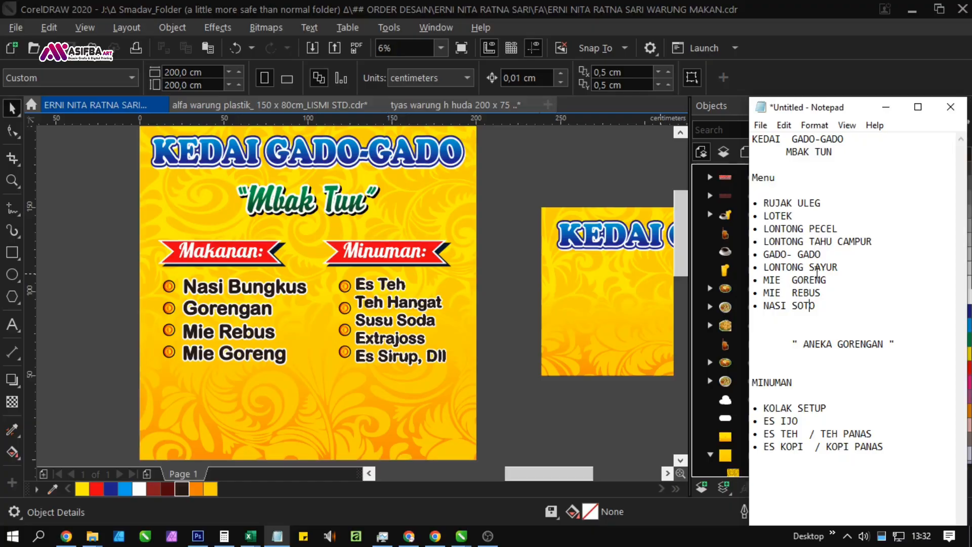
drag(816, 305, 752, 242)
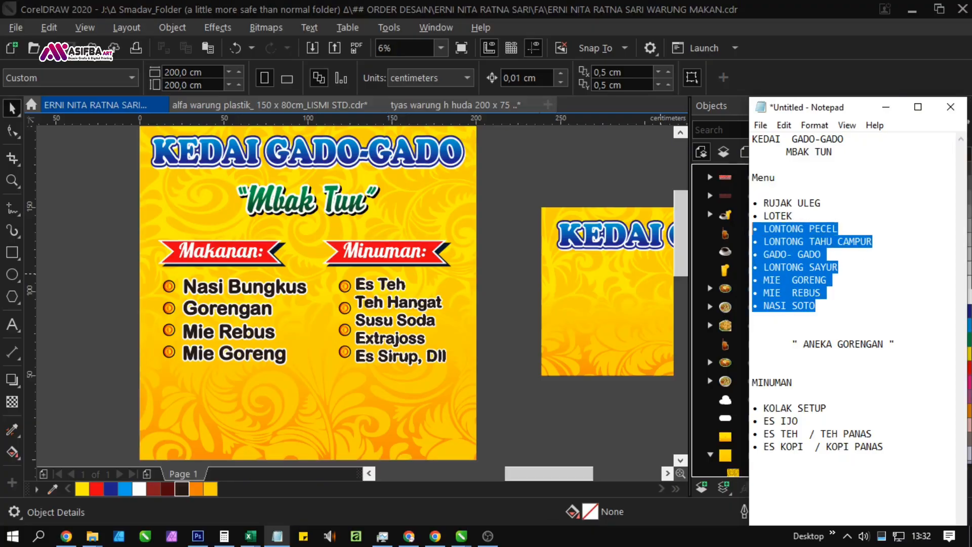
double_click(229, 286)
text(• RUJAK ULEG • GLOTEK • LONTONG PECEL • LONTONG TAHU CAMPUR • GADO- GADO • LONTONG SAYUR • MIE GORENG • MIE REBUS • NASI SOTO)
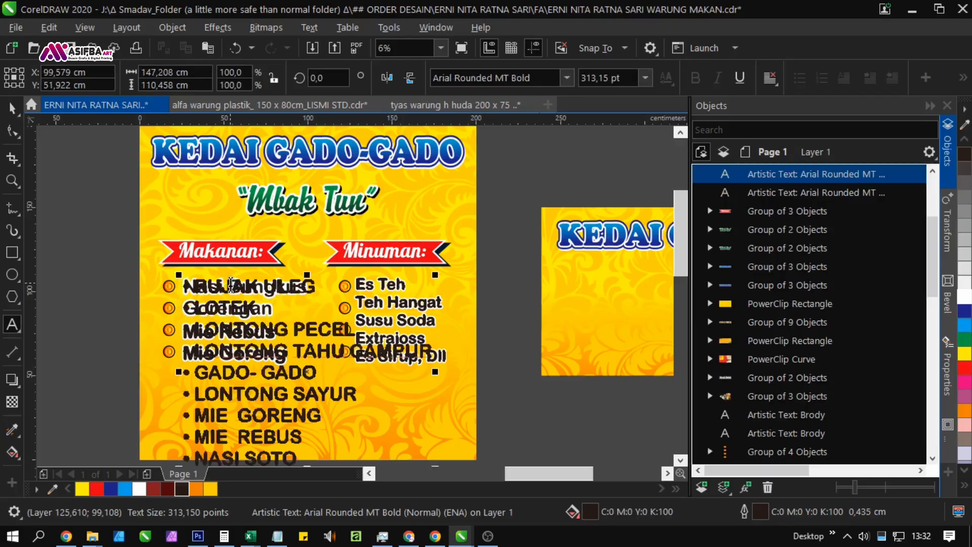
Step: Delete the leftover Mie Rebus and Mie Goreng text group from the Makanan: list
click(18, 119)
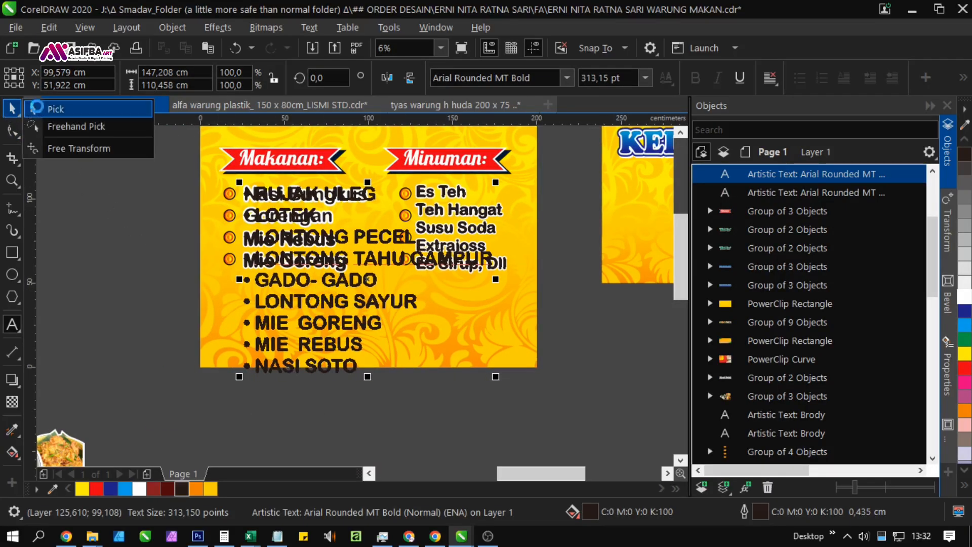
click(56, 108)
scroll(286, 228, up, 1)
click(220, 252)
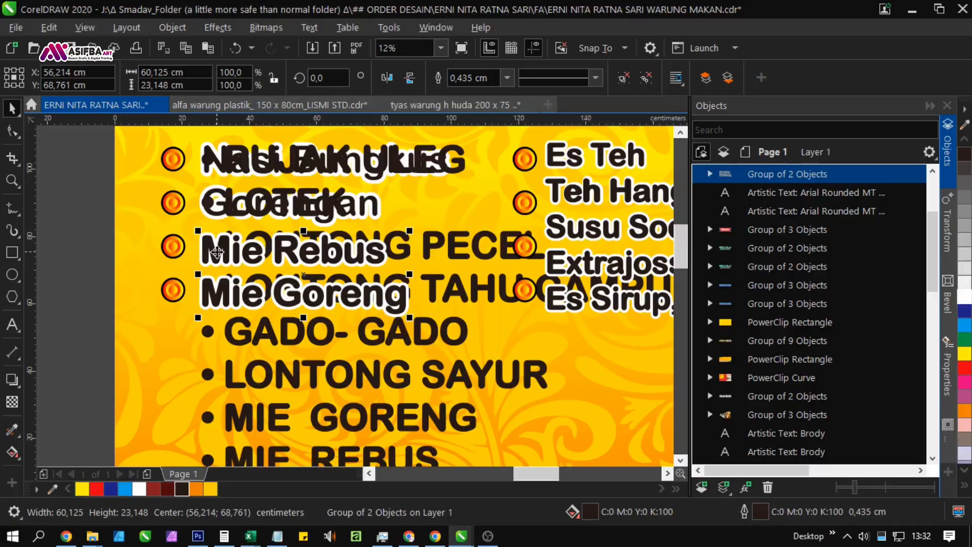
key(Delete)
Step: Replace the white-outlined Nasi Bungkus and Gorengan text with the same food list, RUJAK ULEG through NASI SOTO
scroll(231, 189, up, 1)
double_click(199, 215)
scroll(198, 215, down, 1)
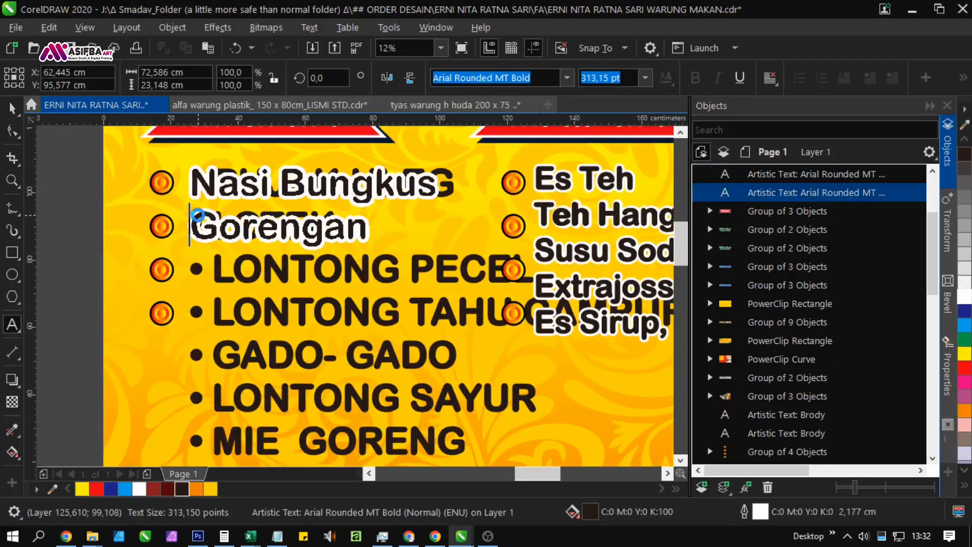
key(ctrl+a)
text(• RUJAK ULEG • LOTEK • LONTONG PECEL • LONTONG TAHU CAMPUR • GADO- GADO • LONTONG SAYUR • MIE  GORENG • MIE  REBUS • NASI SOTO)
drag(270, 251, 251, 215)
scroll(251, 215, down, 1)
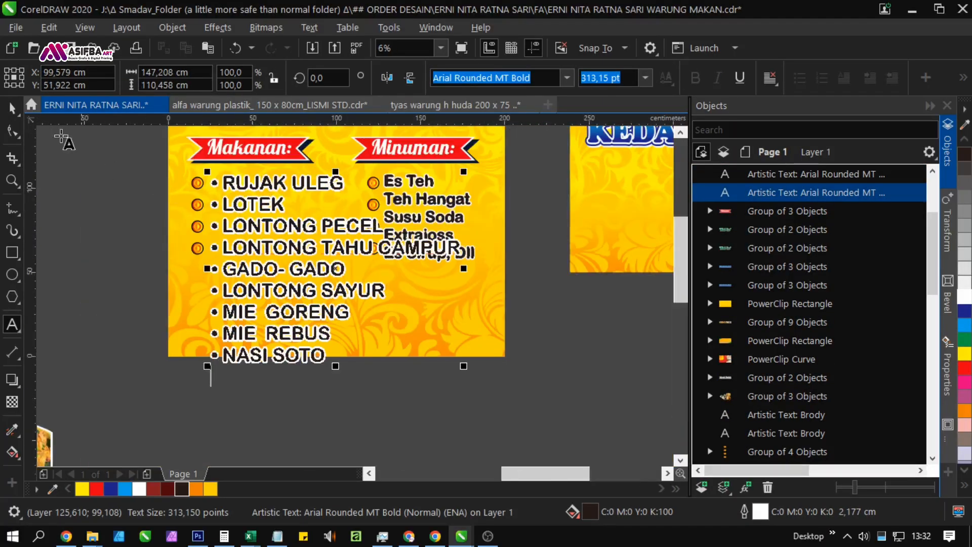
Step: Delete the white-outlined copy of the food list behind the dark text
scroll(420, 301, down, 1)
drag(378, 264, 171, 271)
key(Delete)
Step: Change the font of the remaining food list to Komika Axis
click(375, 274)
scroll(370, 280, up, 1)
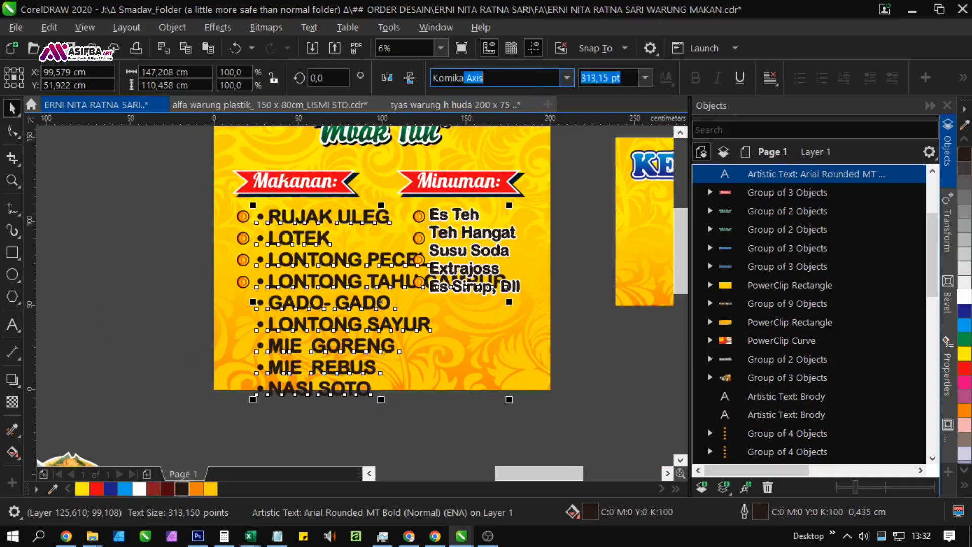
key(Return)
drag(388, 310, 376, 255)
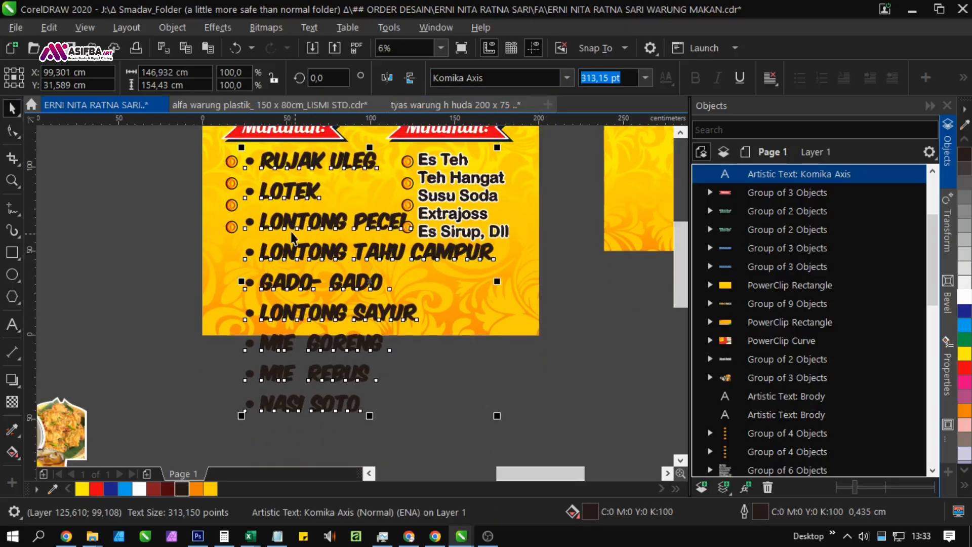
double_click(259, 166)
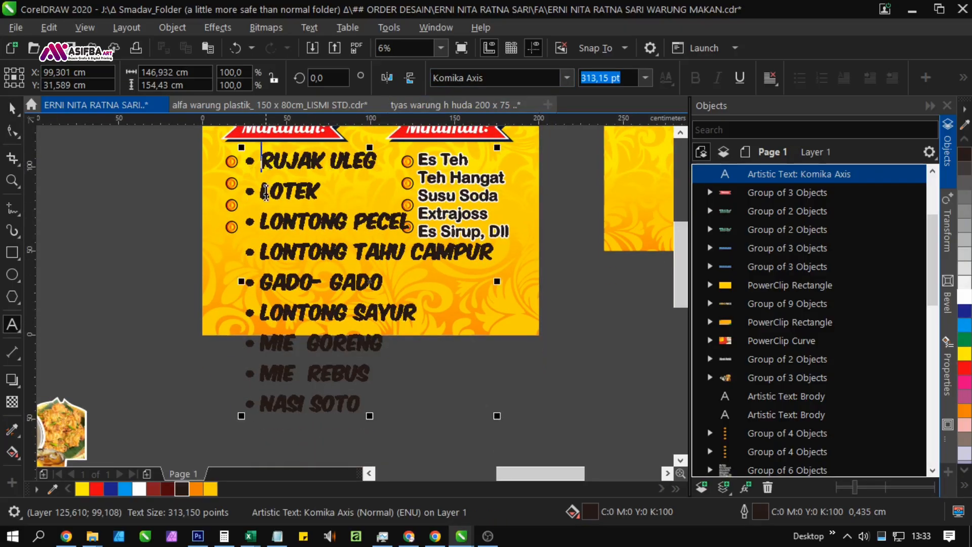
click(12, 108)
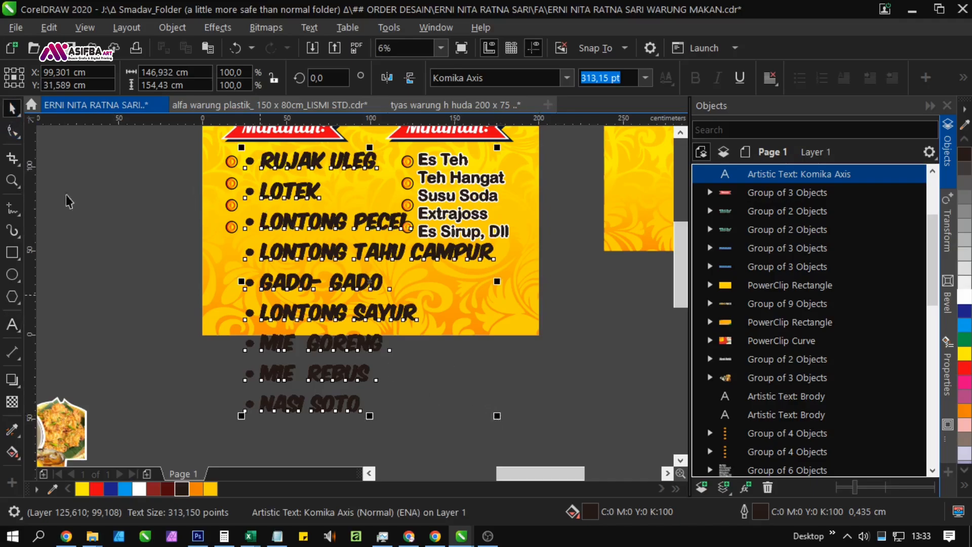
Step: Tighten the food list's line spacing and scale the text down to about 194 pt so it fits on the square banner
key(F10)
drag(239, 417, 242, 390)
key(space)
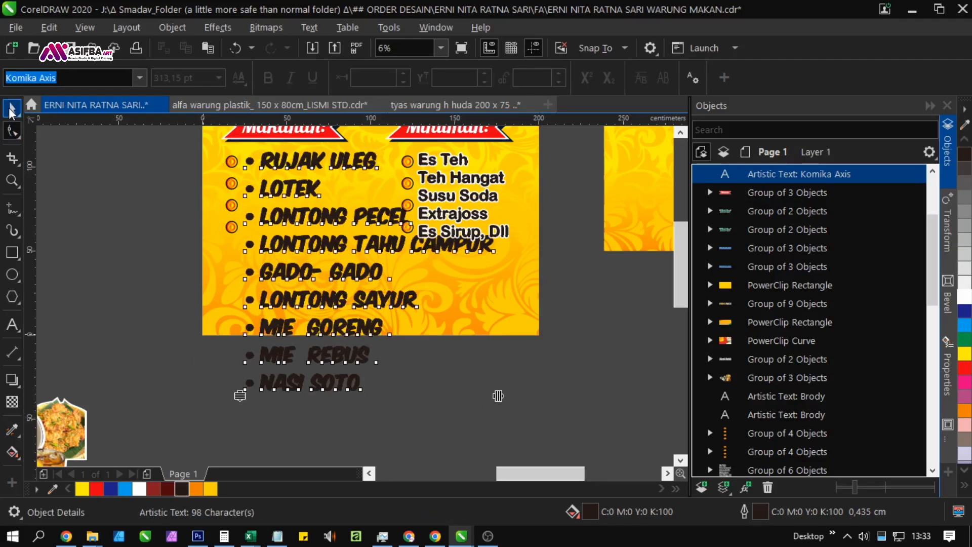
drag(442, 365, 397, 336)
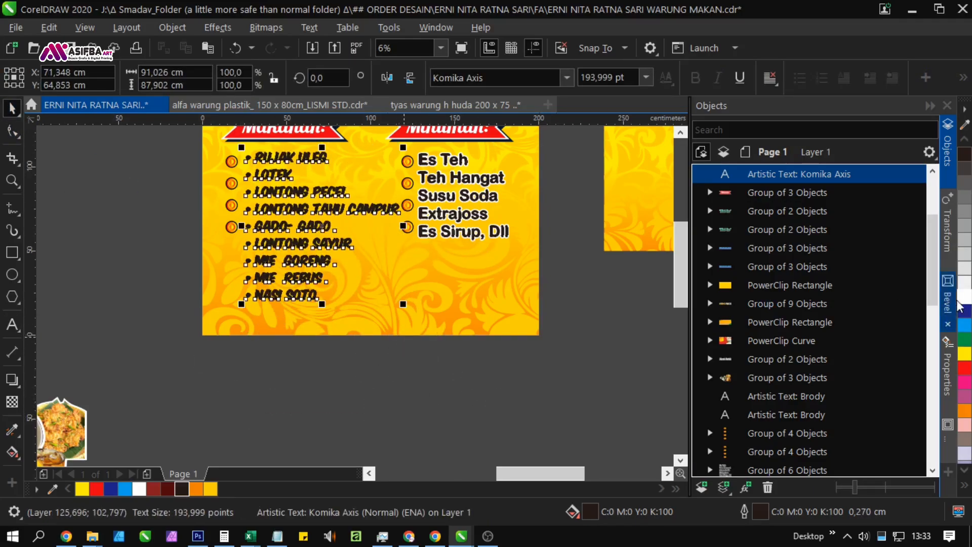
Step: Give the food list a white outline 2 cm wide
scroll(384, 289, up, 2)
key(F12)
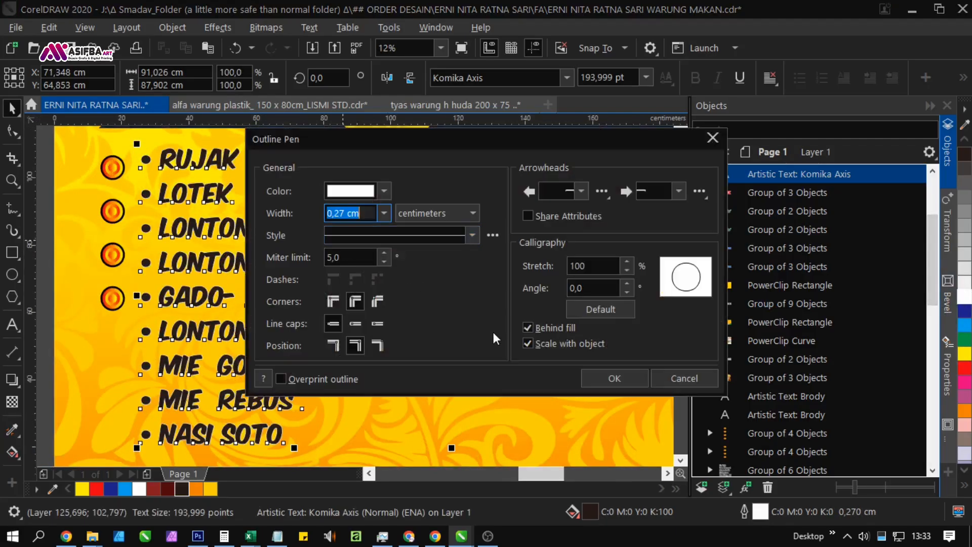
click(383, 214)
click(345, 385)
click(382, 214)
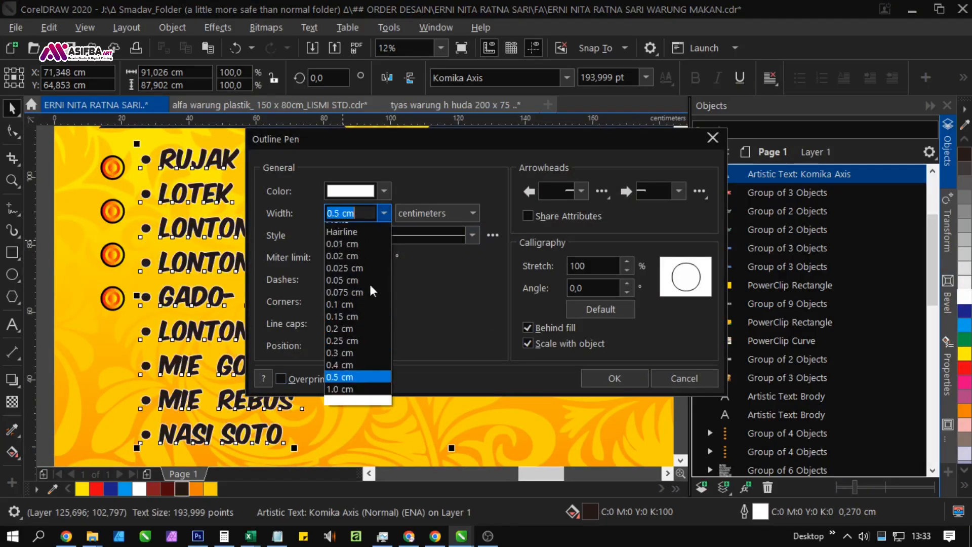
click(349, 389)
key(Return)
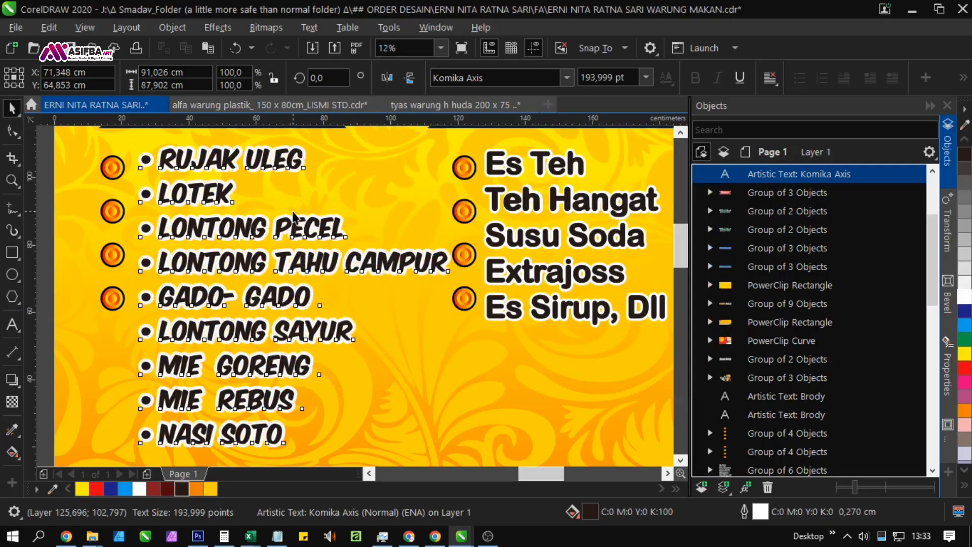
scroll(366, 280, down, 3)
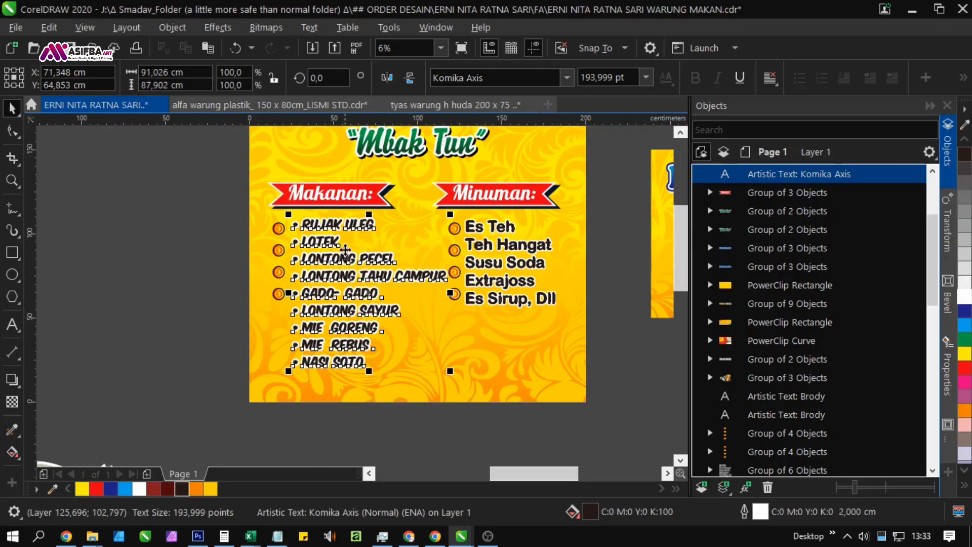
click(206, 234)
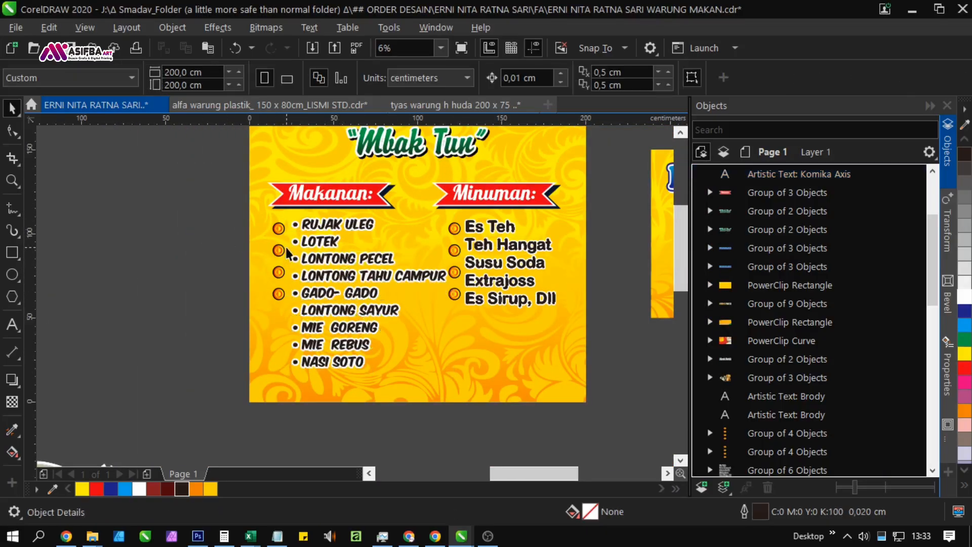
Step: Shift the food list horizontally so its text bullets line up with the round orange bullets under Makanan:
click(333, 261)
scroll(333, 257, up, 1)
drag(336, 259, 307, 259)
click(144, 223)
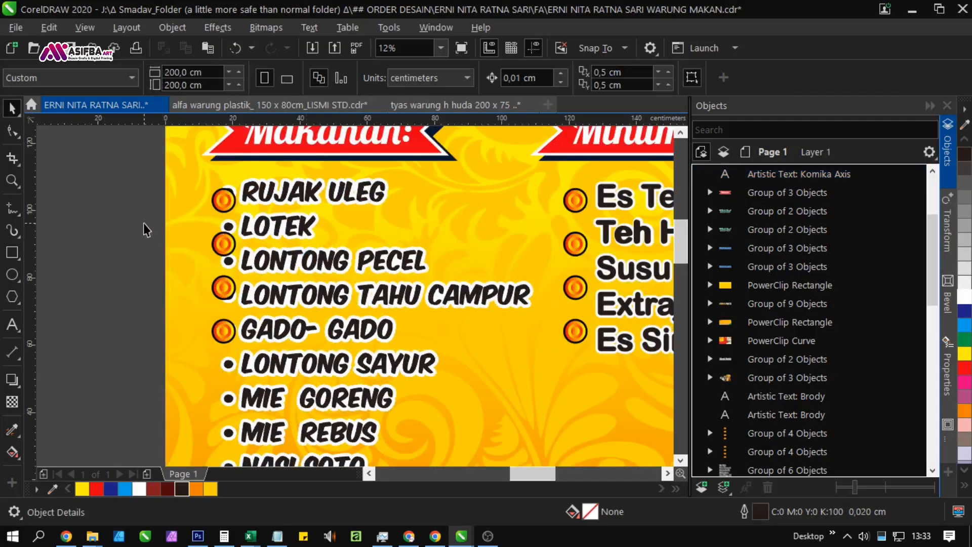
Step: Scale the round bullet group down to about 4.5 cm wide and align its first bullet with RUJAK ULEG
mouse_move(225, 332)
mouse_down()
mouse_move(260, 377)
mouse_move(208, 343)
mouse_move(217, 338)
mouse_up()
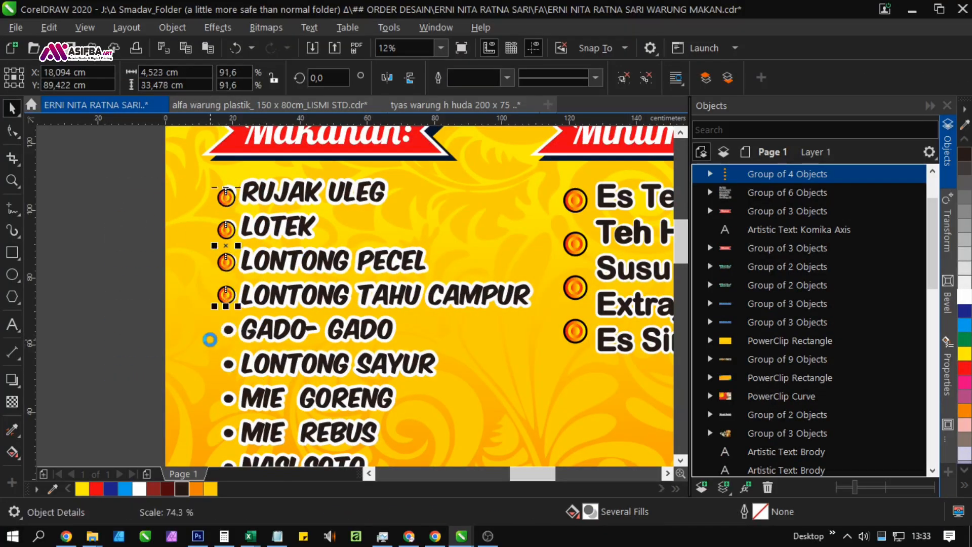
scroll(208, 186, up, 2)
drag(282, 234, 282, 205)
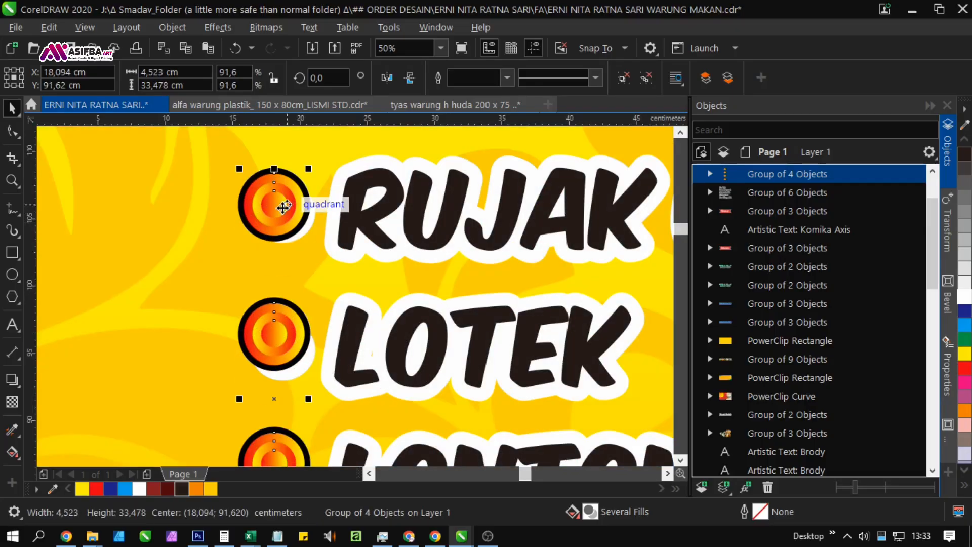
drag(258, 333, 289, 313)
drag(313, 183, 313, 204)
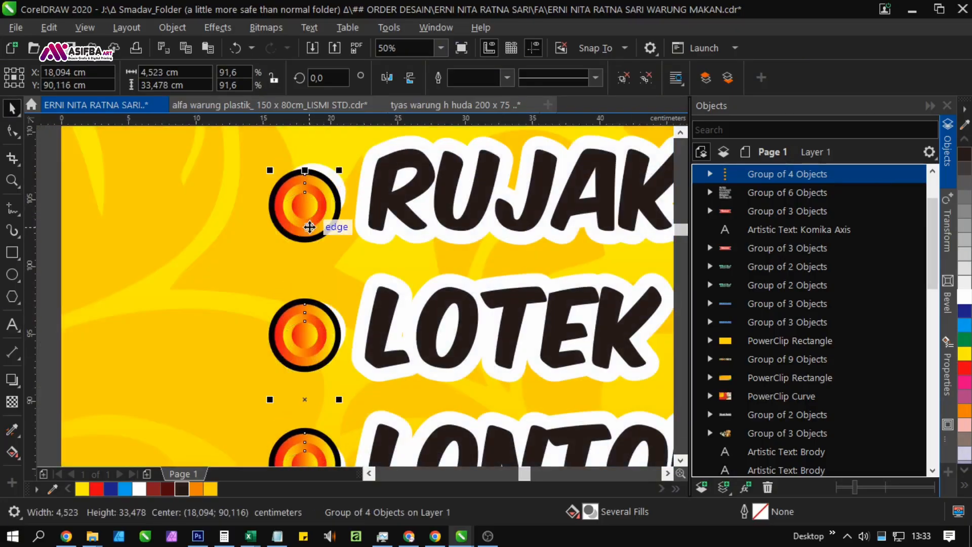
Step: Insert extra space after the text bullet on each food list line to move the item names away from the bullets
scroll(309, 227, down, 1)
double_click(340, 225)
click(334, 281)
drag(339, 407, 312, 222)
click(312, 229)
click(318, 311)
drag(325, 353, 322, 269)
click(310, 299)
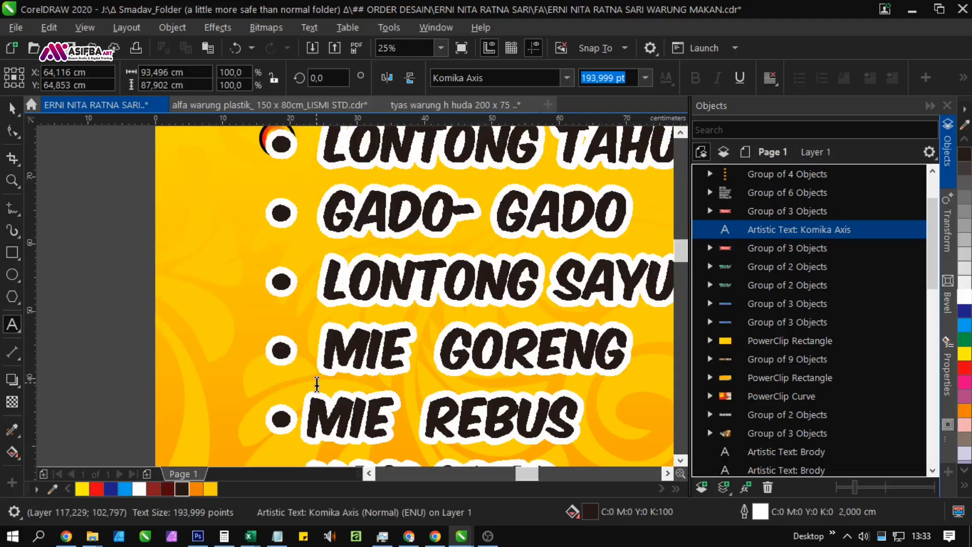
drag(317, 385, 317, 266)
click(310, 304)
scroll(159, 219, down, 1)
key(Escape)
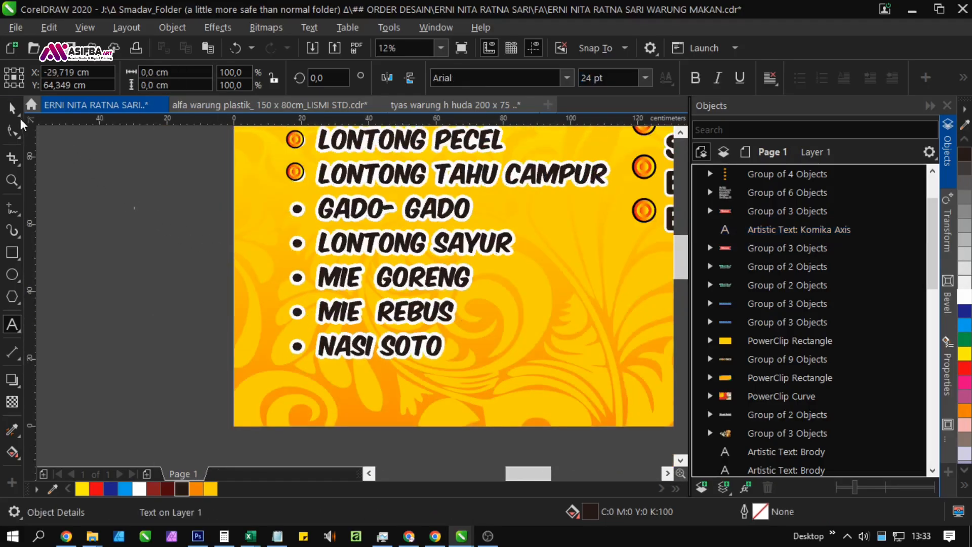
click(14, 110)
Step: Reposition the round bullet group so it covers the text bullets of the first food items
drag(164, 133, 158, 274)
drag(324, 344, 324, 344)
scroll(299, 235, up, 4)
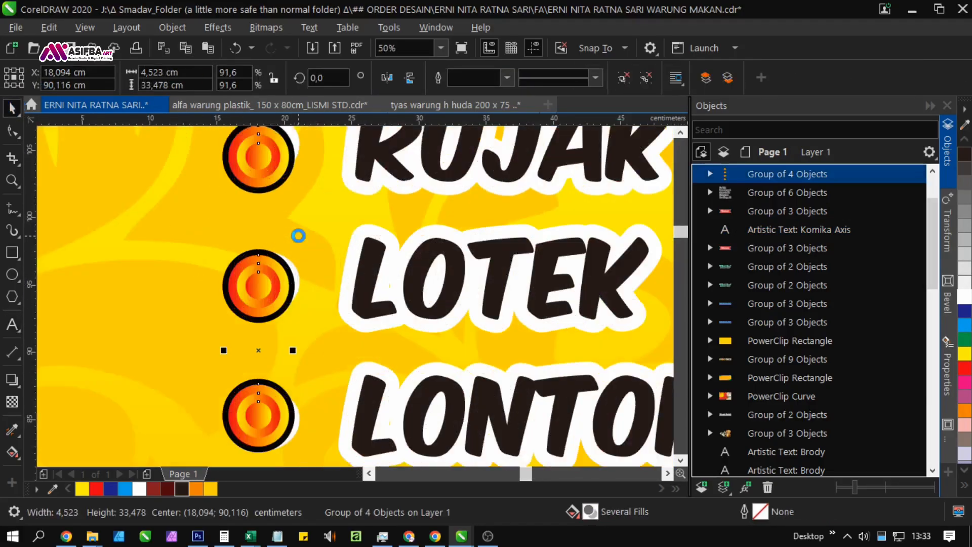
drag(271, 276, 262, 219)
scroll(264, 282, up, 2)
scroll(262, 219, down, 6)
click(158, 293)
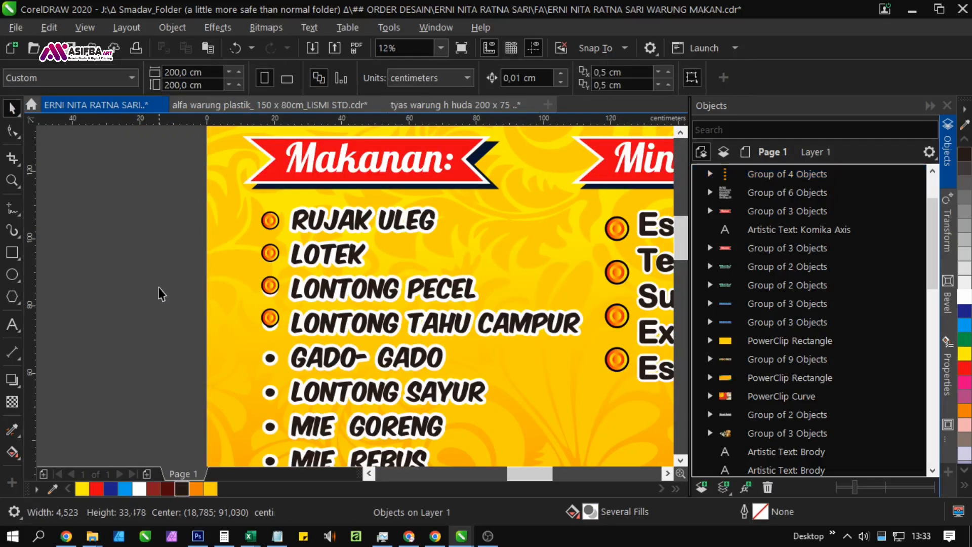
Step: Ungroup the round bullets and move the lower two down to line up with LONTONG PECEL and LONTONG TAHU CAMPUR
drag(320, 350, 320, 350)
click(274, 280)
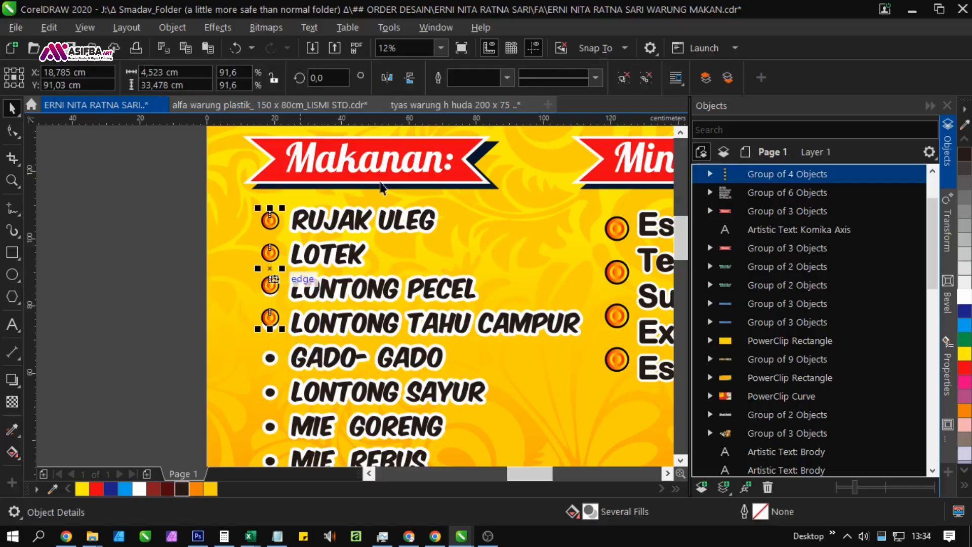
click(622, 80)
drag(91, 264, 299, 374)
scroll(265, 290, up, 3)
drag(264, 290, 267, 323)
scroll(291, 283, down, 1)
scroll(291, 284, down, 2)
click(119, 305)
scroll(120, 317, up, 1)
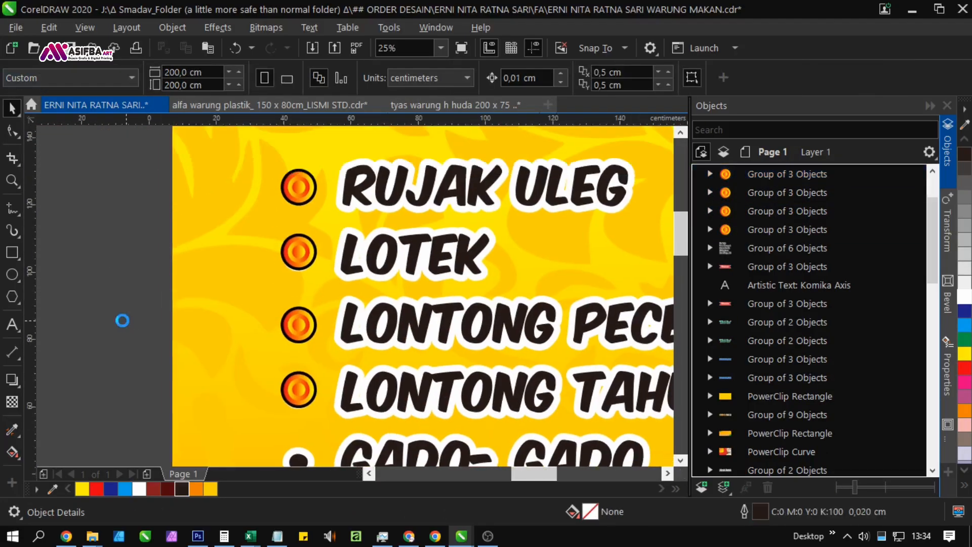
Step: Duplicate the four round bullets down beside GADO- GADO, LONTONG SAYUR, MIE GORENG and MIE REBUS
drag(113, 234, 281, 292)
drag(242, 222, 241, 360)
right_click(240, 360)
drag(237, 399, 293, 292)
click(217, 287)
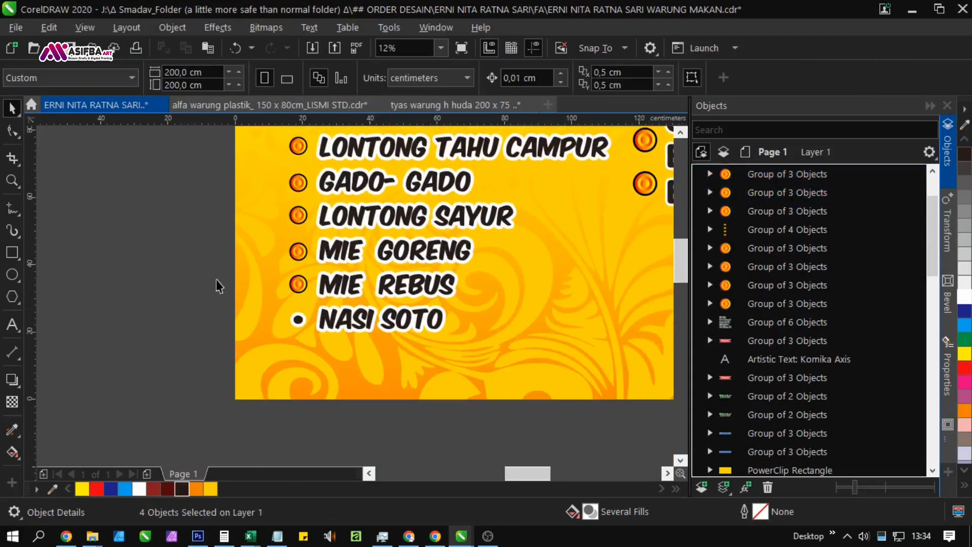
Step: Copy one more round bullet down beside NASI SOTO
drag(329, 326, 329, 327)
scroll(303, 297, up, 2)
drag(302, 261, 300, 404)
scroll(156, 332, down, 3)
click(178, 282)
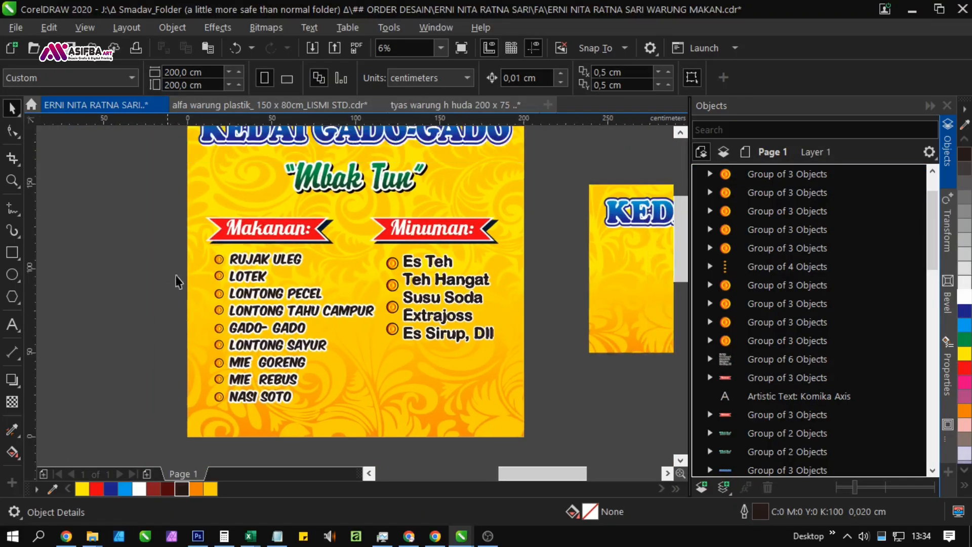
Step: Copy the drinks lines from KOLAK SETUP to ES KOPI / KOPI PANAS out of the Notepad order text and return to CorelDRAW
drag(459, 309, 369, 276)
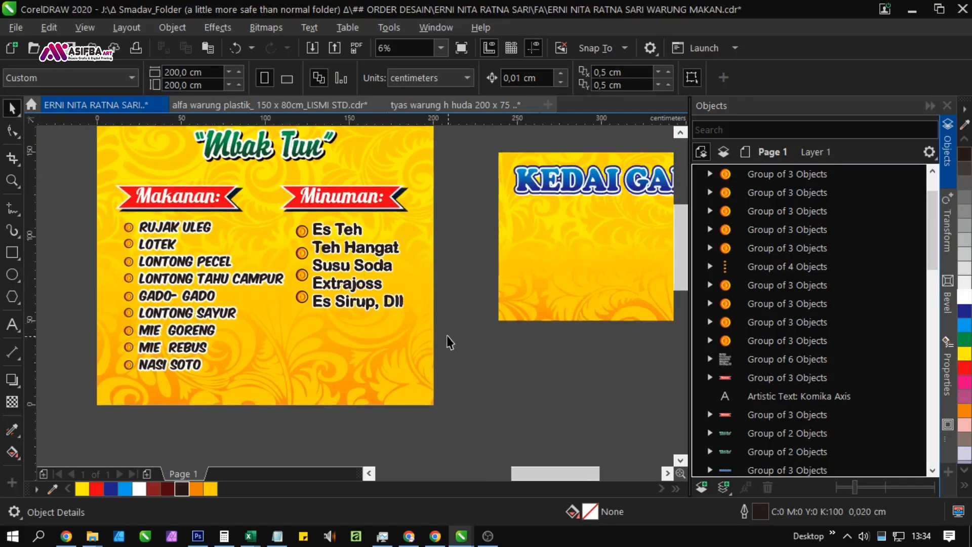
key(alt+Tab)
drag(884, 455, 753, 421)
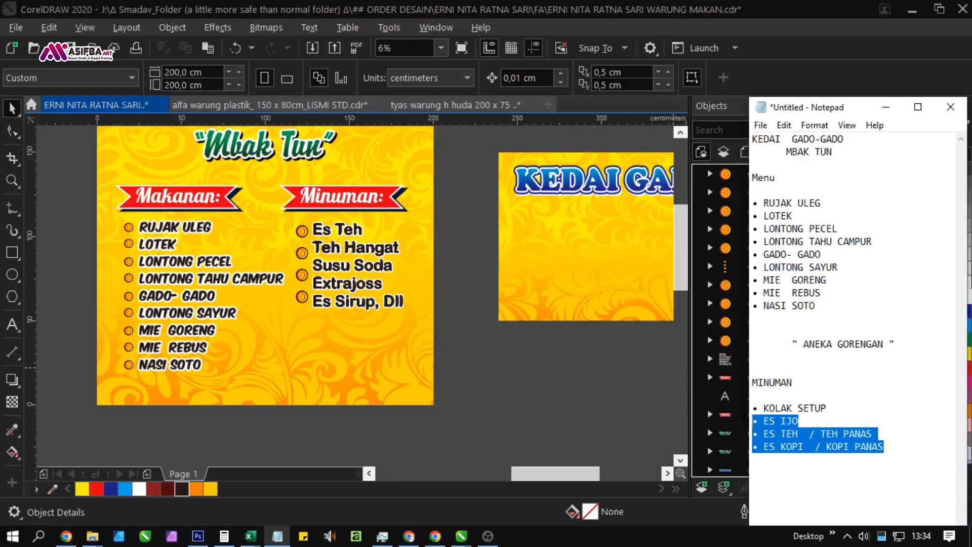
key(alt+Tab)
Step: Replace the old drinks list with a copy of the food text reading KOLAK SETUP, ES IJO, ES TEH / TEH PANAS and ES KOPI / KOPI PANAS
click(349, 248)
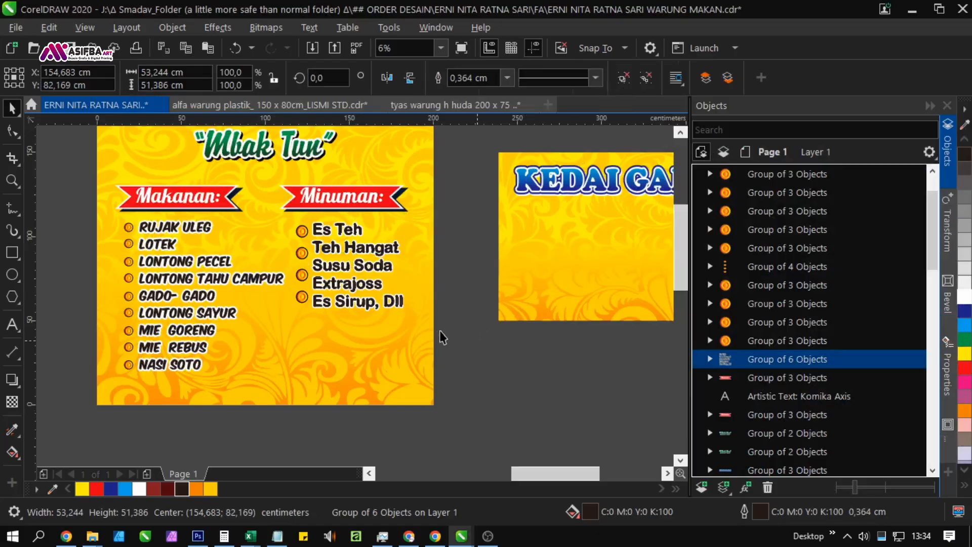
key(Delete)
drag(228, 279, 383, 292)
right_click(384, 292)
double_click(359, 281)
key(ctrl+a)
text(KOLAK SETUP ES IJO ES TEH / TEH PANAS ES KOPI / KOPI PANAS)
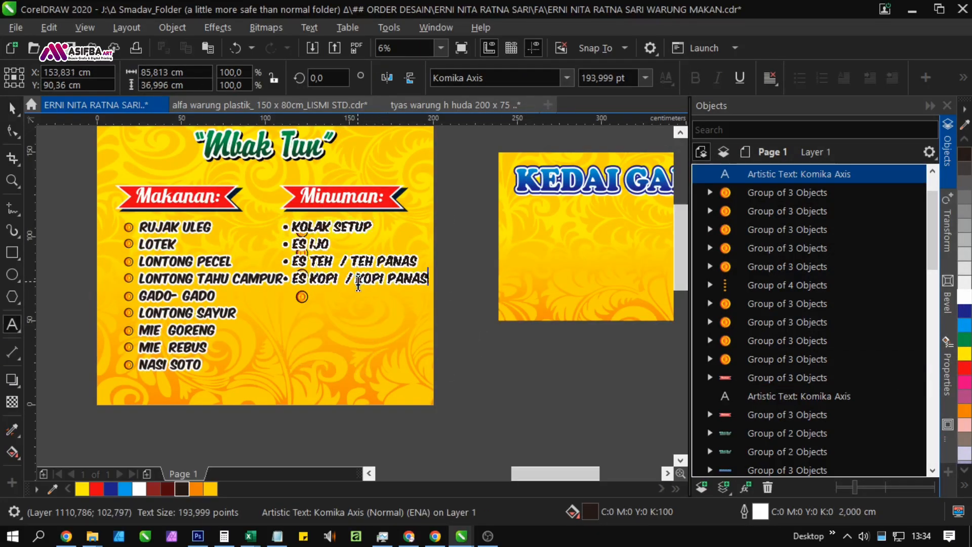
scroll(362, 242, up, 2)
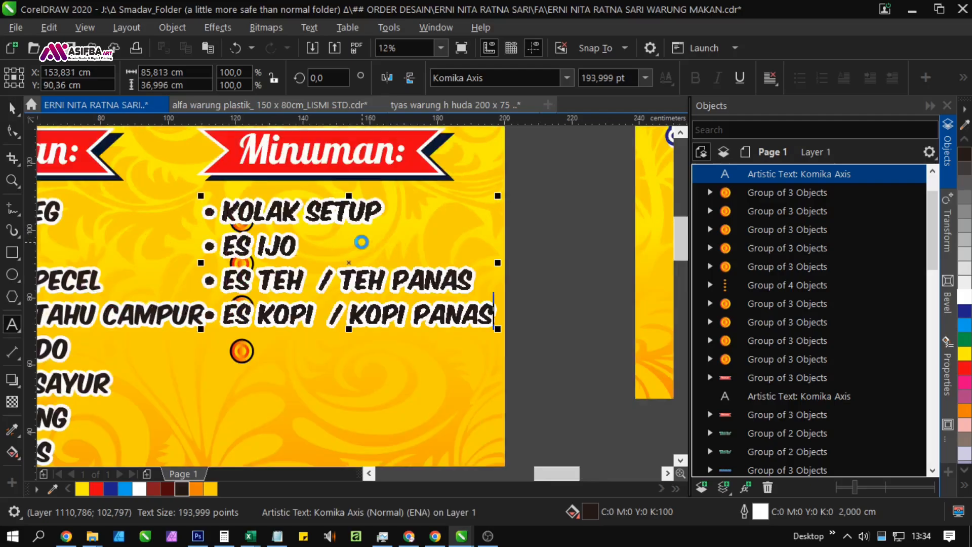
Step: Shift the drinks text slightly right and delete the old large round bullets behind it
click(14, 108)
drag(282, 253, 348, 251)
click(474, 383)
key(Escape)
scroll(474, 374, down, 2)
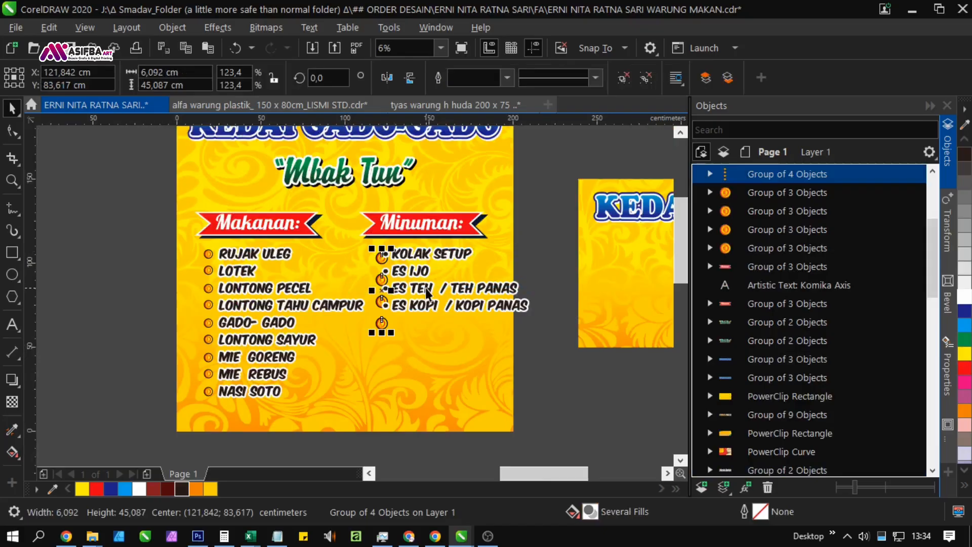
key(Delete)
Step: Copy the four upper round bullets of the food list over the text bullets of the four drinks
drag(292, 329, 293, 328)
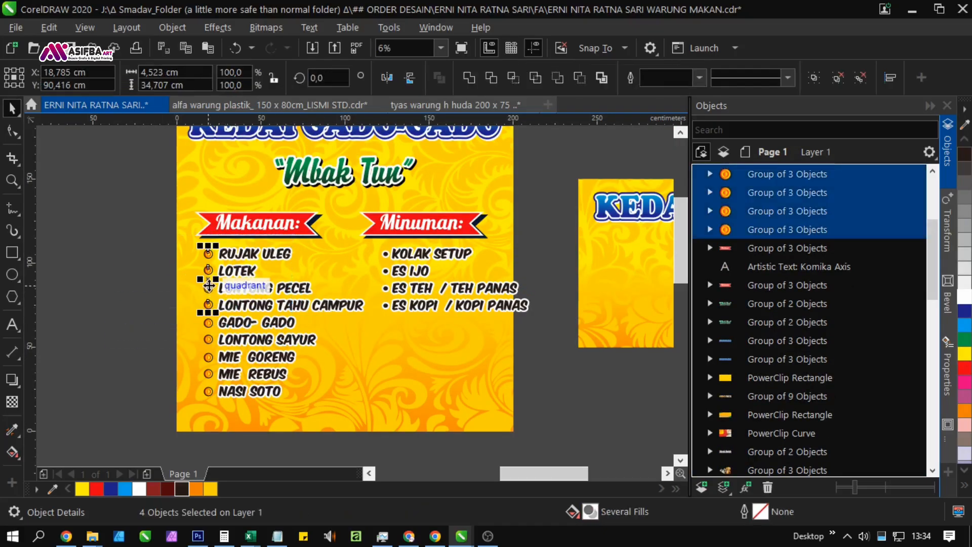
drag(208, 287, 423, 276)
scroll(420, 286, up, 3)
scroll(398, 270, down, 1)
click(436, 272)
scroll(435, 272, up, 1)
scroll(423, 275, down, 3)
key(Escape)
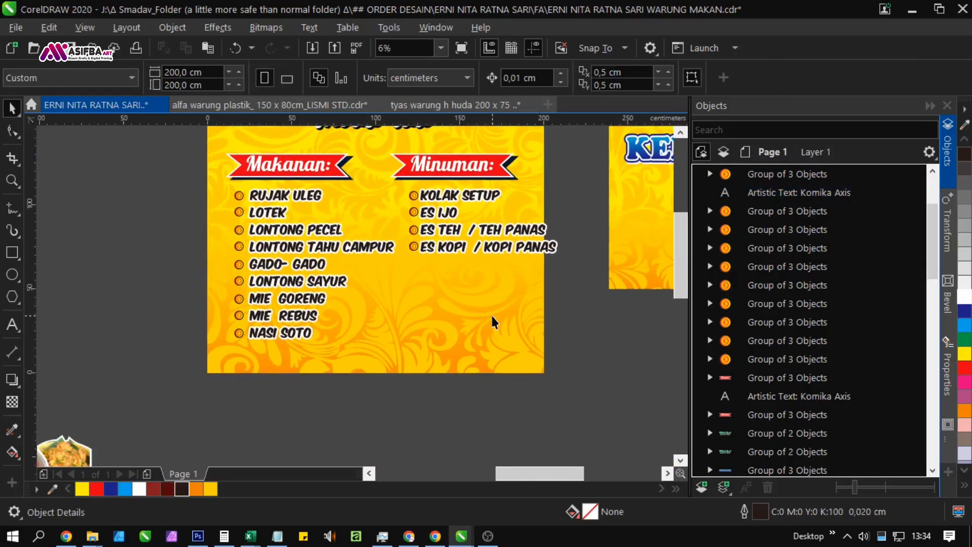
Step: Break LONTONG TAHU CAMPUR in the food list so that CAMPUR sits on its own line
scroll(446, 347, up, 2)
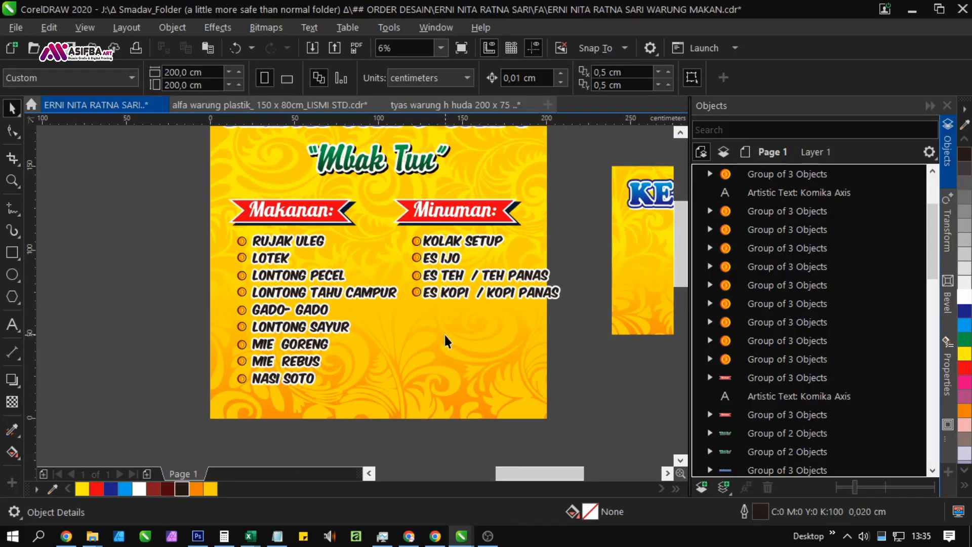
scroll(354, 303, up, 1)
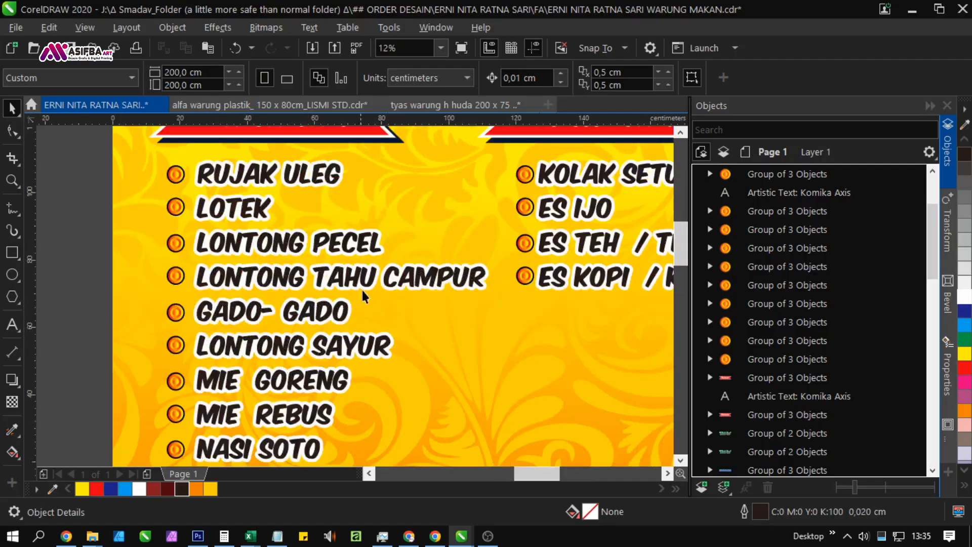
double_click(382, 279)
key(Return)
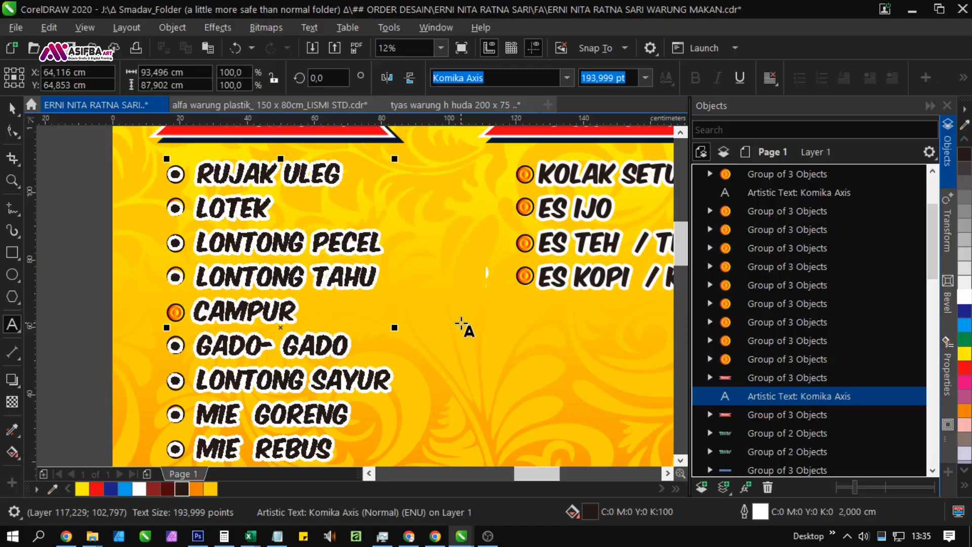
click(13, 108)
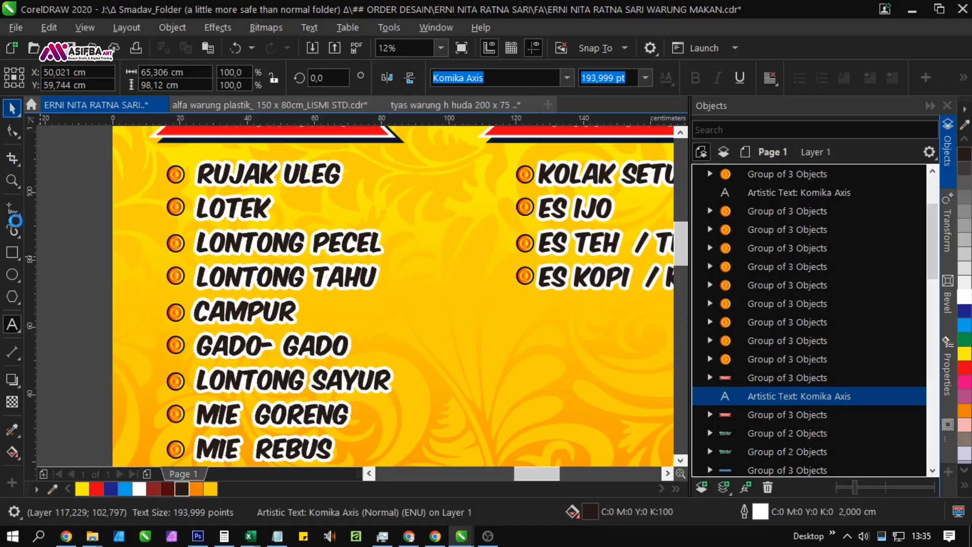
Step: Move the lower five round bullets down one line to match GADO- GADO through NASI SOTO
click(94, 298)
drag(94, 298, 170, 189)
drag(152, 195, 250, 375)
scroll(249, 375, up, 2)
scroll(250, 375, down, 3)
click(160, 268)
drag(160, 268, 144, 301)
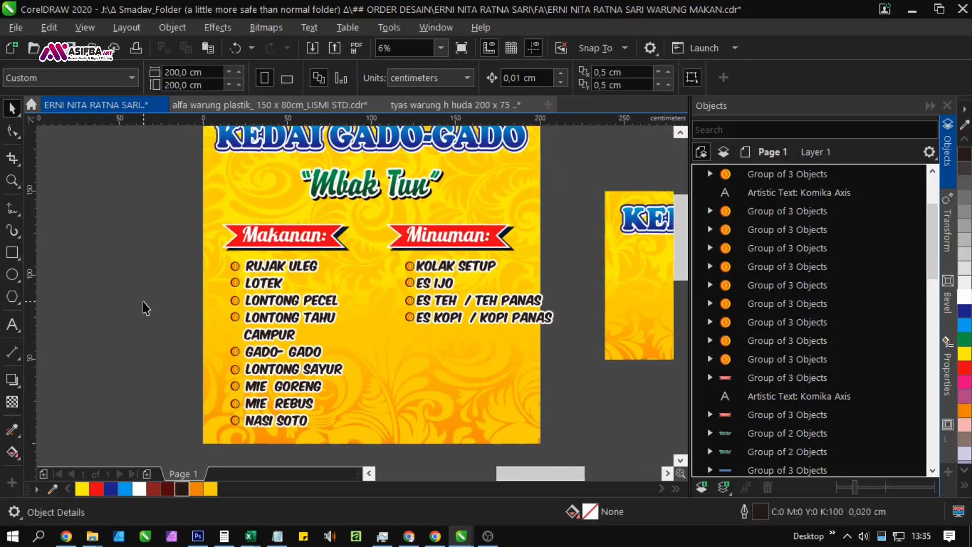
Step: Group the food list text with its nine round bullets
drag(363, 446, 363, 445)
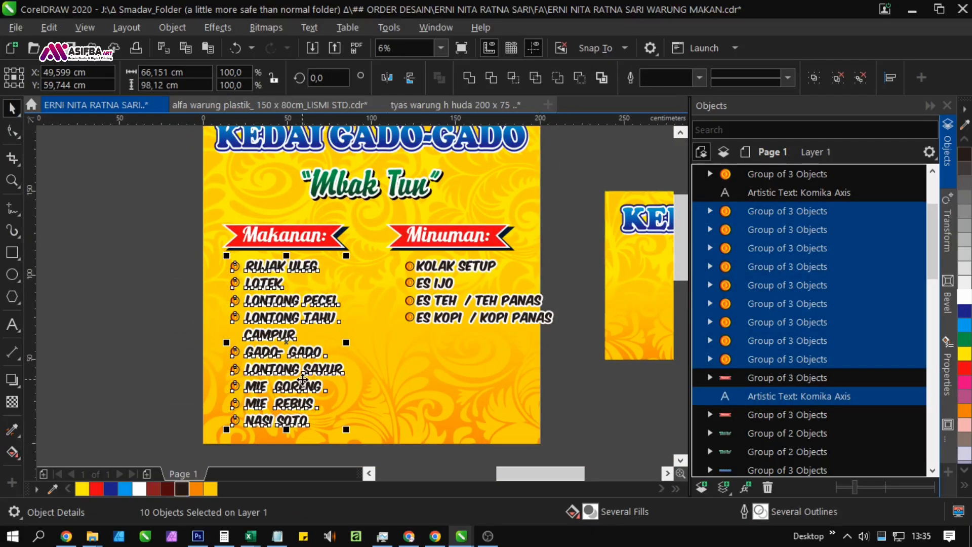
key(ctrl+g)
click(558, 356)
drag(556, 374, 557, 382)
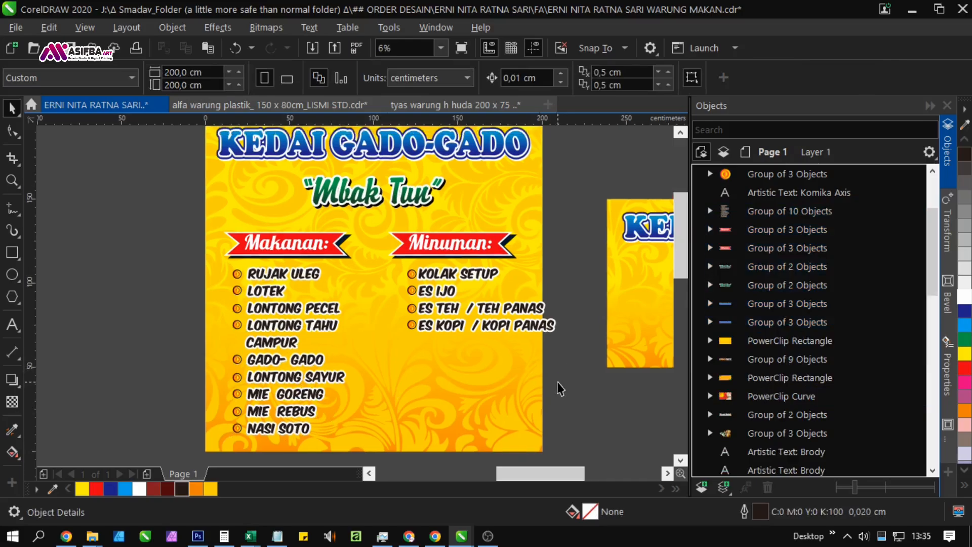
Step: Move the drinks list and its bullets left until they fit inside the square banner, and save the file
drag(387, 280, 388, 279)
scroll(454, 305, up, 2)
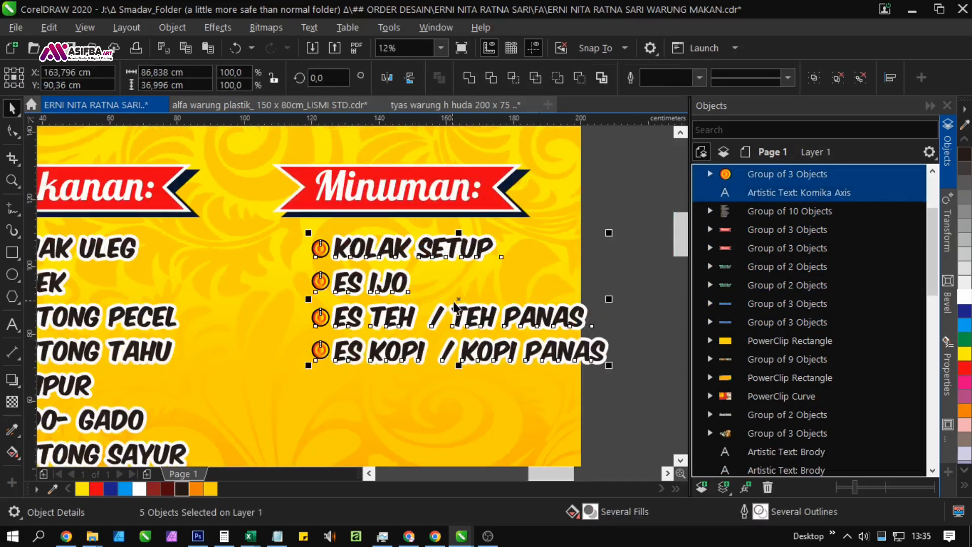
drag(441, 305, 390, 306)
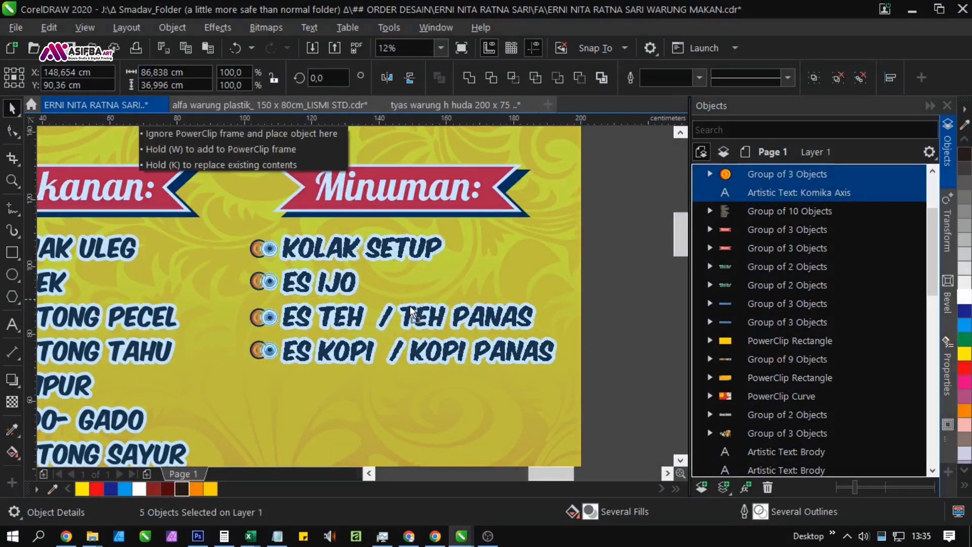
scroll(407, 305, down, 2)
click(512, 400)
drag(515, 403, 496, 301)
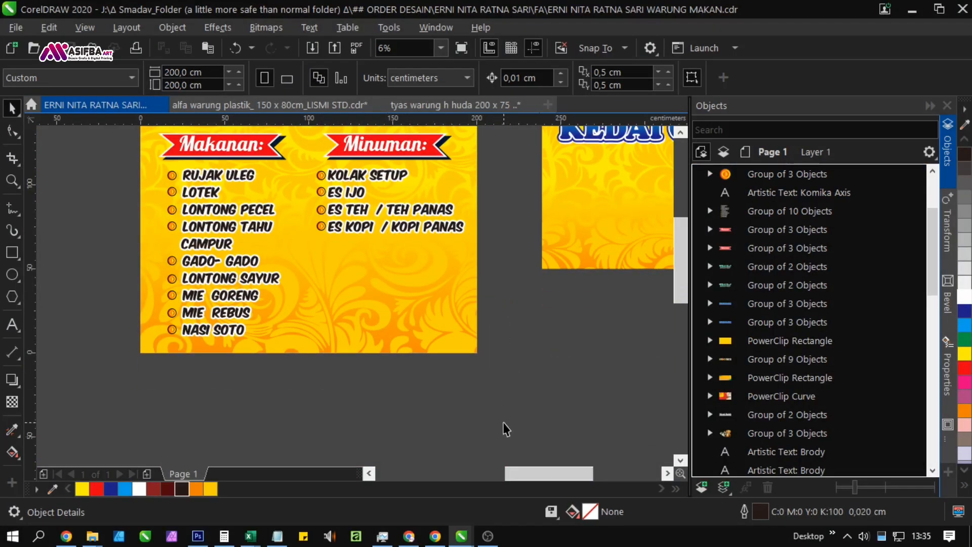
Step: Delete the leftover Menu: and Minuman: headings with their old lists below the banners
scroll(479, 267, down, 2)
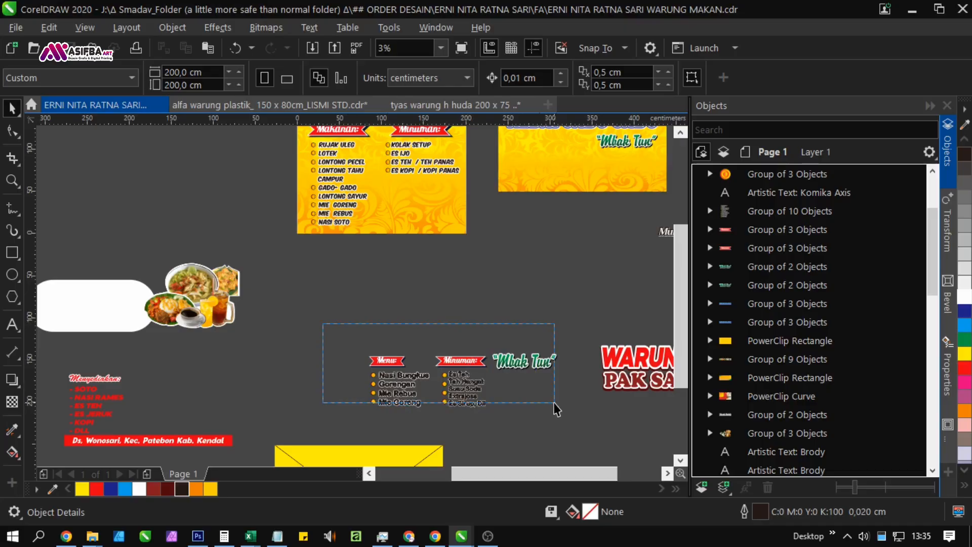
drag(487, 419, 488, 419)
key(Delete)
drag(430, 274, 392, 376)
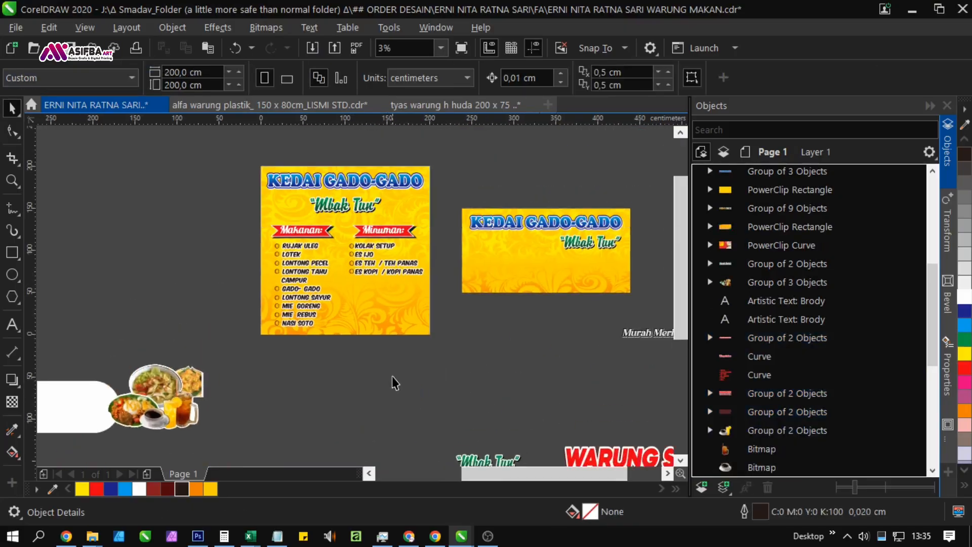
drag(464, 315, 475, 410)
drag(360, 396, 371, 339)
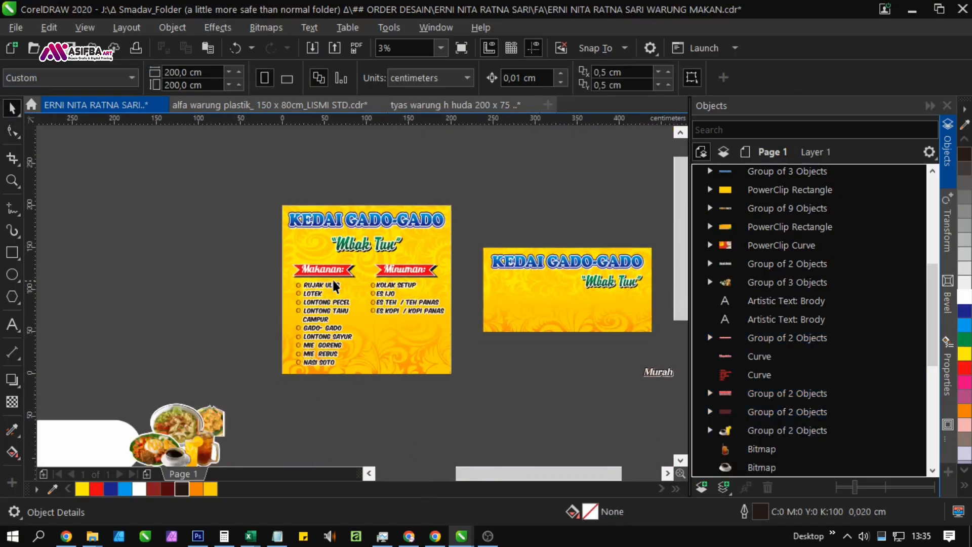
Step: Ungroup the Makanan: and Minuman: ribbon headings and nudge the Makanan: text about 0.5 cm down within its ribbon
scroll(333, 280, up, 2)
click(333, 260)
click(607, 198)
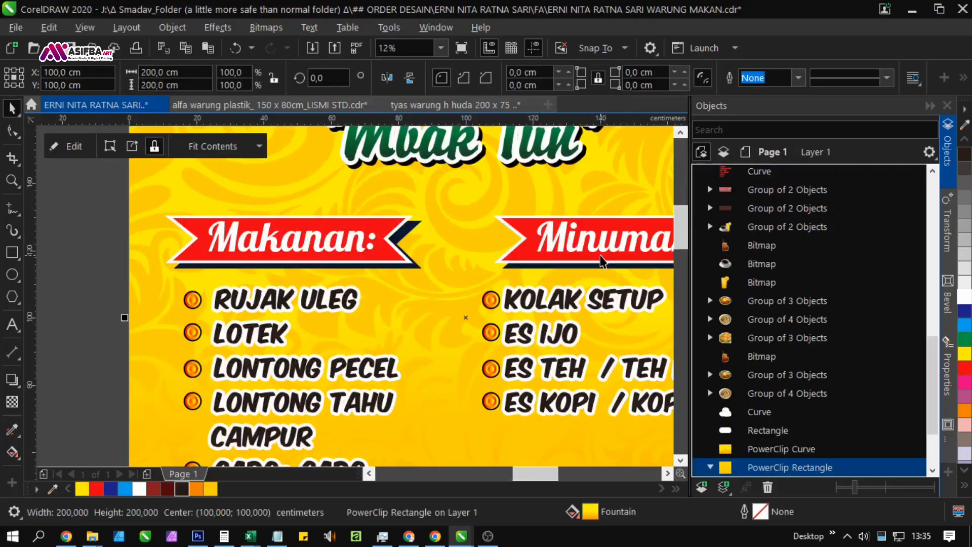
click(602, 258)
click(622, 78)
click(96, 265)
click(243, 241)
scroll(243, 241, up, 2)
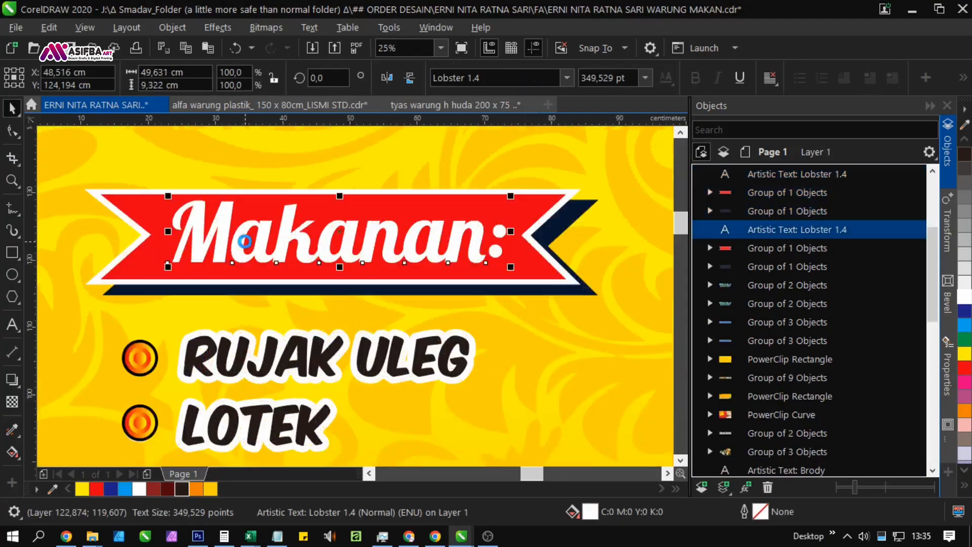
drag(273, 252, 267, 258)
scroll(208, 275, down, 3)
scroll(208, 275, down, 2)
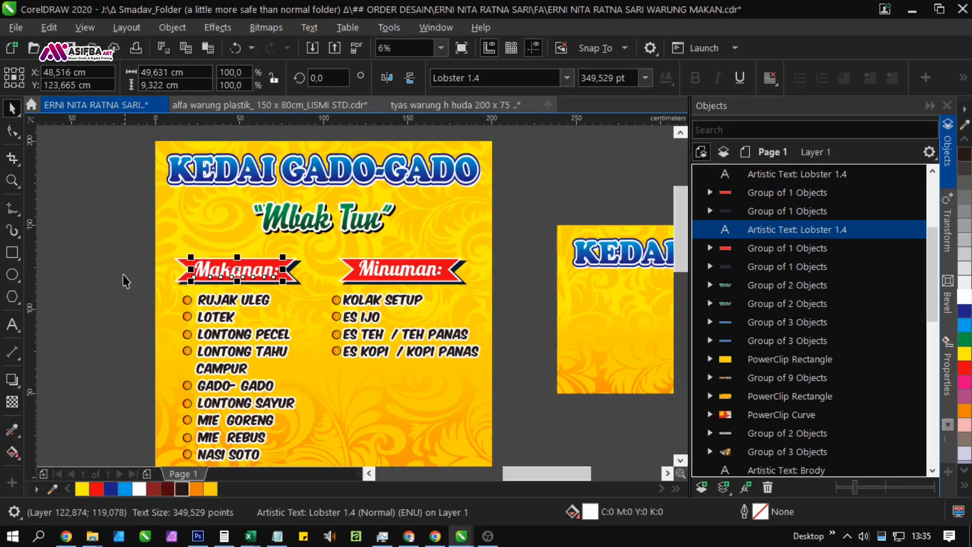
Step: Regroup the Makanan: heading with its ribbon, and the Minuman: heading with its own
click(130, 250)
key(ctrl+g)
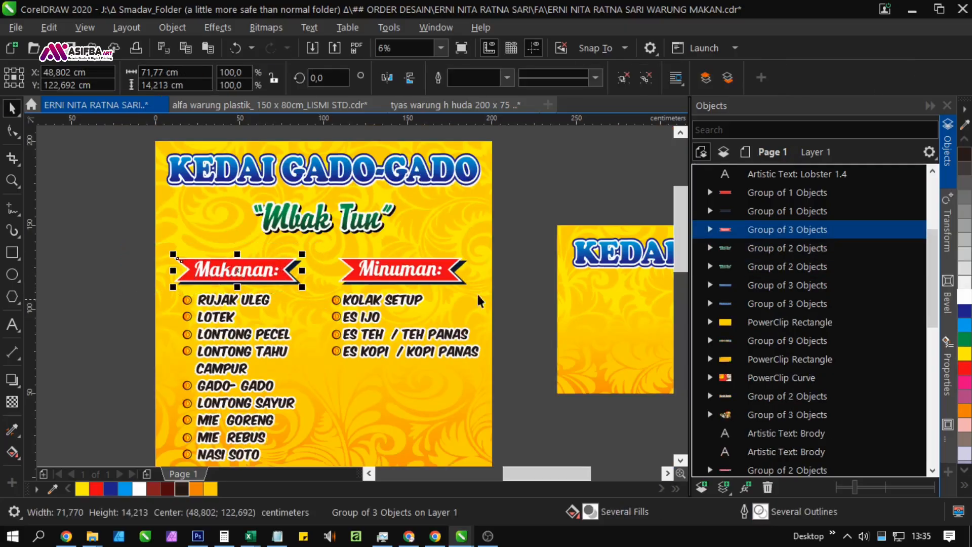
drag(512, 300, 324, 248)
key(ctrl+g)
Step: Scale the Makanan: and Minuman: headings down together to an overall width of about 142 cm
shift+click(238, 270)
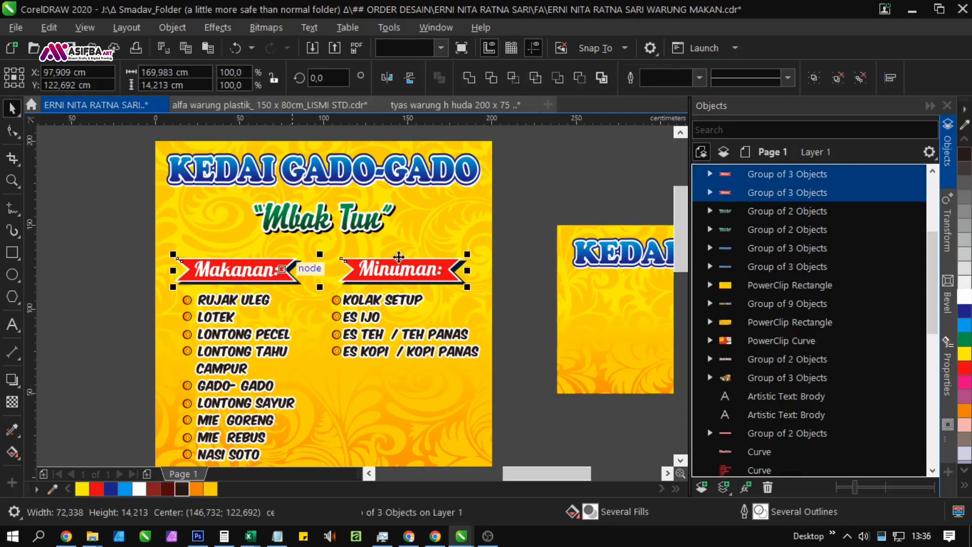
drag(467, 254, 421, 252)
click(502, 277)
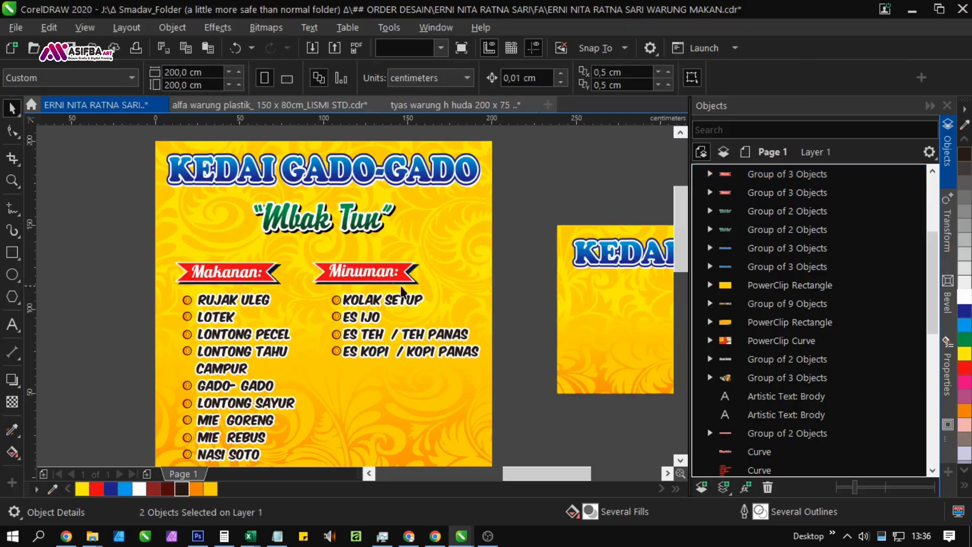
Step: Adjust the height of the Minuman: heading and align it level with the Makanan: heading
click(384, 278)
scroll(384, 279, up, 1)
drag(349, 274, 349, 268)
scroll(349, 268, down, 1)
shift+click(243, 276)
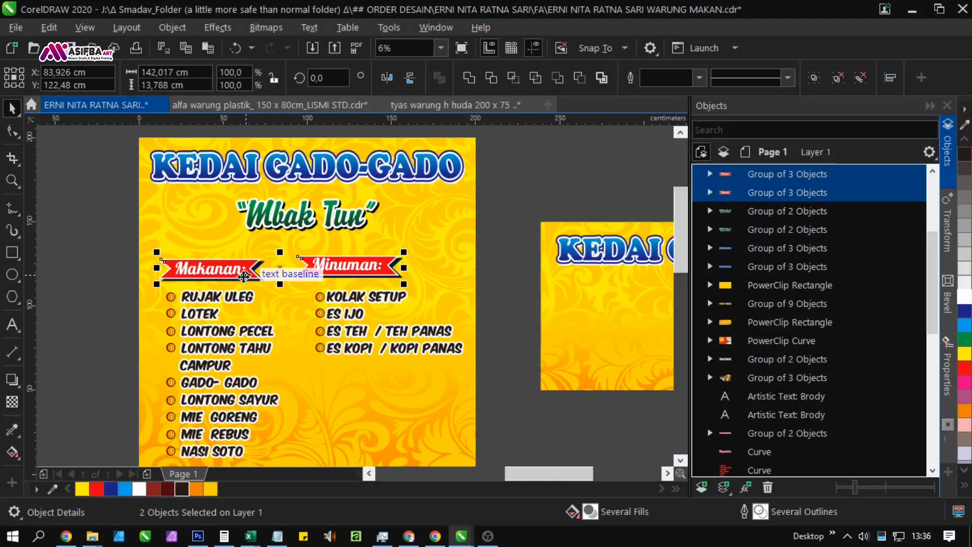
drag(304, 334, 292, 259)
Step: Move the drinks list with its round bullets slightly left beneath the Minuman: heading
drag(478, 314, 285, 211)
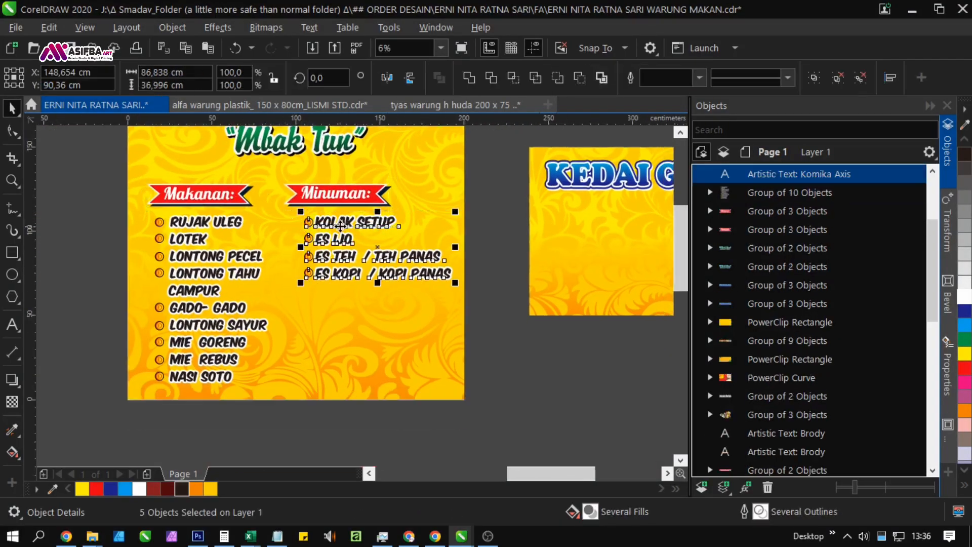
scroll(340, 225, up, 1)
drag(341, 224, 330, 224)
scroll(353, 262, down, 1)
click(490, 347)
drag(476, 344, 514, 370)
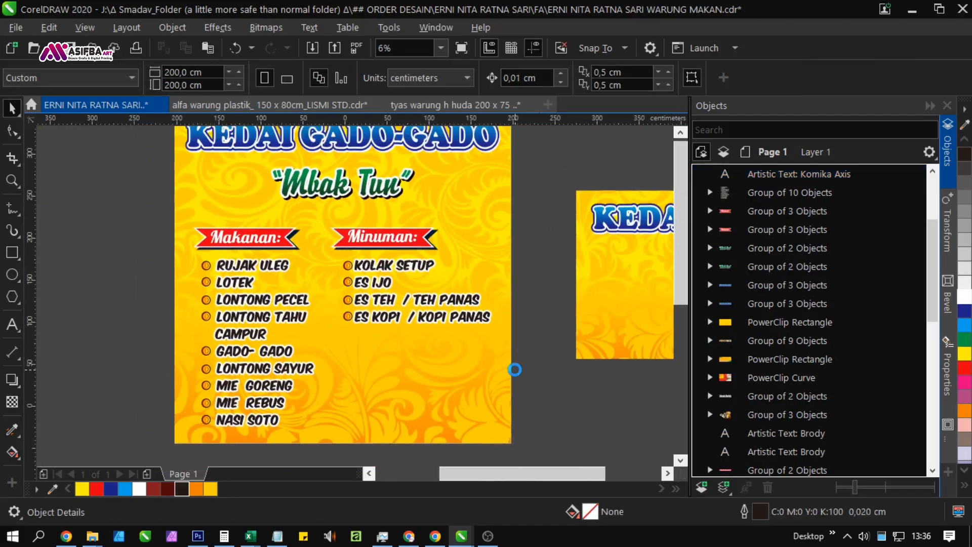
Step: Move both headings together with the food and drinks lists slightly lower on the square banner
scroll(514, 371, down, 1)
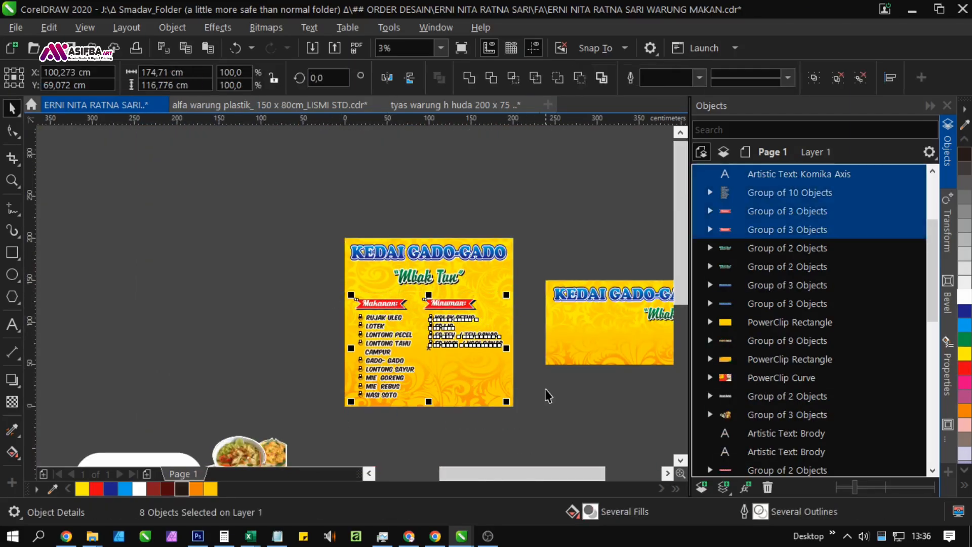
scroll(447, 344, up, 1)
drag(446, 354, 450, 287)
scroll(450, 287, down, 1)
click(468, 414)
Step: Bring the red Menyediakan: text from the spare elements up beside the square banner
drag(378, 402, 513, 190)
scroll(337, 319, down, 1)
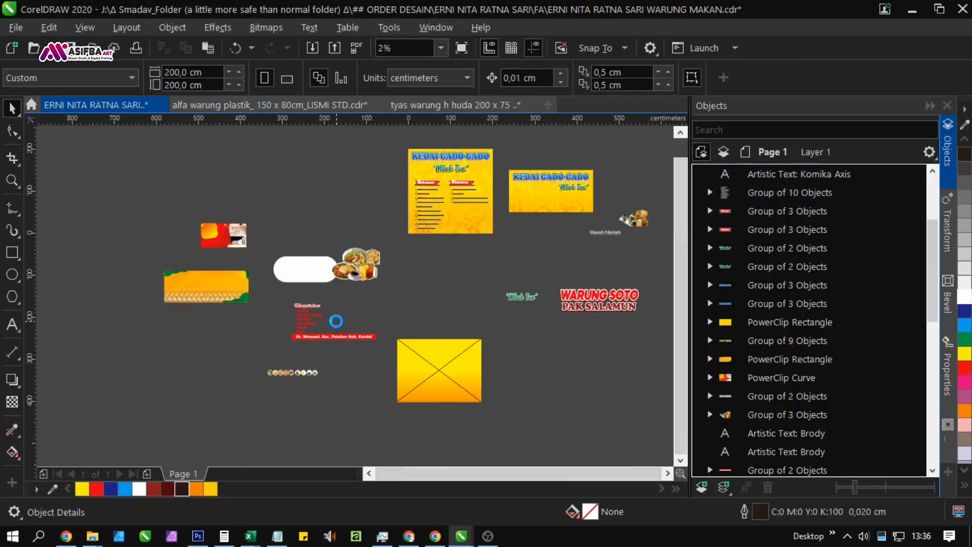
scroll(327, 310, up, 1)
click(307, 302)
drag(307, 302, 507, 131)
drag(501, 189, 469, 260)
scroll(467, 218, up, 1)
drag(454, 186, 278, 295)
scroll(424, 249, up, 1)
scroll(622, 284, down, 1)
click(332, 306)
Step: Add the text "Menyediakan:" at about 266 pt between the green name lettering and the two headings on the square banner
drag(547, 304, 288, 286)
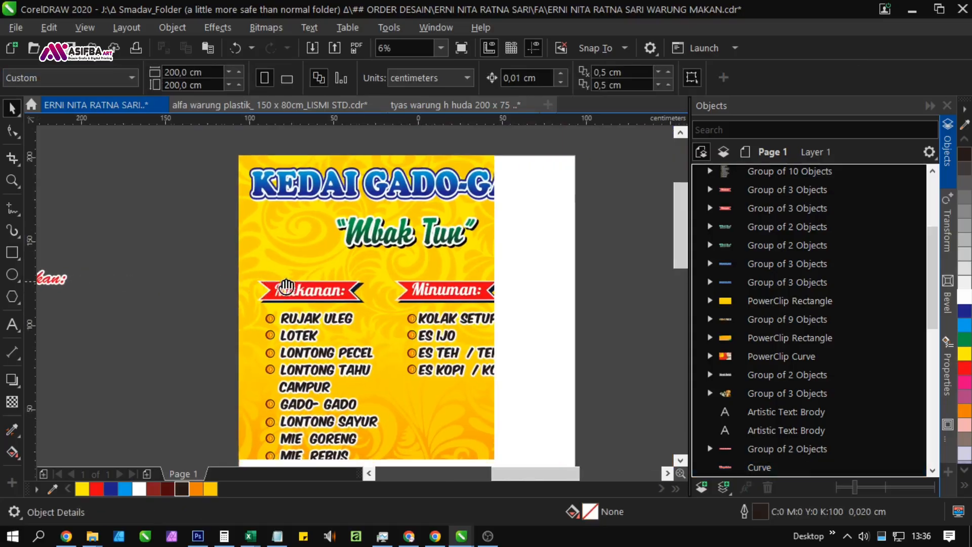
scroll(360, 272, up, 1)
click(10, 325)
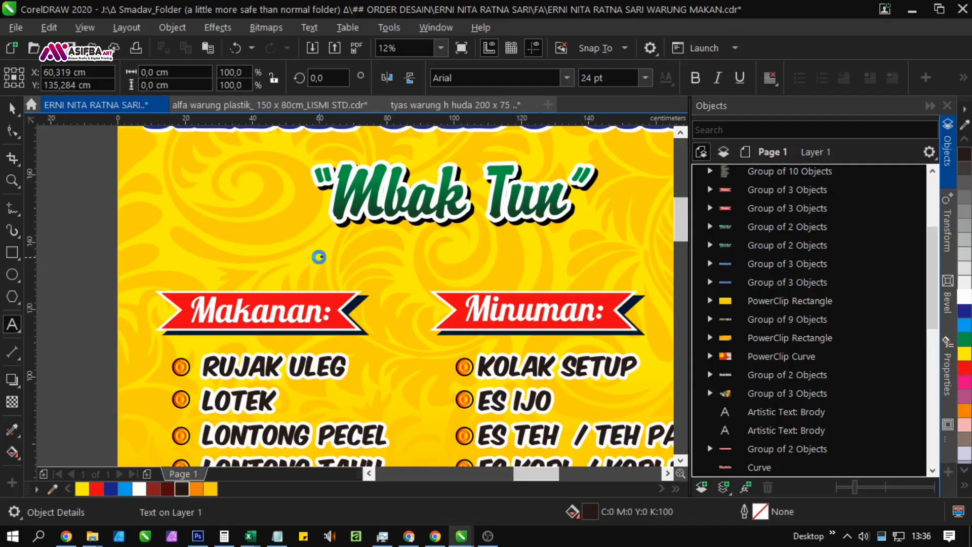
click(319, 257)
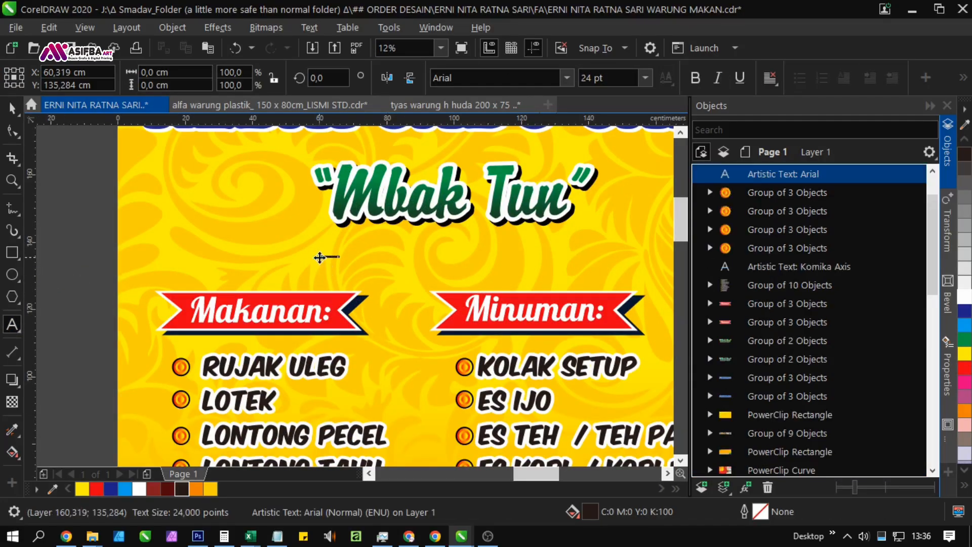
drag(343, 263, 450, 310)
scroll(374, 296, up, 1)
text(eneyediakan)
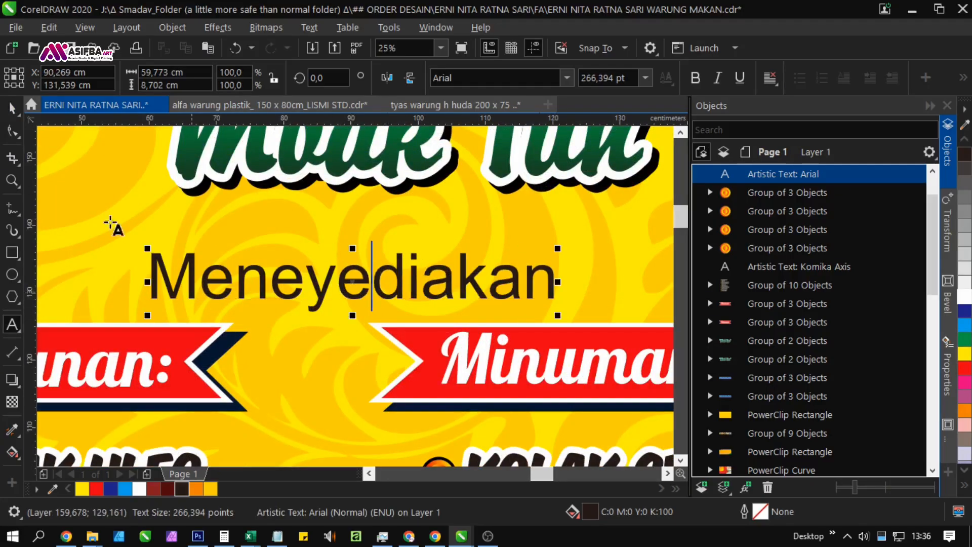
key(BackSpace)
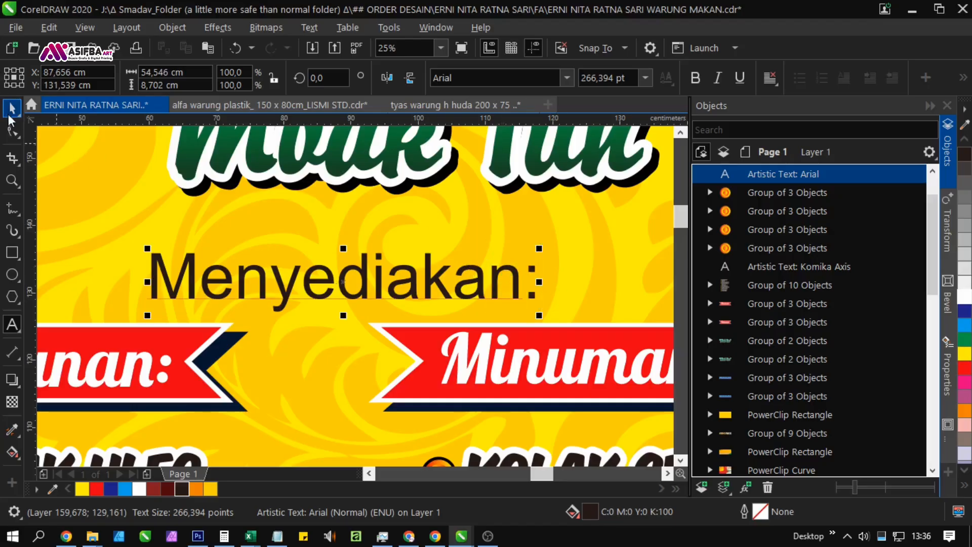
Step: Set the font of the new Menyediakan: text to Brush Script Std
text(Brush 455)
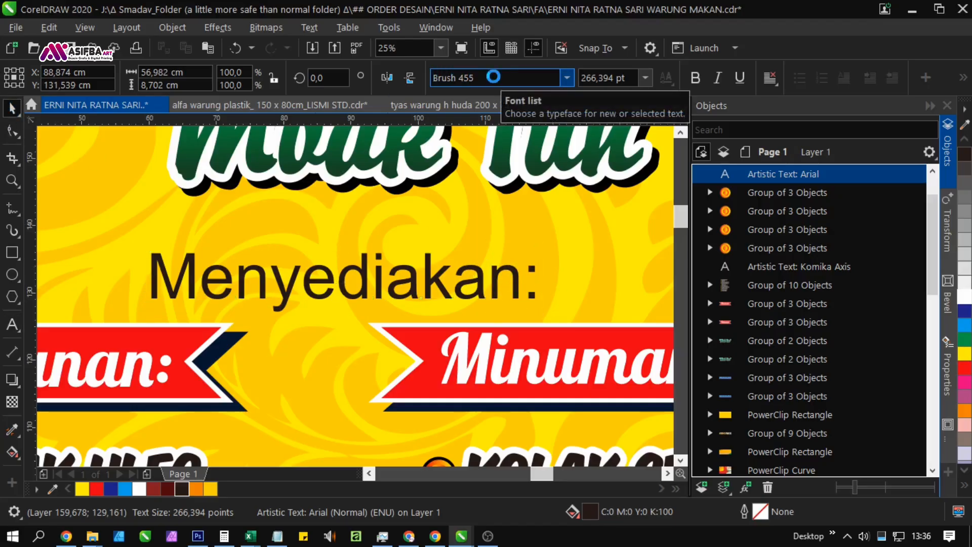
click(566, 78)
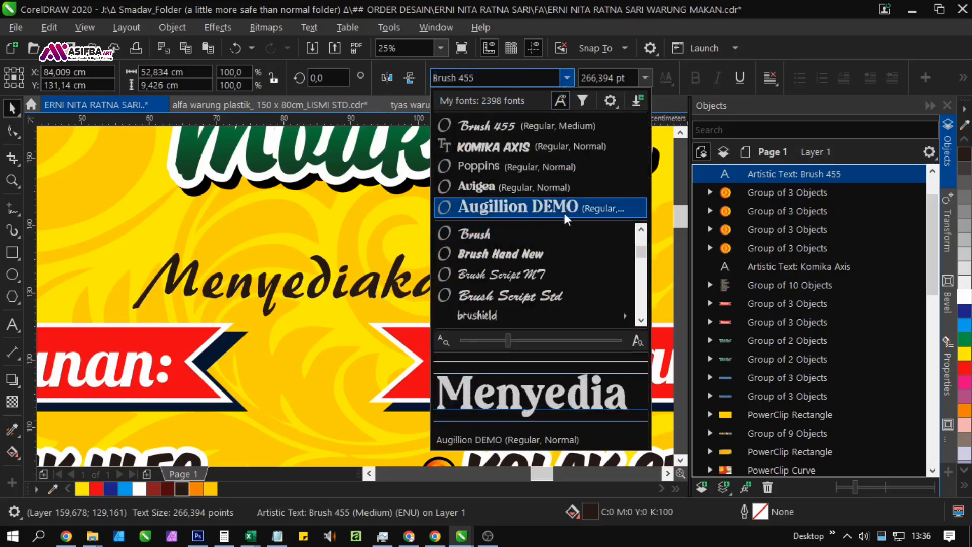
click(559, 291)
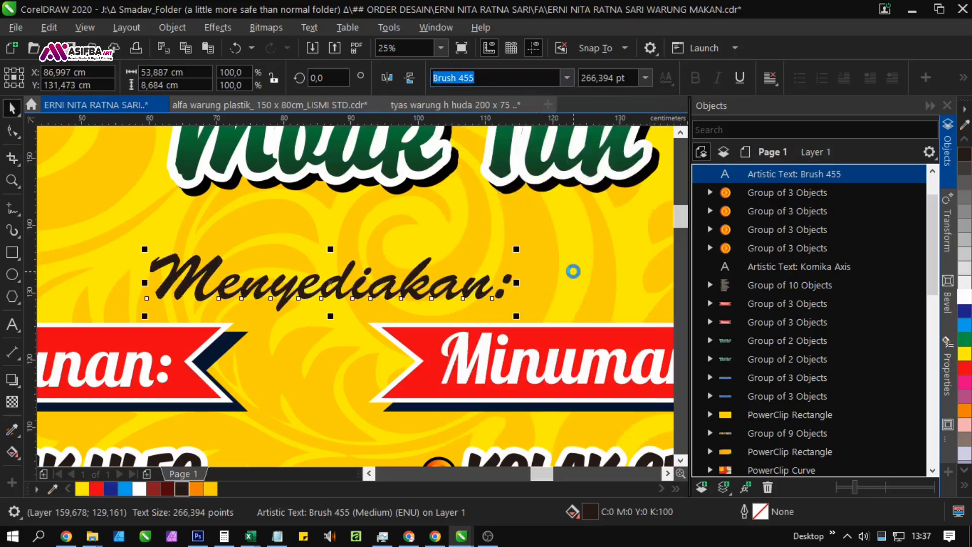
Step: Give the Menyediakan: text a white outline 1.5 cm wide
right_click(965, 297)
key(F12)
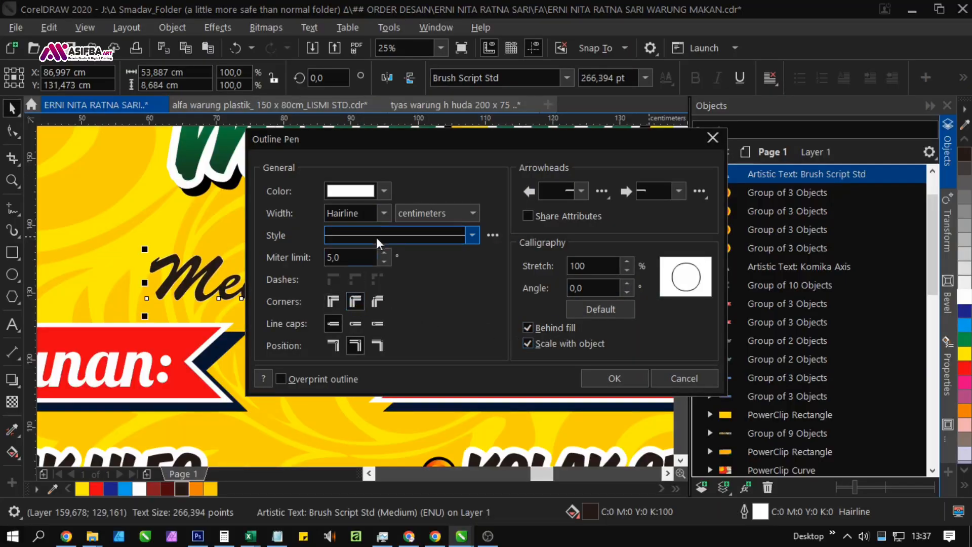
click(384, 213)
click(354, 382)
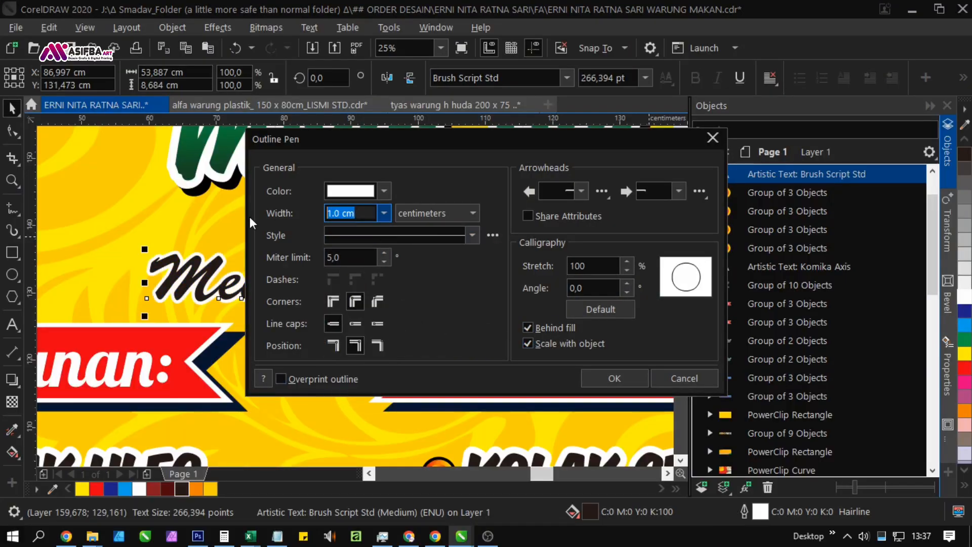
key(Return)
key(F12)
text(1)
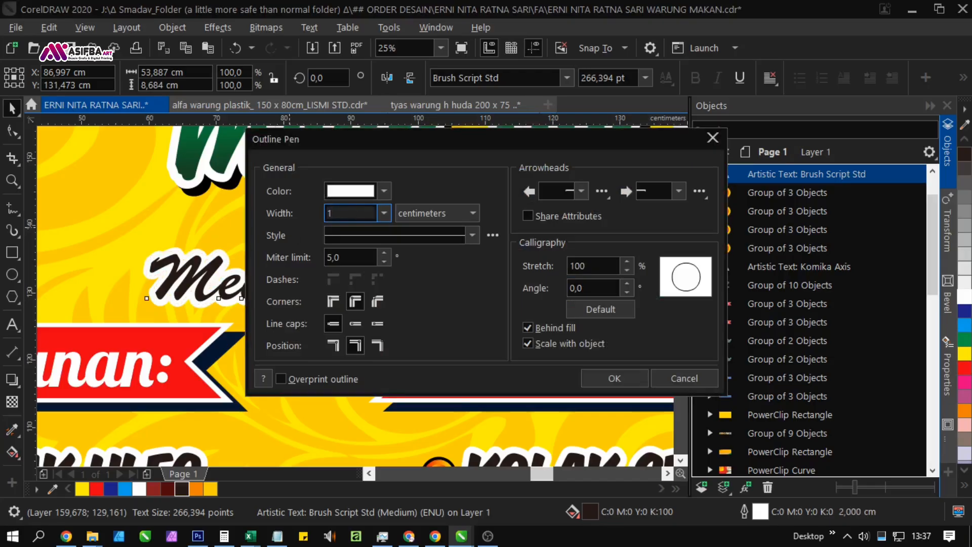
key(Return)
Step: Centre the Menyediakan: text horizontally on the square banner
scroll(485, 251, down, 2)
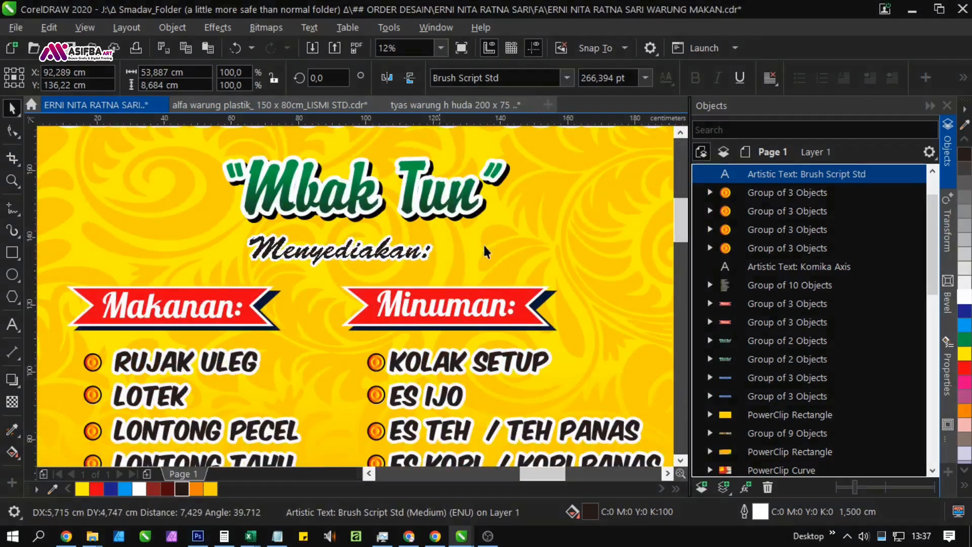
scroll(485, 251, down, 1)
shift+click(526, 249)
click(557, 296)
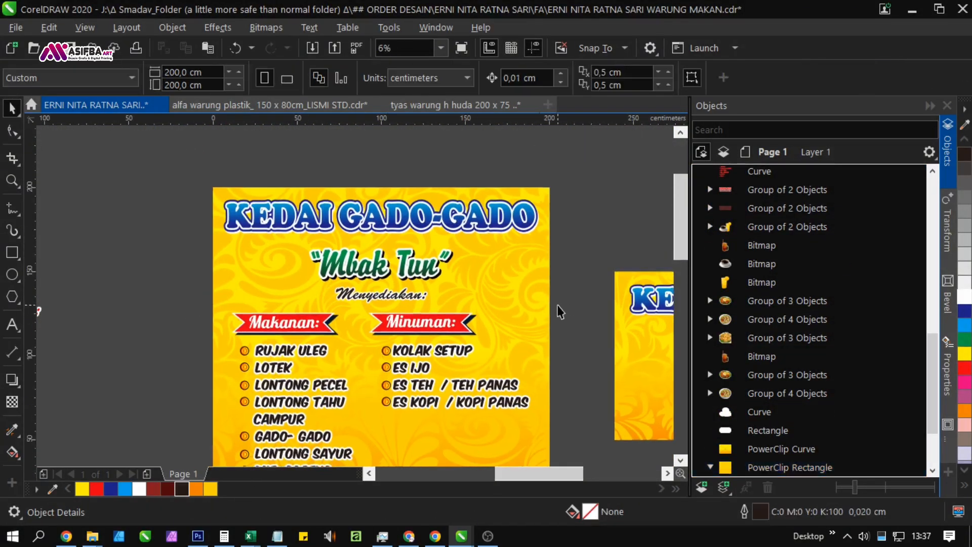
Step: Enlarge the Menyediakan: text to about 61 cm wide and centre it across the square banner again
click(373, 272)
drag(382, 296, 272, 307)
scroll(272, 306, up, 1)
drag(369, 305, 391, 320)
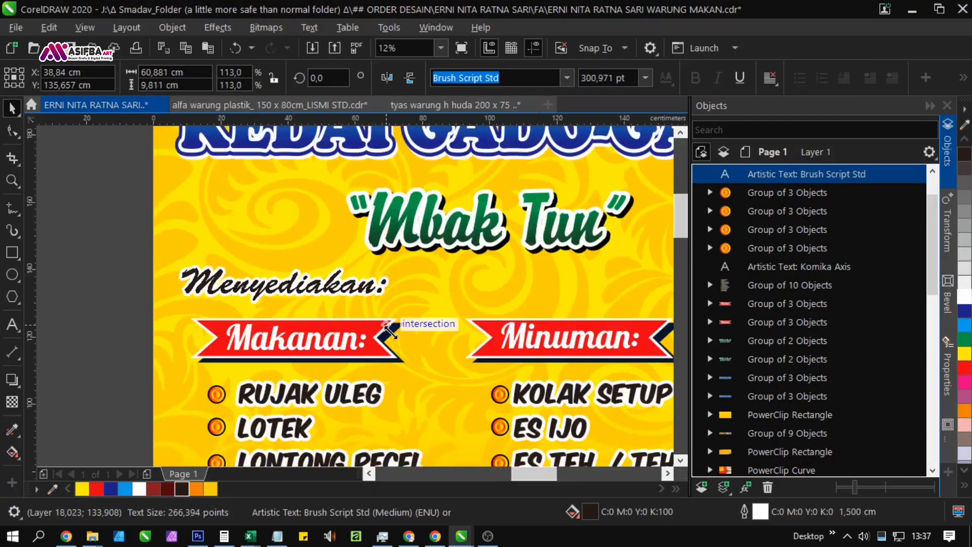
drag(436, 290, 359, 281)
click(359, 281)
shift+click(360, 286)
scroll(361, 281, down, 1)
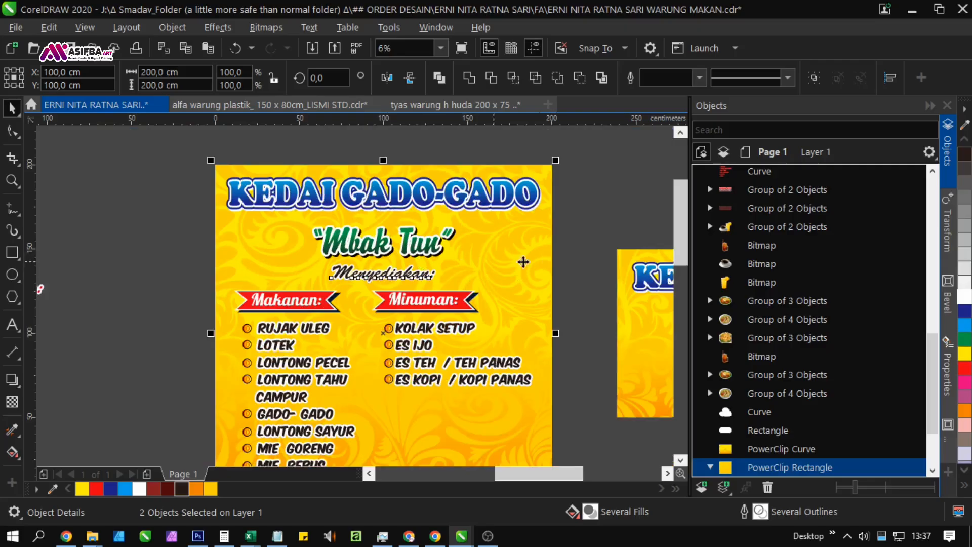
click(572, 261)
Step: Move the green name lettering slightly up and fine-tune the height of the Menyediakan: text beneath it
click(407, 242)
scroll(406, 243, up, 1)
drag(406, 243, 406, 228)
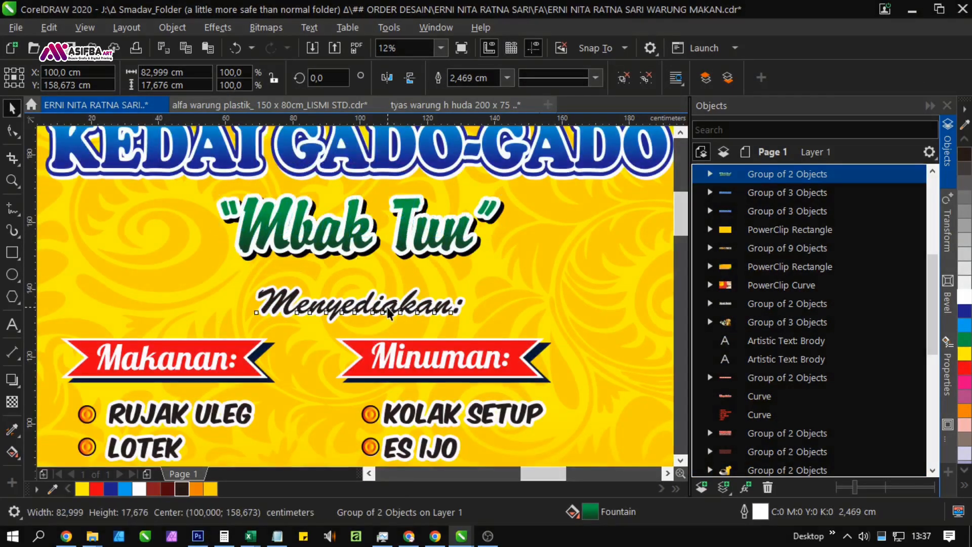
click(388, 312)
scroll(388, 312, up, 1)
scroll(465, 324, down, 3)
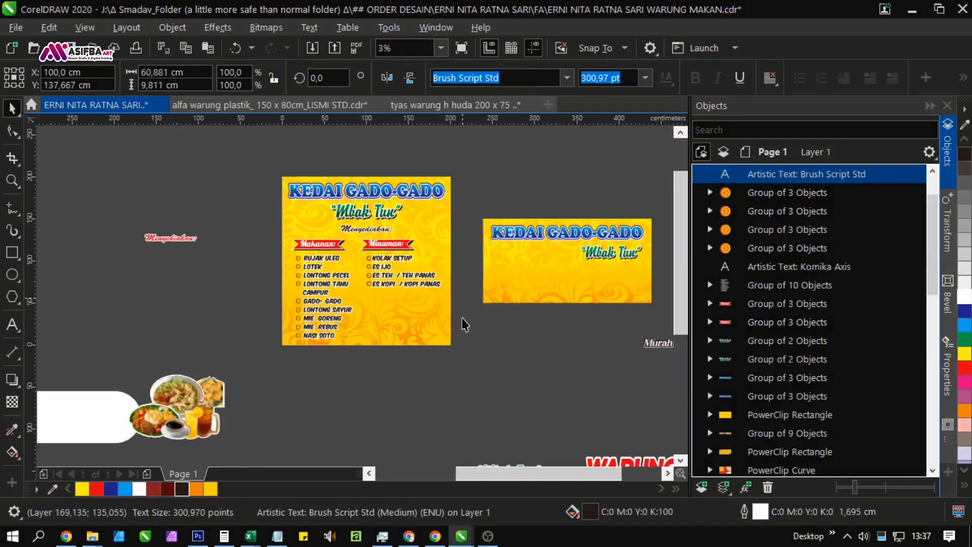
Step: Move both headings with the food and drinks lists slightly up on the square banner and save the drawing
drag(469, 375, 274, 241)
scroll(385, 243, up, 2)
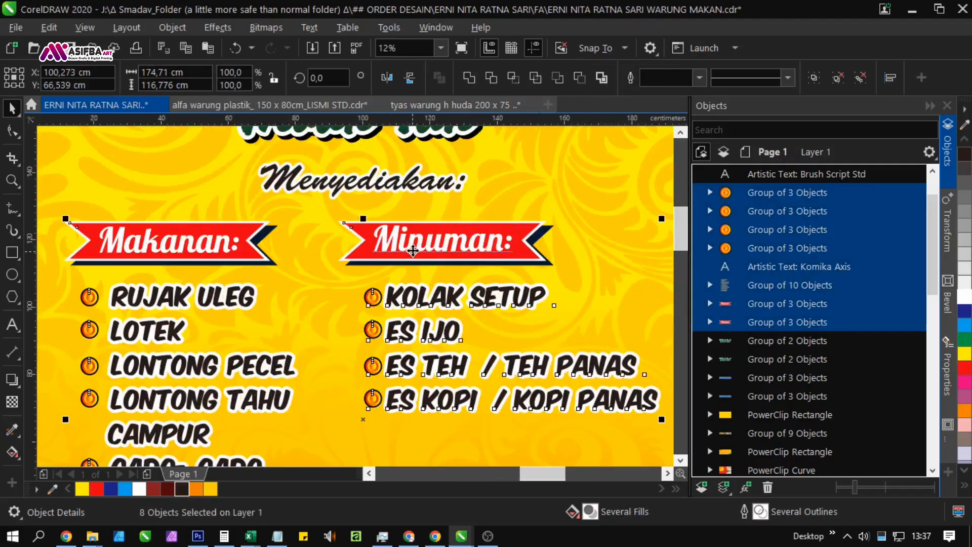
scroll(393, 238, down, 2)
click(466, 276)
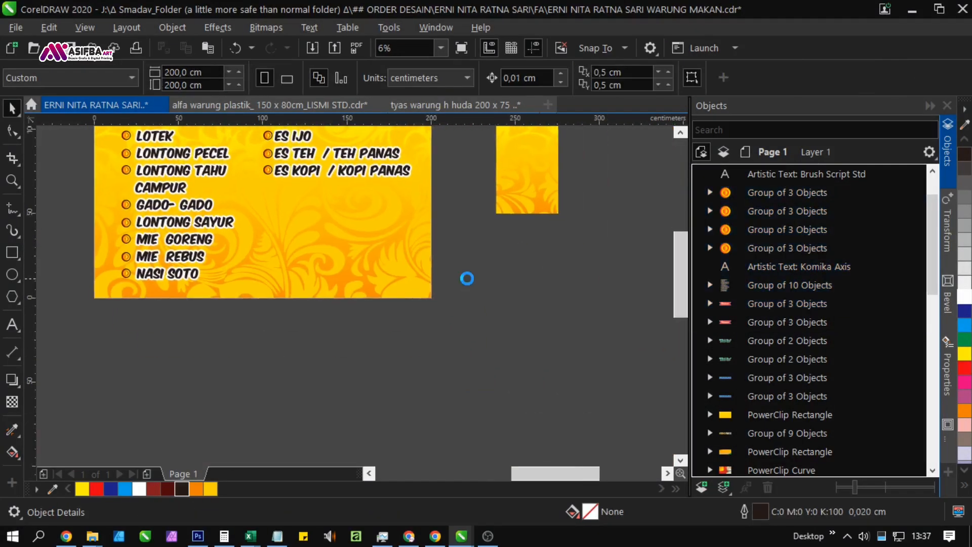
scroll(456, 296, down, 1)
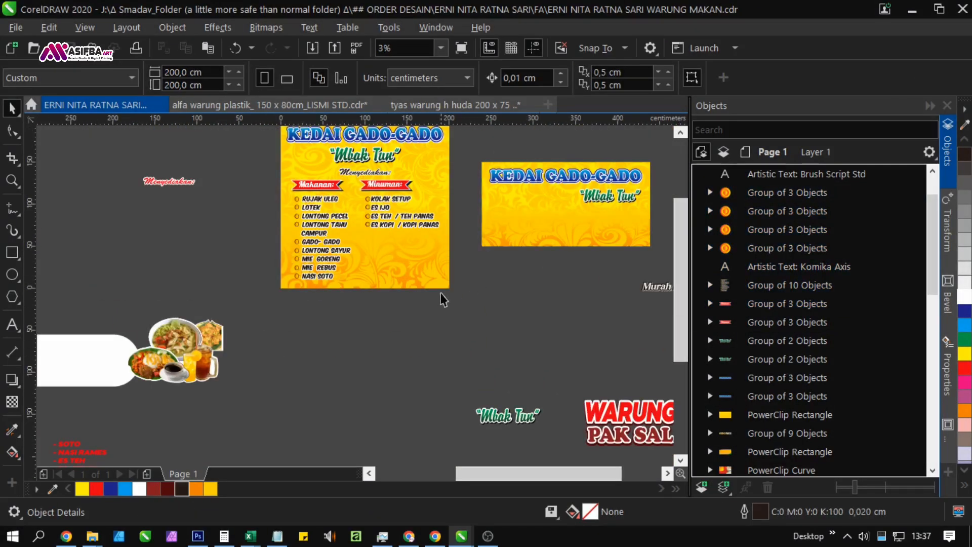
Step: Extract the contents of the orange PowerClip rectangle with the woven mat and green leaves among the spare elements
drag(423, 408, 397, 380)
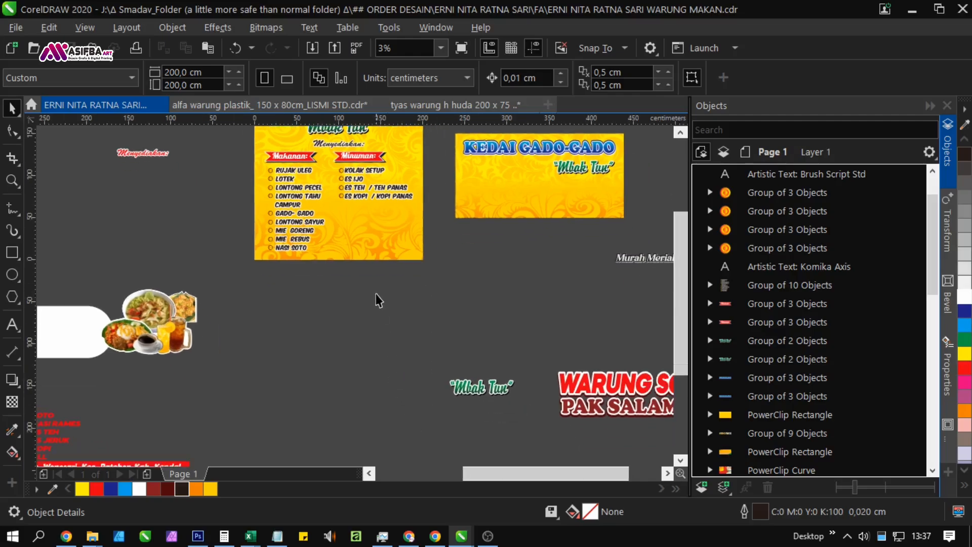
drag(375, 293, 390, 403)
drag(295, 369, 476, 210)
drag(268, 356, 410, 372)
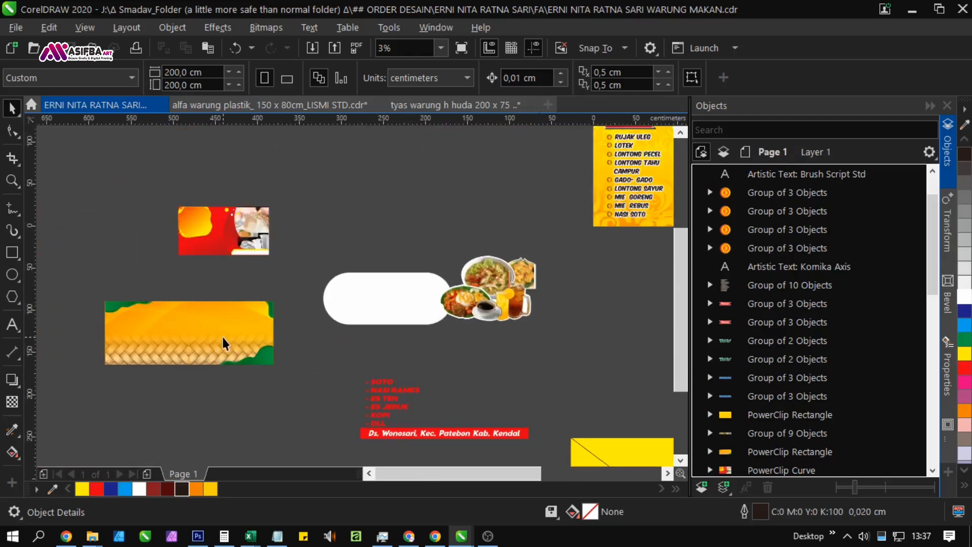
click(197, 333)
right_click(197, 333)
click(297, 72)
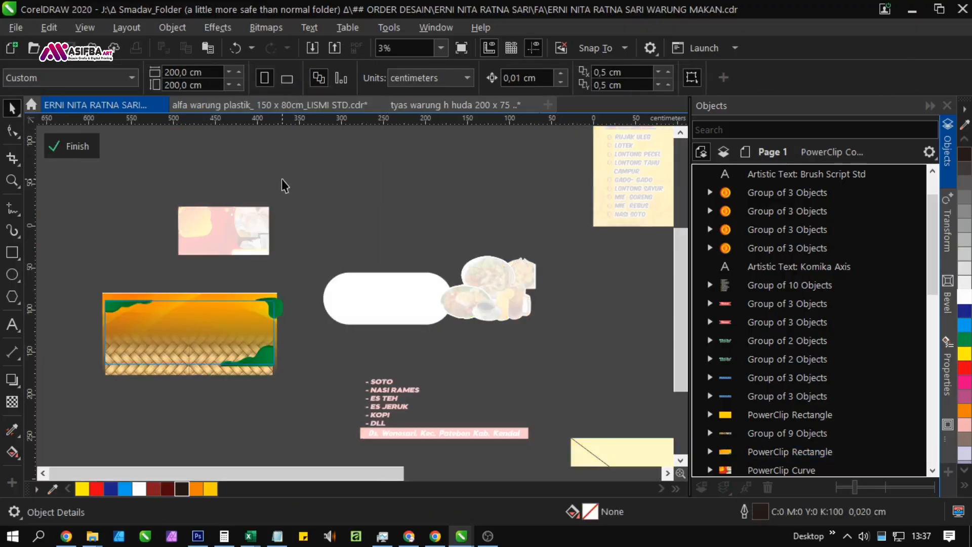
key(ctrl+z)
right_click(199, 327)
click(253, 54)
click(187, 386)
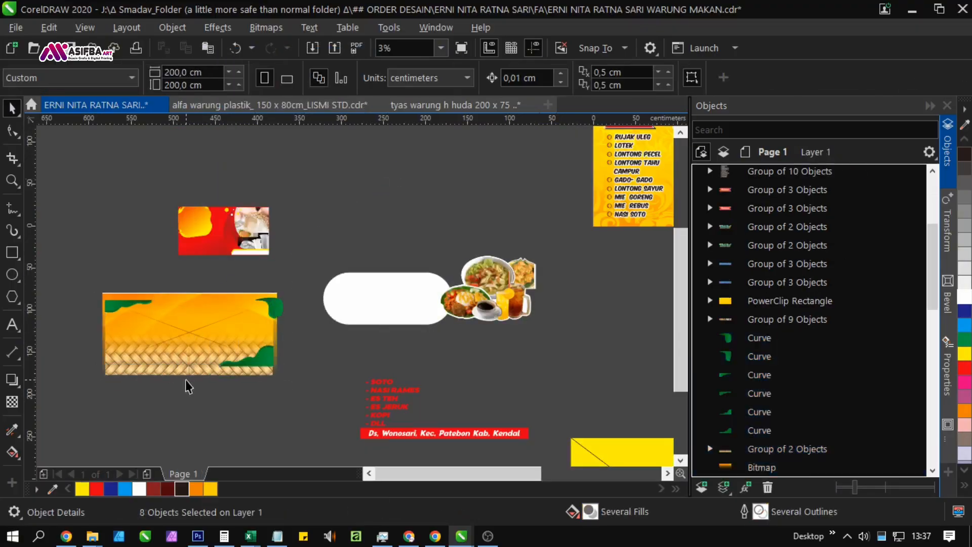
Step: Bring the woven mat texture over to the square banner and flip it vertically so it fades downward
drag(251, 373, 622, 348)
drag(530, 343, 370, 401)
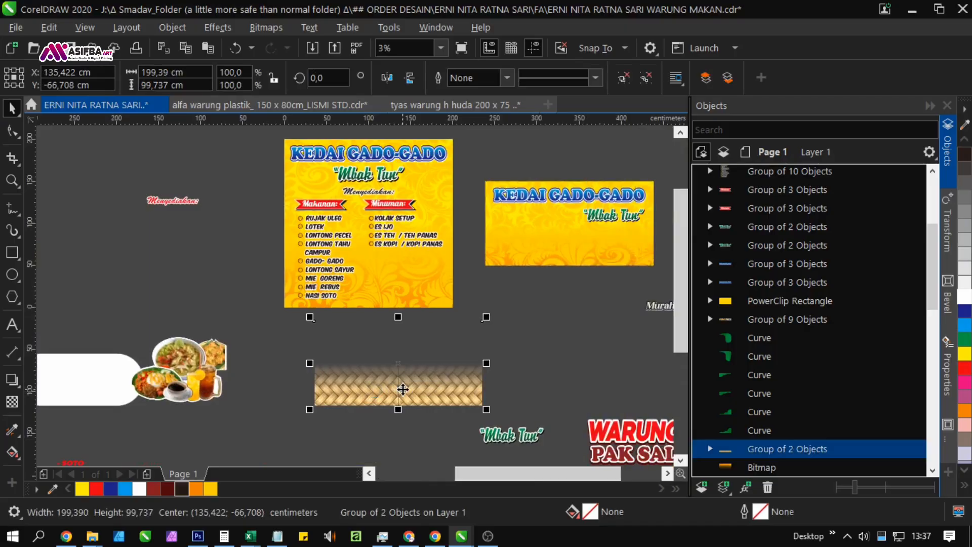
shift+click(303, 163)
key(t)
key(e)
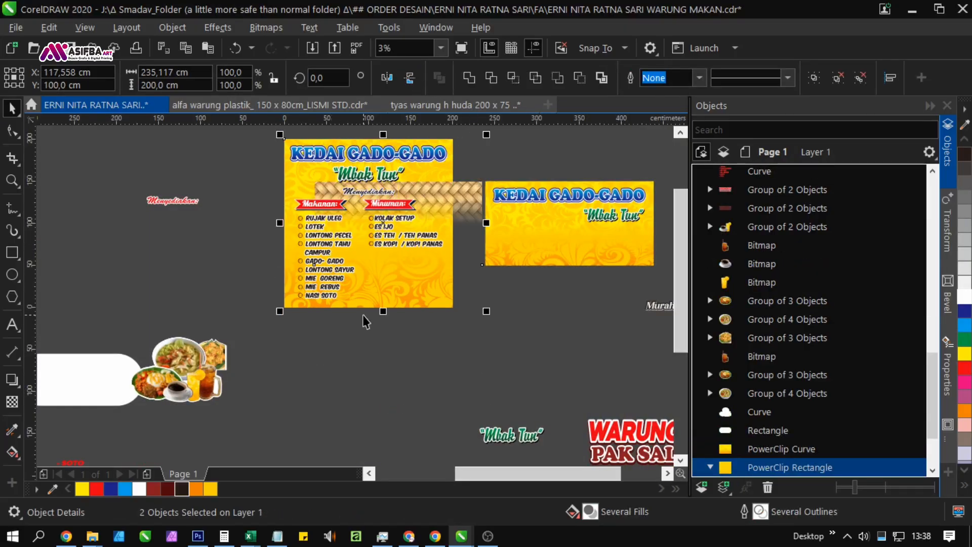
Step: Centre the woven mat horizontally on the square banner and align it with the banner's top edge
click(439, 201)
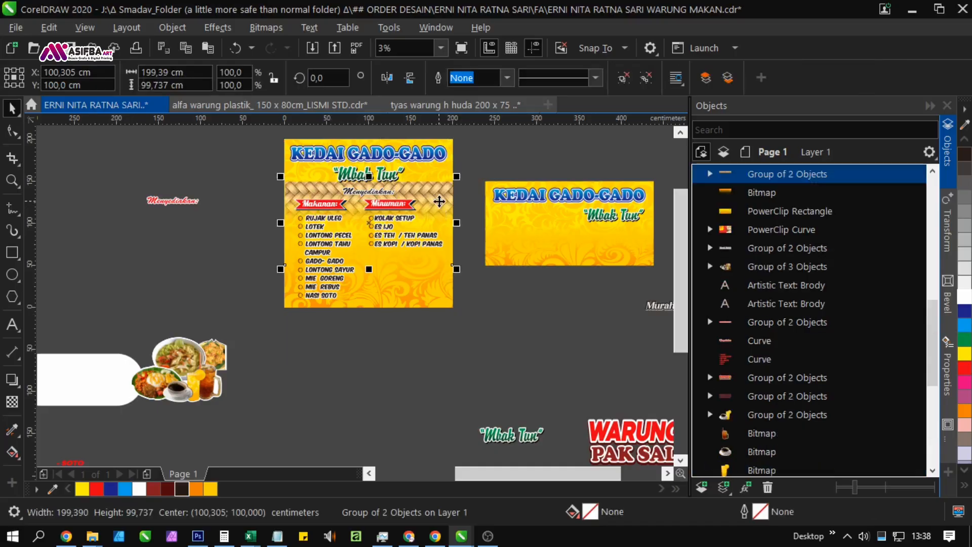
shift+click(408, 290)
key(t)
key(Escape)
scroll(427, 168, up, 1)
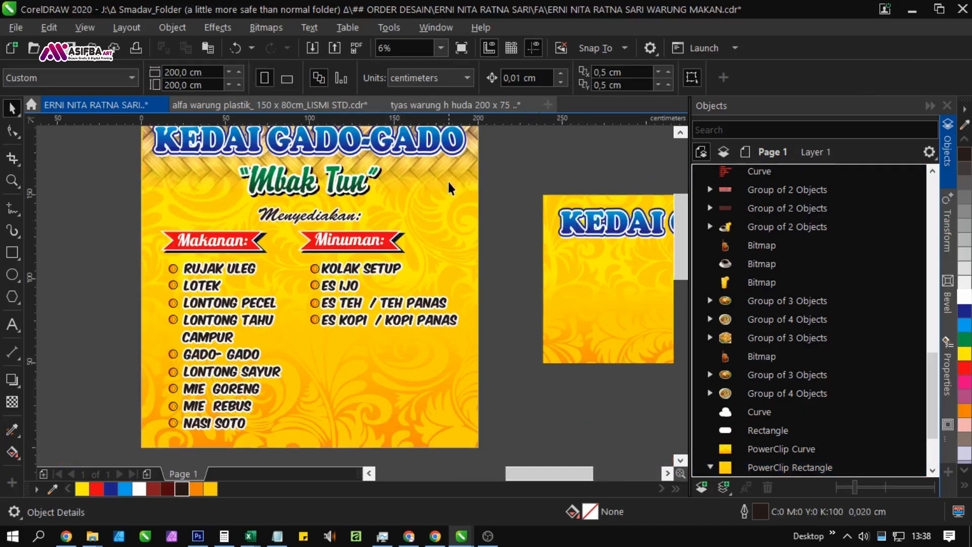
Step: Stretch the woven mat to about 124 cm high and place a copy of it over the rectangular banner
click(449, 184)
drag(453, 181, 429, 255)
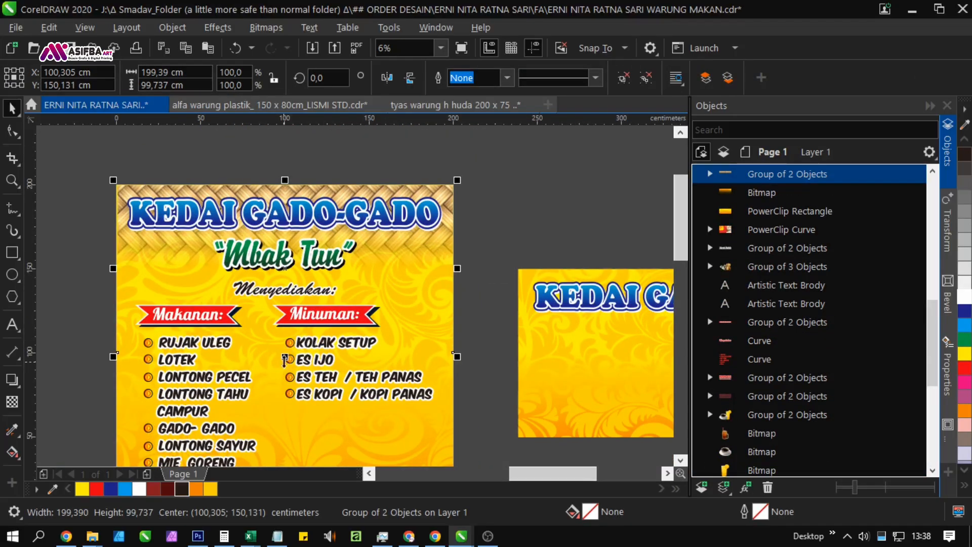
drag(284, 360, 284, 400)
scroll(291, 270, down, 1)
drag(336, 269, 369, 259)
right_click(507, 248)
Step: Place the original woven mat inside the square banner's background with PowerClip
right_click(309, 259)
click(335, 257)
click(230, 345)
click(391, 369)
Step: Align the copied woven mat with the rectangular banner's top edge and centre it horizontally
click(369, 259)
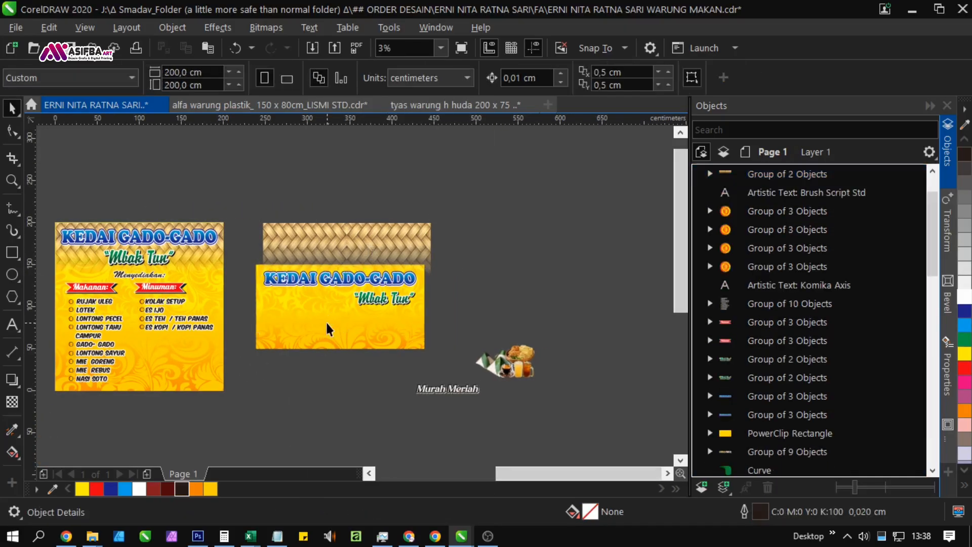
click(372, 252)
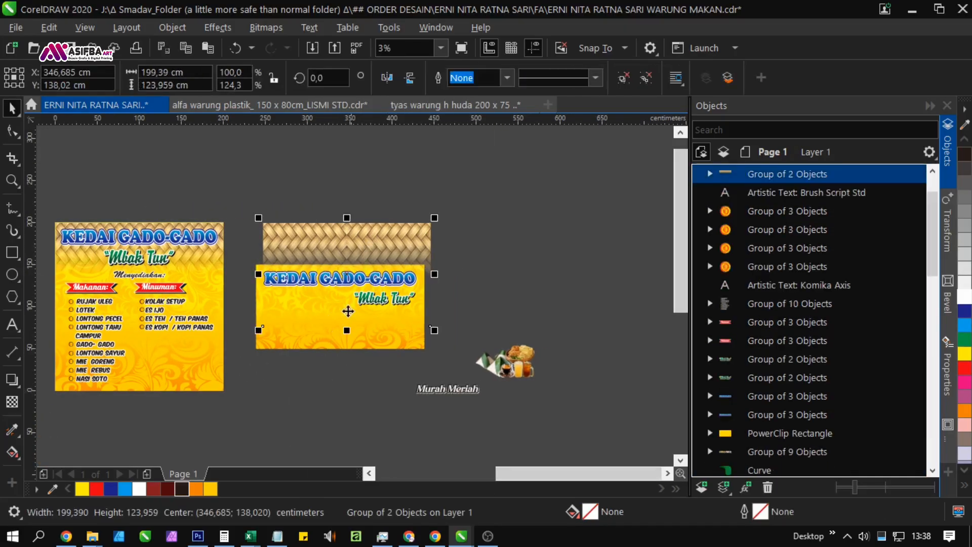
shift+click(325, 344)
key(t)
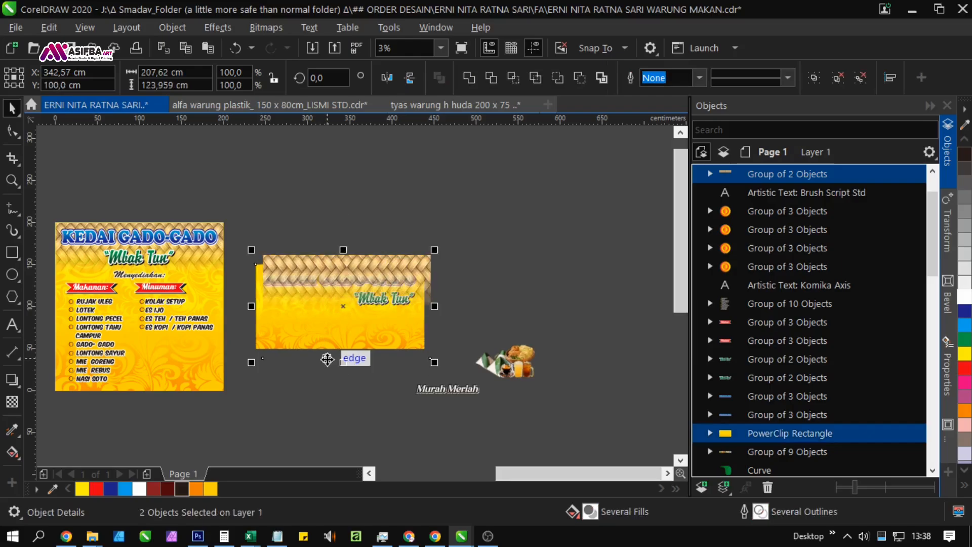
key(c)
click(334, 397)
Step: Reduce the copied mat's height to 100 cm and place it inside the rectangular banner's background with PowerClip
click(360, 293)
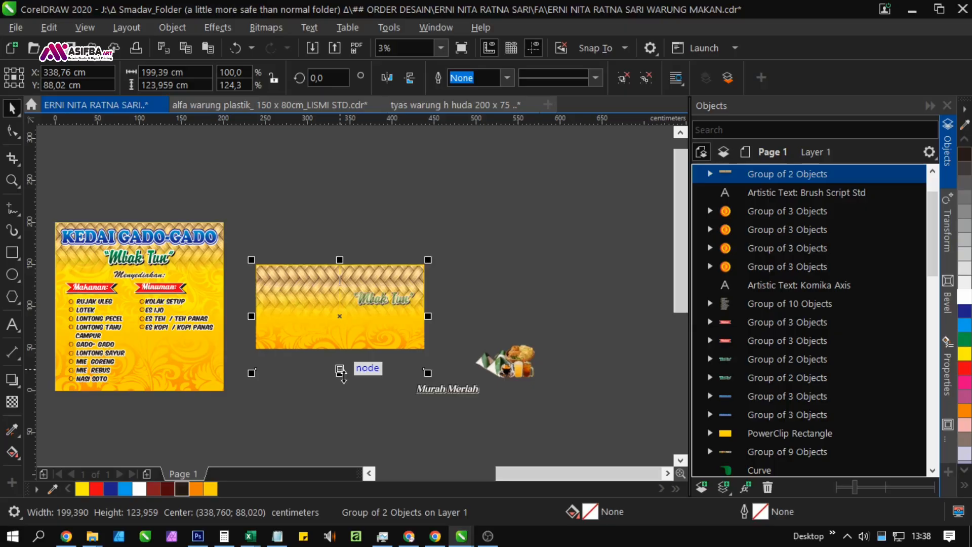
drag(340, 373, 337, 350)
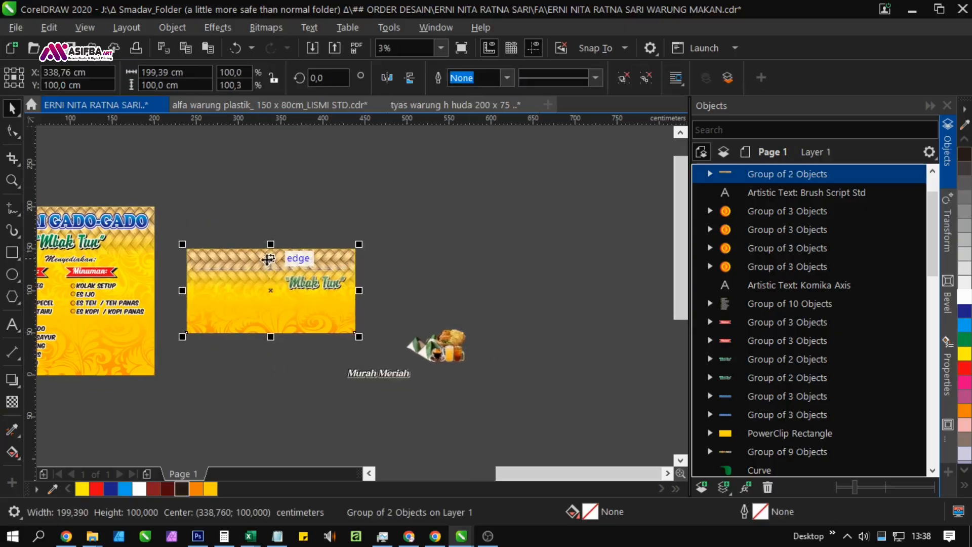
drag(268, 259, 486, 248)
right_click(488, 256)
click(529, 257)
click(273, 294)
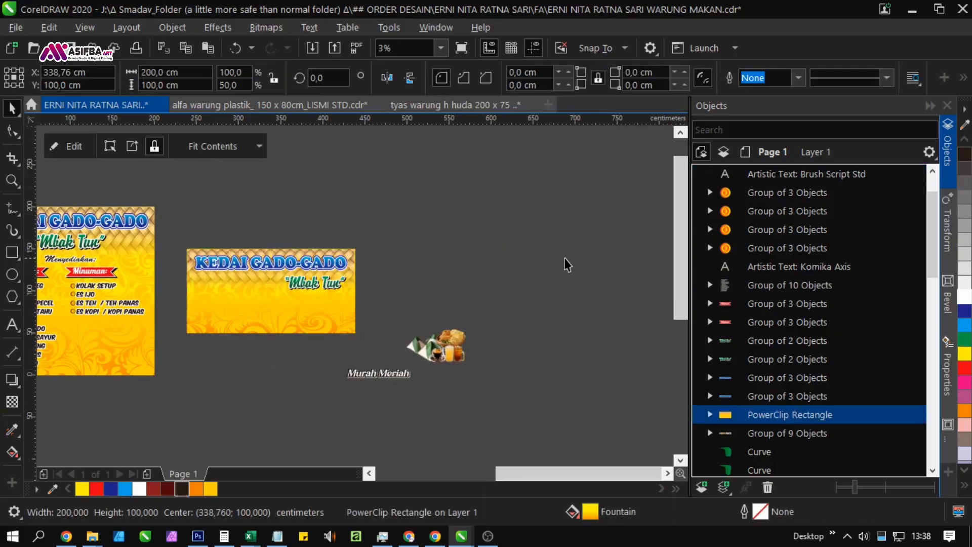
Step: Copy "Menyediakan:" from the square banner onto the rectangular banner and line it up with the KEDAI GADO-GADO heading's left edge
click(564, 263)
drag(211, 280, 445, 278)
scroll(311, 218, up, 1)
drag(427, 319, 321, 236)
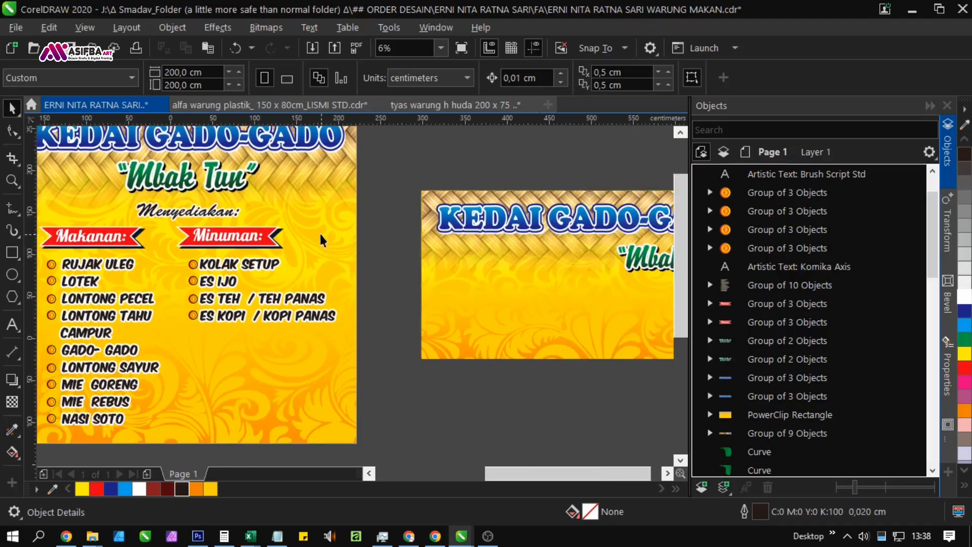
drag(196, 223, 495, 270)
right_click(494, 269)
shift+click(439, 253)
click(386, 251)
click(445, 263)
shift+click(459, 224)
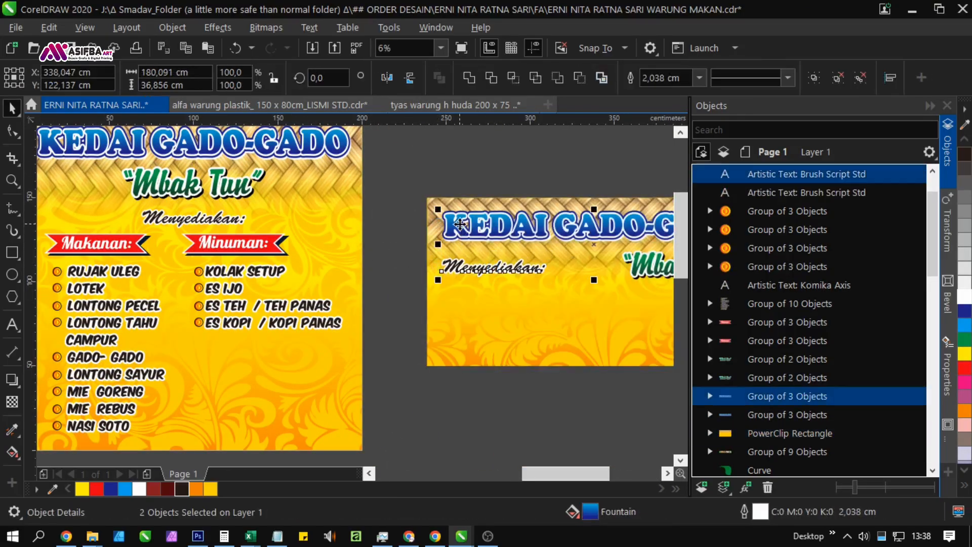
Step: Copy the square banner's food and drink lists with their ribbons onto the rectangular banner, scaled down to about 82 cm high
drag(326, 315, 423, 250)
click(504, 326)
drag(427, 330, 441, 360)
scroll(278, 293, down, 1)
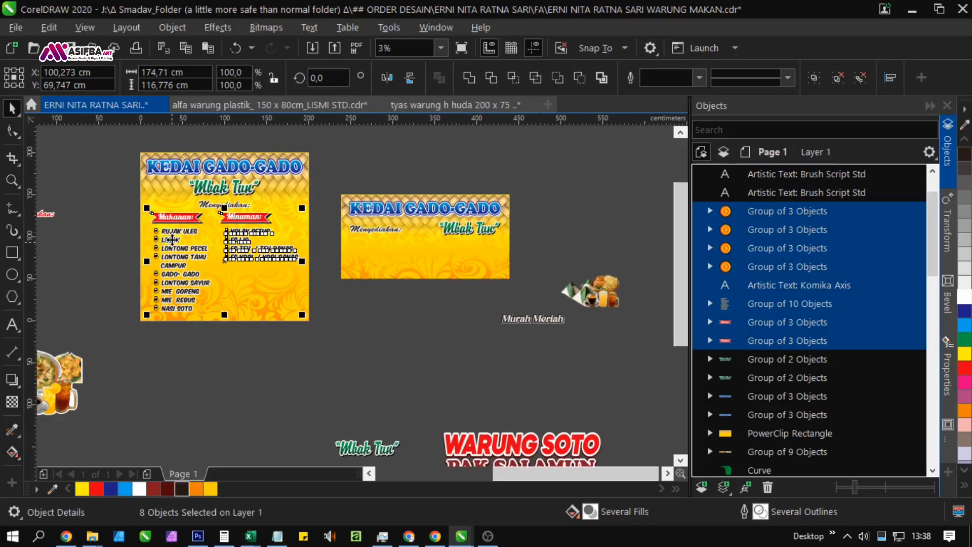
drag(174, 241, 369, 269)
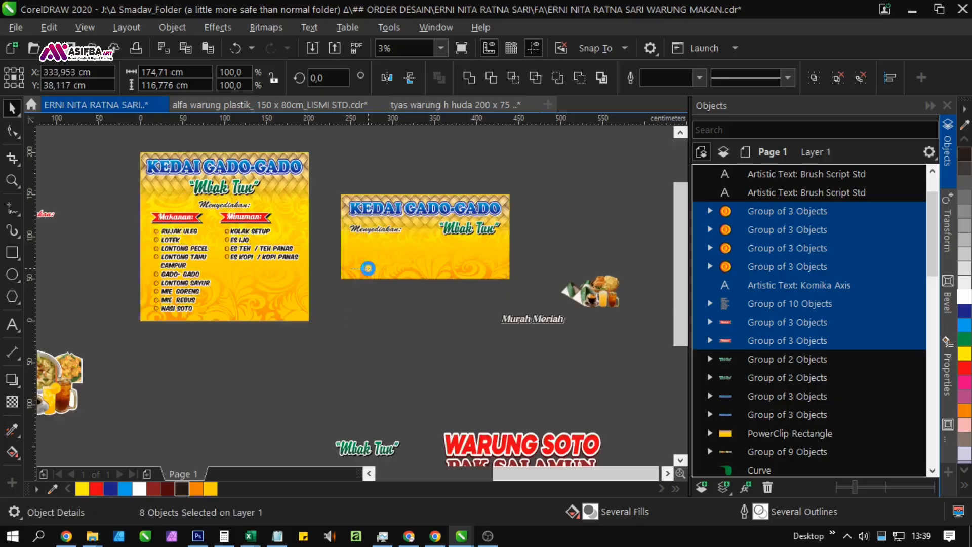
drag(501, 349, 461, 311)
click(465, 339)
Step: Reduce the rectangular banner's green name lettering to about 65 cm wide and shift it toward the banner's right edge
scroll(458, 294, up, 3)
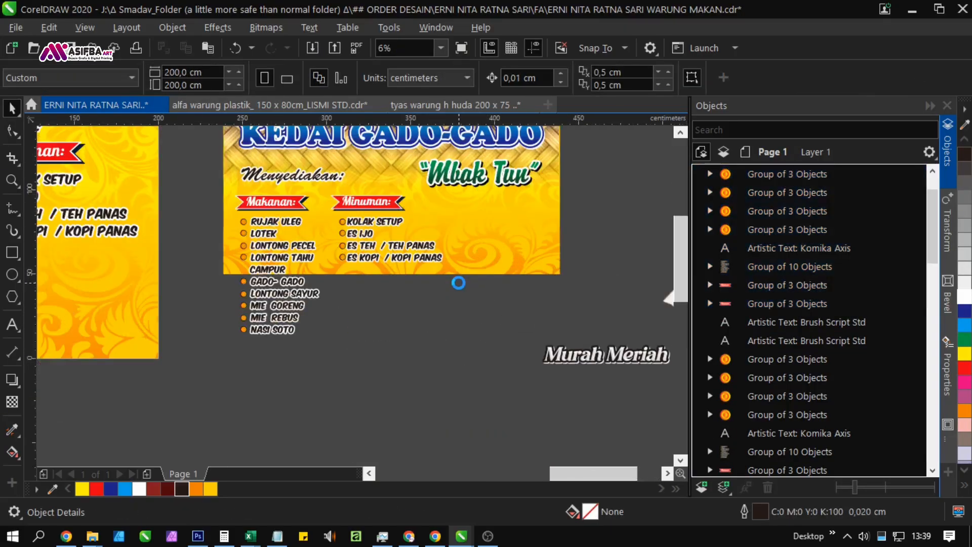
click(457, 281)
scroll(486, 281, up, 1)
click(490, 281)
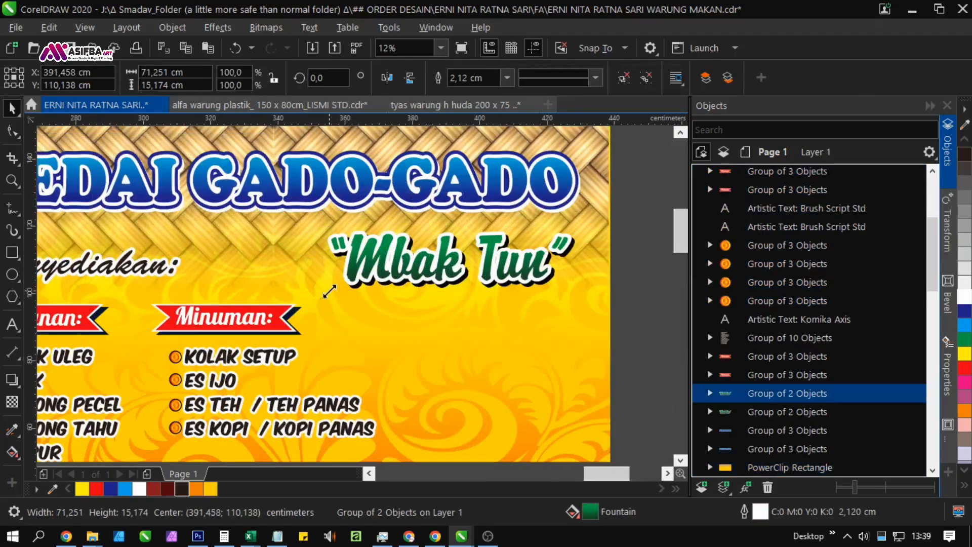
drag(329, 291, 349, 286)
scroll(445, 238, down, 2)
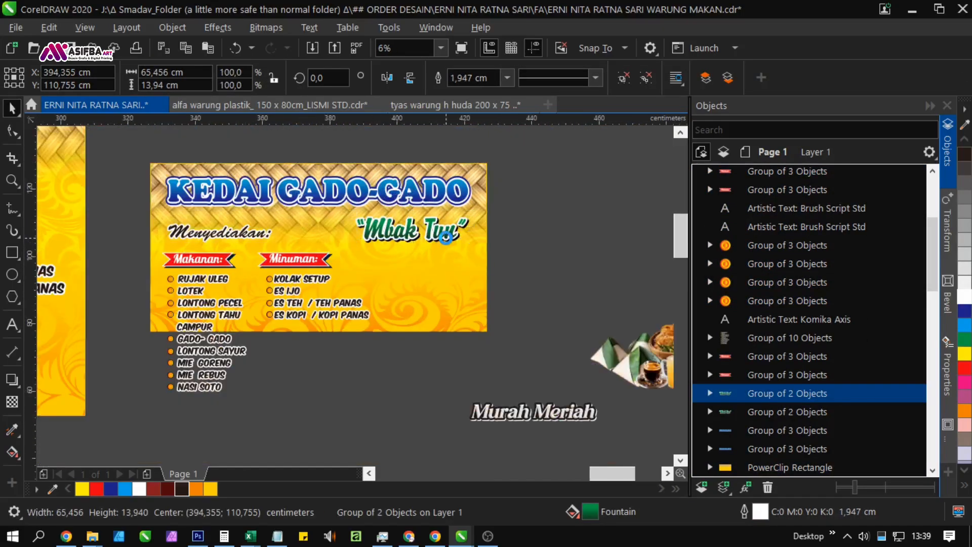
scroll(446, 238, up, 1)
drag(446, 239, 466, 245)
key(Escape)
Step: Move the Minuman ribbon and drink list farther right on the rectangular banner, leaving a gap beside the food list
scroll(451, 282, down, 3)
scroll(395, 288, up, 2)
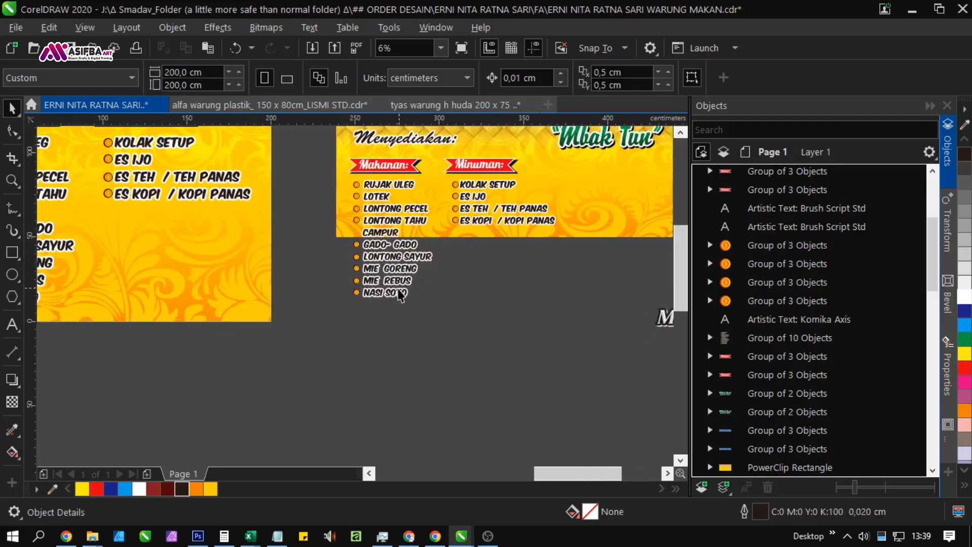
drag(399, 291, 333, 323)
drag(410, 210, 493, 209)
scroll(312, 275, up, 2)
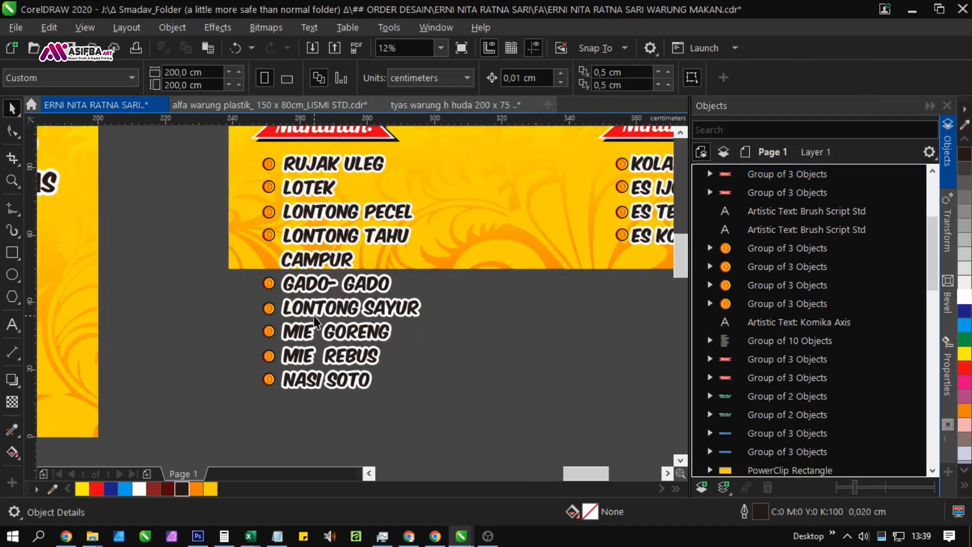
scroll(314, 320, down, 2)
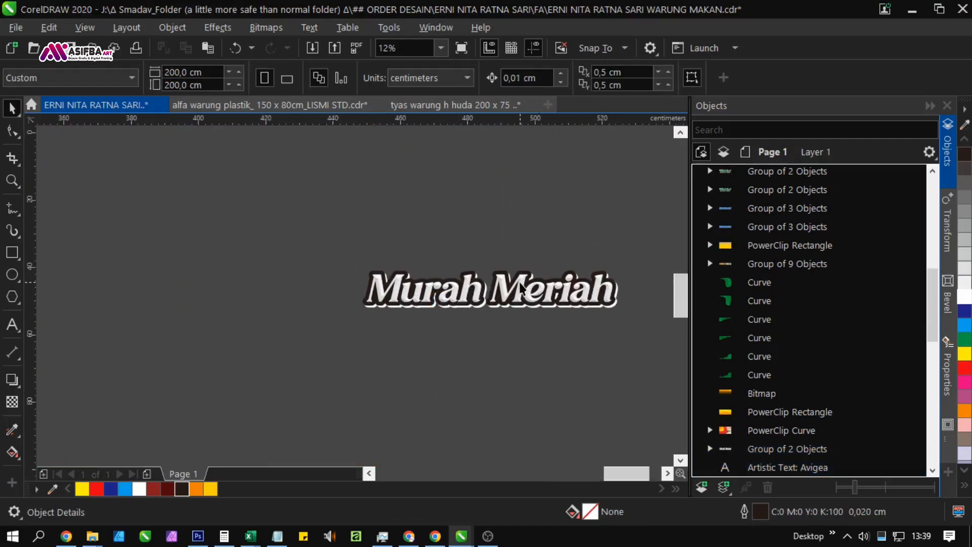
Step: Ungroup the Murah Meriah slogan and delete its bitmap overlay
drag(519, 283, 490, 368)
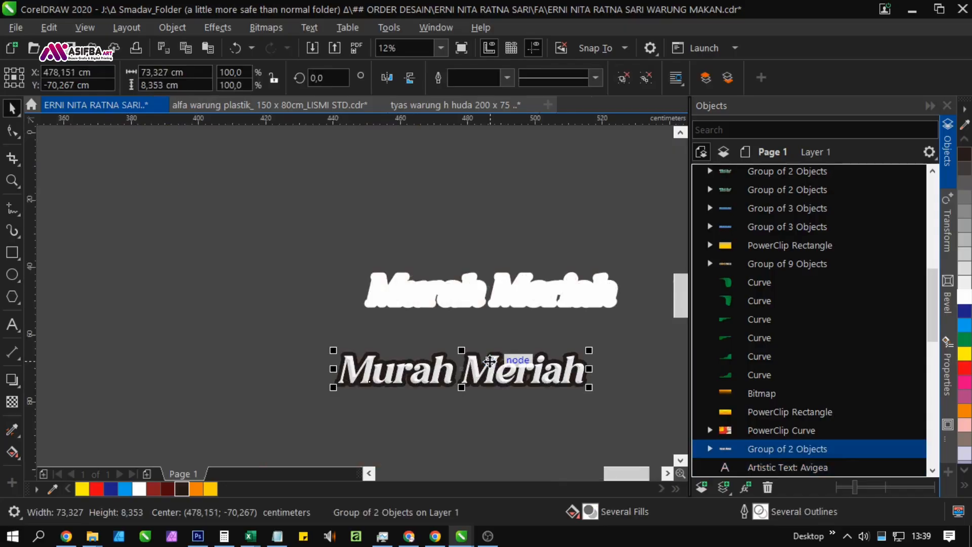
key(ctrl+z)
click(623, 77)
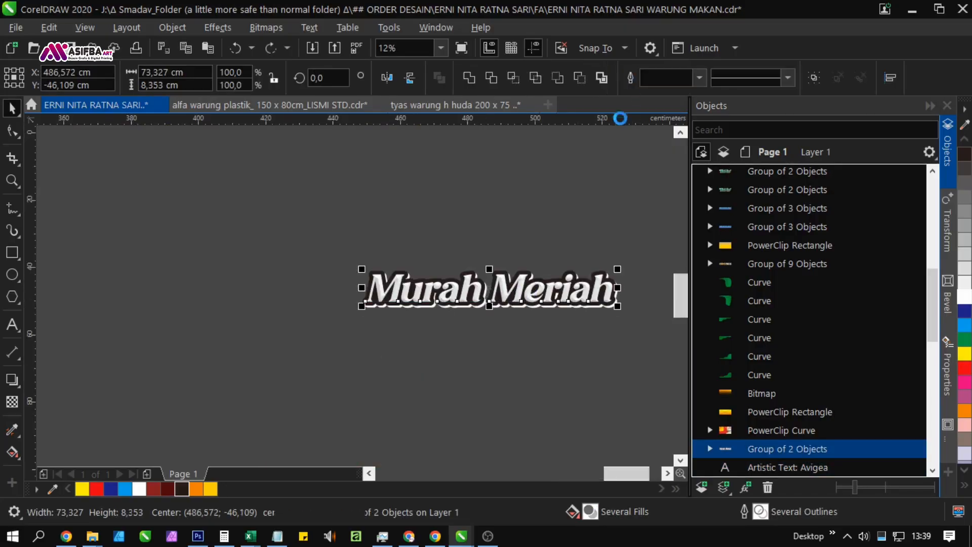
drag(530, 295, 519, 390)
key(ctrl+z)
click(509, 402)
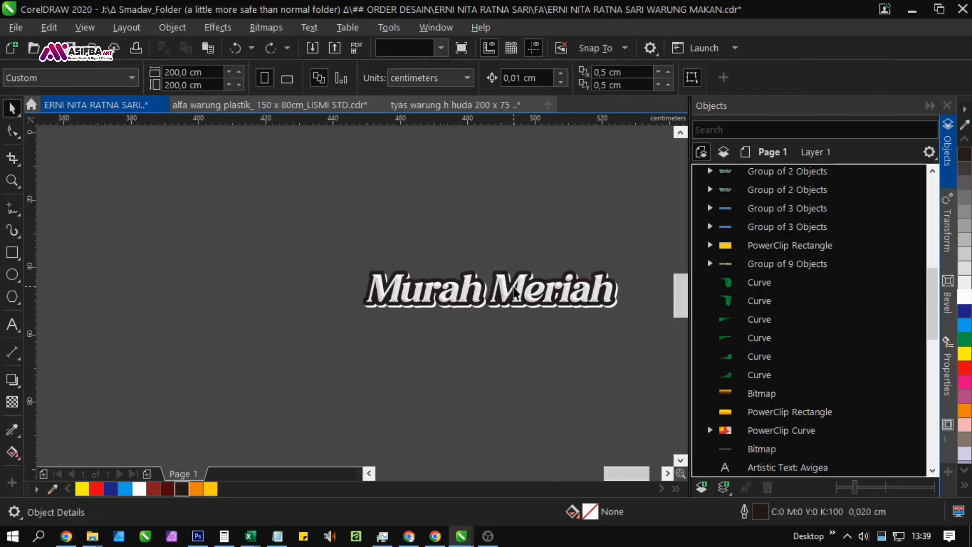
click(512, 283)
key(Delete)
Step: Replace the wording of both slogan text layers with “Aneka Gorengan”
double_click(464, 297)
key(ctrl+a)
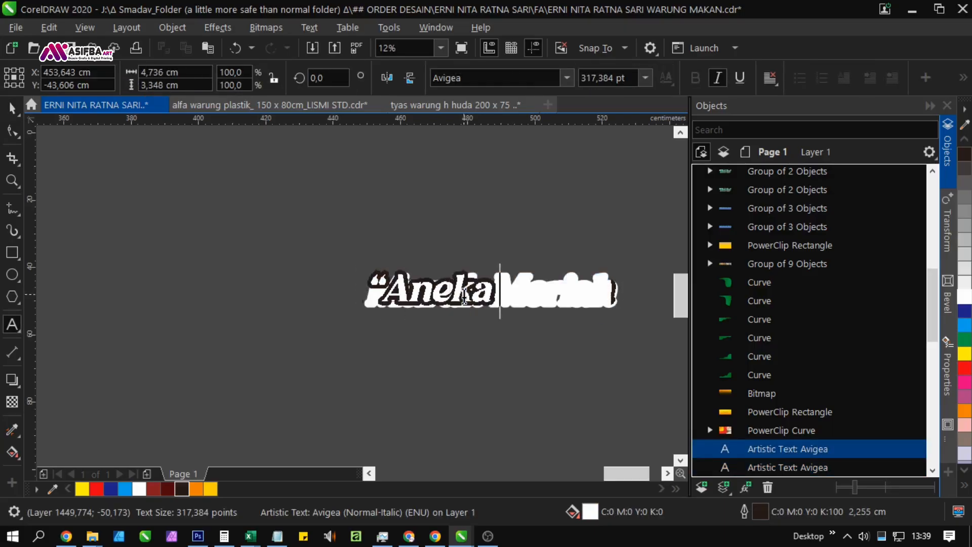
text(”)
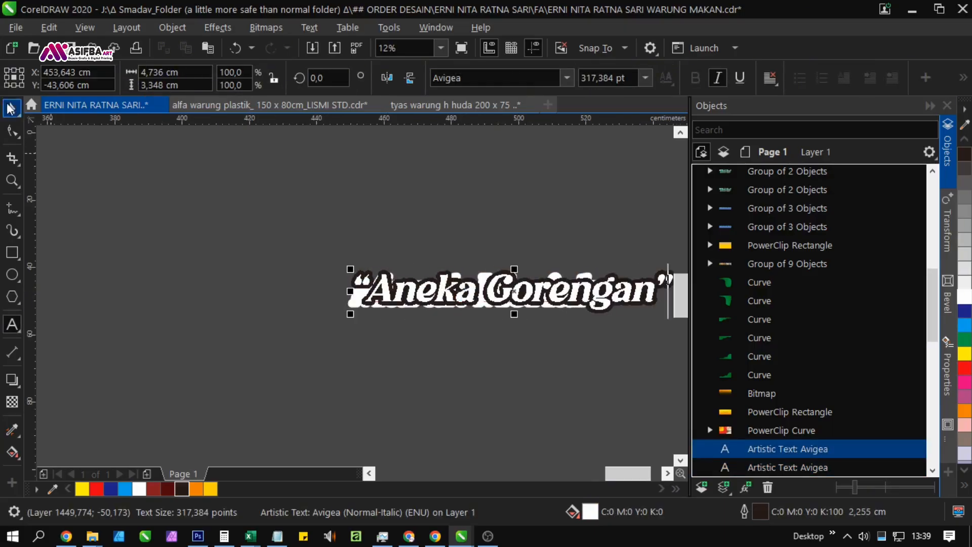
click(719, 466)
click(7, 320)
key(ctrl+a)
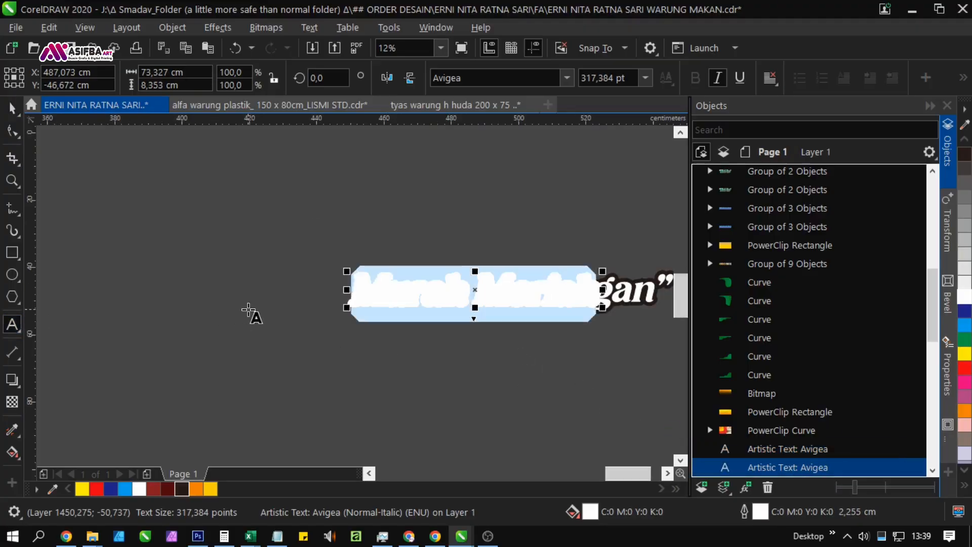
key(BackSpace)
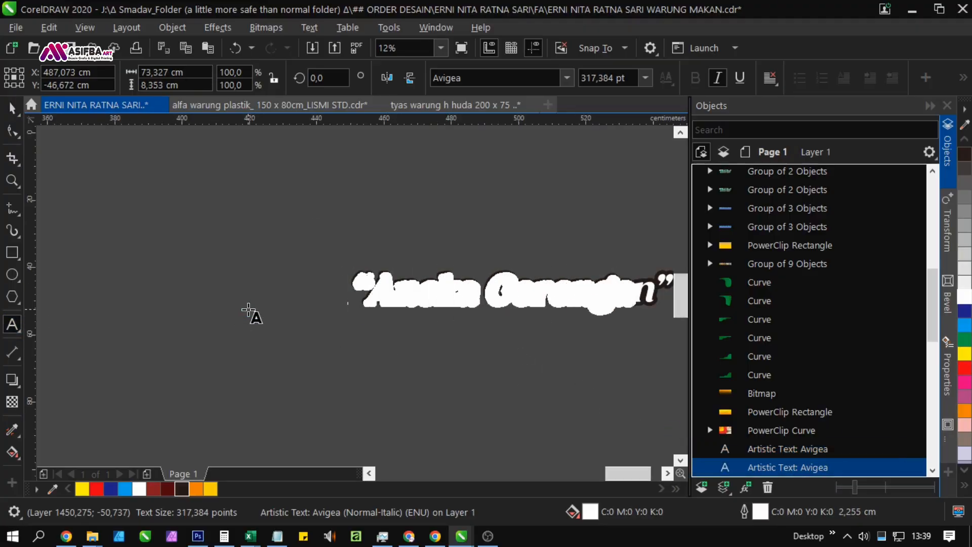
Step: Group the two “Aneka Gorengan” text layers and place the group beneath the square banner's drink list
click(11, 108)
scroll(200, 256, down, 2)
mouse_move(199, 243)
mouse_down()
mouse_move(477, 310)
mouse_move(167, 230)
mouse_move(132, 204)
mouse_up()
key(ctrl+g)
scroll(414, 284, down, 2)
click(154, 319)
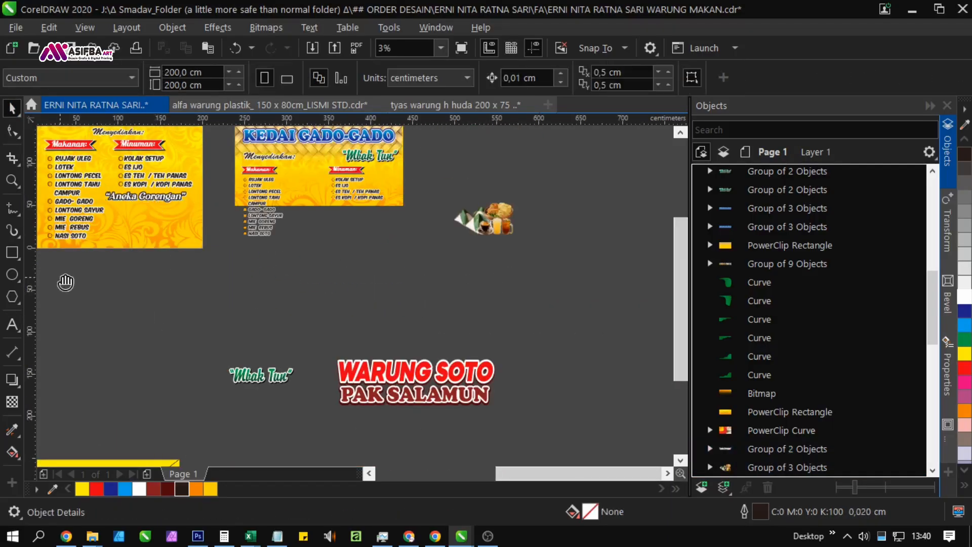
Step: Slightly shrink the square banner's lists and slogan together, and move the slogan to the banner's bottom left beneath the food list
drag(65, 282, 243, 295)
drag(373, 275, 372, 315)
mouse_move(386, 322)
mouse_down()
mouse_move(258, 268)
mouse_move(179, 180)
mouse_up()
scroll(322, 280, up, 1)
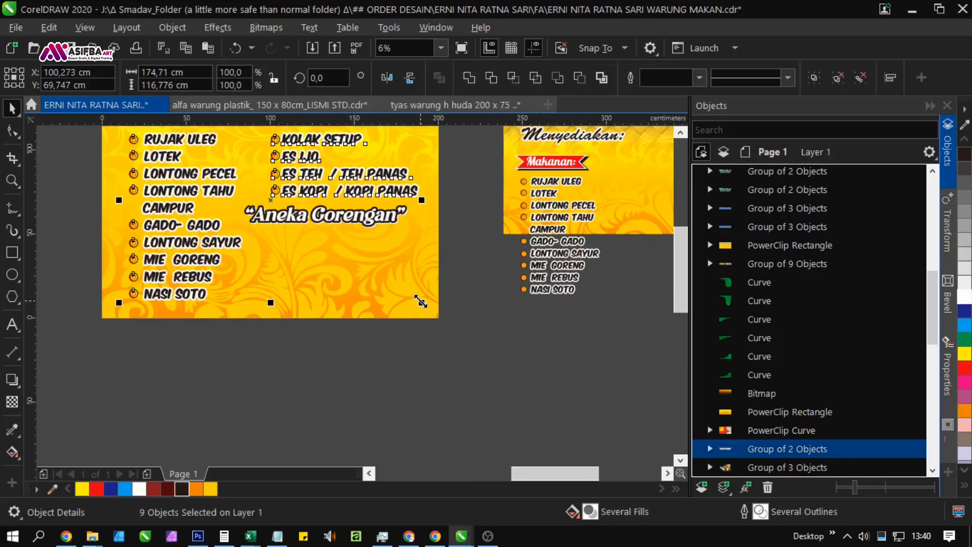
drag(420, 301, 394, 296)
key(Escape)
drag(318, 208, 210, 302)
Step: Enlarge the rectangular banner's KEDAI GADO-GADO heading to about 185 cm wide and nudge it toward the top edge
scroll(340, 289, up, 1)
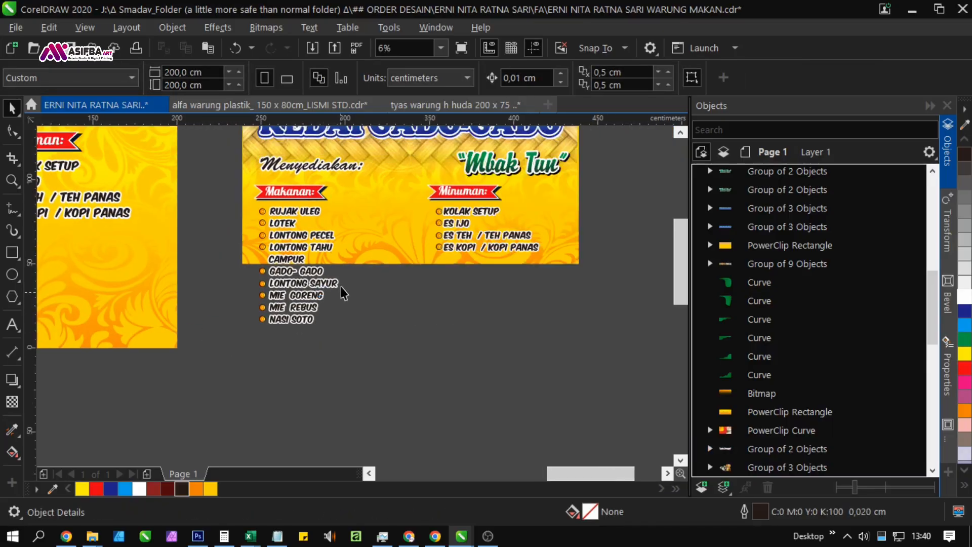
scroll(396, 338, down, 1)
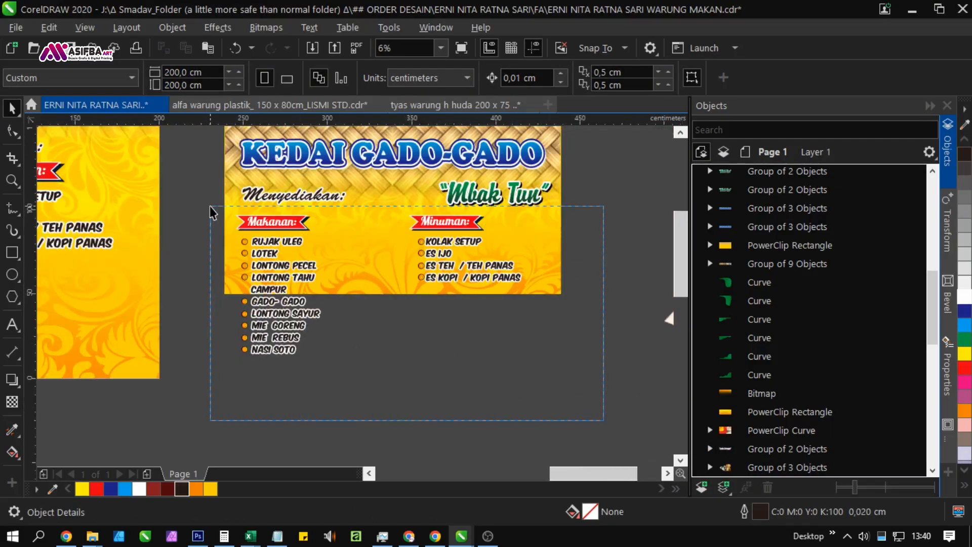
drag(210, 206, 210, 207)
scroll(511, 312, up, 1)
click(586, 237)
click(428, 226)
scroll(428, 226, up, 1)
mouse_move(431, 214)
mouse_down()
mouse_move(431, 200)
mouse_move(431, 212)
mouse_up()
scroll(340, 301, down, 1)
scroll(432, 272, up, 1)
drag(571, 236, 582, 244)
scroll(515, 221, up, 1)
drag(519, 210, 520, 212)
scroll(521, 213, down, 1)
click(617, 333)
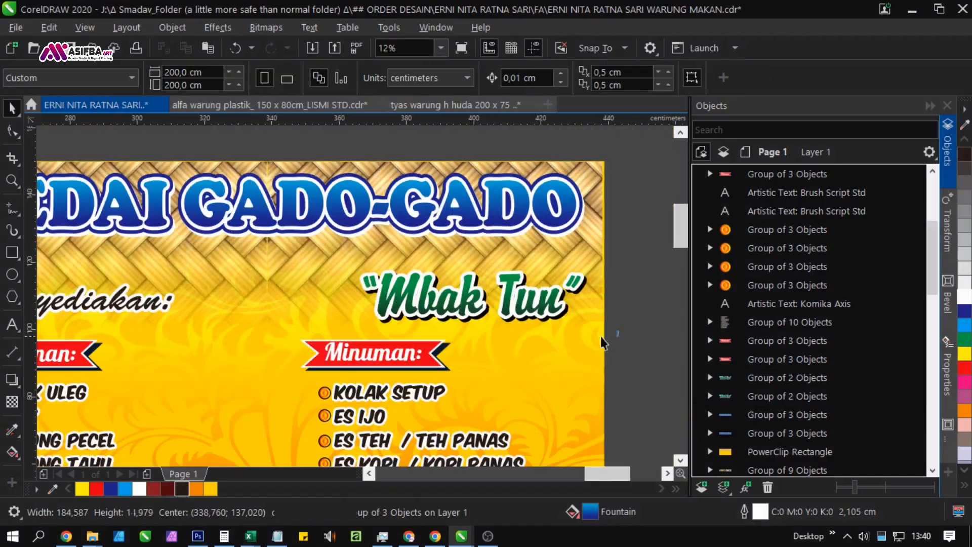
Step: Move the green name lettering and "Menyediakan:" up closer to the heading on the rectangular banner
click(445, 296)
drag(440, 281, 440, 266)
key(ctrl+z)
drag(629, 344, 308, 252)
drag(450, 291, 450, 277)
scroll(560, 227, down, 1)
scroll(391, 267, up, 1)
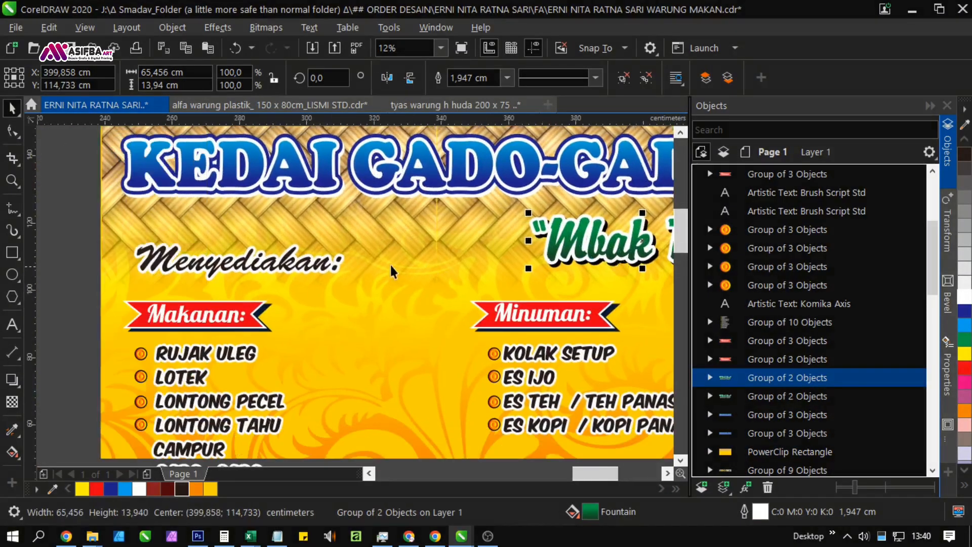
drag(324, 268, 324, 239)
scroll(324, 239, down, 1)
click(548, 405)
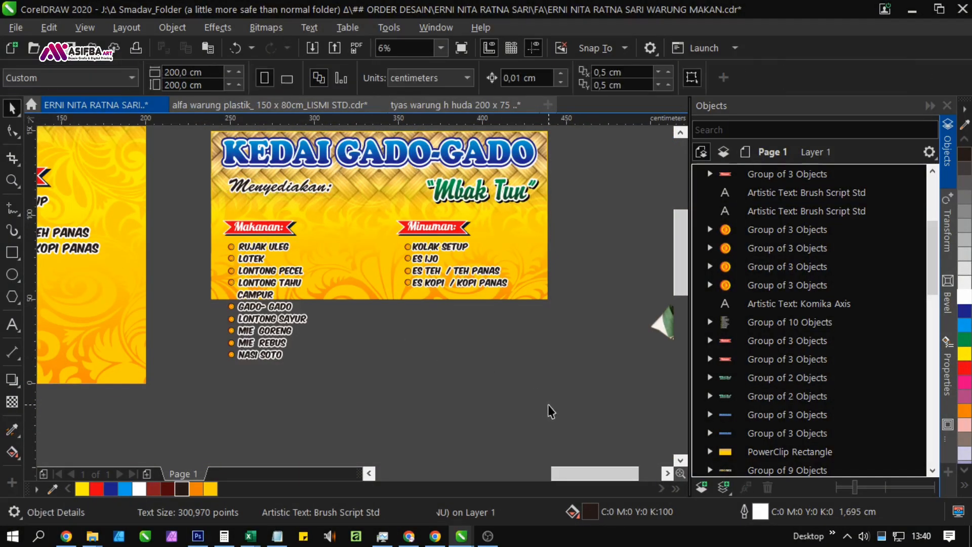
Step: Raise both ribbons and their food and drink lists together on the rectangular banner
drag(548, 405, 184, 199)
scroll(242, 228, up, 1)
drag(252, 226, 252, 205)
drag(298, 257, 233, 204)
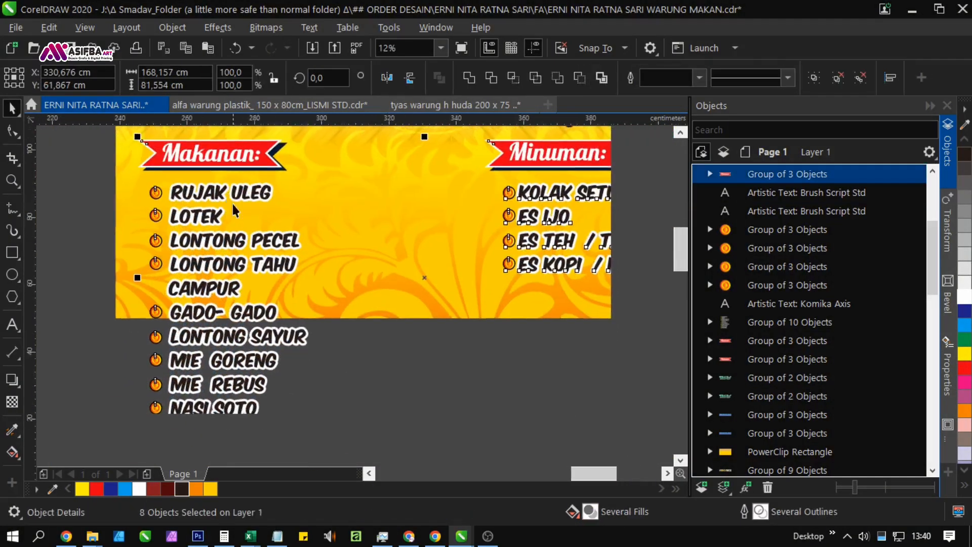
scroll(232, 204, down, 1)
click(286, 317)
Step: Ungroup the rectangular banner's food list and place a copy of its text between the food and drink columns
scroll(212, 258, up, 1)
click(213, 258)
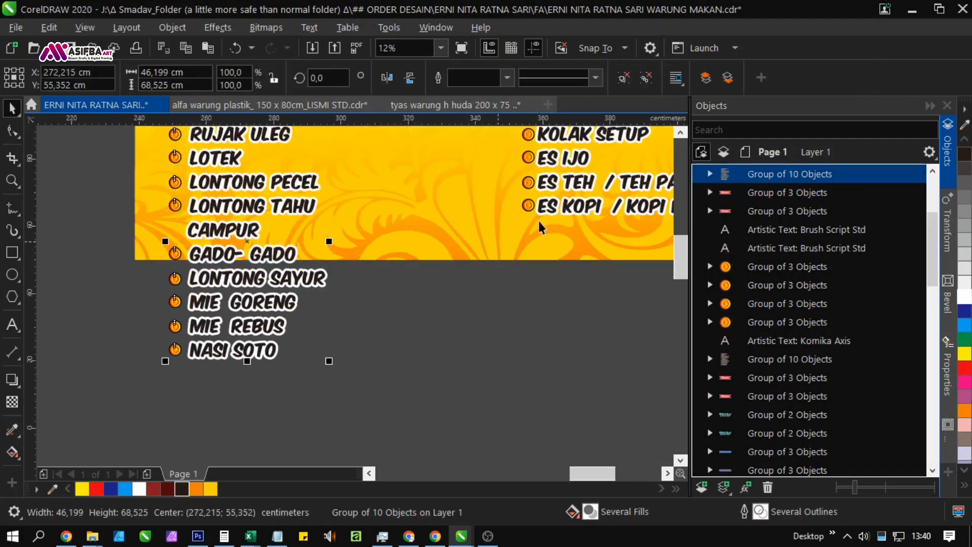
click(624, 78)
click(247, 263)
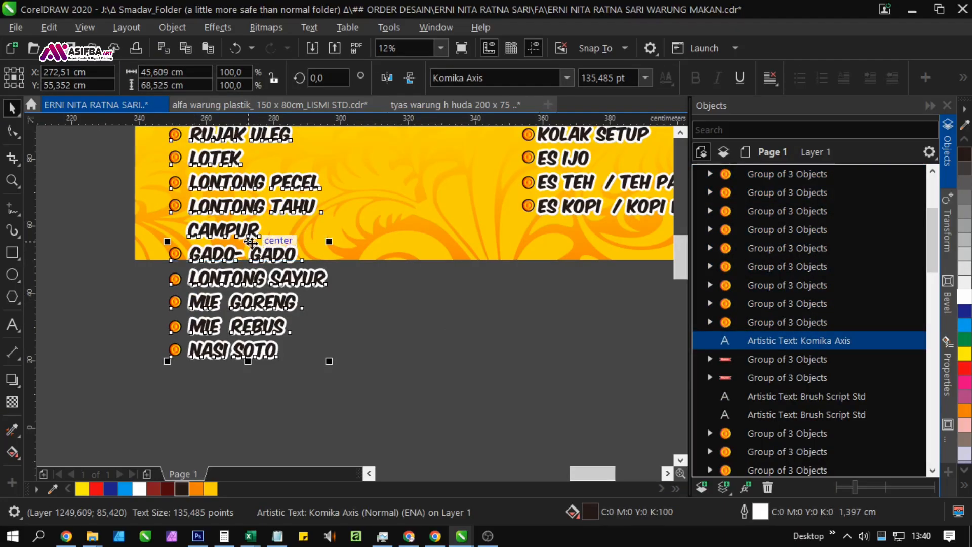
drag(251, 243, 440, 242)
right_click(440, 243)
drag(440, 242, 329, 242)
Step: Split the food list by deleting RUJAK ULEG through CAMPUR from the copy and GADO-GADO through NASI SOTO from the original
double_click(396, 332)
key(Delete)
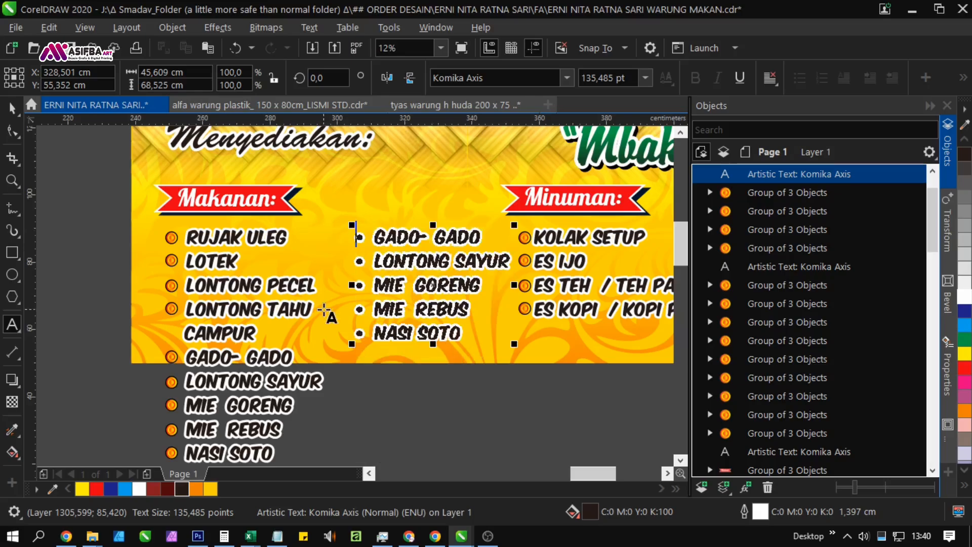
click(247, 372)
drag(247, 373, 300, 295)
drag(317, 385, 203, 298)
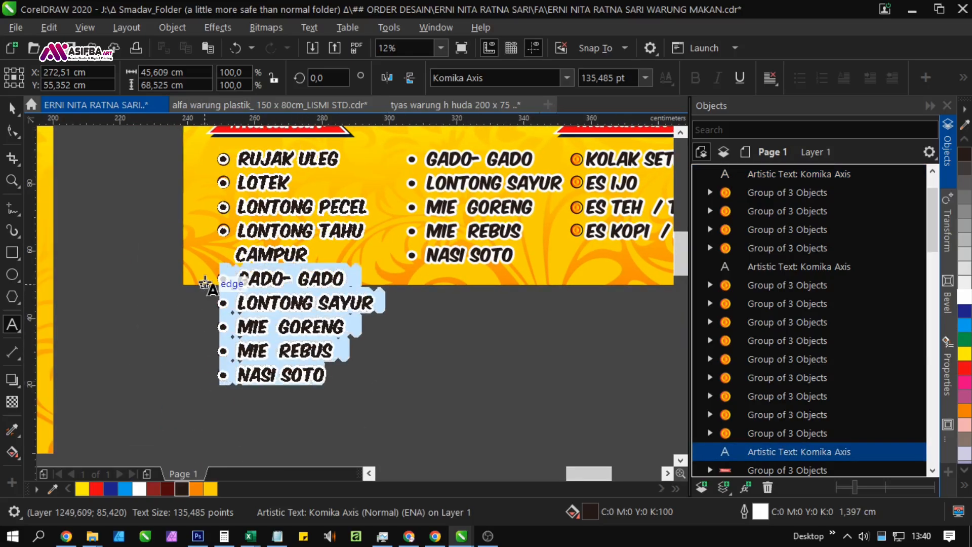
key(Delete)
click(11, 107)
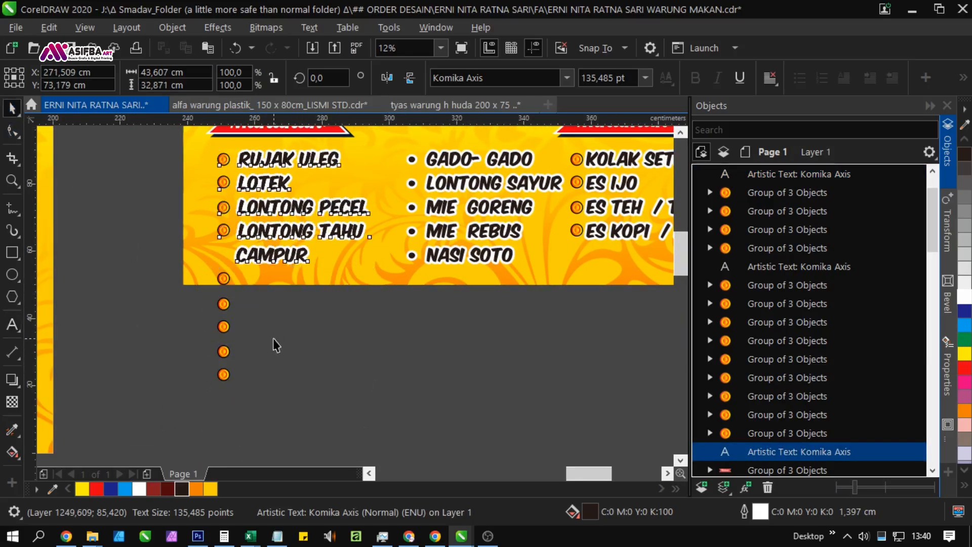
Step: Move the five leftover orange bullets onto the second food column and line them up with its items
drag(282, 423, 181, 261)
drag(222, 324, 398, 235)
scroll(390, 252, up, 4)
scroll(398, 235, down, 2)
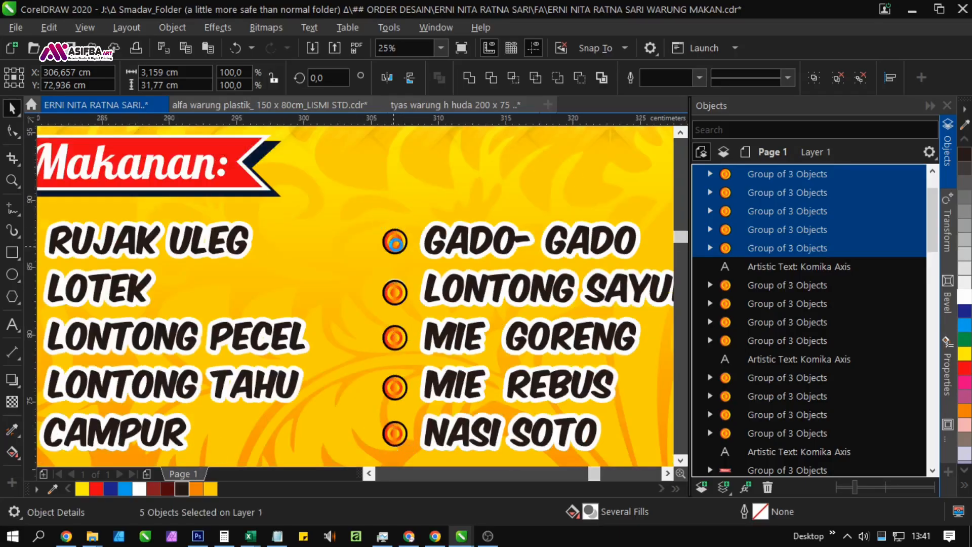
scroll(398, 238, up, 4)
scroll(398, 238, down, 4)
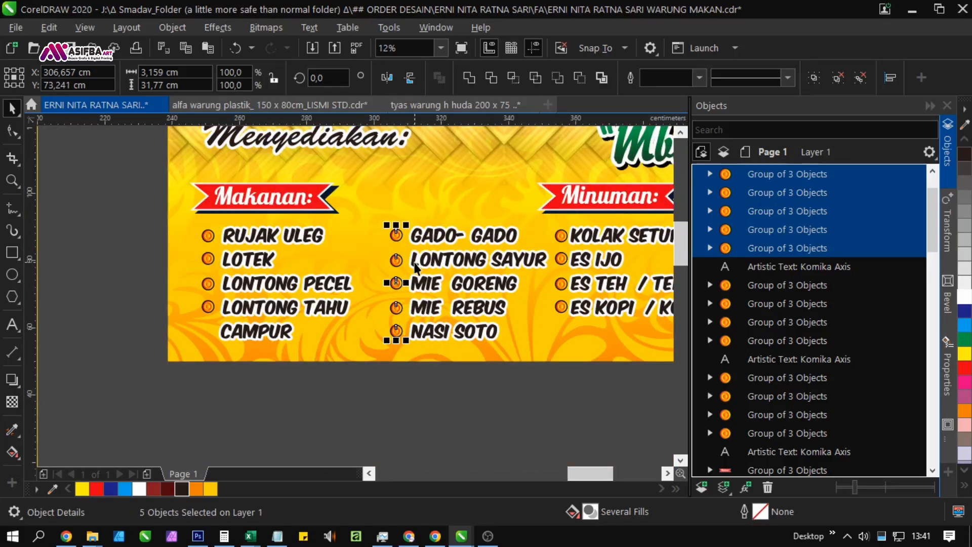
Step: Shift the second food column with its bullets left, away from the drink list
click(446, 413)
drag(357, 204, 357, 204)
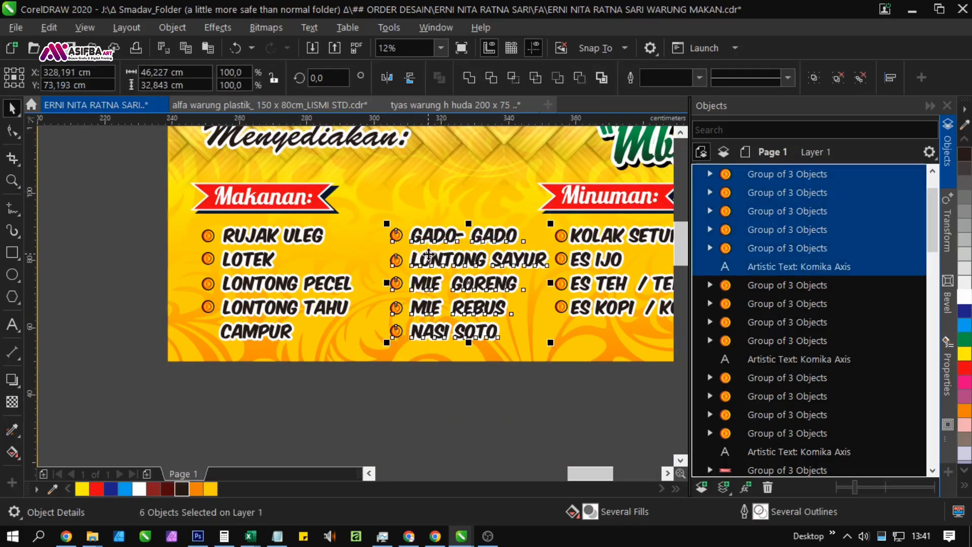
drag(425, 258, 402, 259)
click(381, 401)
scroll(436, 364, down, 2)
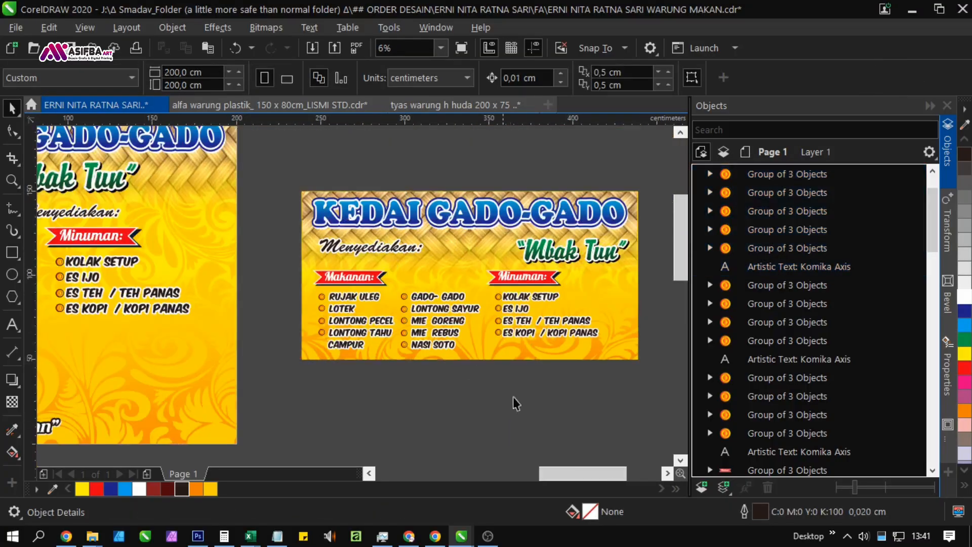
Step: Shrink the Makanan and Minuman ribbons on the rectangular banner to about 138 cm overall width and shift them slightly upward
drag(235, 269, 174, 247)
scroll(426, 284, up, 1)
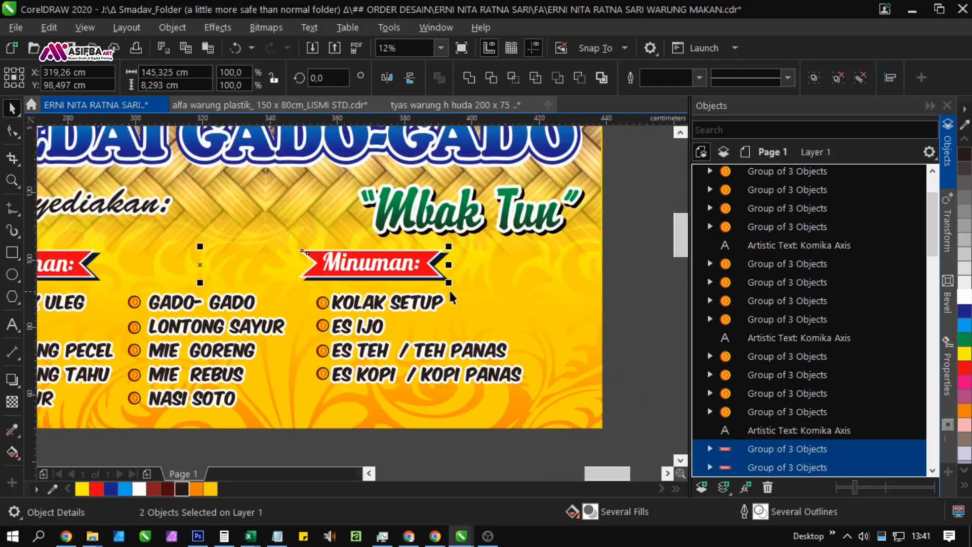
drag(447, 282, 424, 281)
scroll(384, 287, up, 1)
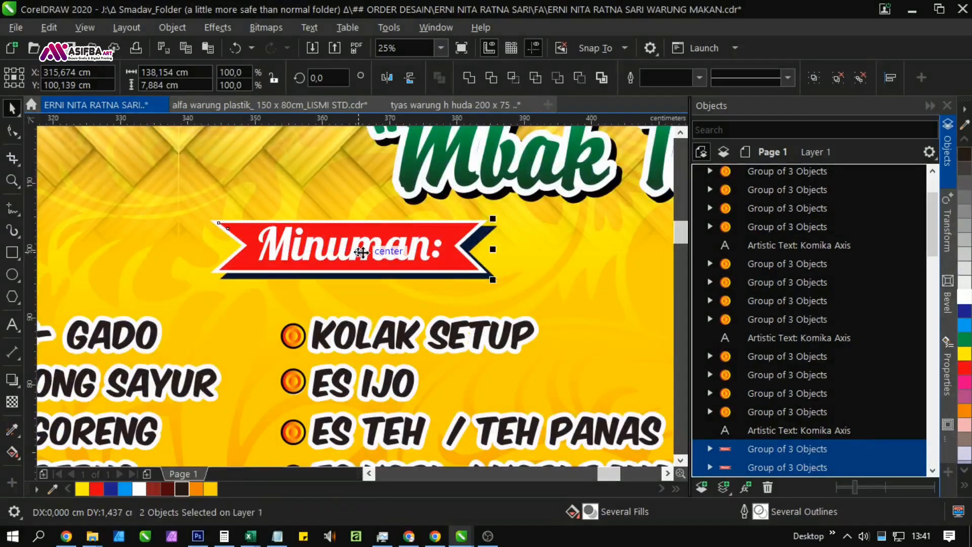
scroll(361, 246, down, 3)
click(475, 387)
Step: Move the rectangular banner's food and drink lists with their bullets slightly upward, closer to the ribbons
drag(116, 257, 116, 257)
scroll(192, 283, up, 1)
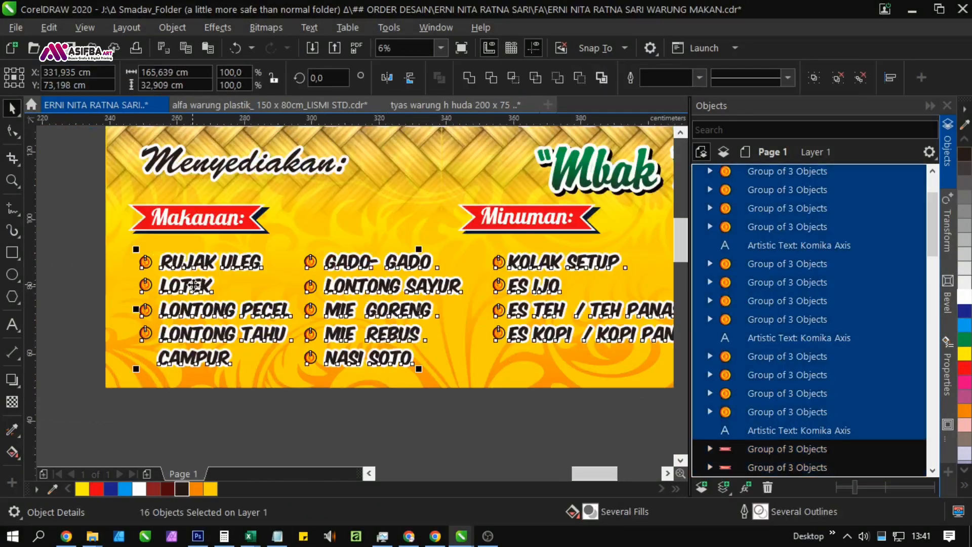
drag(194, 284, 194, 273)
scroll(387, 271, down, 1)
click(382, 379)
Step: Place a copy of the square banner's Aneka Gorengan slogan just below the rectangular banner's lower-left corner
drag(382, 379, 476, 303)
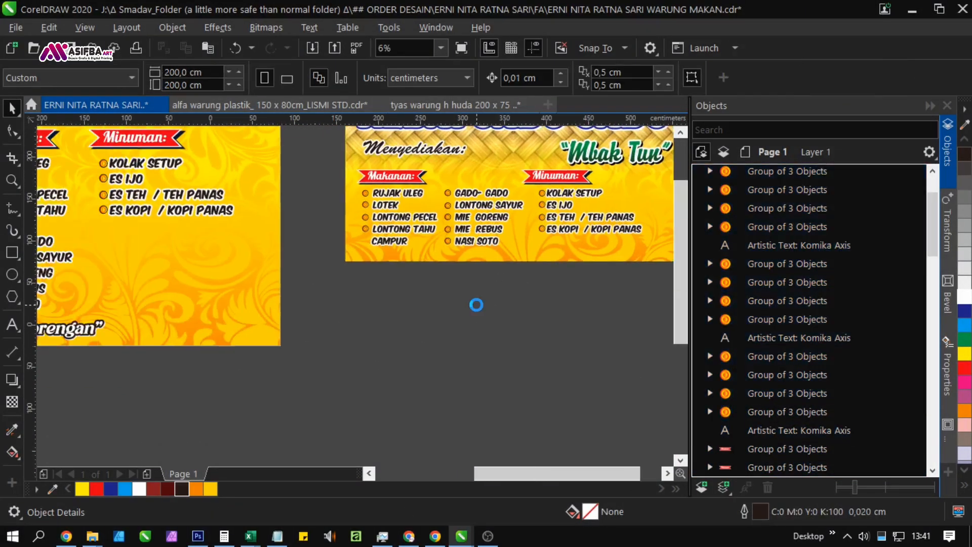
scroll(260, 329, down, 1)
click(287, 319)
drag(281, 322, 469, 291)
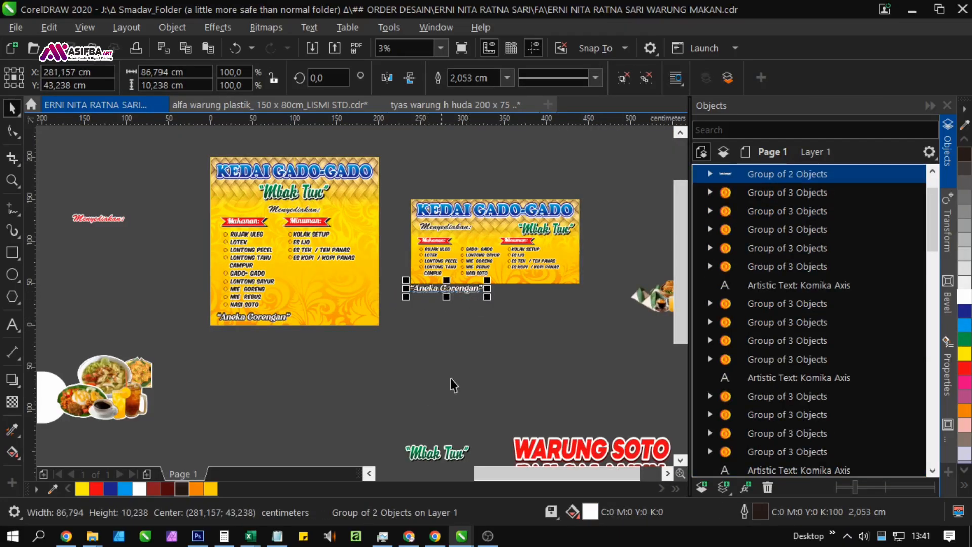
click(489, 381)
scroll(489, 382, up, 3)
scroll(596, 406, down, 3)
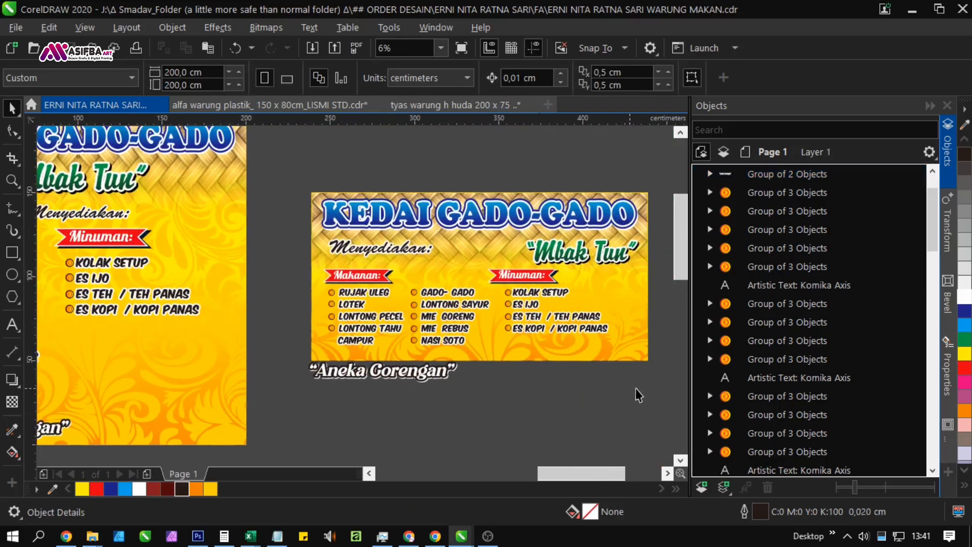
Step: Scale the copied Aneka Gorengan slogan down to about 76.4 cm wide
drag(298, 264, 299, 264)
click(621, 393)
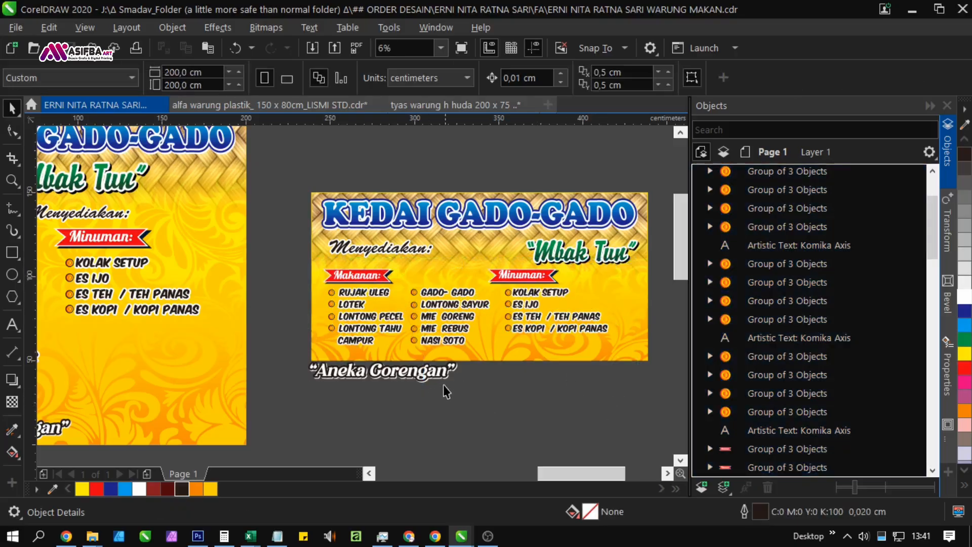
click(429, 375)
scroll(481, 395, up, 2)
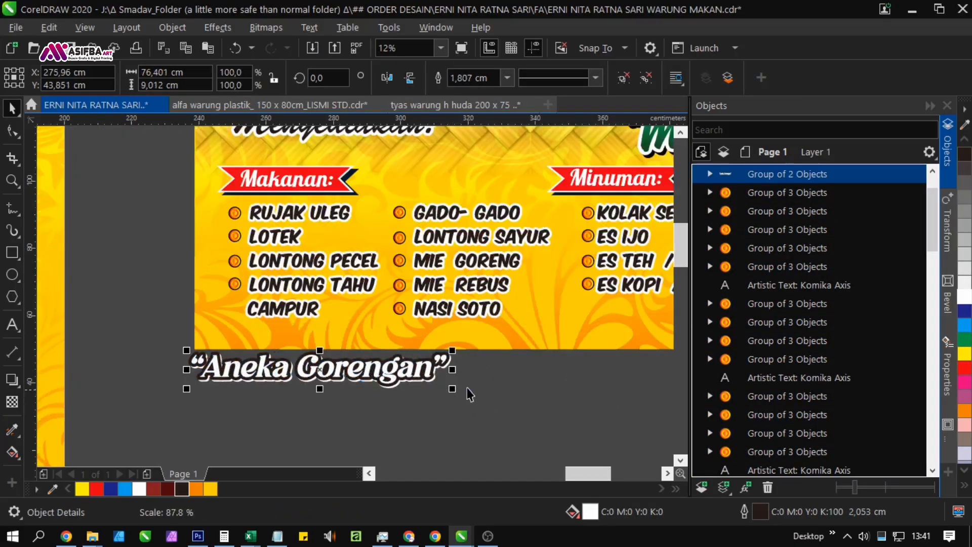
scroll(478, 400, down, 2)
click(478, 402)
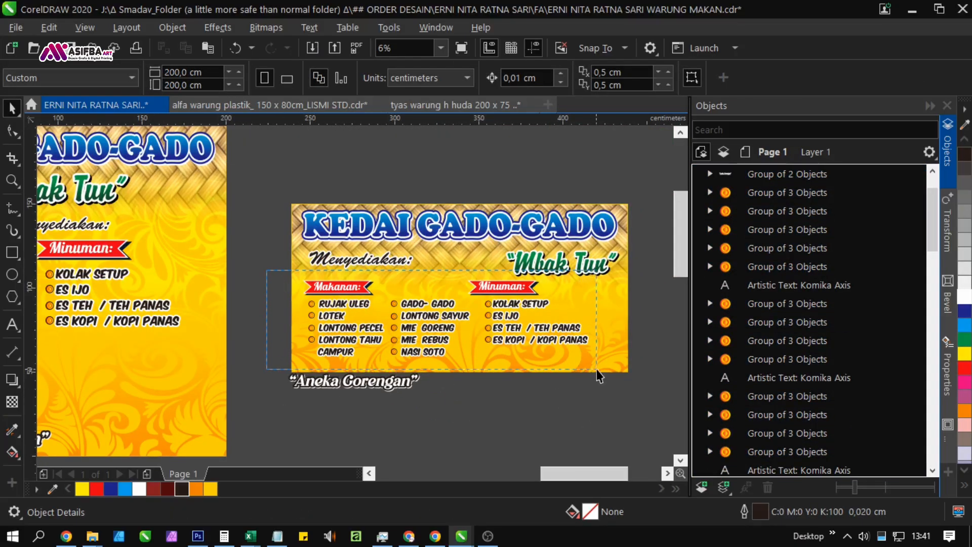
Step: Scale the rectangular banner's ribbons and menu lists down slightly as one selection
drag(596, 369, 598, 369)
scroll(588, 369, up, 2)
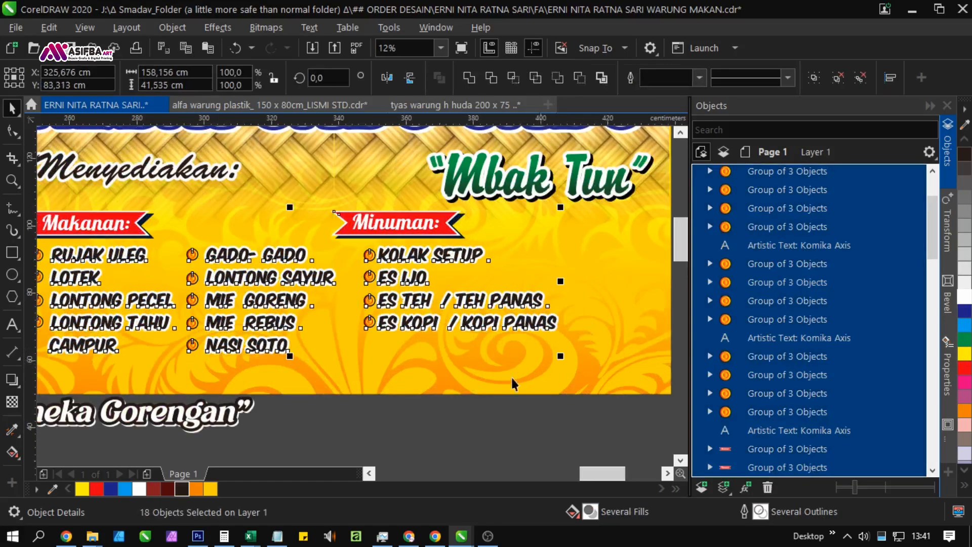
drag(513, 378, 545, 308)
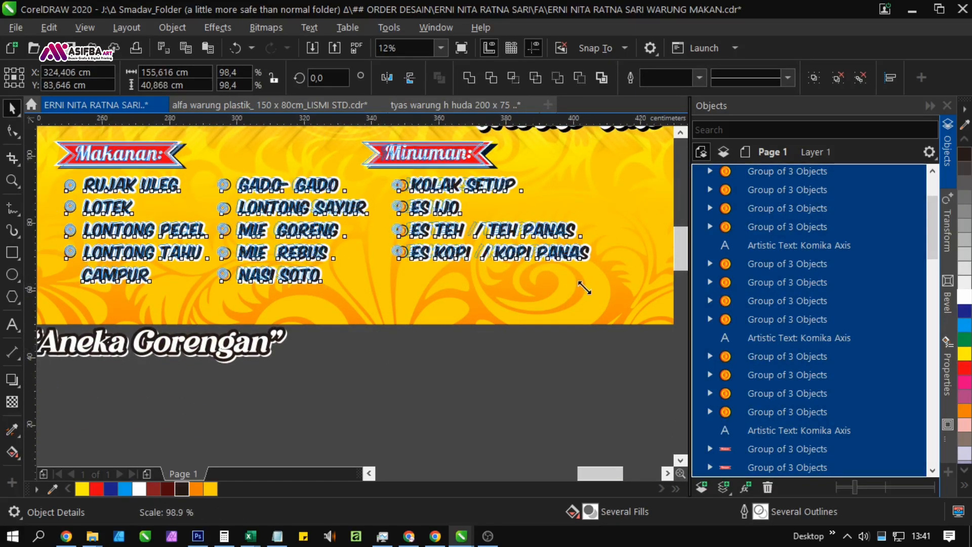
Step: Move the Aneka Gorengan slogan onto the rectangular banner's lower-left area, beneath the food lists
drag(165, 346, 273, 334)
scroll(227, 304, up, 4)
scroll(273, 334, down, 5)
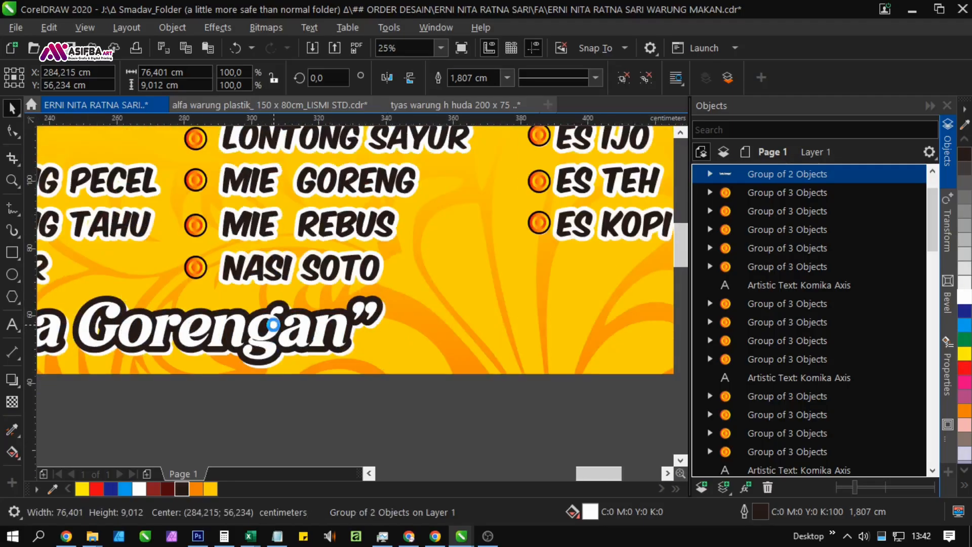
click(330, 353)
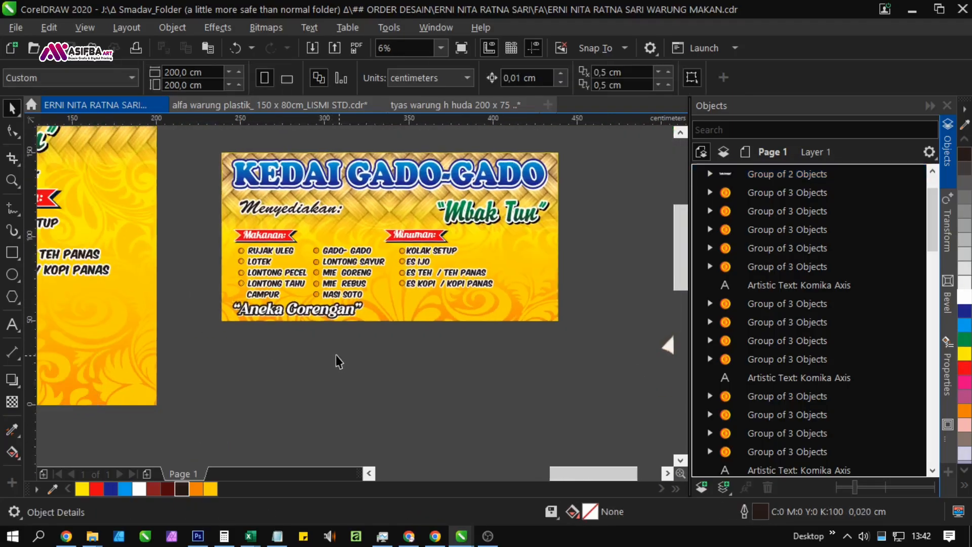
scroll(390, 375, up, 1)
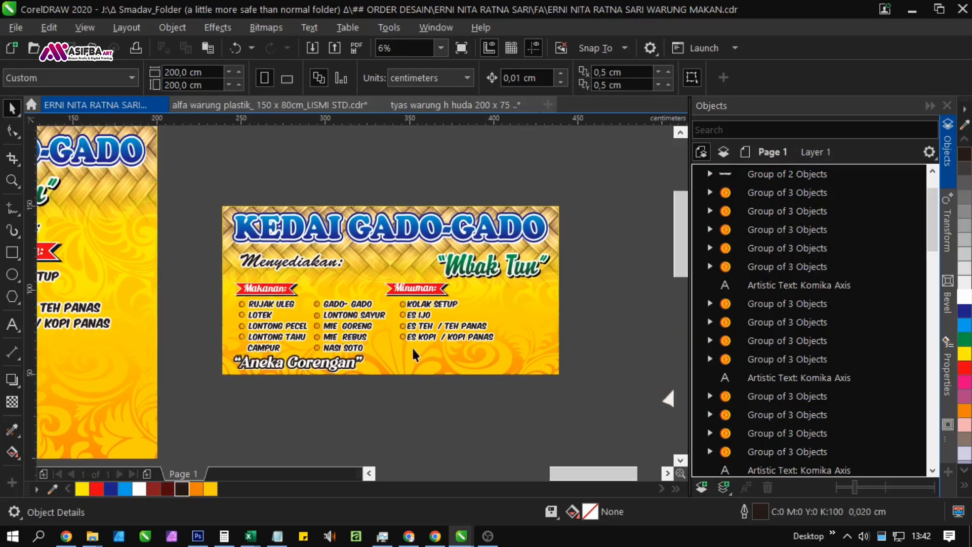
Step: Shift the Mbak Tun name on the rectangular banner slightly upward
click(522, 281)
scroll(507, 270, up, 3)
drag(509, 270, 508, 256)
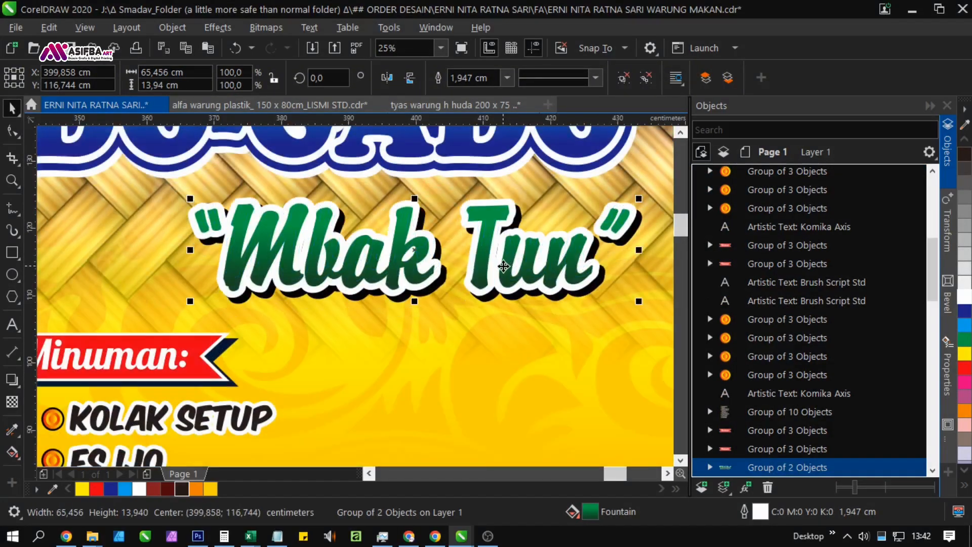
scroll(504, 265, down, 3)
click(502, 431)
Step: Move the rectangular banner's ribbons, menu lists and Aneka Gorengan slogan up together by about 2.2 cm
drag(193, 281, 193, 281)
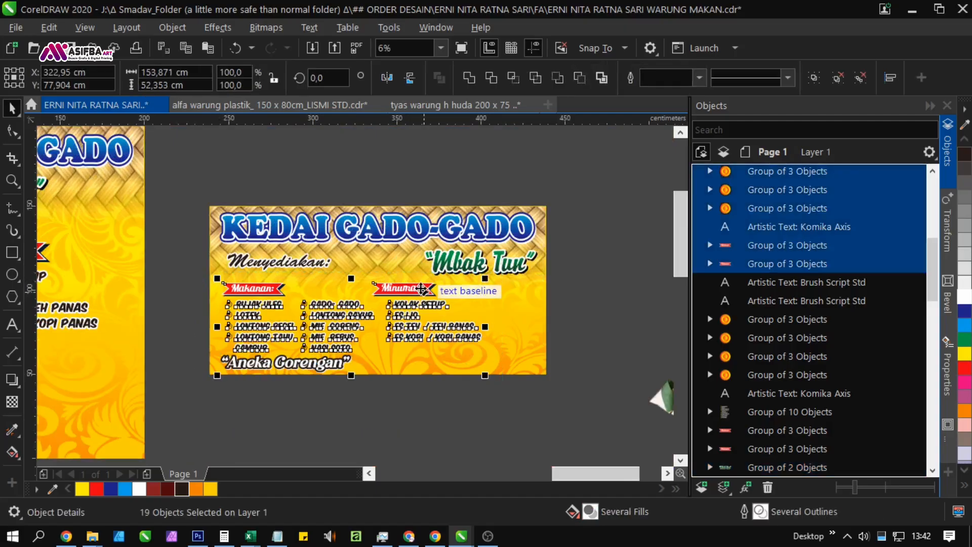
scroll(417, 288, up, 3)
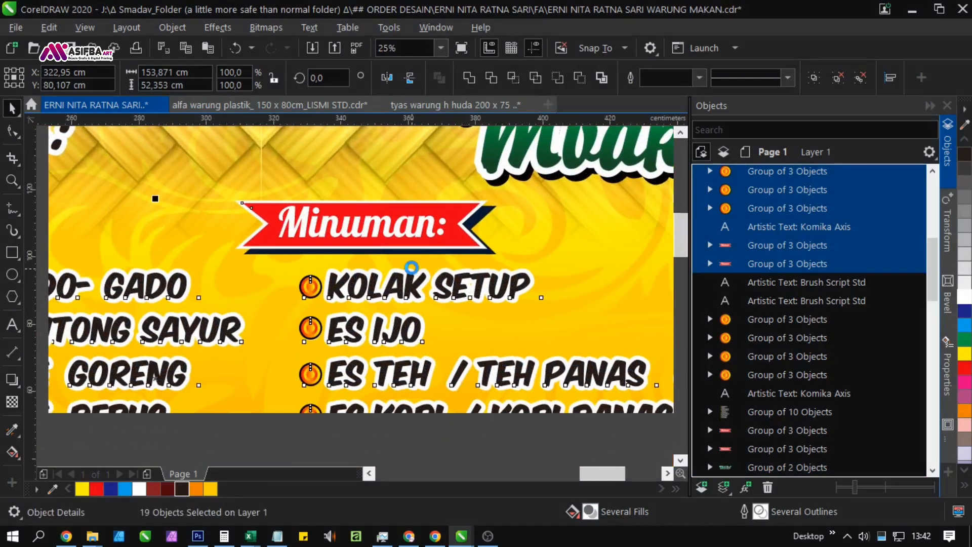
scroll(412, 268, down, 1)
drag(379, 348, 475, 225)
Step: Lower the rectangular banner's Aneka Gorengan slogan slightly to separate it from the food lists
click(332, 285)
scroll(332, 283, up, 1)
scroll(347, 288, down, 2)
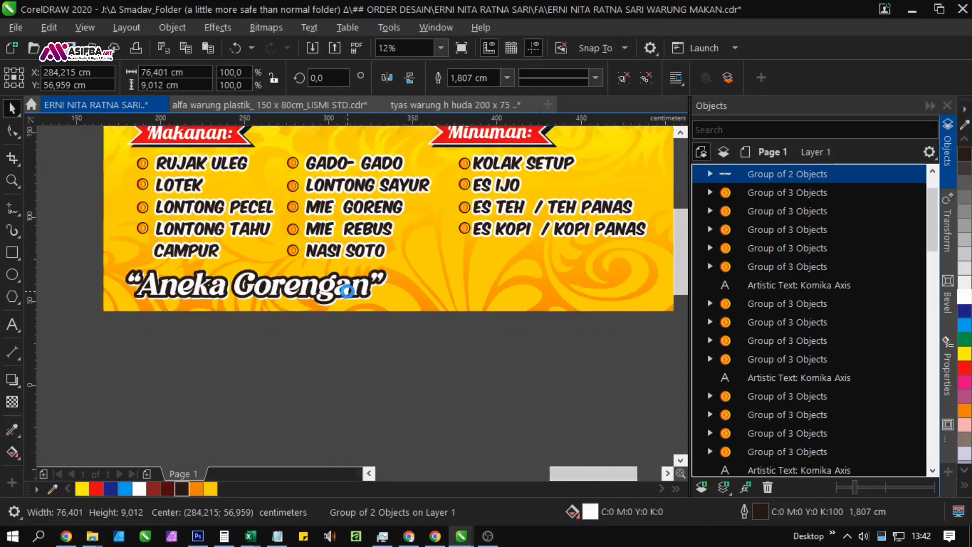
click(427, 332)
Step: Delete the leftover design element lying in the empty area below the banners
drag(427, 332, 543, 291)
scroll(543, 291, down, 1)
drag(393, 341, 445, 209)
drag(439, 321, 451, 179)
click(380, 288)
key(Delete)
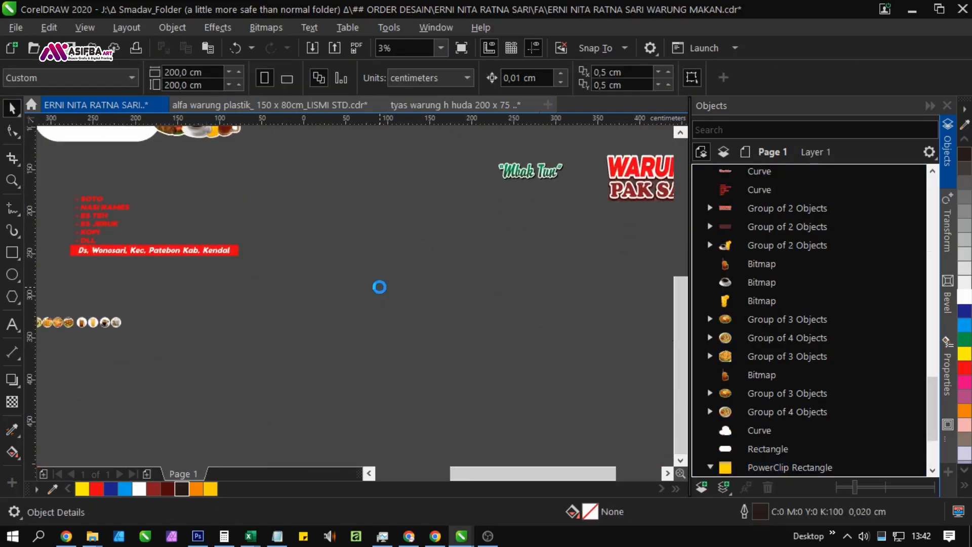
Step: Move the row of nine round food and drink pictures to just below the square banner
drag(250, 356, 152, 326)
scroll(187, 413, down, 2)
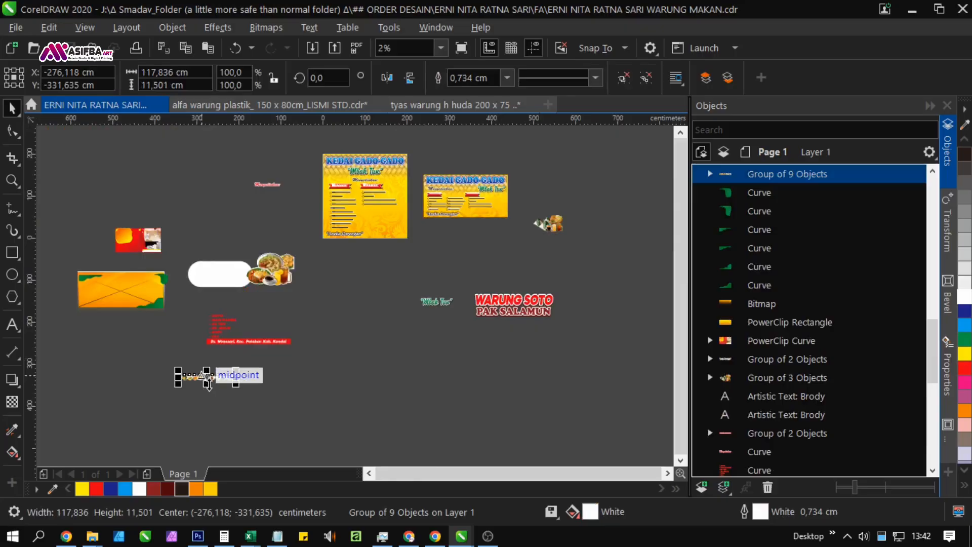
drag(206, 381, 369, 289)
key(ctrl+z)
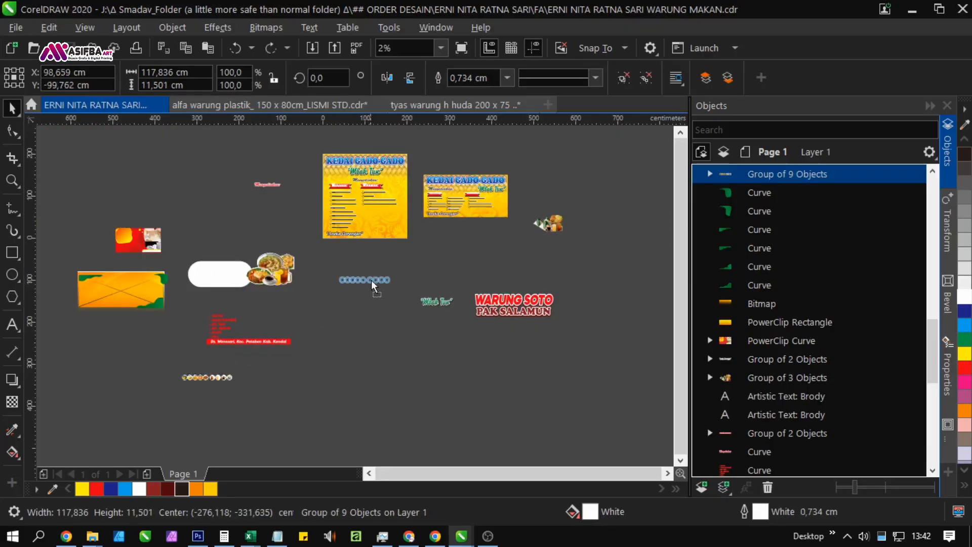
Step: Ungroup the red address strip and pull its red bar away from the address text
scroll(248, 347, up, 2)
drag(240, 340, 350, 354)
click(623, 77)
click(461, 287)
scroll(461, 286, up, 1)
drag(430, 358, 356, 437)
scroll(357, 437, down, 1)
click(525, 442)
Step: Delete the old red menu list, the address text and its red bar
drag(498, 420, 499, 385)
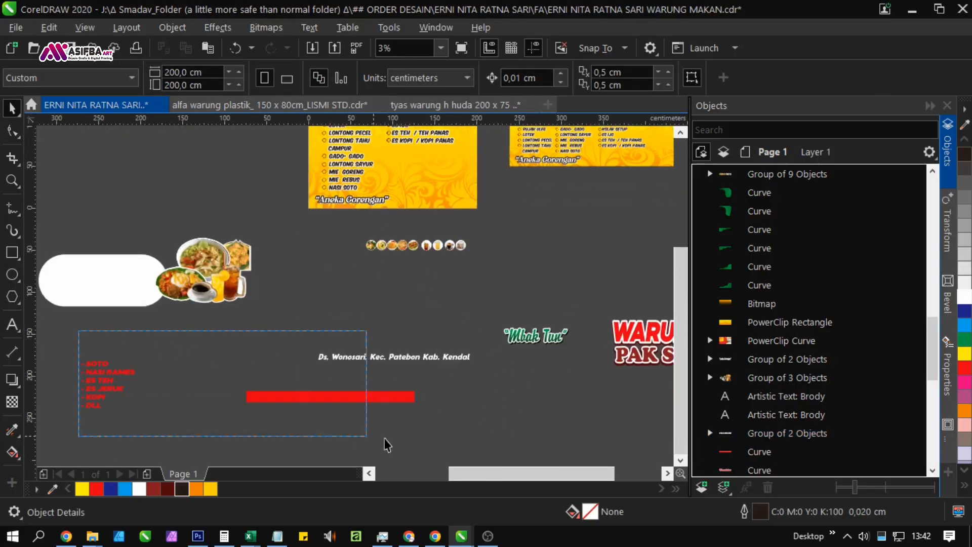
drag(387, 445, 501, 443)
key(Delete)
Step: Draw a rectangle across the square banner's bottom edge over the Aneka Gorengan slogan and reduce its height to about 18.1 cm
drag(489, 296, 447, 396)
scroll(345, 298, up, 1)
key(F6)
scroll(309, 344, up, 1)
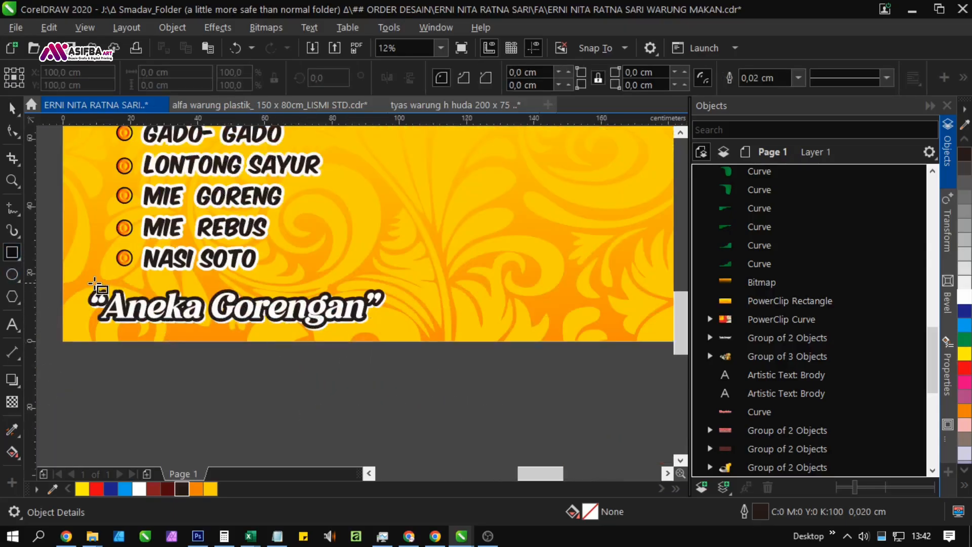
drag(57, 269, 659, 341)
scroll(291, 369, up, 1)
drag(424, 270, 423, 290)
Step: Fill the bottom strip with red and remove its outline
click(964, 371)
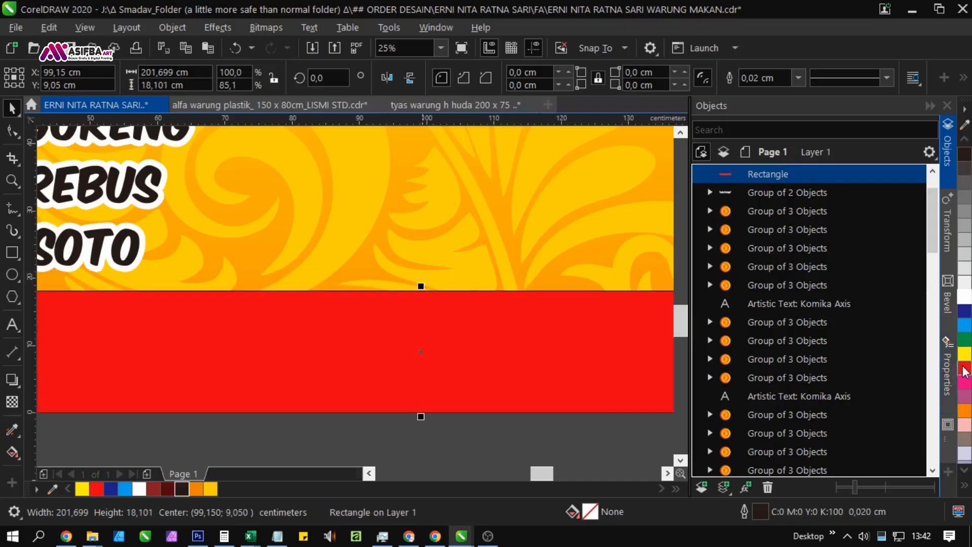
click(798, 80)
click(794, 93)
Step: Send the red strip and the square banner's background to the back, behind the Aneka Gorengan slogan
scroll(438, 280, down, 1)
shift+click(440, 245)
key(shift+Page_Down)
click(449, 358)
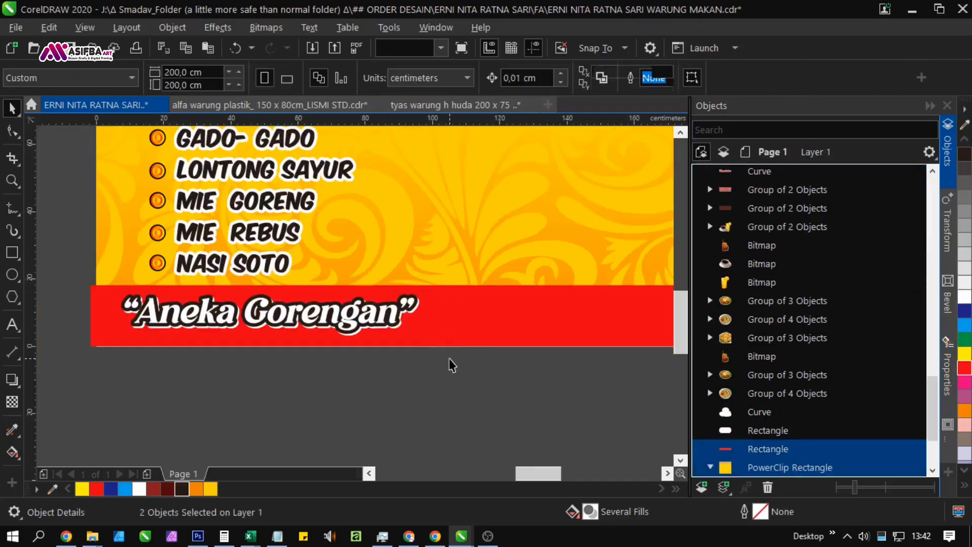
Step: Trim the red strip's overhang so it matches the square banner's 200 cm width
click(415, 324)
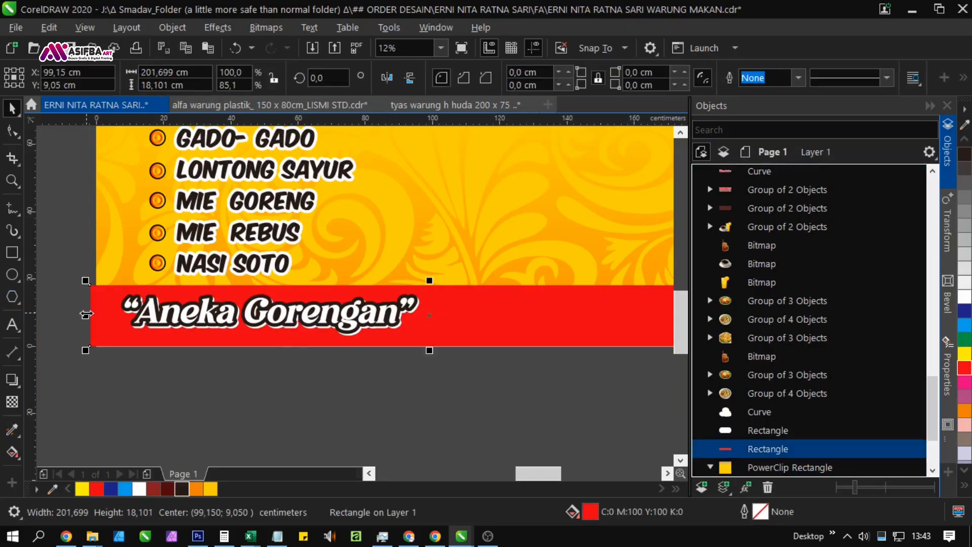
drag(86, 313, 92, 314)
click(116, 387)
drag(129, 390, 93, 408)
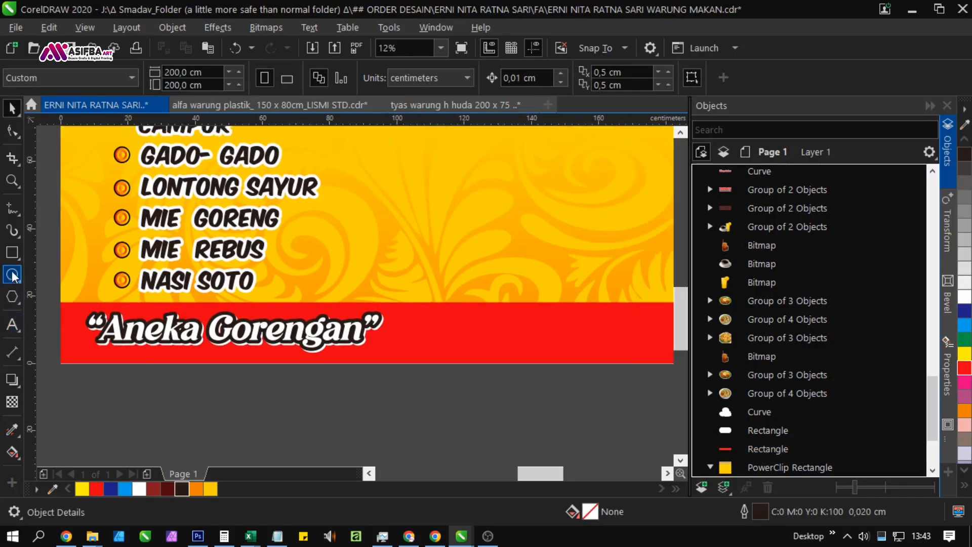
Step: Draw a rectangle around the Aneka Gorengan slogan at the red strip's left end, about 104.5 cm wide and 18.1 cm high
click(12, 252)
drag(309, 321, 177, 323)
mouse_move(601, 304)
mouse_down()
mouse_move(265, 365)
mouse_move(464, 369)
mouse_move(299, 354)
mouse_move(105, 299)
mouse_up()
key(Delete)
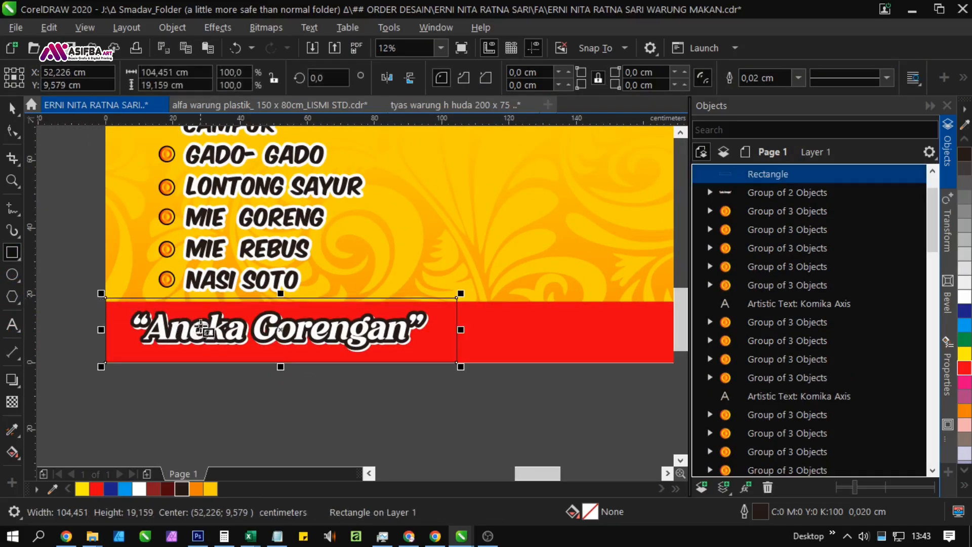
scroll(204, 301, up, 2)
drag(360, 291, 361, 300)
Step: Round the new rectangle's right corners to 9.05 cm and make its fill and outline white
scroll(319, 302, down, 2)
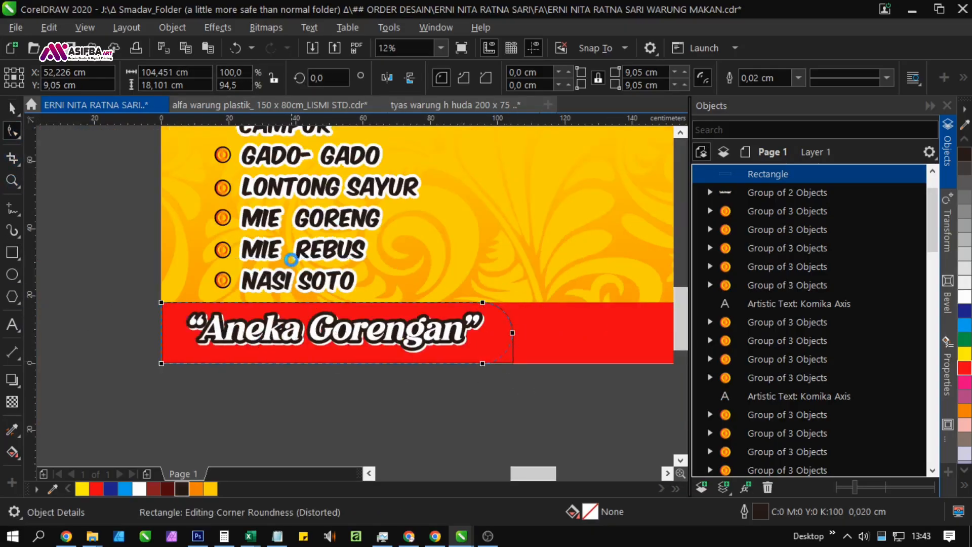
click(964, 297)
drag(584, 380, 403, 377)
key(space)
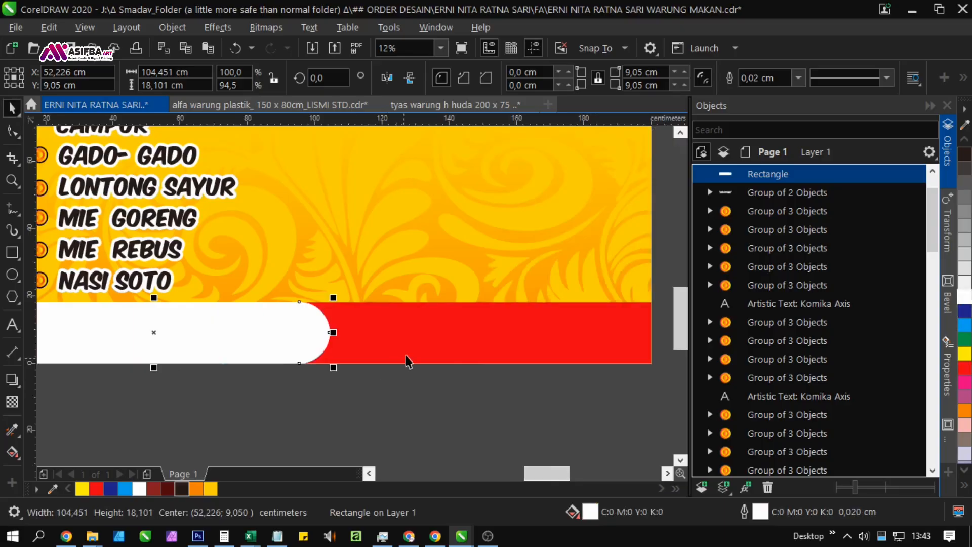
Step: Send the white panel, red strip and square banner background to the back so the slogan sits in front
shift+click(408, 355)
shift+click(430, 253)
key(shift+Page_Down)
click(397, 401)
scroll(351, 373, down, 2)
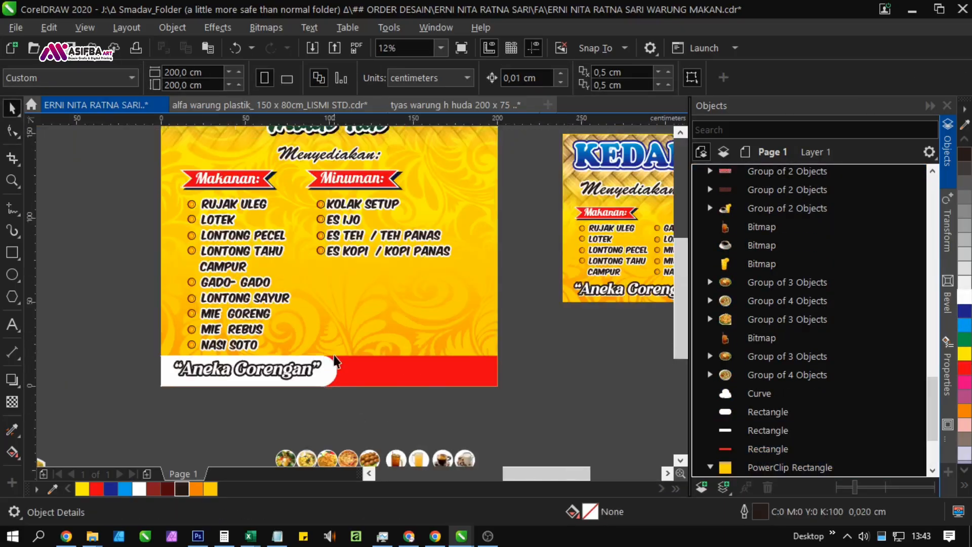
Step: Give the red strip a vertical linear gradient from red at the top to black (C93 M88 Y89 K80) at the bottom
drag(365, 399, 315, 362)
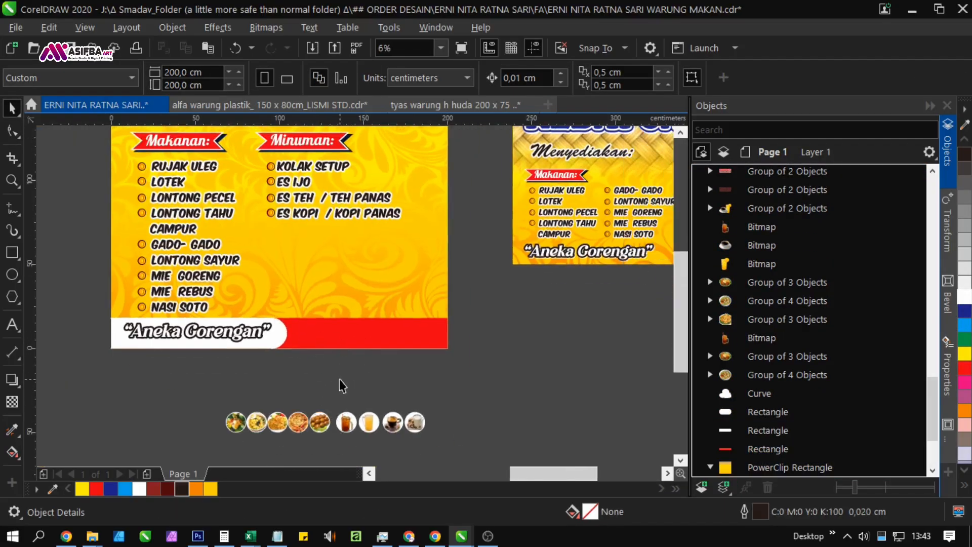
click(352, 328)
scroll(352, 329, up, 1)
click(12, 452)
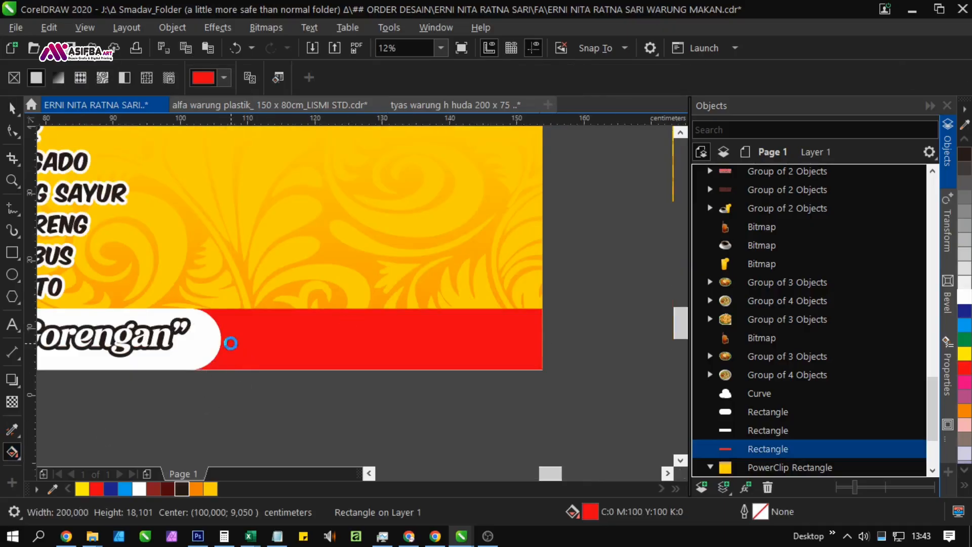
scroll(231, 343, up, 1)
mouse_move(244, 305)
mouse_down()
mouse_move(244, 405)
mouse_move(244, 396)
mouse_up()
click(254, 387)
drag(338, 289, 372, 358)
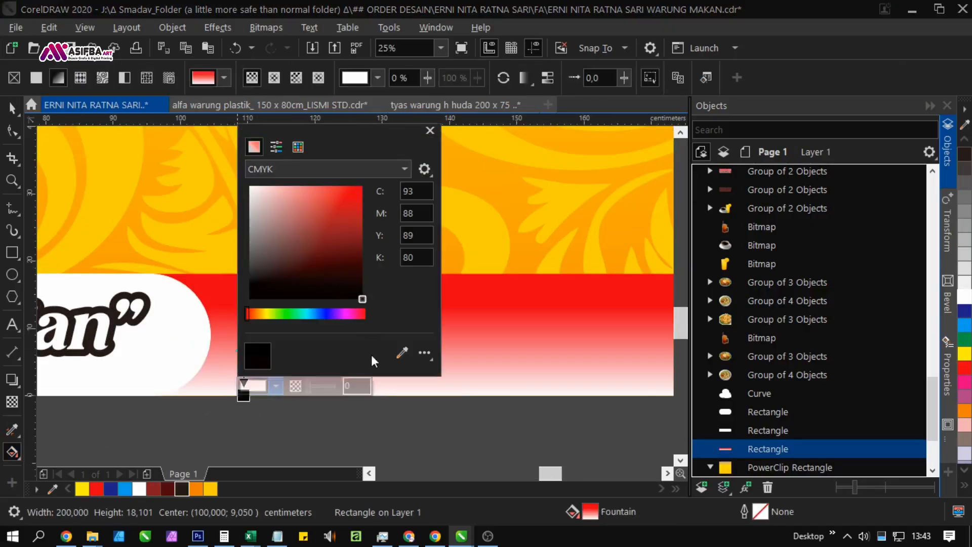
click(372, 387)
scroll(280, 334, down, 1)
scroll(277, 324, down, 1)
click(297, 371)
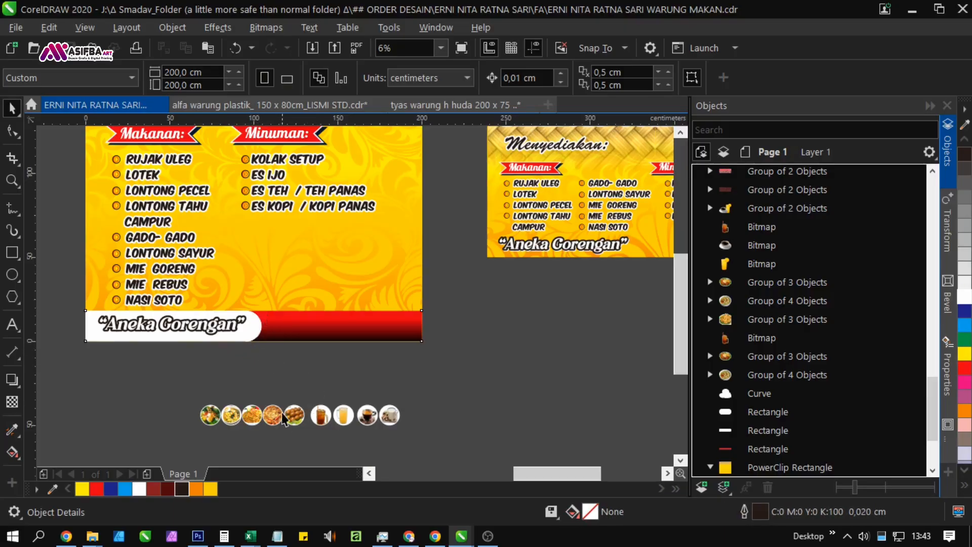
Step: Copy the white panel and the red-to-black strip from the square banner to below the rectangular banner
drag(305, 329, 573, 319)
click(217, 334)
click(162, 348)
click(163, 335)
shift+click(198, 335)
right_click(573, 319)
drag(573, 317, 210, 370)
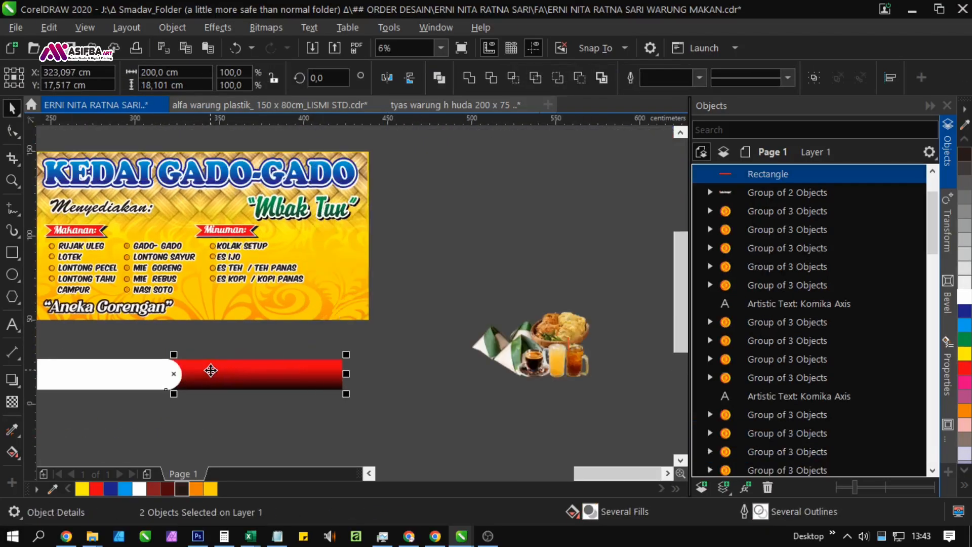
Step: Group the copied panel and strip and align the group to the rectangular banner's bottom edge and horizontal centre
key(ctrl+g)
shift+click(201, 310)
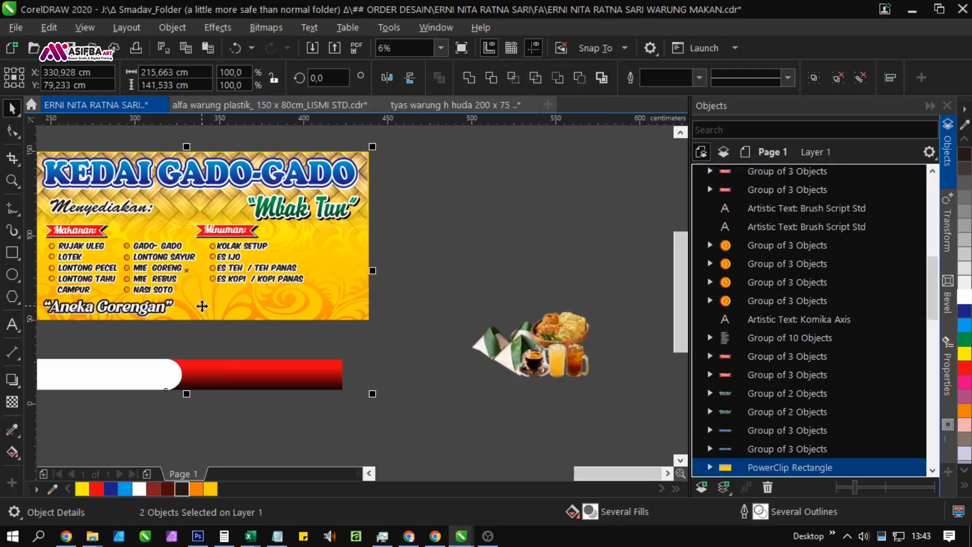
key(b)
Step: Reduce the height of the rectangular banner's bottom strip group to about 12.3 cm
scroll(297, 336, up, 2)
click(283, 327)
scroll(284, 324, up, 3)
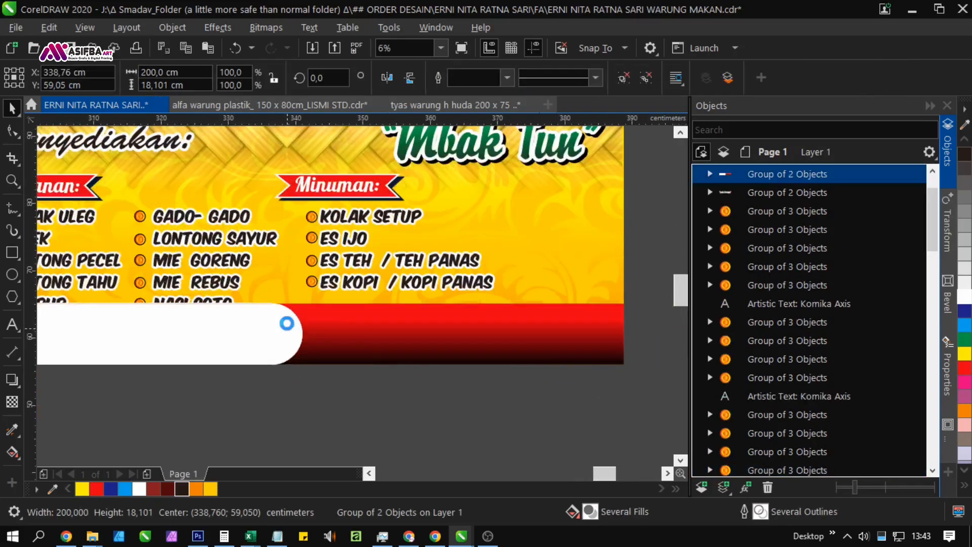
drag(289, 312, 288, 318)
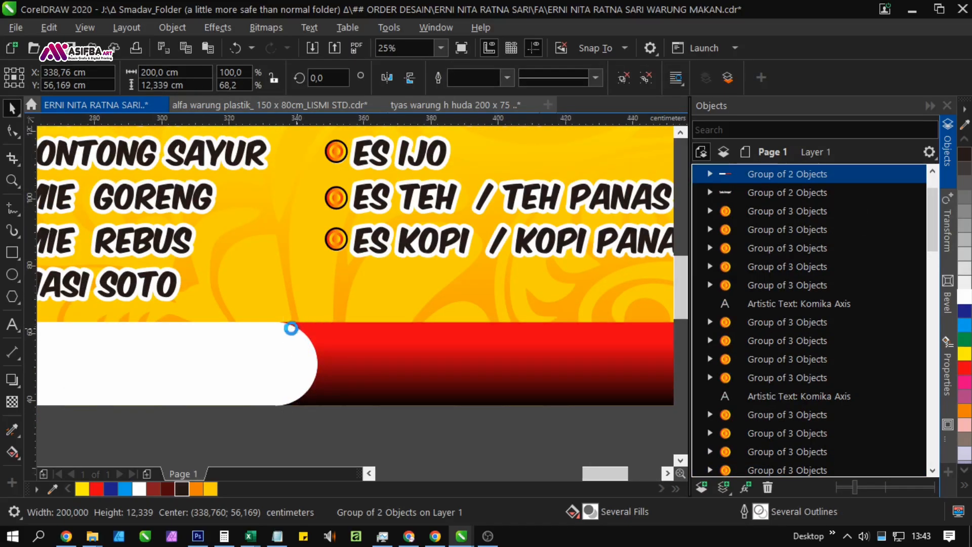
Step: Send the strip group and the rectangular banner's background to the back, behind the slogan and menu lists
scroll(290, 329, down, 1)
shift+click(374, 315)
key(shift+Page_Down)
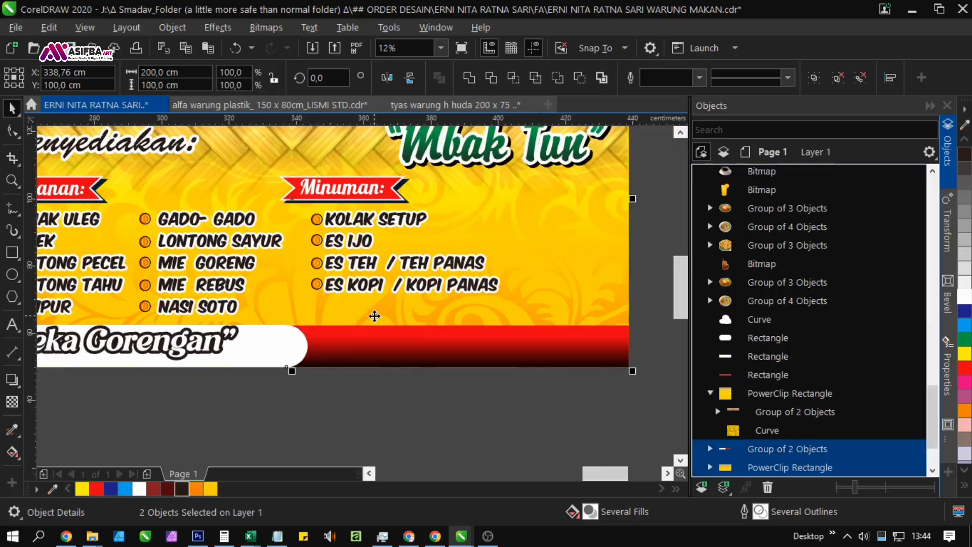
Step: Try to stretch the bottom band of the landscape banner taller
click(380, 407)
click(329, 344)
scroll(310, 333, up, 1)
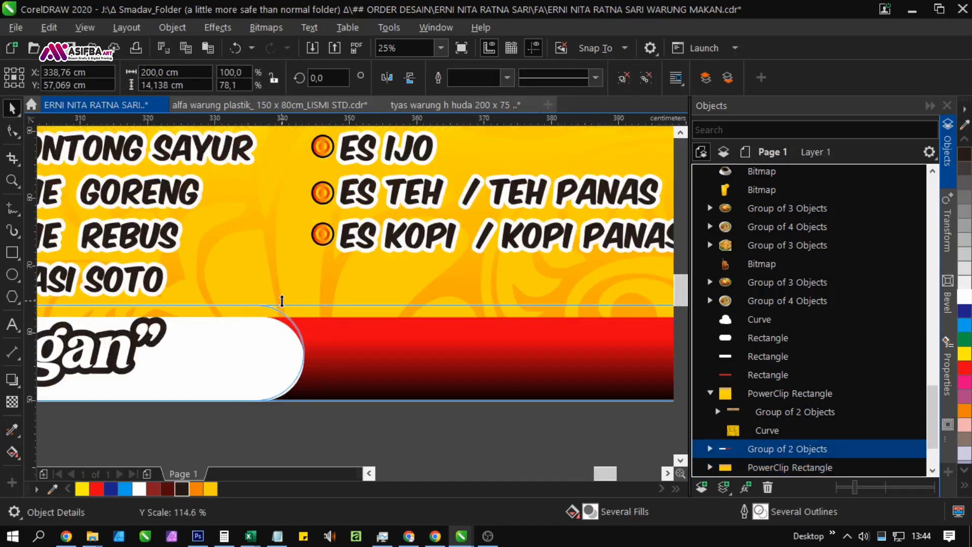
scroll(282, 294, down, 1)
click(260, 386)
scroll(367, 364, down, 1)
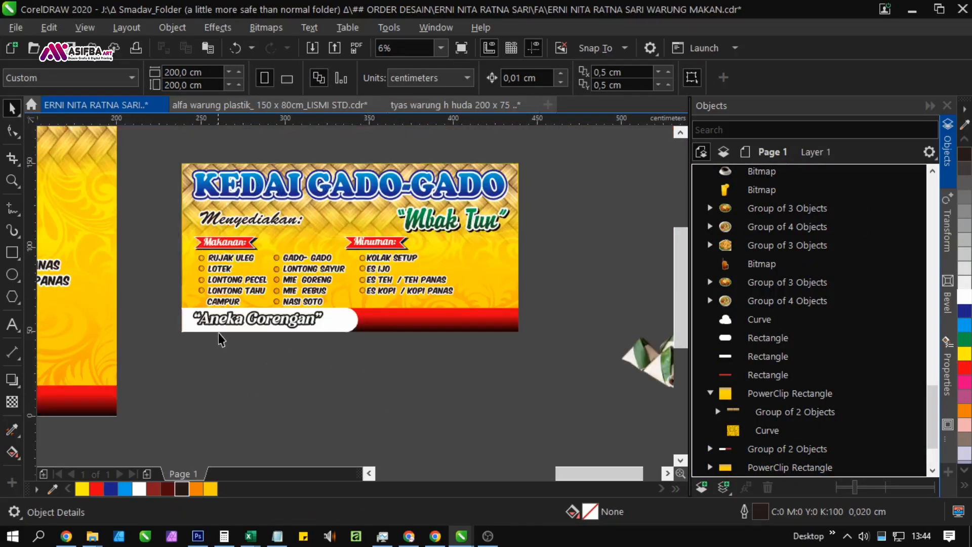
Step: Fill the white shape behind "Aneka Gorengan" on the square banner with yellow and remove its outline
drag(291, 365, 686, 282)
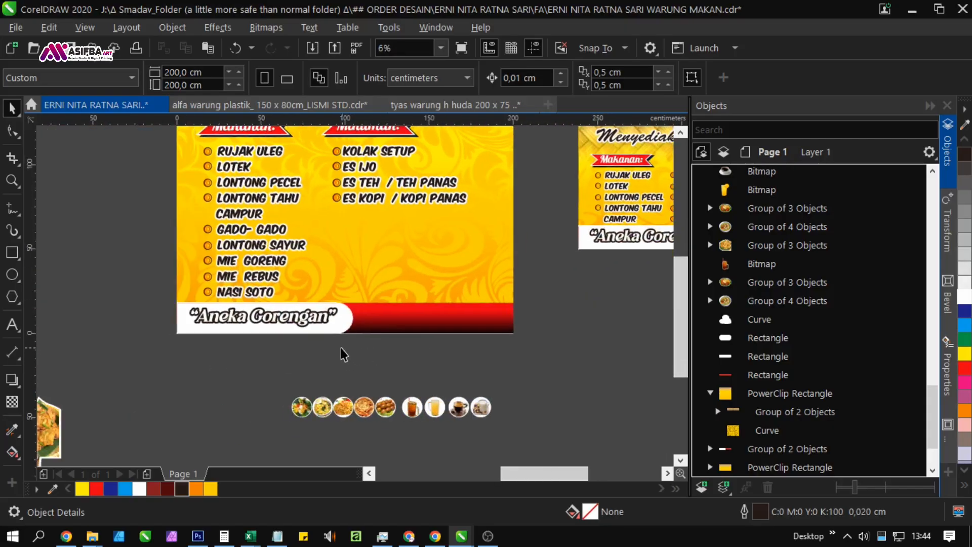
click(262, 324)
scroll(281, 331, up, 1)
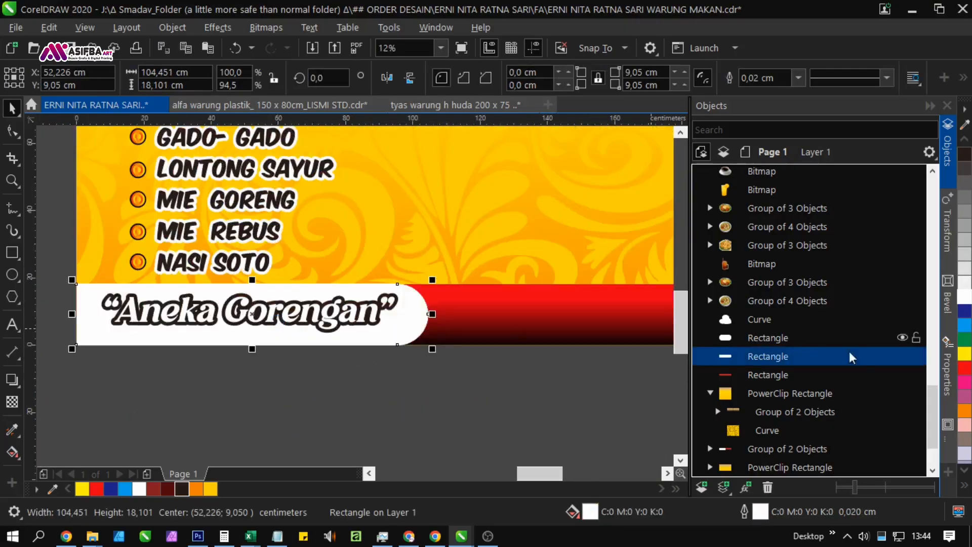
click(965, 355)
scroll(428, 294, up, 1)
click(798, 77)
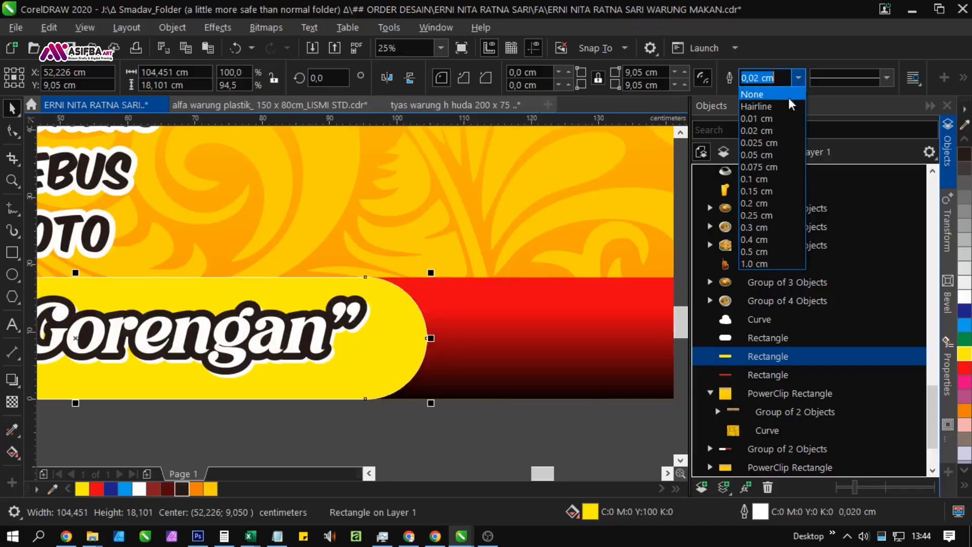
click(785, 95)
Step: Remove the outline of the white rounded shape behind "Aneka Gorengan" on the landscape banner
scroll(313, 305, down, 2)
click(415, 338)
drag(415, 338, 81, 373)
scroll(262, 258, up, 1)
ctrl+click(506, 276)
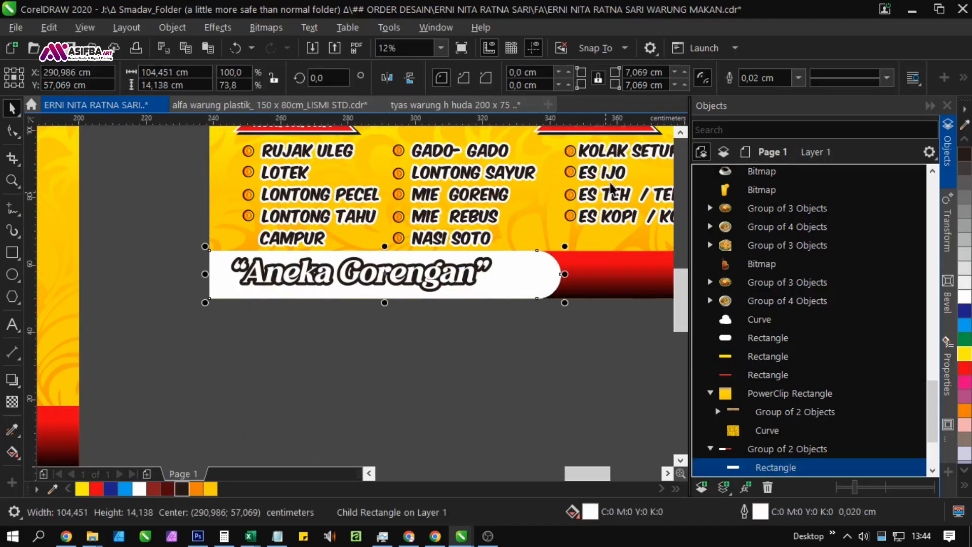
click(798, 78)
click(785, 96)
click(523, 284)
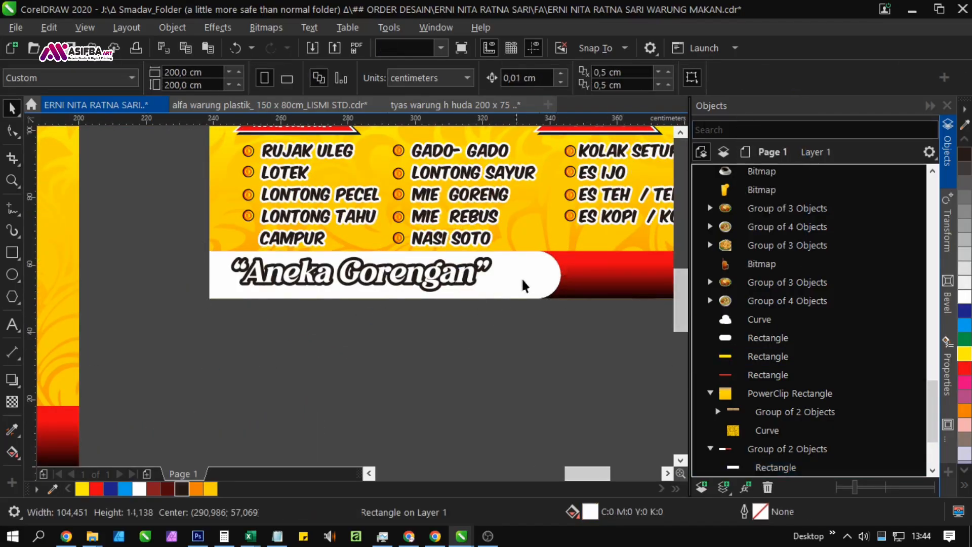
Step: Narrow the landscape banner's "Aneka Gorengan" background shape to about 92.3 cm wide and fill it with yellow
scroll(607, 268, up, 1)
scroll(463, 324, down, 1)
ctrl+click(463, 324)
scroll(495, 302, up, 1)
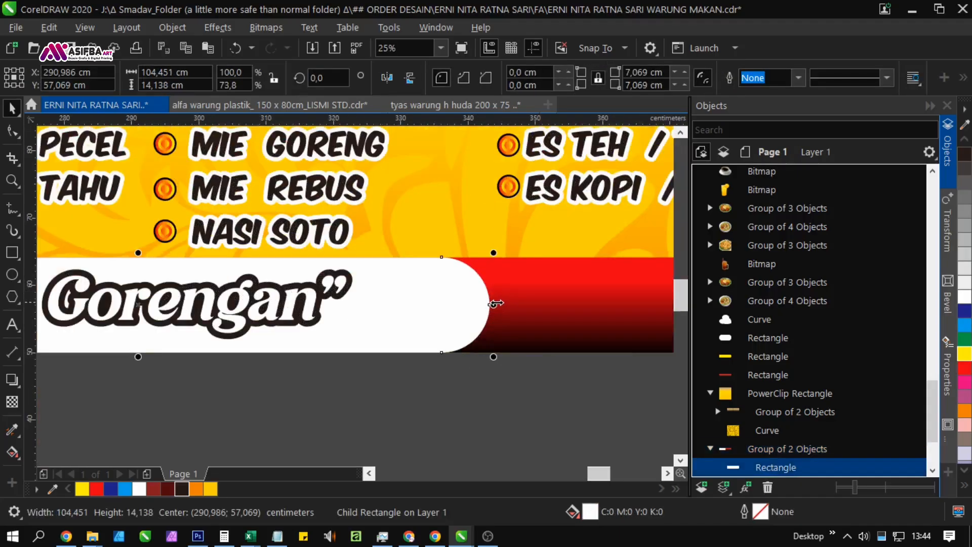
drag(417, 319, 414, 319)
click(964, 353)
scroll(421, 346, down, 1)
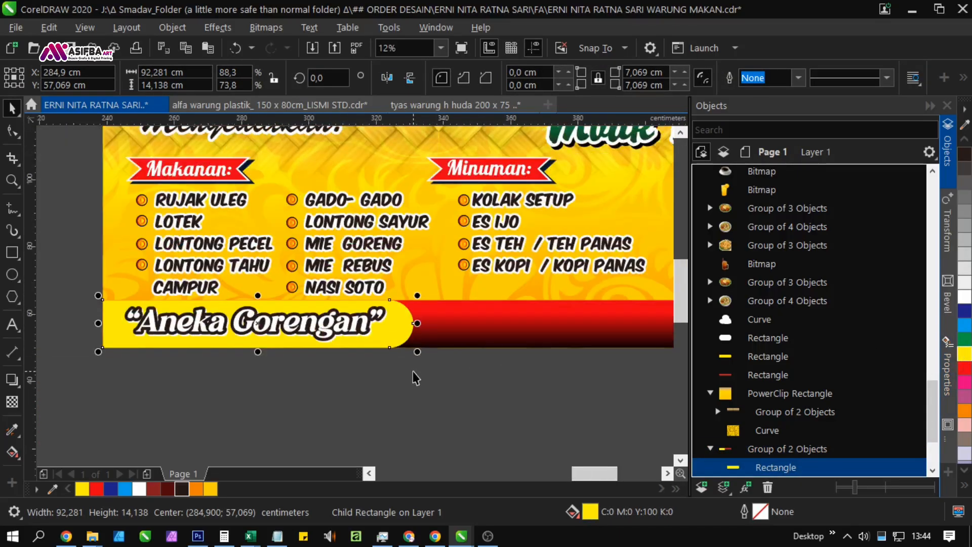
click(414, 377)
Step: Enlarge the row of nine circular food and drink pictures below the square banner to nearly twice its size
scroll(429, 398, down, 1)
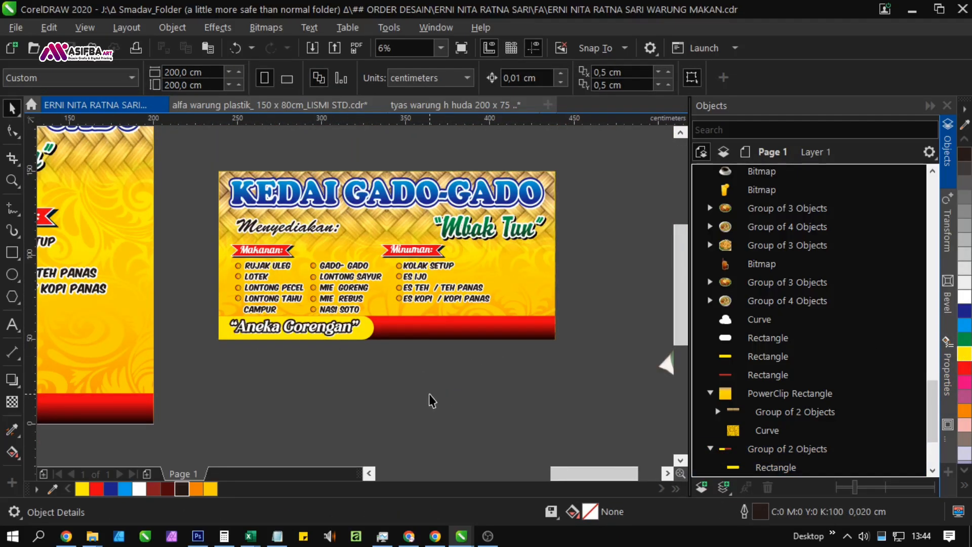
scroll(410, 326, down, 2)
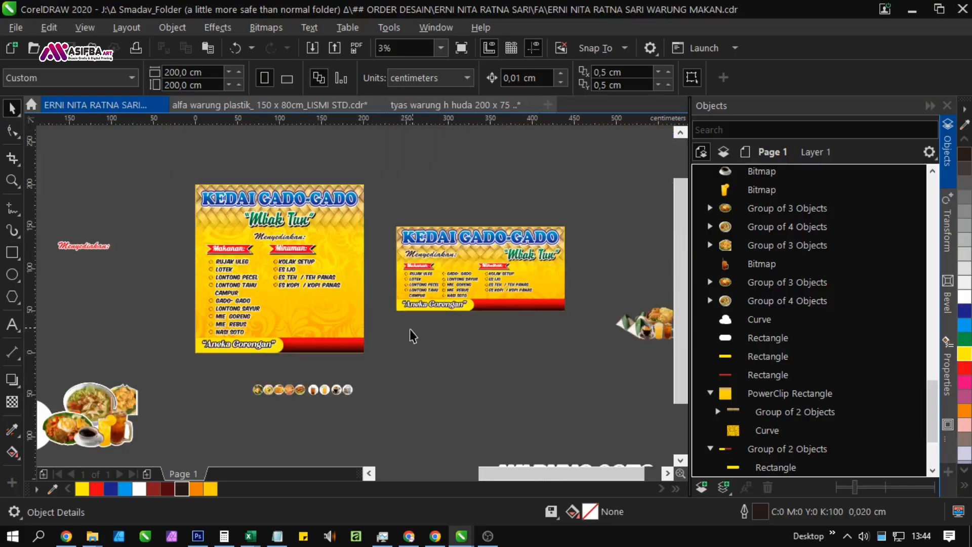
scroll(304, 403, up, 2)
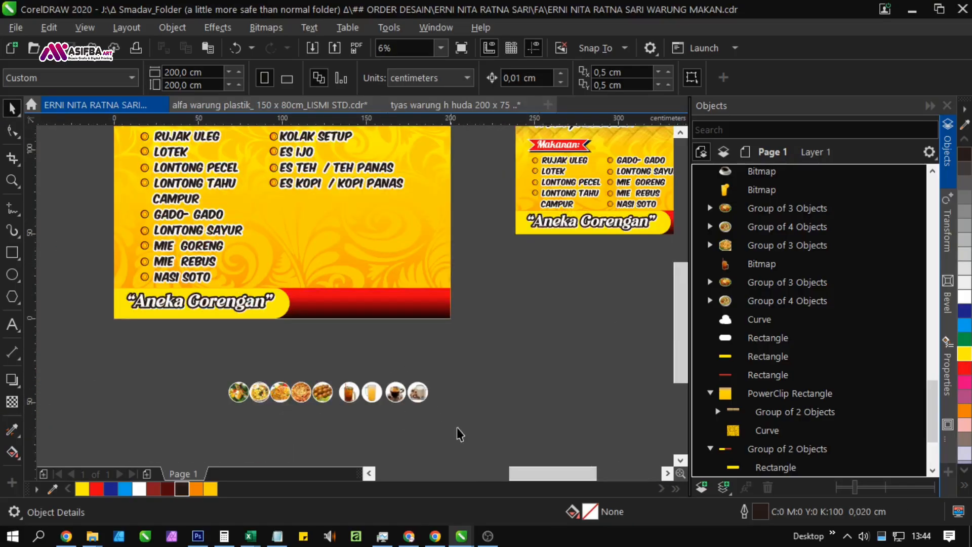
drag(180, 360, 180, 360)
drag(432, 378, 612, 306)
click(482, 345)
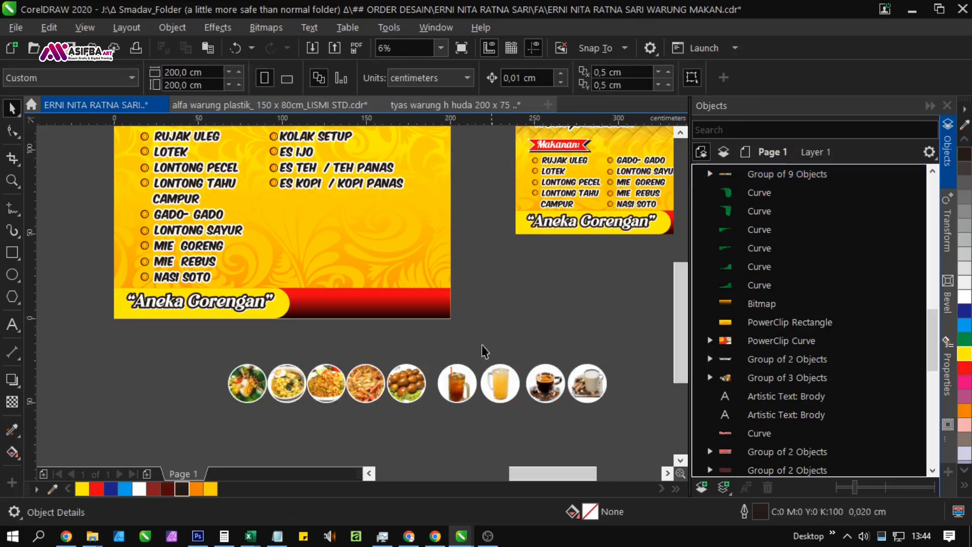
Step: Ungroup the row of nine circular food and drink pictures
scroll(412, 387, up, 1)
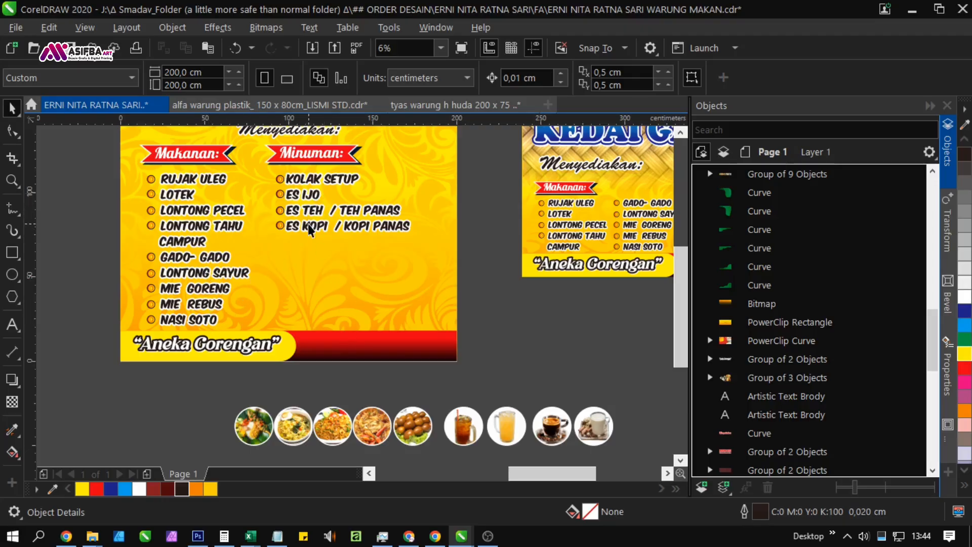
drag(393, 304, 312, 255)
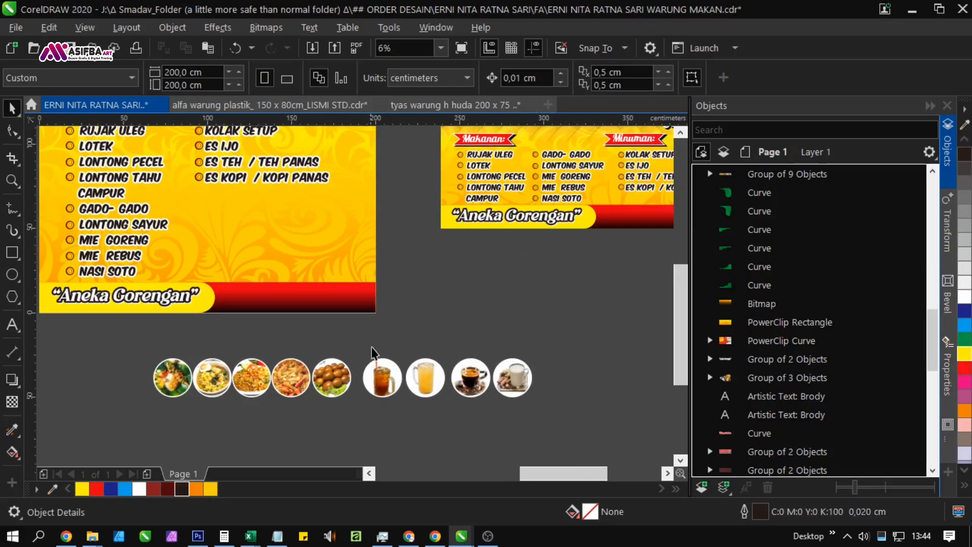
click(382, 376)
click(624, 81)
click(465, 403)
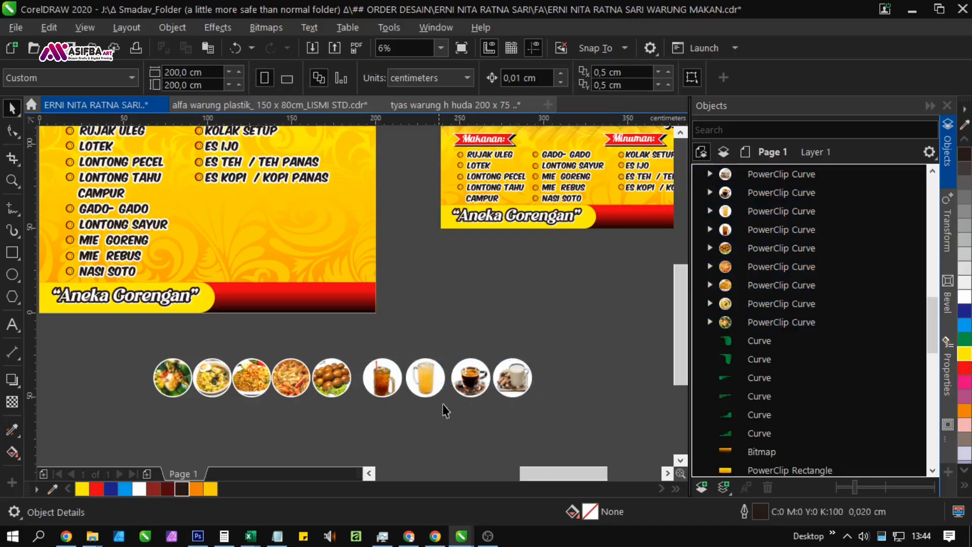
Step: Move the four drink pictures onto the lower right of the square banner and scale them to about 87 cm wide overall
drag(300, 332, 301, 330)
drag(439, 370, 311, 277)
scroll(334, 263, up, 1)
drag(402, 268, 390, 308)
drag(128, 295, 125, 292)
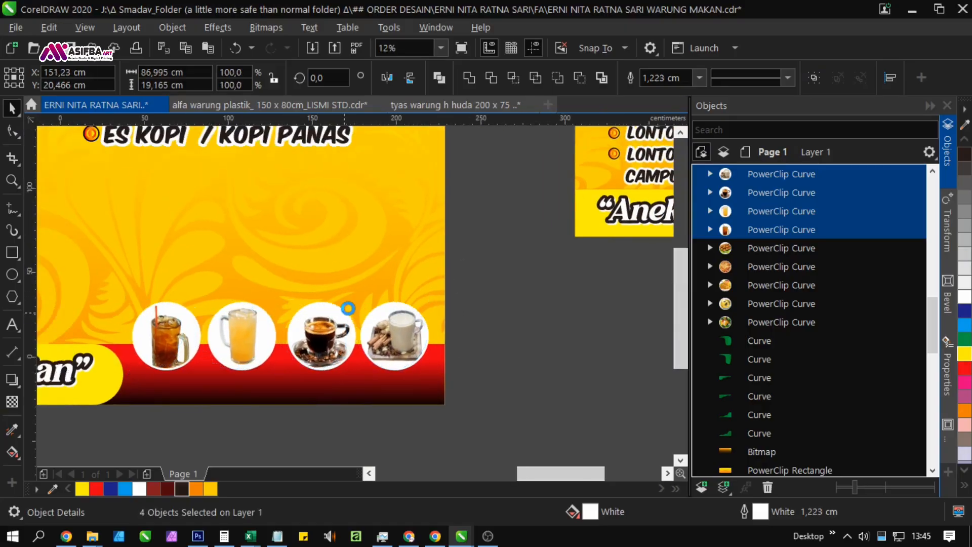
scroll(346, 311, down, 1)
drag(369, 384, 381, 290)
click(398, 378)
Step: Try to place the five food pictures above the drink pictures on the square banner
drag(168, 308, 170, 306)
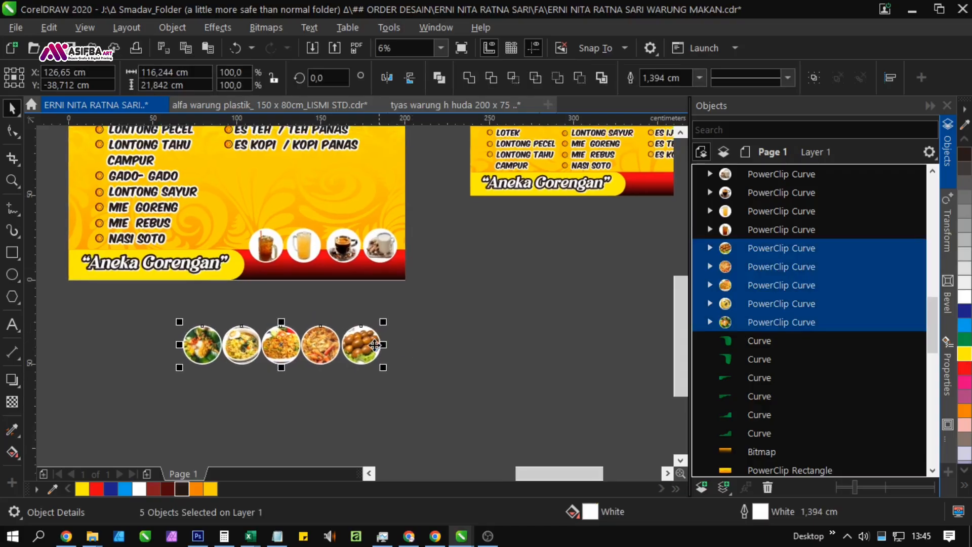
drag(360, 344, 383, 207)
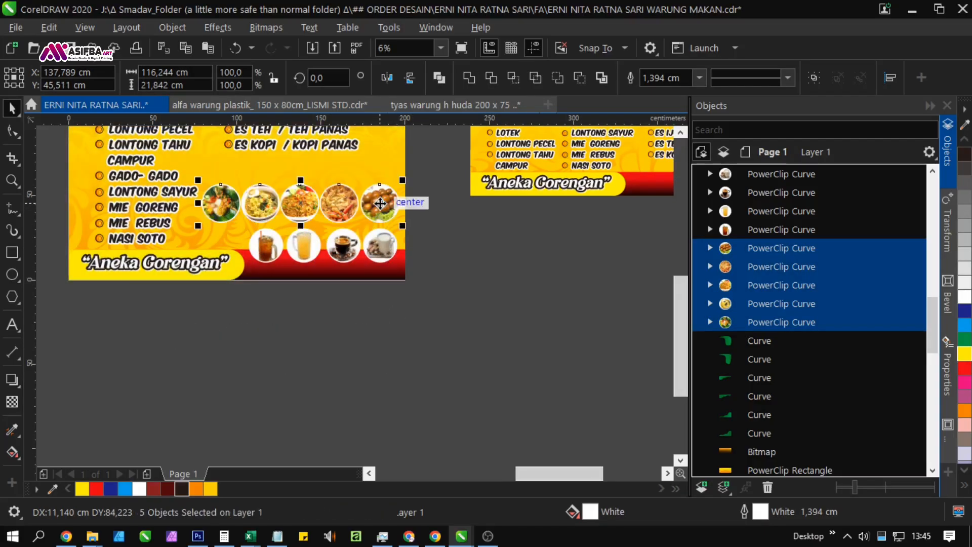
scroll(364, 283, up, 2)
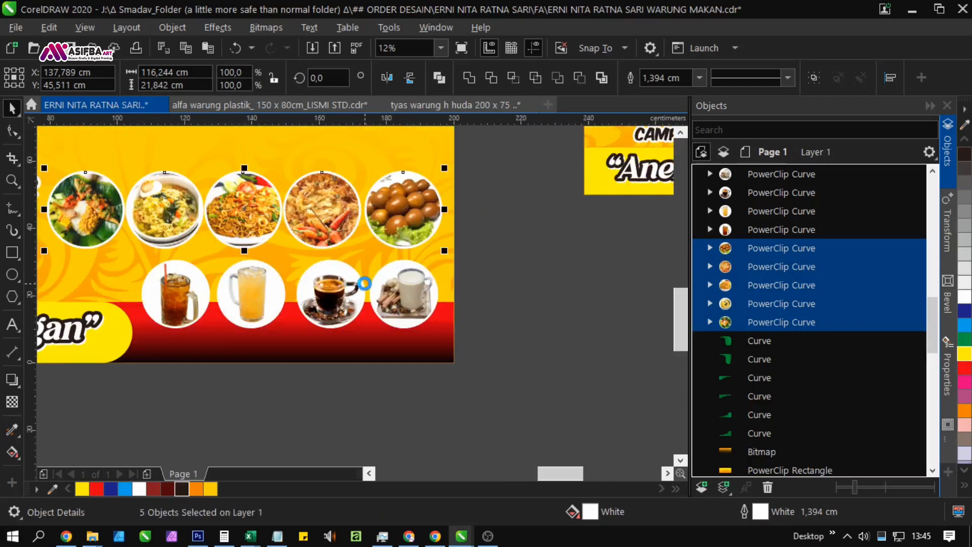
scroll(364, 283, down, 2)
key(ctrl+z)
click(430, 340)
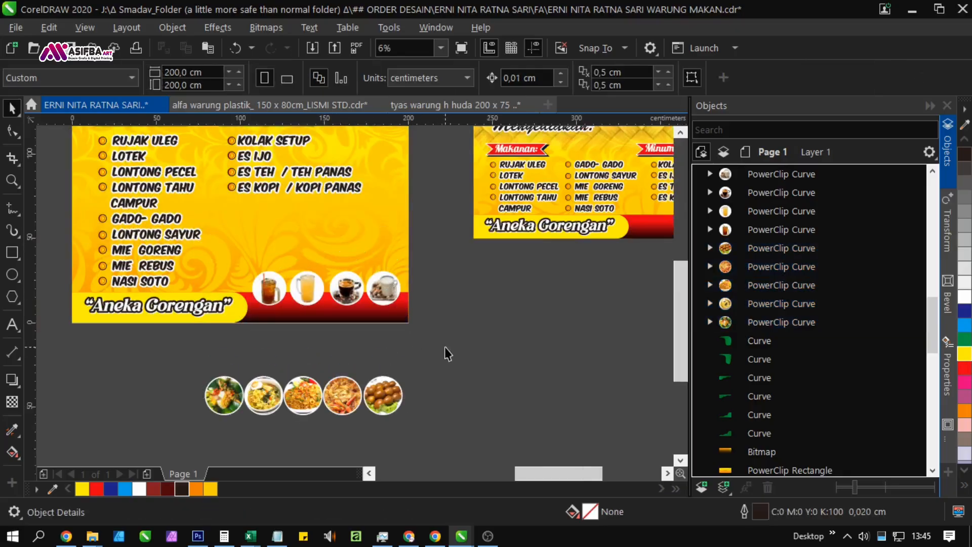
Step: Duplicate the row of drink pictures upward twice to build a grid of three rows on the square banner
drag(329, 321, 334, 245)
right_click(330, 277)
scroll(330, 268, up, 1)
scroll(334, 243, down, 1)
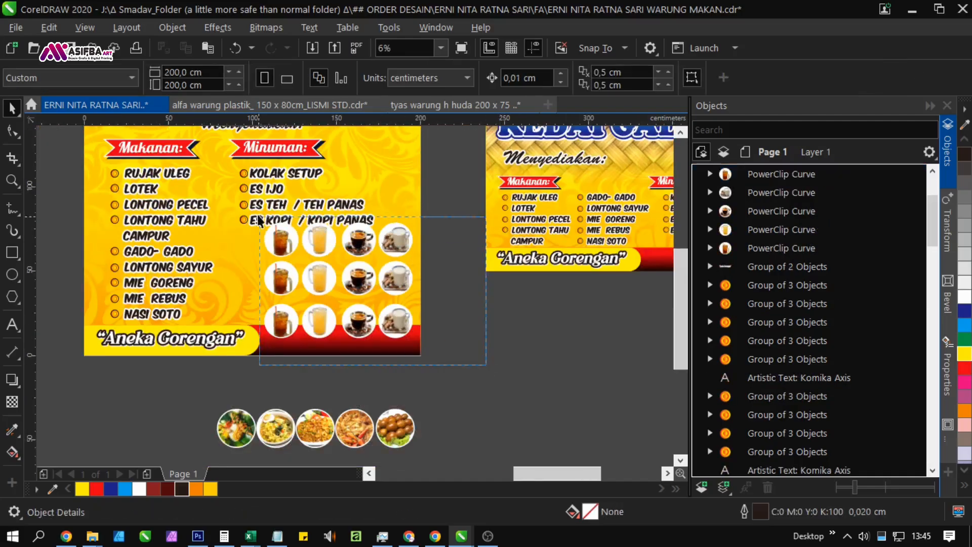
Step: Resize the twelve drink pictures together to fit the square banner's lower right area beneath the drinks list
scroll(316, 210, up, 1)
drag(220, 248, 236, 258)
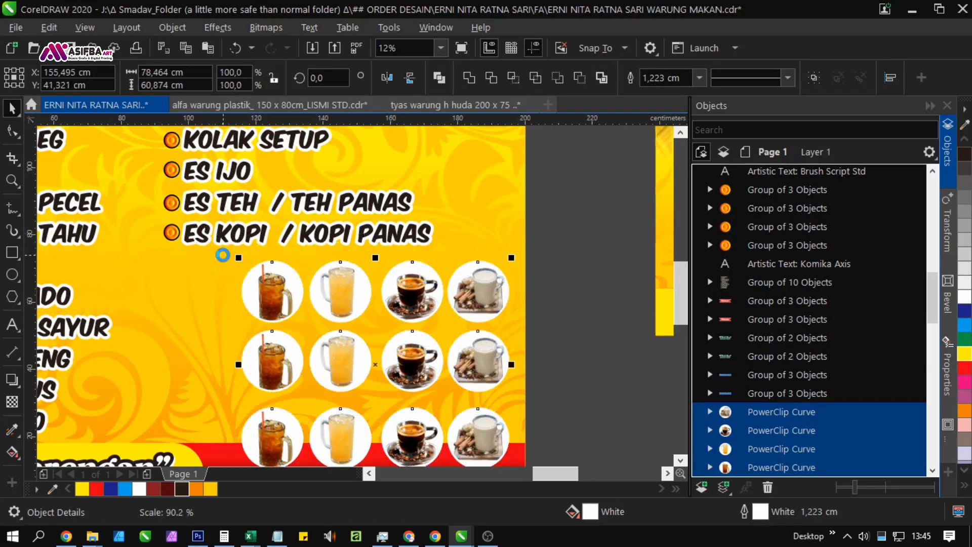
drag(365, 361, 386, 288)
drag(255, 402, 238, 414)
scroll(284, 359, down, 1)
click(466, 329)
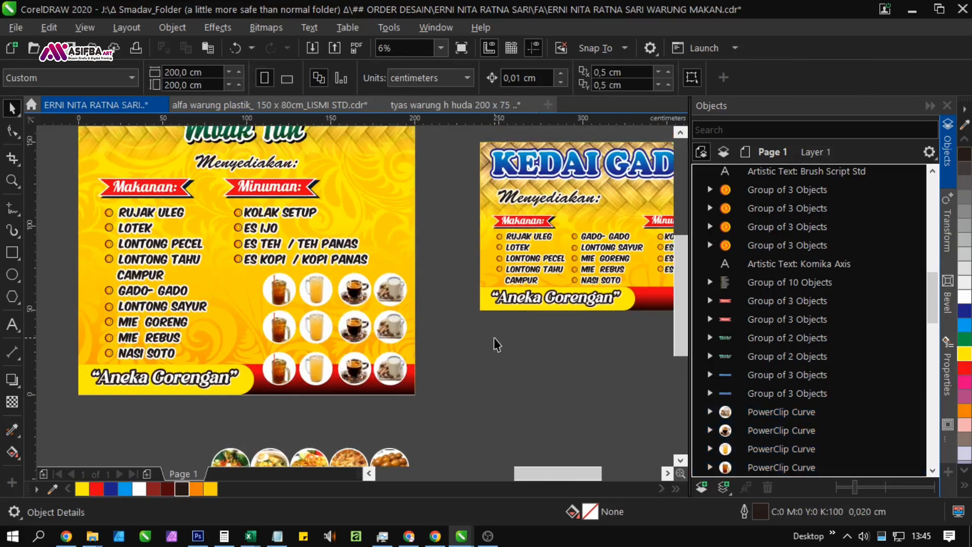
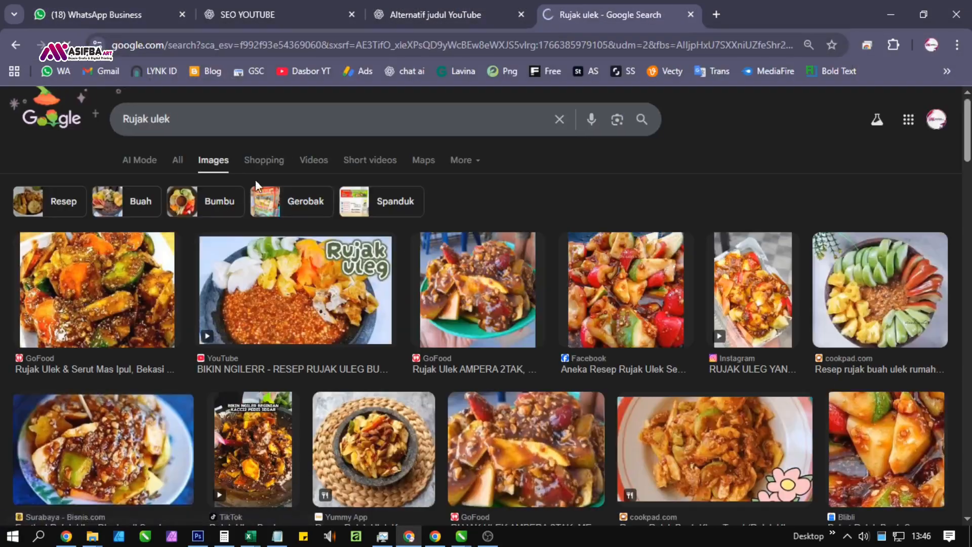
Step: Change the Google image search to "Rujak uleg"
scroll(653, 377, down, 3)
scroll(639, 369, up, 4)
click(211, 120)
key(BackSpace)
text(g)
key(Return)
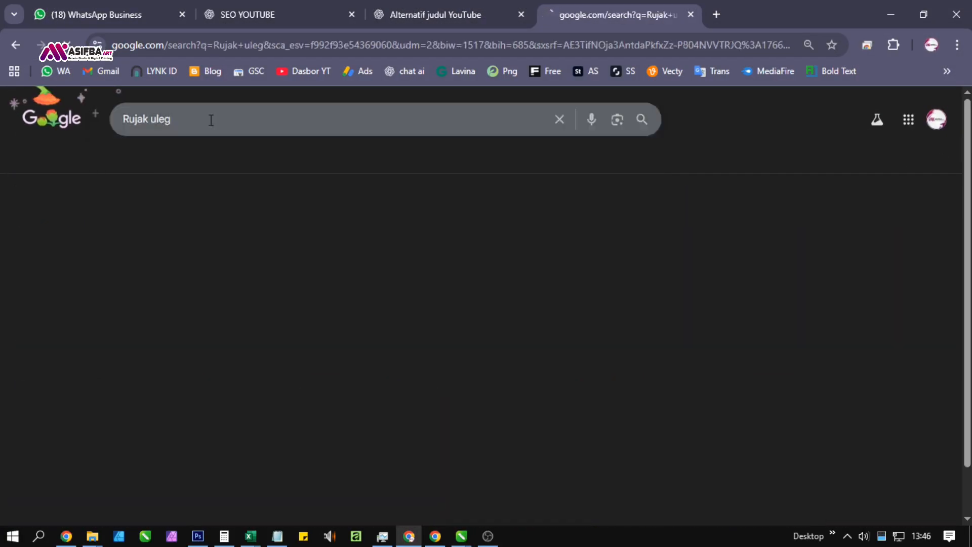
Step: Copy the rujak uleg photo served on a banana leaf from the image results
scroll(584, 426, down, 2)
scroll(286, 302, up, 1)
click(286, 302)
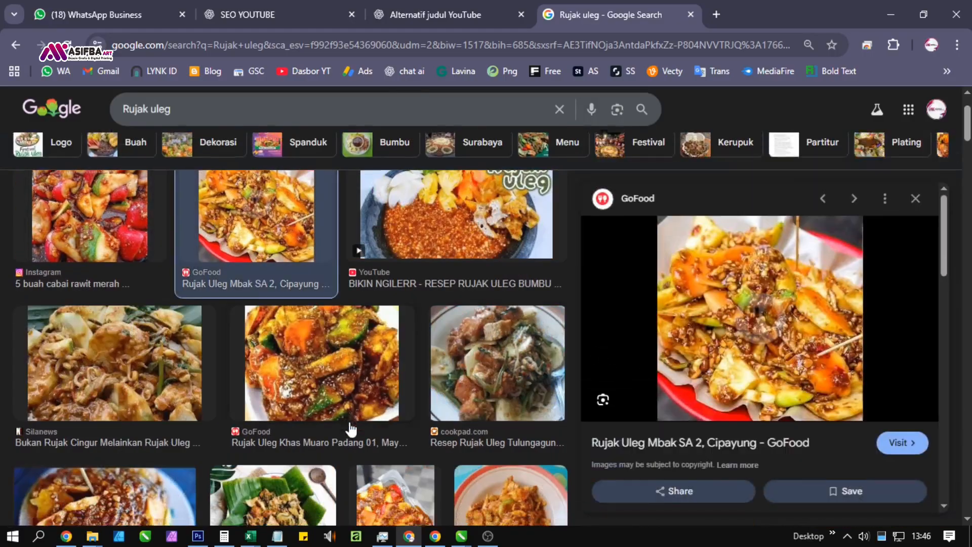
scroll(350, 429, down, 3)
click(286, 344)
right_click(790, 299)
click(652, 390)
Step: Switch to CorelDRAW, paste the rujak uleg photo and place it outside the square banner, below the landscape banner
key(alt+Tab)
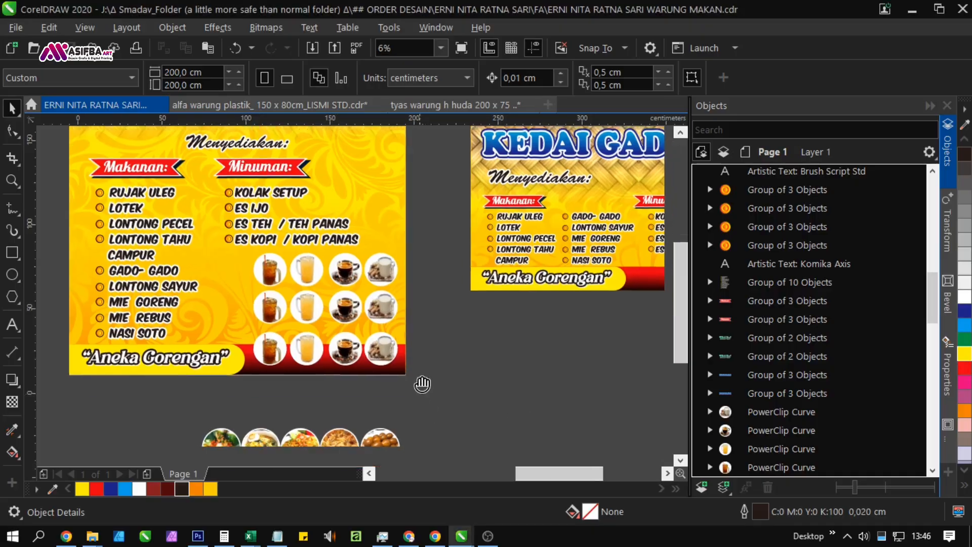
key(ctrl+v)
drag(377, 320, 482, 368)
click(572, 381)
Step: Return to the browser, check the customer's list of requested pictures in WhatsApp and search Google Images for "lotek"
key(alt+Tab)
key(ctrl+1)
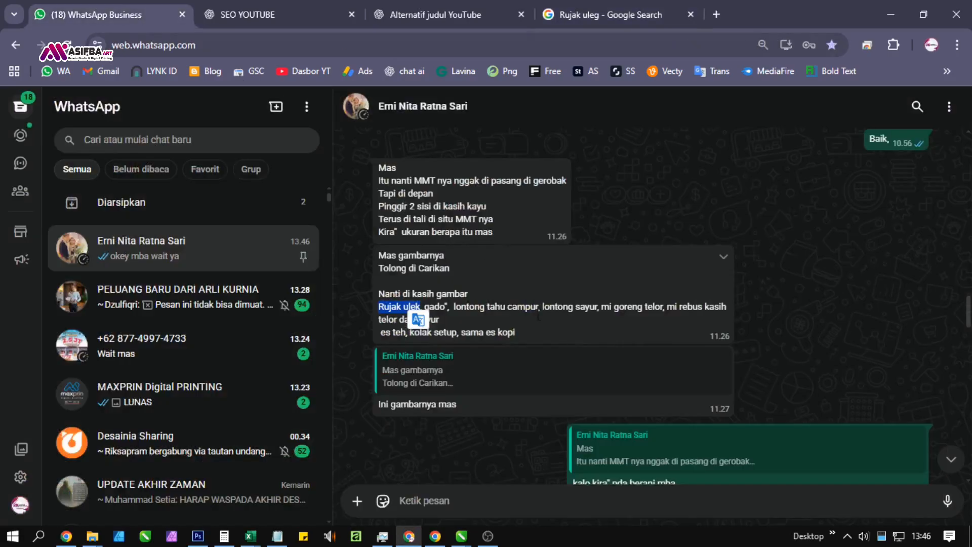
click(610, 14)
drag(178, 106, 72, 106)
text(lotek)
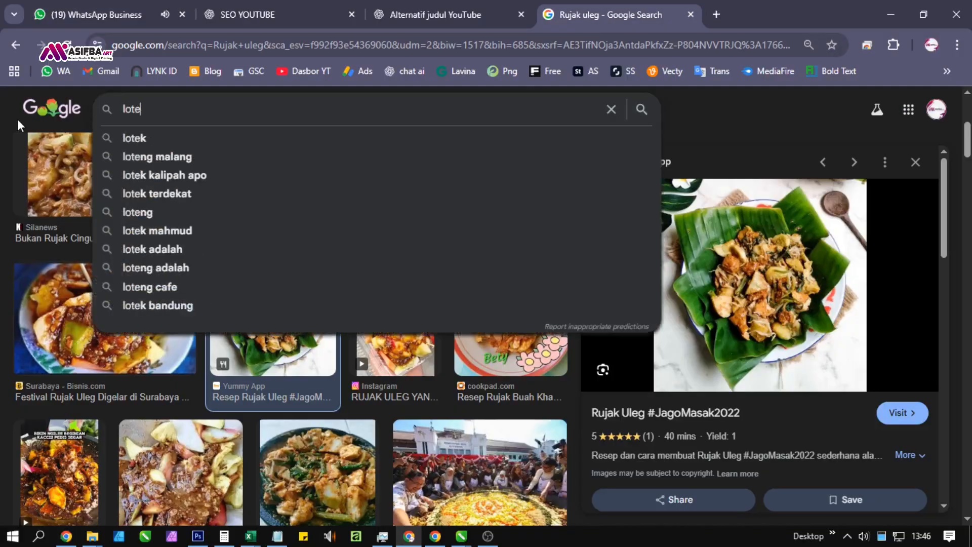
key(Return)
Step: Copy the Royco lotek photo from the image results
click(96, 310)
right_click(630, 314)
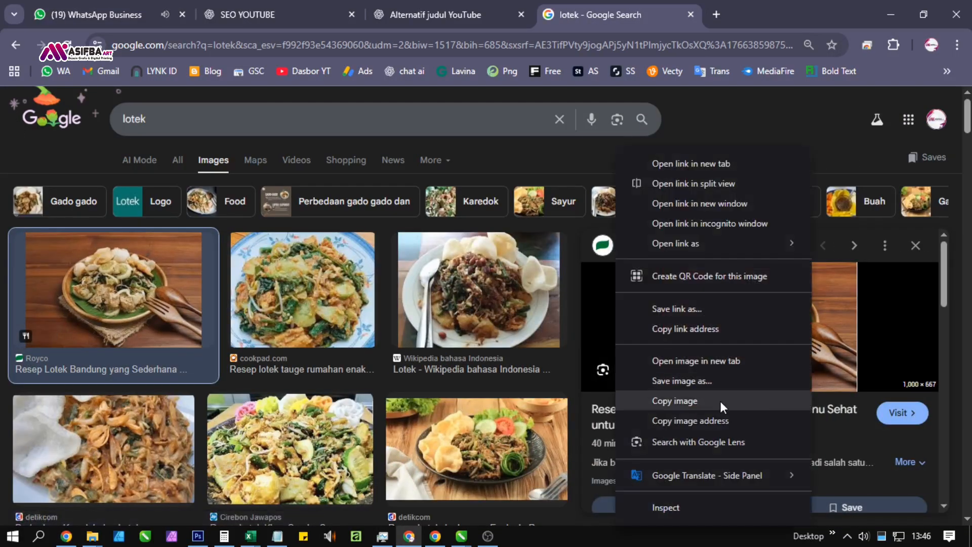
click(720, 401)
Step: Copy the Baking Hermann lotek photo on a banana leaf from the image results
scroll(281, 336, down, 4)
click(66, 368)
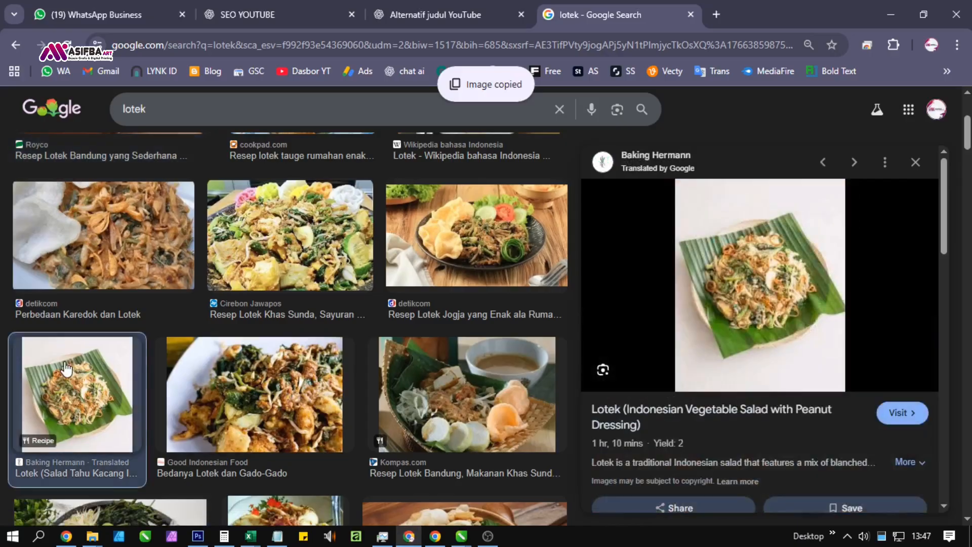
right_click(757, 273)
key(y)
Step: Switch to CorelDRAW, paste the lotek photo and place it below the square banner, beside the circular food pictures
key(alt+Tab)
key(ctrl+v)
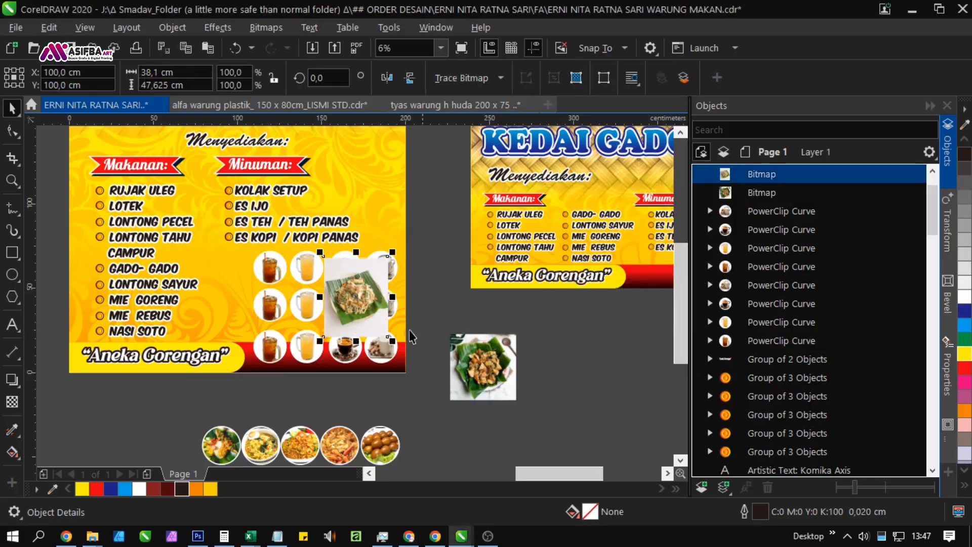
drag(357, 302, 571, 371)
scroll(616, 382, up, 1)
scroll(515, 352, down, 1)
drag(513, 357, 91, 414)
Step: Switch back to the browser and search Google Images for "gado gado"
key(alt+Tab)
triple_click(114, 104)
text(gado gado)
key(Return)
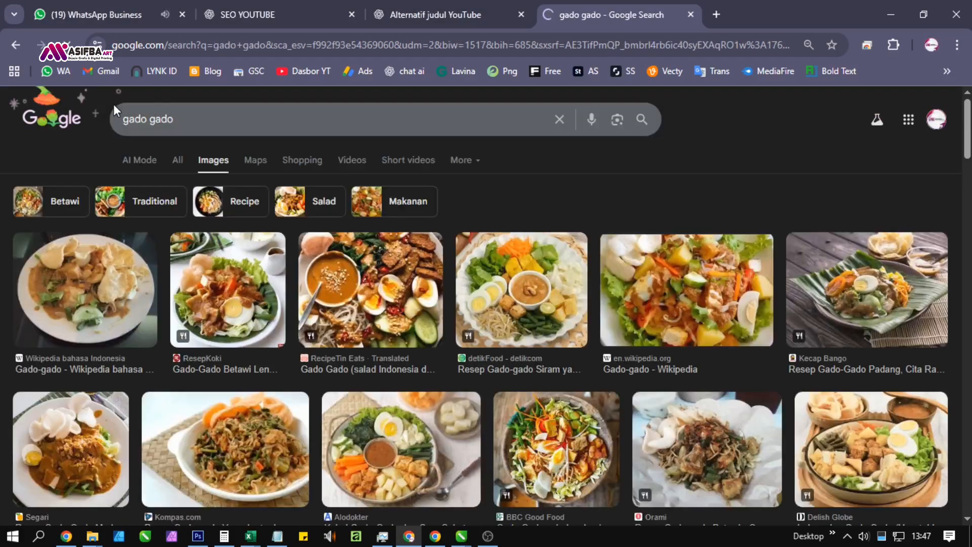
Step: Copy a plated gado-gado photo from the image results and return to CorelDRAW
click(110, 305)
click(227, 304)
right_click(791, 314)
click(837, 396)
key(alt+Tab)
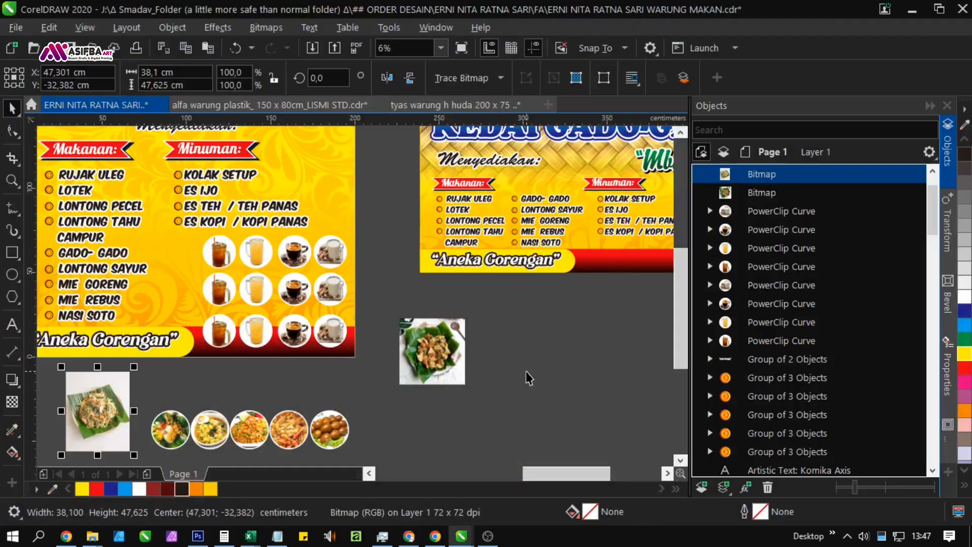
Step: Paste the gado-gado photo and place it below the landscape banner, beside the salad photo on the banana leaf
right_click(527, 379)
click(562, 238)
drag(404, 299, 590, 342)
drag(606, 282, 554, 330)
drag(524, 362, 517, 345)
click(380, 349)
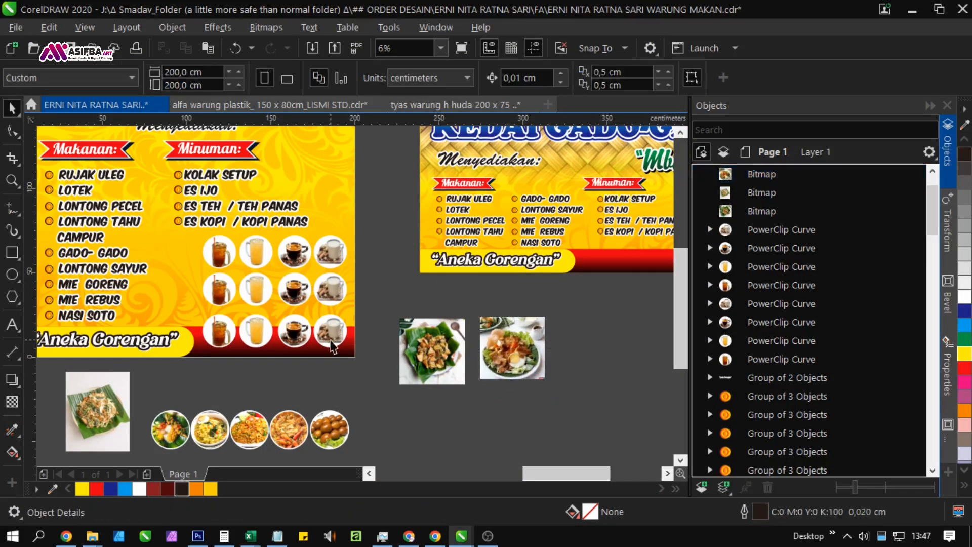
Step: Switch back to the browser and search Google Images for "lontong tahu campur"
key(alt+Tab)
click(611, 14)
drag(174, 119, 56, 134)
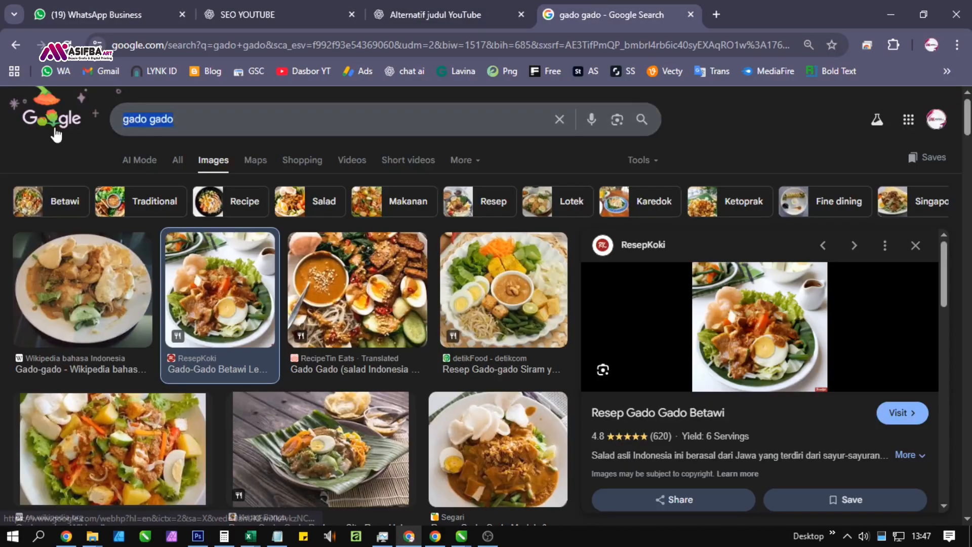
text(lontong tahu campur)
key(Return)
scroll(759, 338, down, 2)
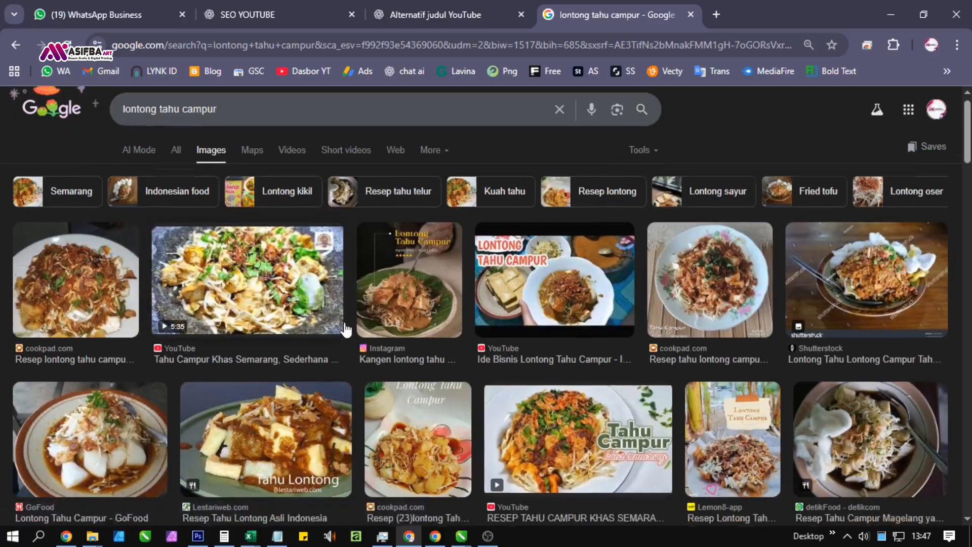
Step: Examine previews of several lontong tahu campur photos in the image results to find a suitable one
click(760, 339)
click(268, 364)
scroll(266, 349, down, 3)
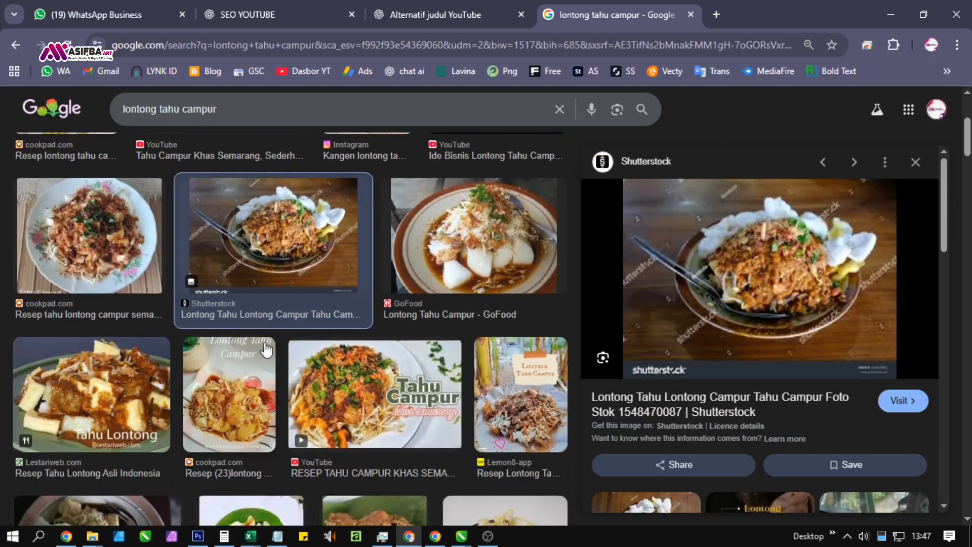
scroll(96, 373, up, 3)
click(97, 374)
scroll(390, 352, up, 2)
scroll(390, 351, down, 12)
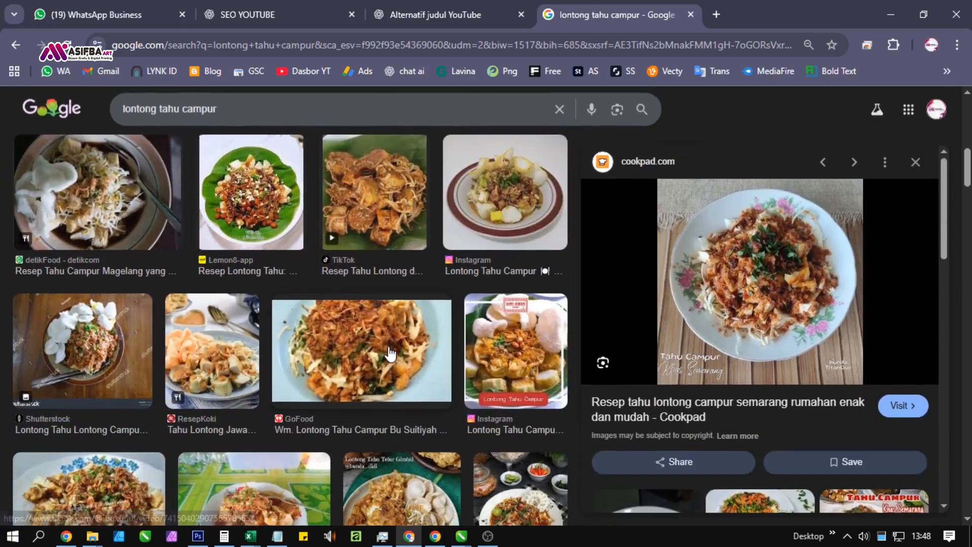
click(95, 225)
scroll(95, 225, down, 7)
scroll(908, 340, down, 6)
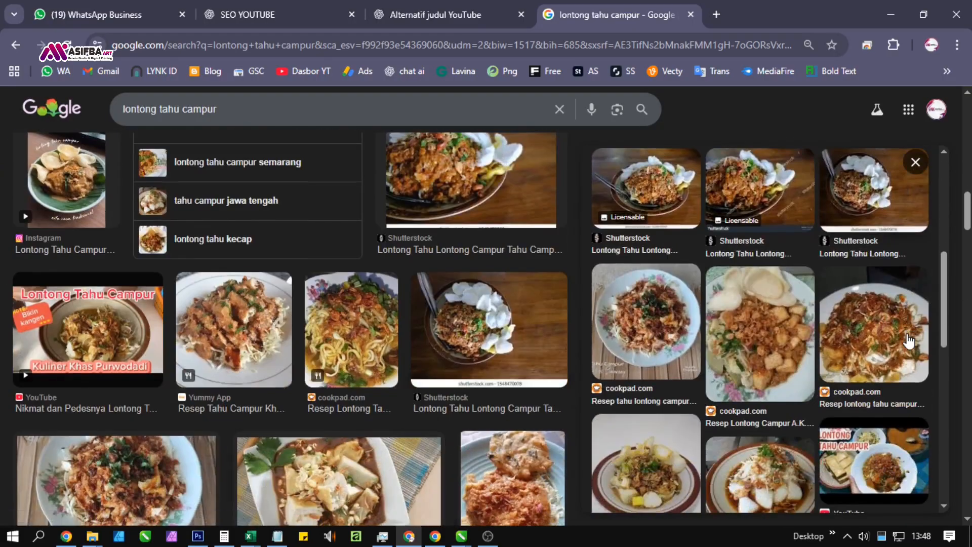
Step: Copy the cookpad.com lontong tahu campur photo on the floral plate
click(637, 350)
right_click(736, 256)
click(769, 399)
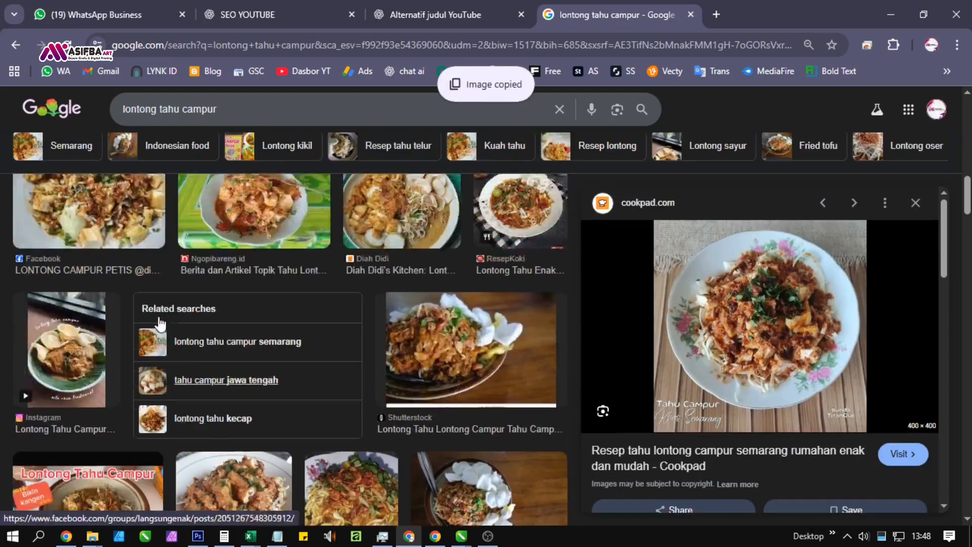
Step: Copy the GoFood lontong tahu campur photo with the brown-rimmed plate from the image results
click(473, 443)
right_click(787, 276)
click(734, 400)
right_click(758, 298)
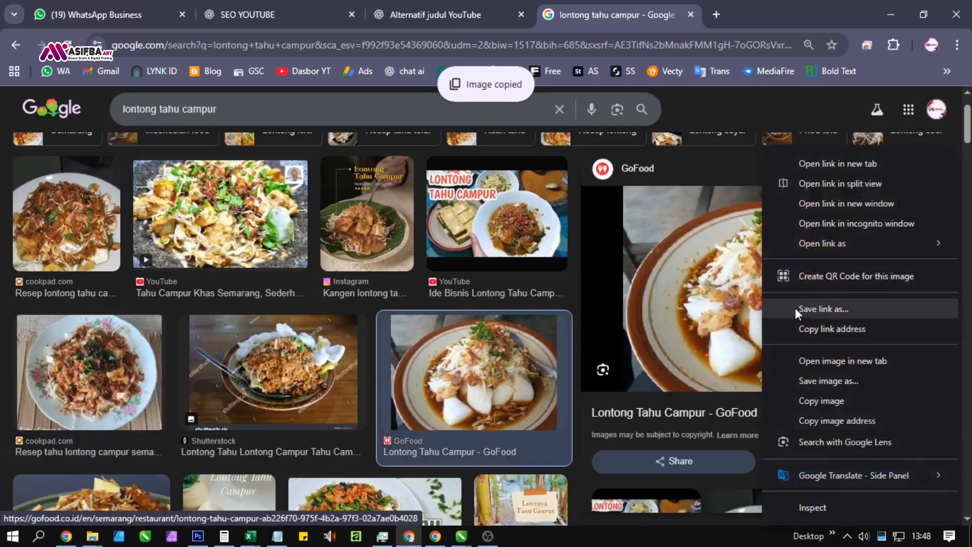
click(823, 399)
Step: Switch to CorelDRAW, paste the lontong tahu campur photo beside the gado-gado photo and enlarge it to about 43 x 32 cm
key(alt+Tab)
right_click(576, 382)
click(627, 327)
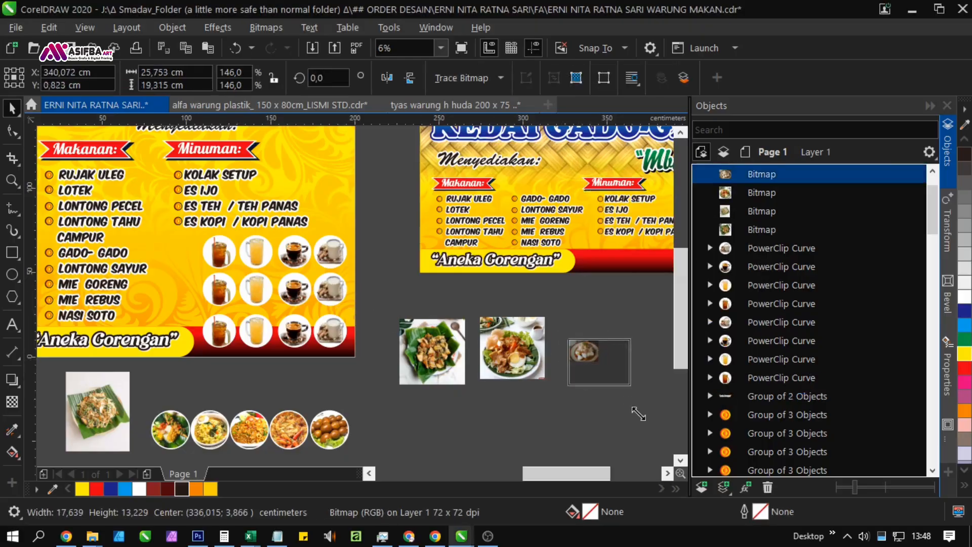
Step: Switch back to the browser, search Google Images for "lontong sayur" and copy the Kompas.com photo with pink crackers
key(alt+Tab)
key(ctrl+shift+Tab)
triple_click(262, 109)
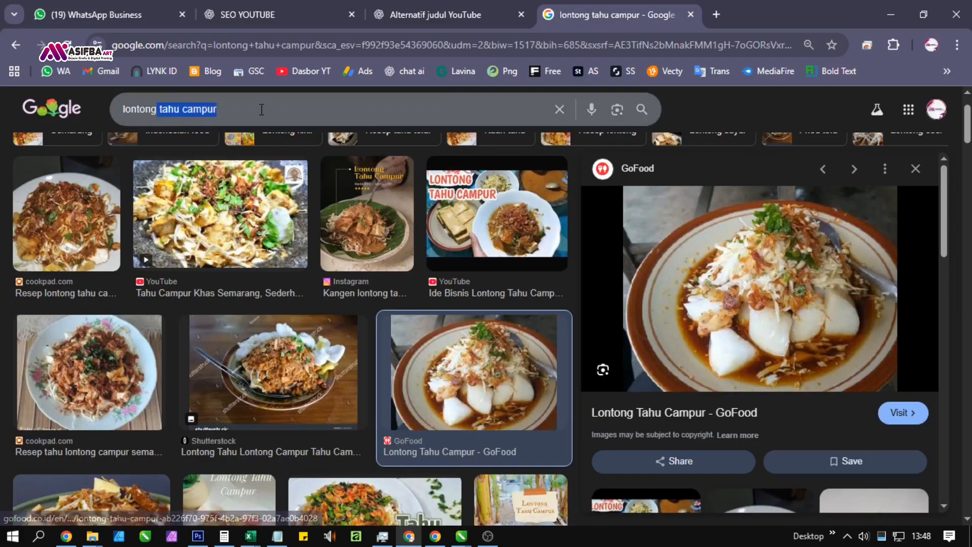
text(lontong sayur)
key(Return)
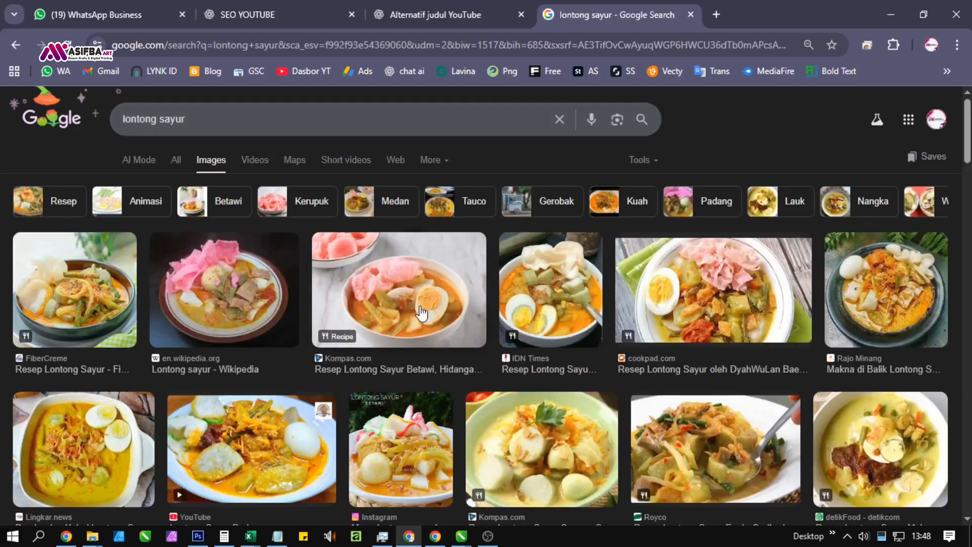
click(420, 312)
right_click(739, 315)
click(775, 400)
Step: Switch to CorelDRAW, paste the lontong sayur photo and place it beside the lontong tahu campur photo
key(alt+Tab)
scroll(506, 345, right, 3)
right_click(570, 349)
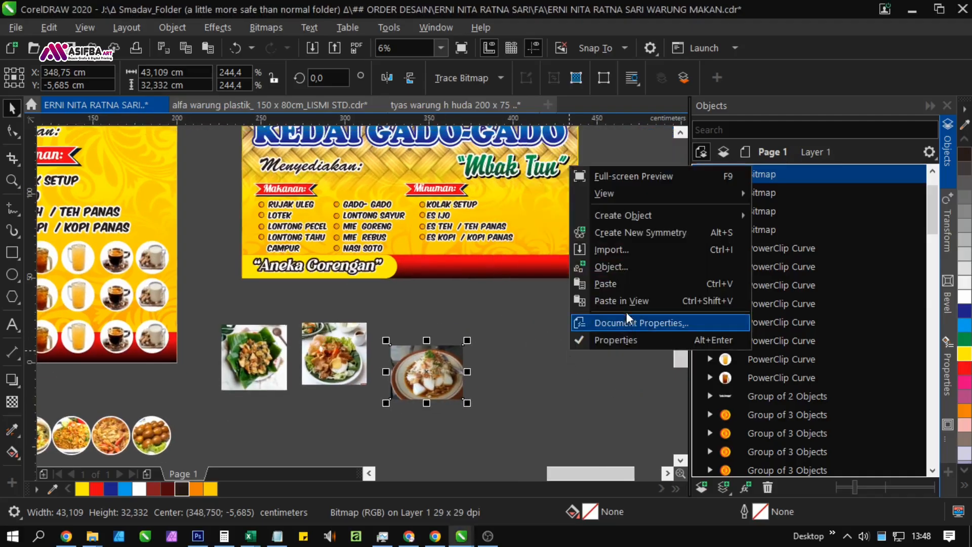
click(624, 302)
drag(374, 304, 535, 378)
Step: Switch to the browser, check the client's requested pictures in the WhatsApp chat and search Google Images for "mie goreng telur"
key(alt+Tab)
key(ctrl+Tab)
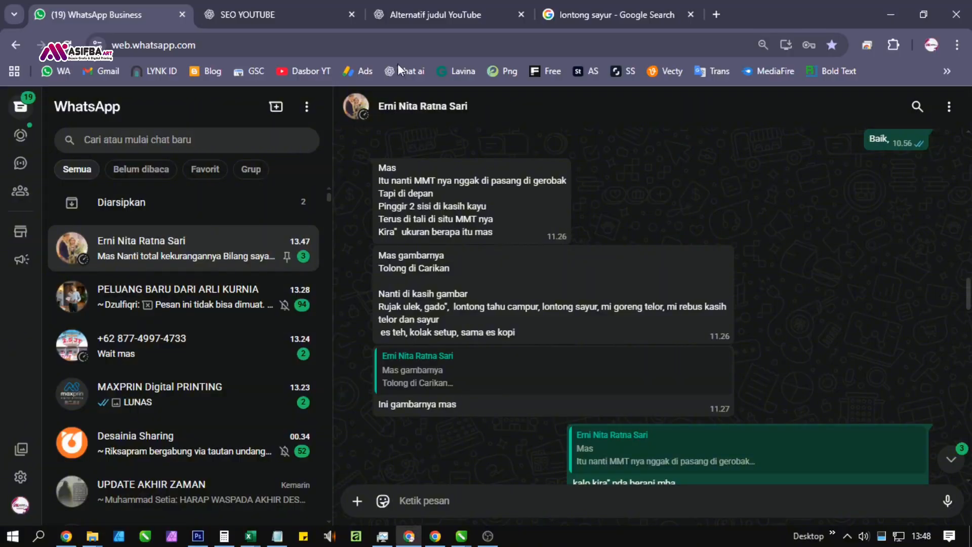
click(616, 15)
drag(194, 119, 17, 129)
text(mie goreng telur)
key(Return)
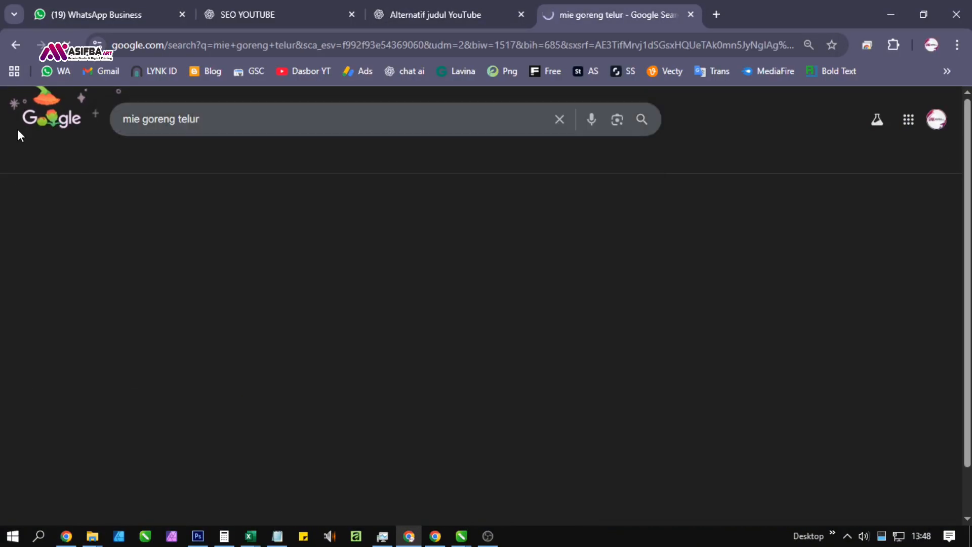
Step: Copy the Halodoc mie goreng photo, paste it in CorelDRAW and place it beside the lontong sayur photo
click(115, 243)
right_click(781, 303)
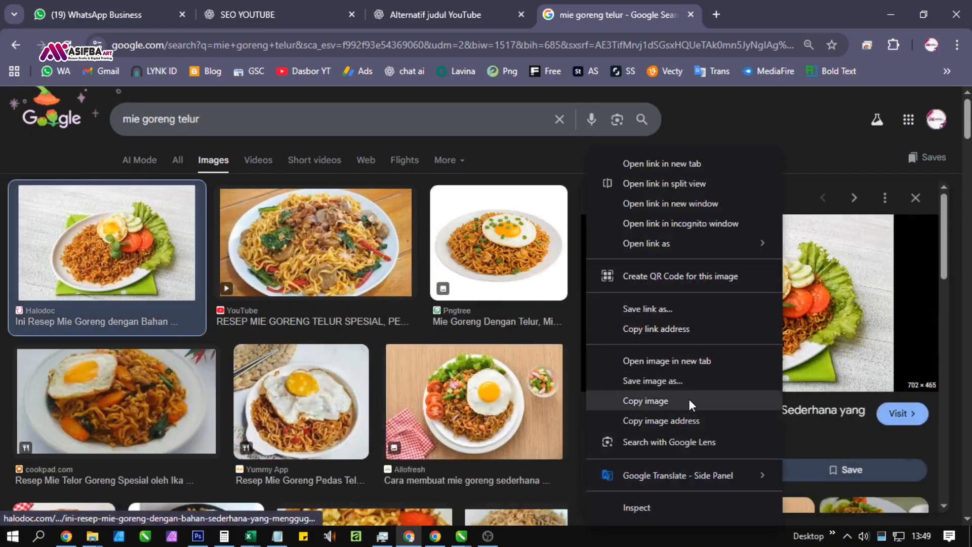
click(688, 399)
key(alt+Tab)
drag(564, 375, 337, 299)
right_click(612, 332)
click(659, 466)
drag(538, 388, 464, 375)
drag(271, 291, 513, 363)
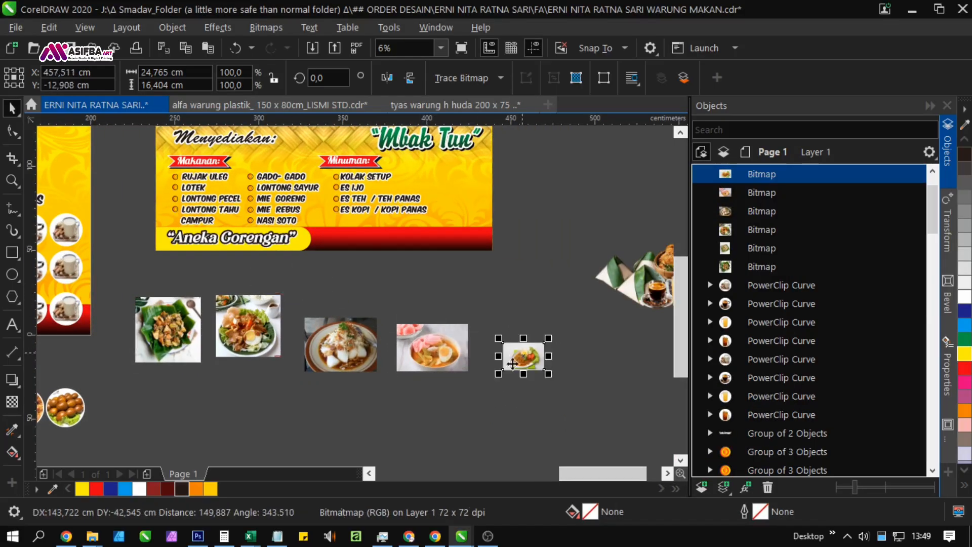
Step: Switch back to the browser and copy the Allofresh mie goreng photo with the fried egg on a wooden table
key(alt+Tab)
scroll(527, 259, down, 1)
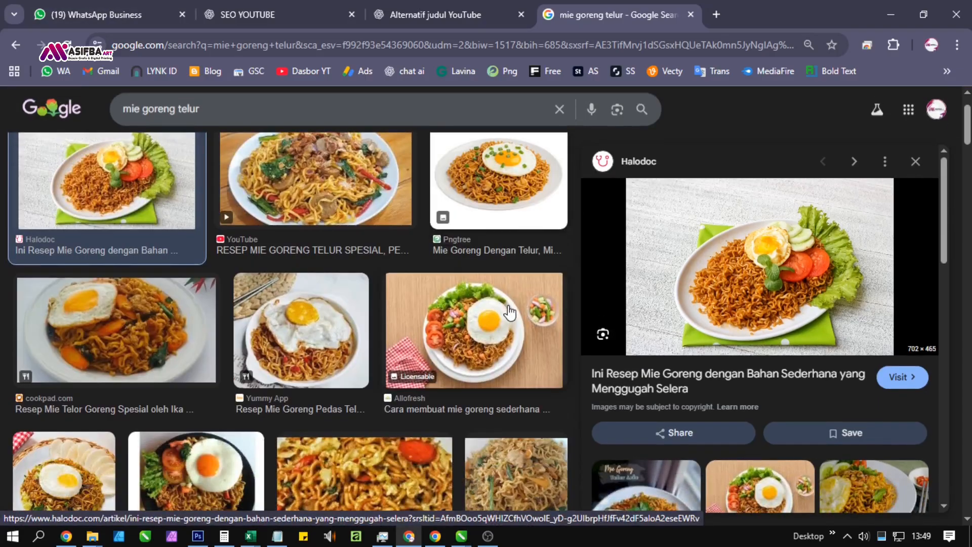
click(507, 309)
right_click(590, 324)
click(678, 398)
Step: Switch to CorelDRAW, paste the second mie goreng photo and move it under the lotek photo below the square banner
key(alt+Tab)
right_click(468, 380)
click(520, 332)
scroll(479, 367, up, 1)
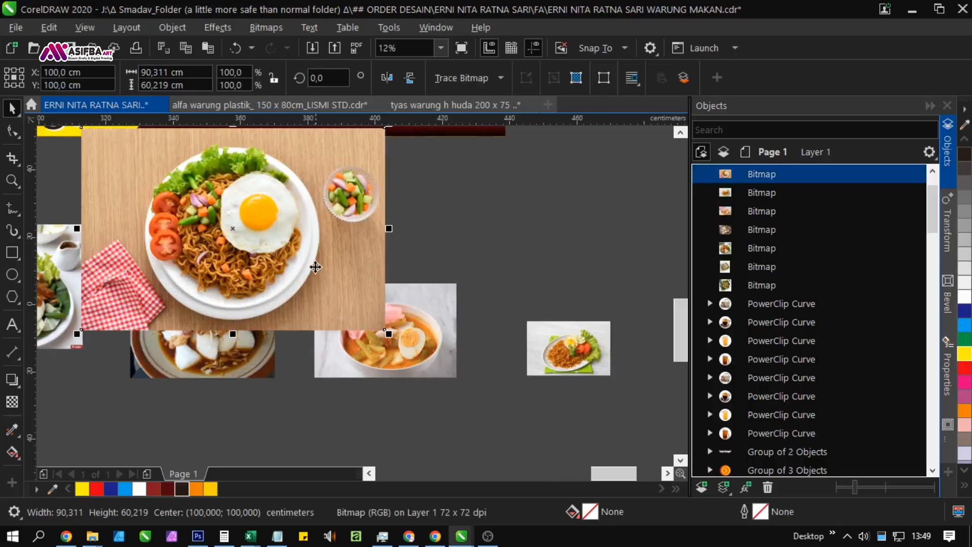
scroll(316, 274, down, 1)
drag(316, 273, 467, 419)
scroll(430, 339, up, 1)
scroll(456, 278, down, 2)
scroll(445, 353, down, 2)
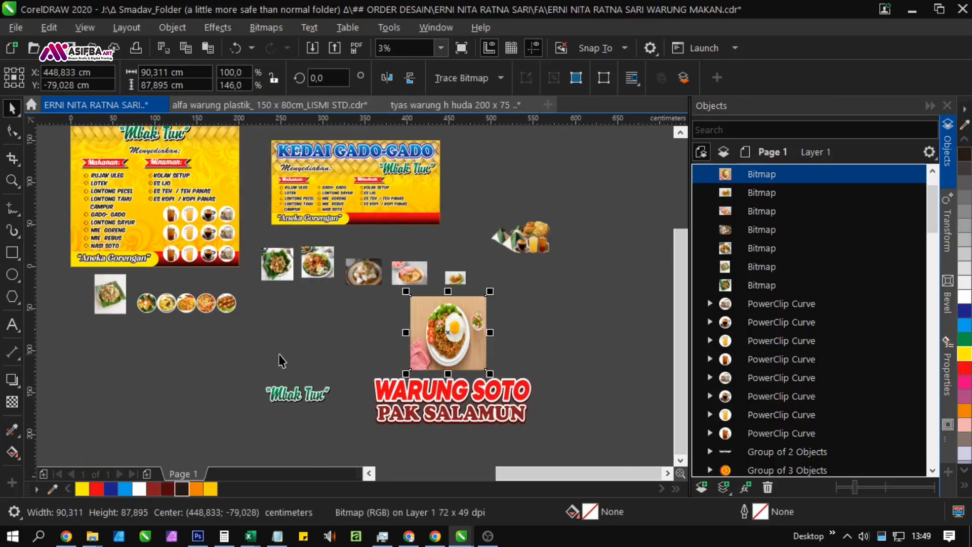
drag(167, 369, 86, 364)
Step: Switch to the browser, recheck the client's picture list in WhatsApp and search Google Images for "mie rebus telur"
key(alt+Tab)
click(110, 15)
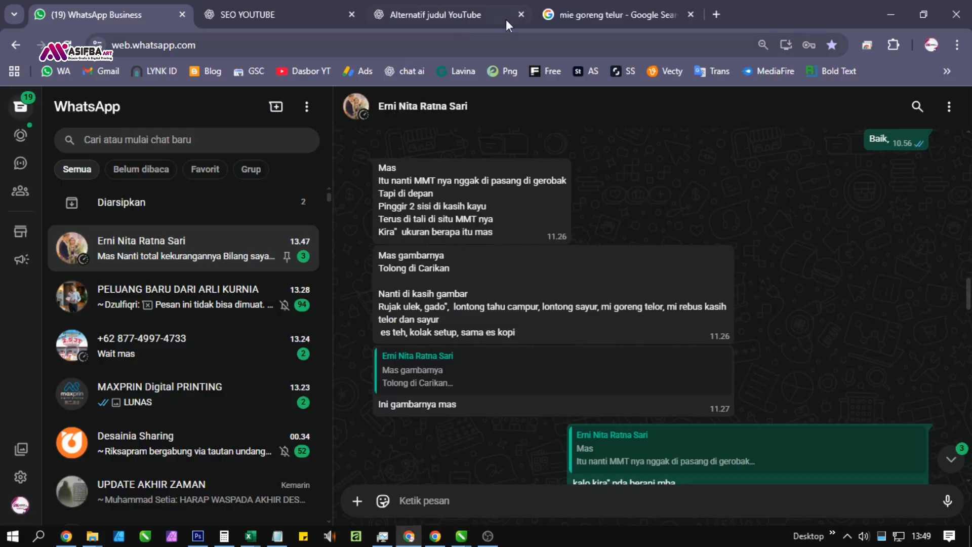
click(612, 14)
double_click(154, 109)
text(rebus telur)
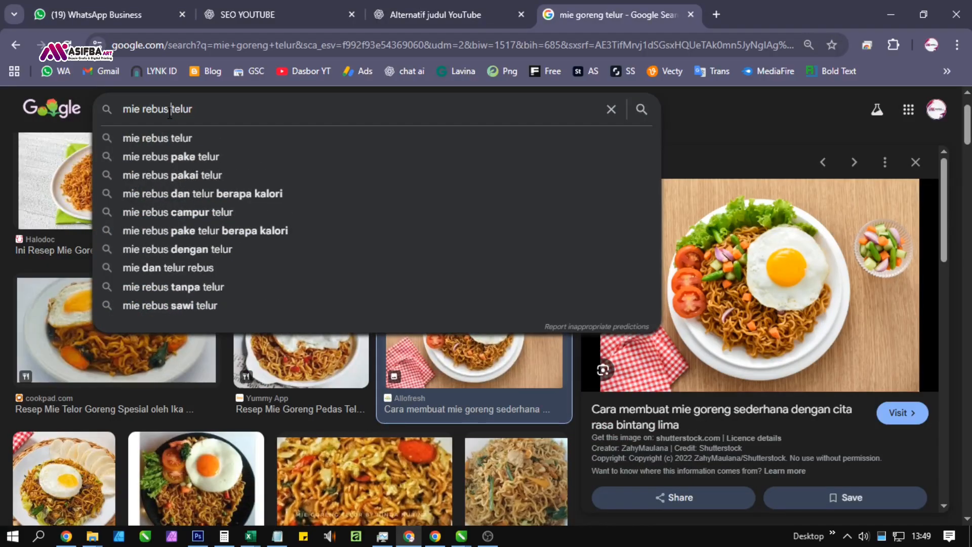
key(Return)
Step: Copy a photo of a bowl of mie rebus telur from the image results
click(514, 288)
right_click(785, 329)
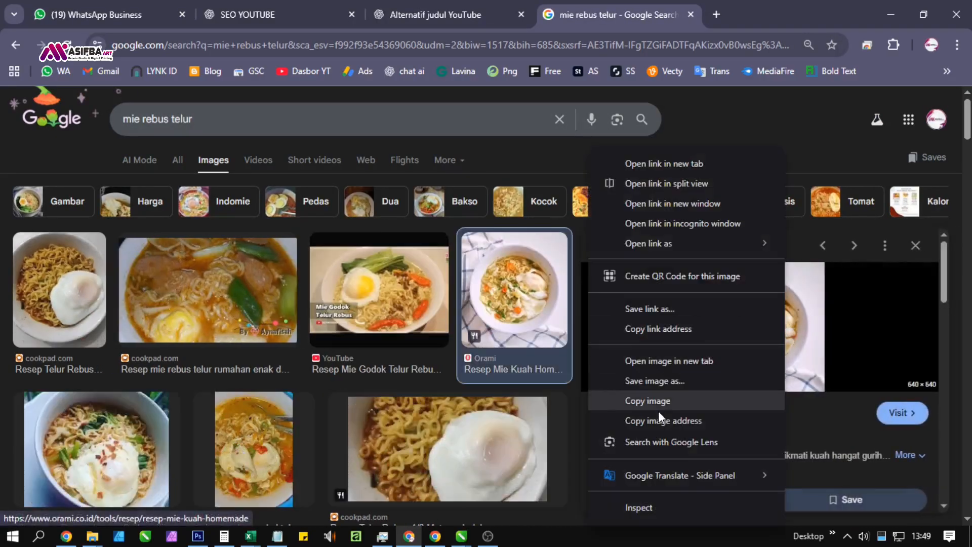
click(658, 407)
click(658, 375)
Step: Switch to CorelDRAW, paste the mie rebus photo and place it beside the small mie goreng photo
key(alt+Tab)
right_click(504, 178)
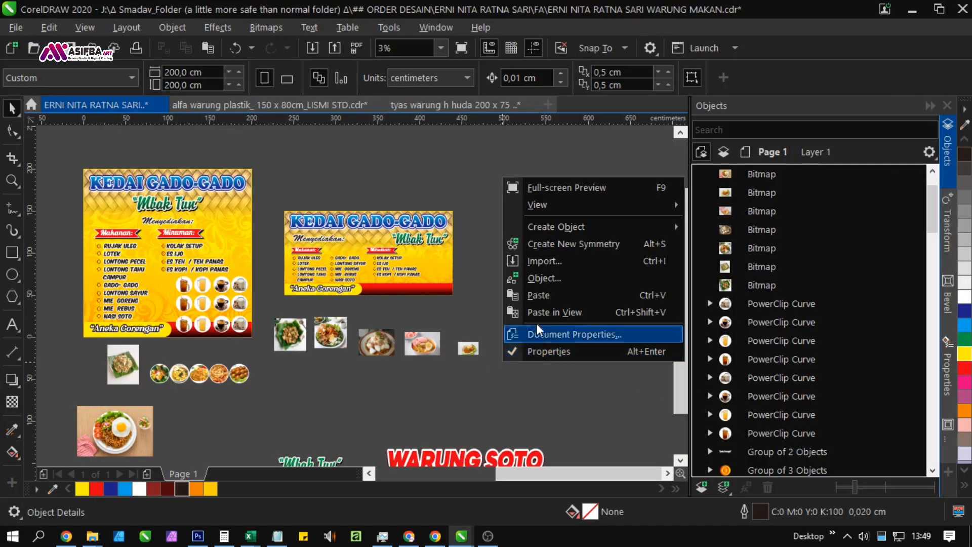
click(555, 312)
scroll(397, 329, up, 1)
drag(316, 271, 586, 373)
scroll(585, 374, up, 1)
Step: Switch to the browser, check the requested drinks in the WhatsApp chat and search Google Images for "kolak setup"
key(alt+Tab)
click(108, 15)
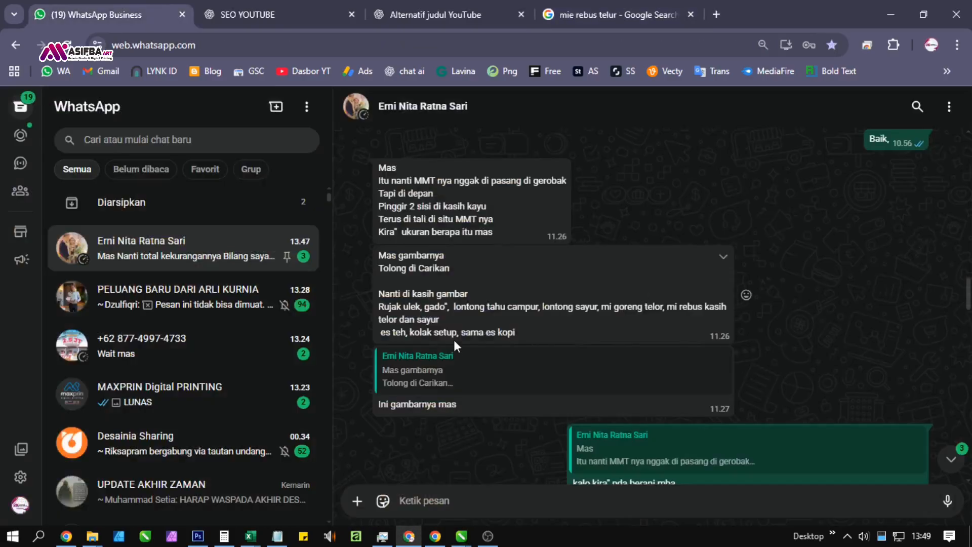
key(alt+Tab)
scroll(444, 391, down, 1)
key(alt+Tab)
click(611, 14)
drag(198, 119, 102, 119)
text(kolak setup)
key(Return)
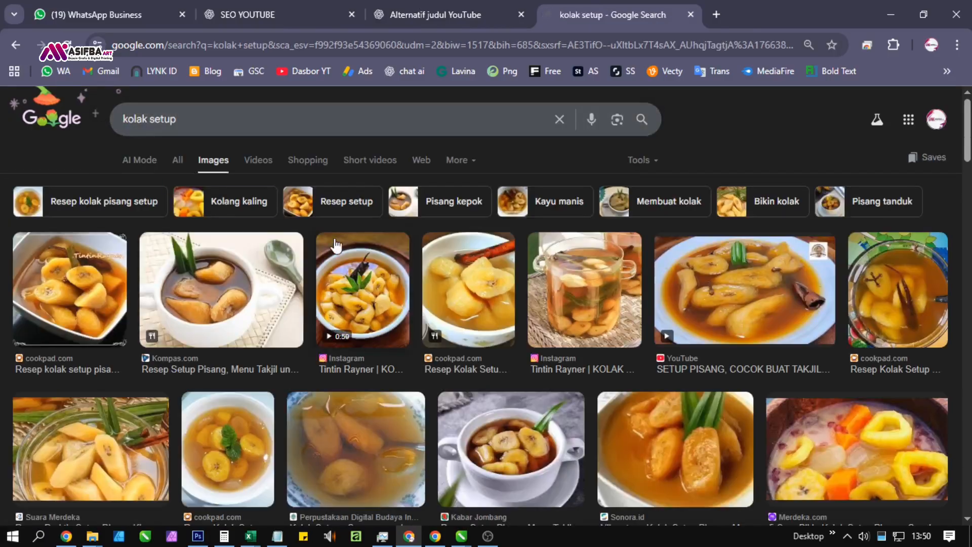
Step: Copy the Kompas.com kolak setup photo from the image results
scroll(427, 333, down, 4)
scroll(428, 327, up, 4)
click(223, 299)
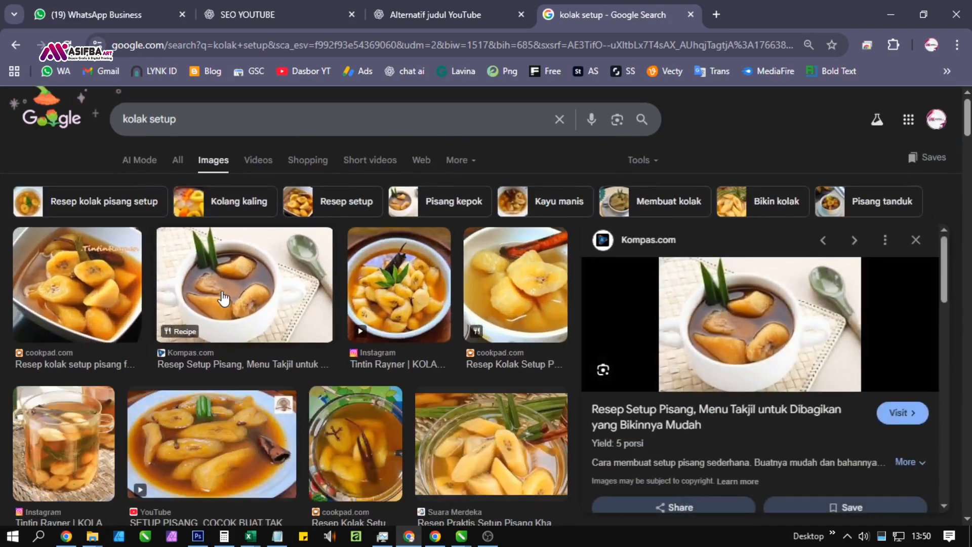
right_click(755, 314)
click(797, 399)
Step: Copy the Kabar Jombang kolak setup photo with the white cup and saucer from the image results
scroll(789, 390, down, 3)
scroll(789, 390, up, 1)
click(864, 441)
right_click(769, 312)
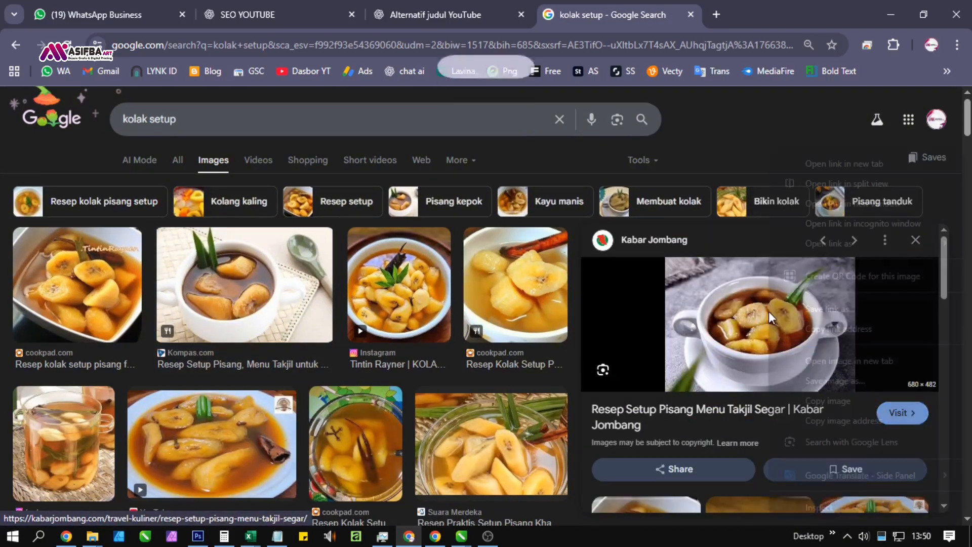
click(810, 400)
Step: Switch to CorelDRAW, paste the kolak setup photo and place it near the other food photos below the landscape banner
key(alt+Tab)
scroll(490, 294, down, 1)
right_click(406, 204)
click(476, 338)
scroll(480, 338, down, 1)
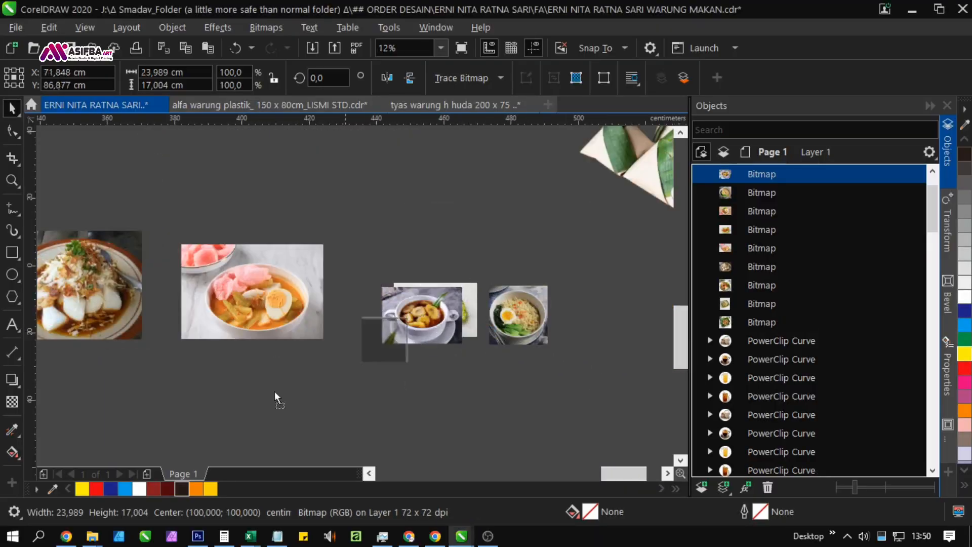
scroll(385, 360, down, 2)
scroll(158, 391, up, 1)
drag(275, 398, 226, 416)
scroll(213, 324, up, 2)
Step: Switch to the browser, check the remaining requested drink in the WhatsApp chat and search Google Images for "es kopi"
key(alt+Tab)
key(ctrl+Tab)
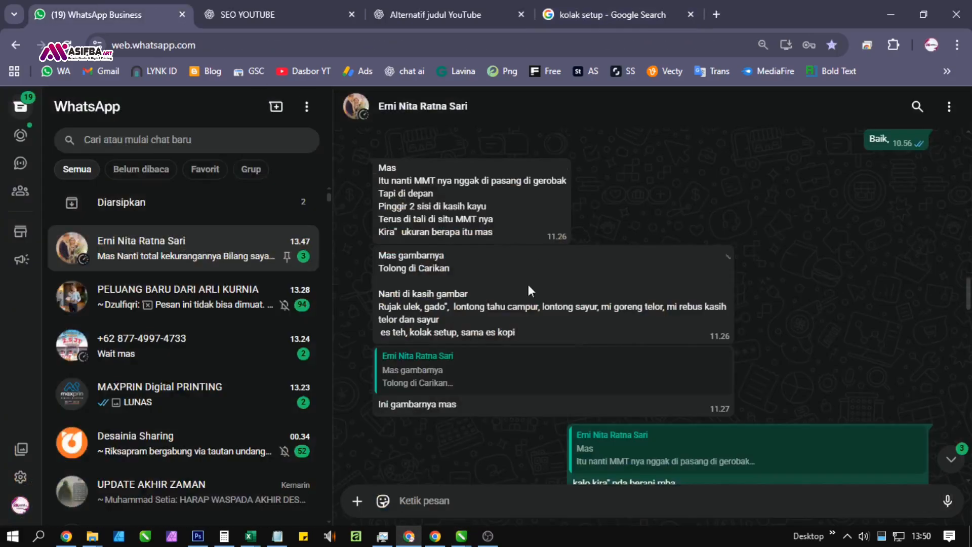
click(577, 6)
drag(178, 119, 63, 133)
text(es kopi)
key(Return)
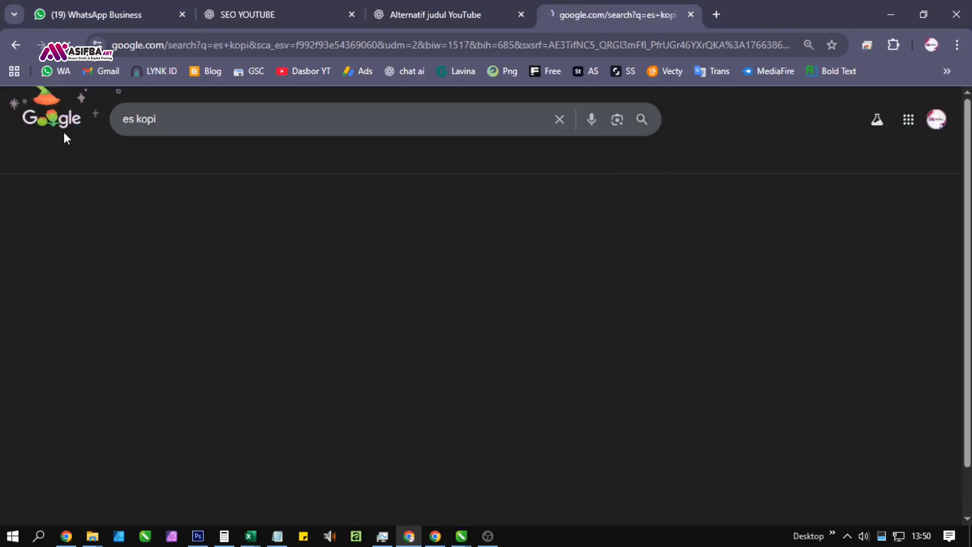
Step: Copy the Kompas.com photo of two iced coffee glasses, paste it in CorelDRAW and move it below the landscape banner
scroll(774, 311, down, 1)
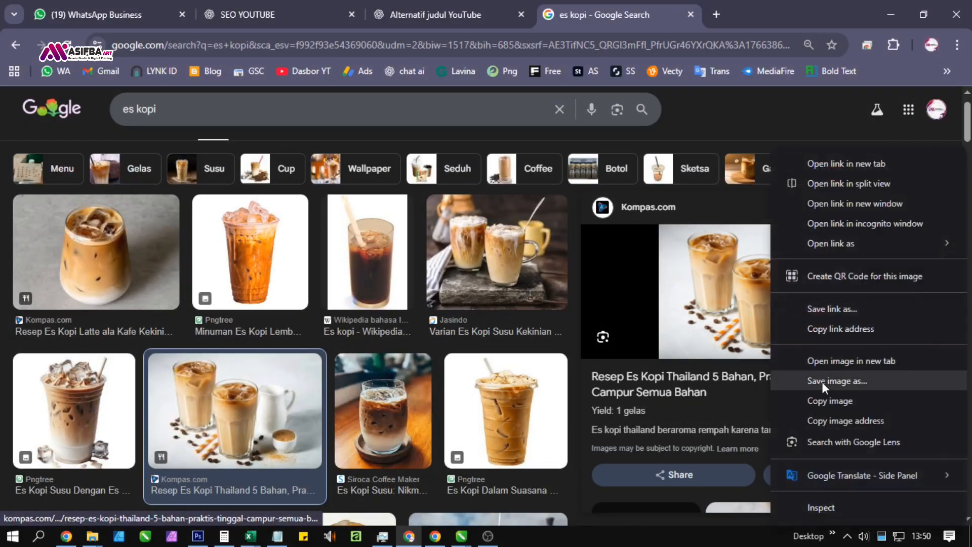
click(829, 401)
key(alt+Tab)
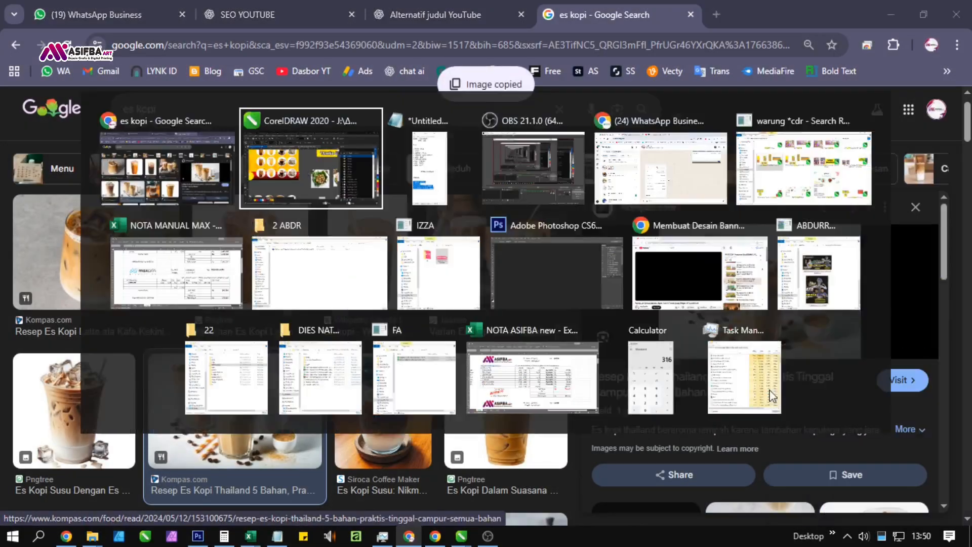
right_click(556, 421)
click(586, 378)
scroll(309, 297, down, 2)
drag(308, 297, 578, 384)
drag(587, 379, 329, 438)
Step: Arrange the kolak setup and iced coffee photos side by side in a row under the other food photos
scroll(321, 362, up, 1)
drag(521, 325, 454, 412)
drag(354, 396, 447, 383)
drag(549, 393, 274, 400)
scroll(444, 358, down, 1)
drag(490, 327, 403, 354)
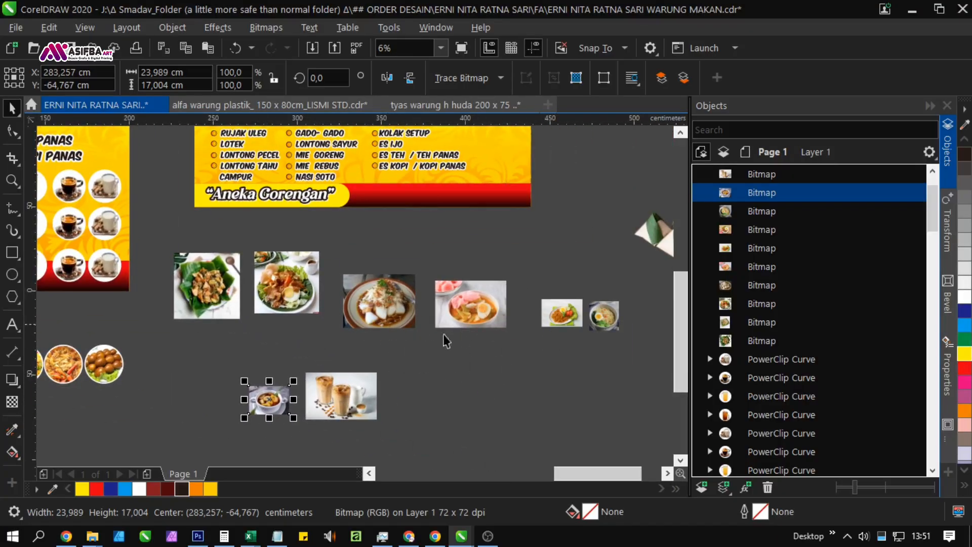
Step: Move the column of three circular iced tea pictures off the square banner to below the circular food pictures
drag(139, 322, 286, 357)
click(186, 348)
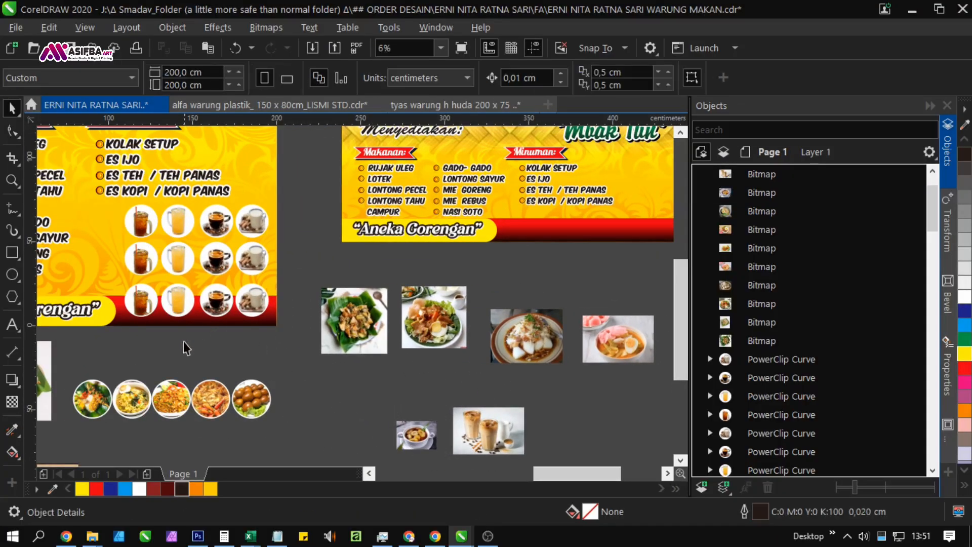
drag(100, 216, 99, 202)
drag(126, 259, 249, 197)
drag(234, 417, 237, 407)
drag(332, 302, 306, 363)
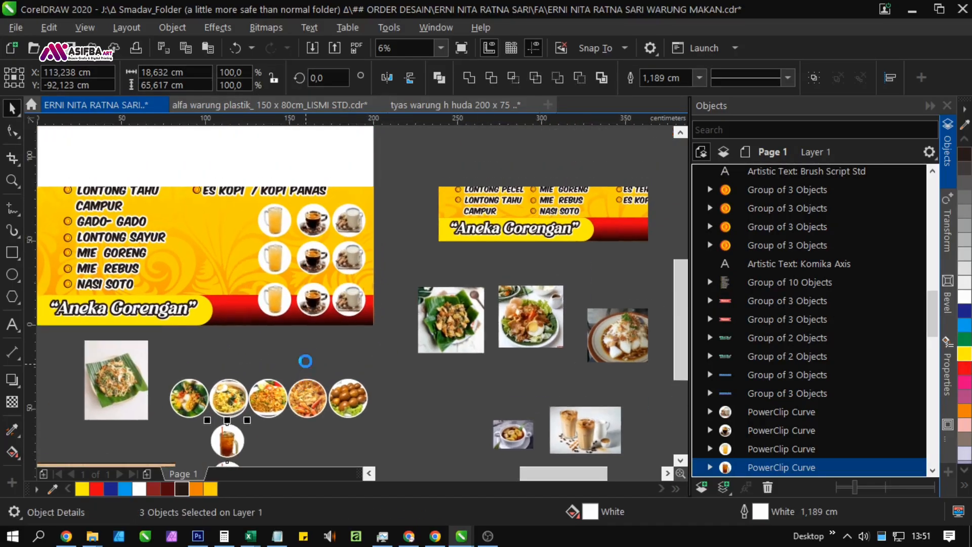
Step: Copy the grid of nine circular drink pictures from the square banner onto the landscape banner's lower corner beside the drinks list
drag(366, 340, 130, 204)
click(301, 358)
drag(240, 267, 542, 228)
right_click(542, 229)
scroll(529, 256, up, 1)
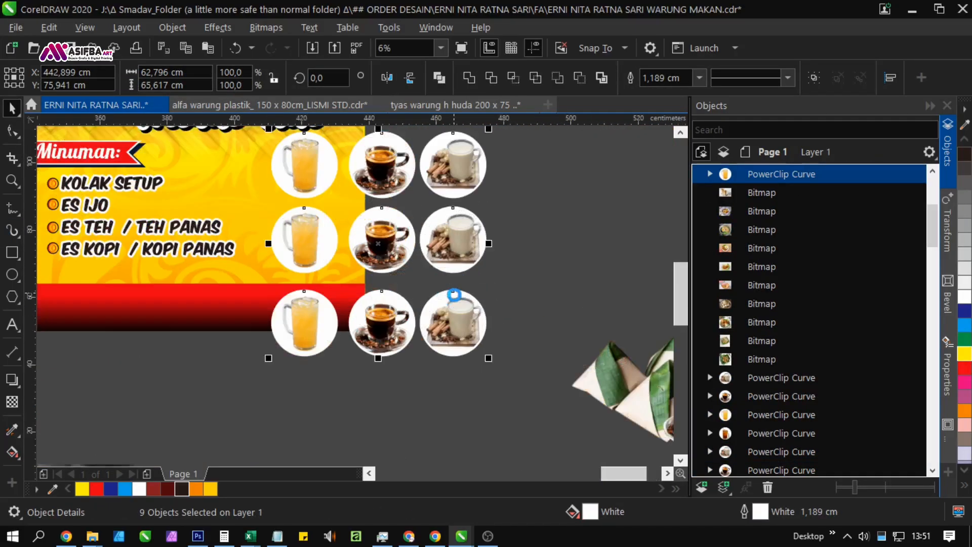
Step: Scale the copied drink grid down to about 46.6 cm wide and fit it inside the landscape banner, beside the drinks list
drag(391, 319, 387, 314)
drag(334, 290, 429, 335)
drag(424, 242, 378, 269)
drag(281, 368, 281, 368)
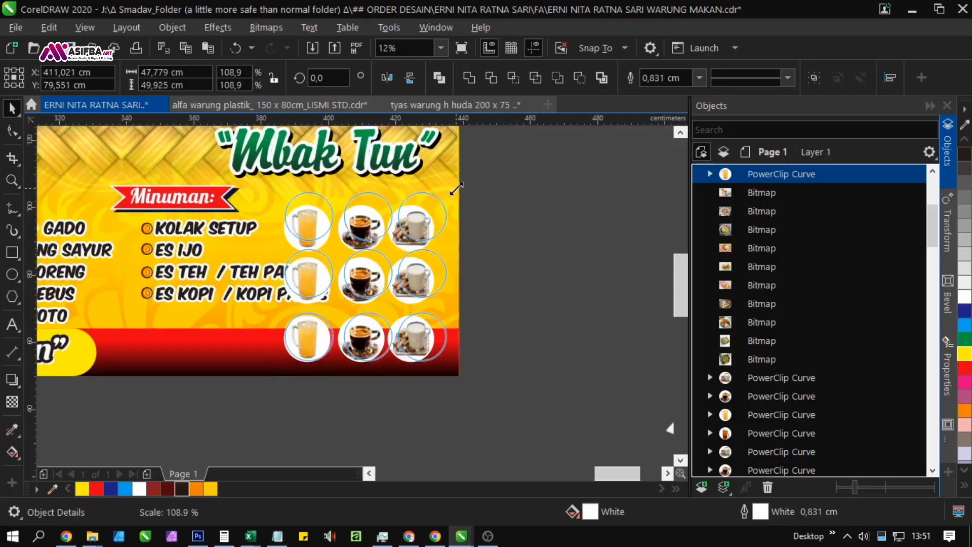
drag(456, 189, 452, 192)
click(469, 243)
Step: Try to break "ES TEH / TEH PANAS" and "ES KOPI / KOPI PANAS" onto new lines before each slash in the landscape banner's drinks list
drag(215, 282, 336, 282)
scroll(337, 283, up, 1)
double_click(343, 271)
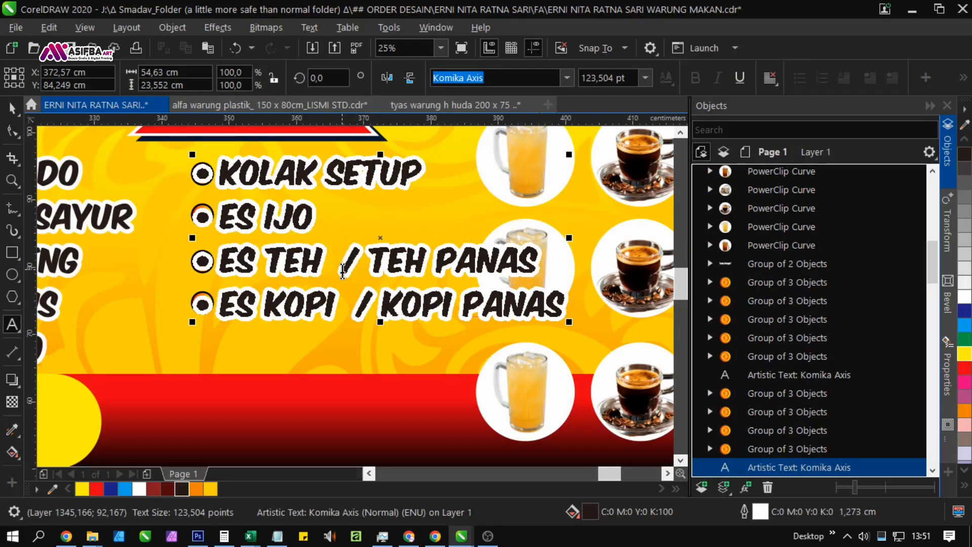
key(Return)
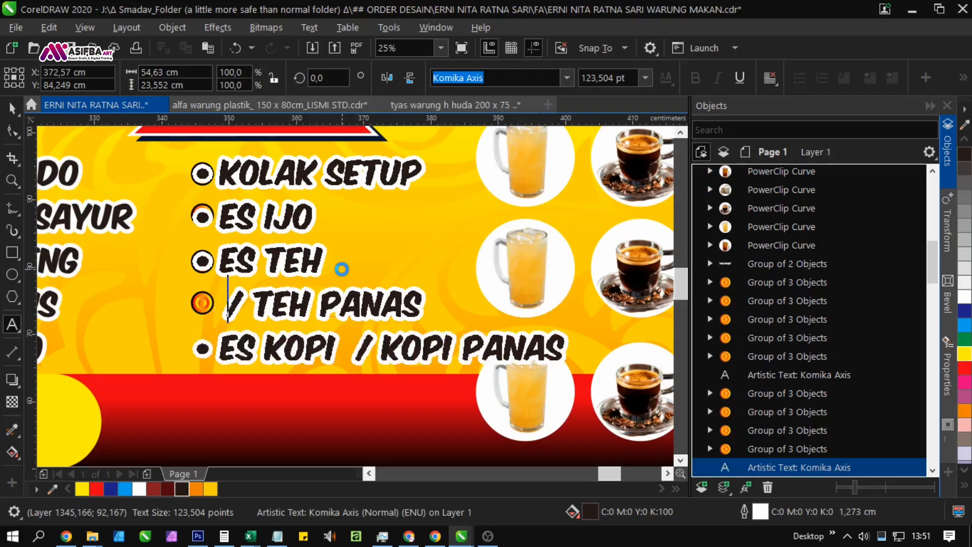
key(Return)
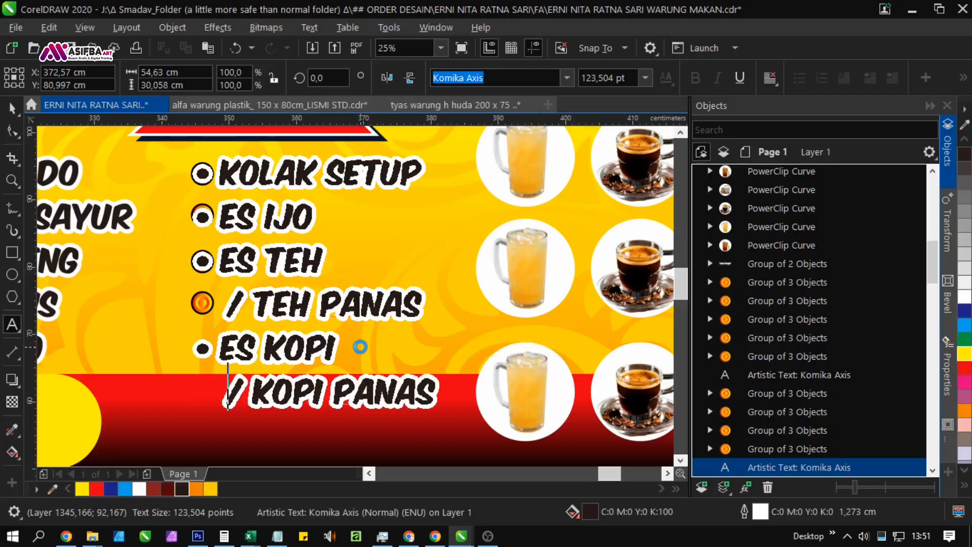
scroll(266, 314, down, 2)
click(13, 110)
drag(302, 426, 393, 366)
click(473, 336)
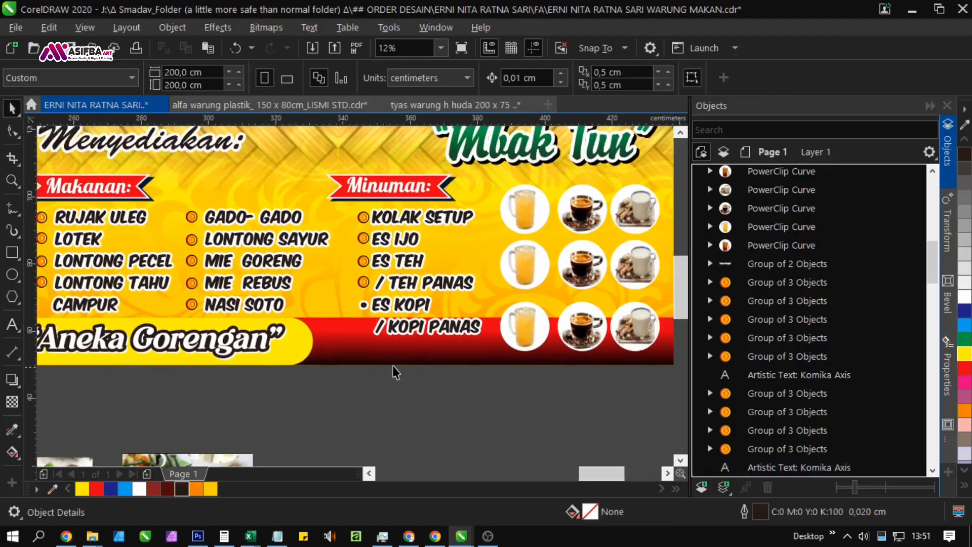
drag(638, 321, 412, 332)
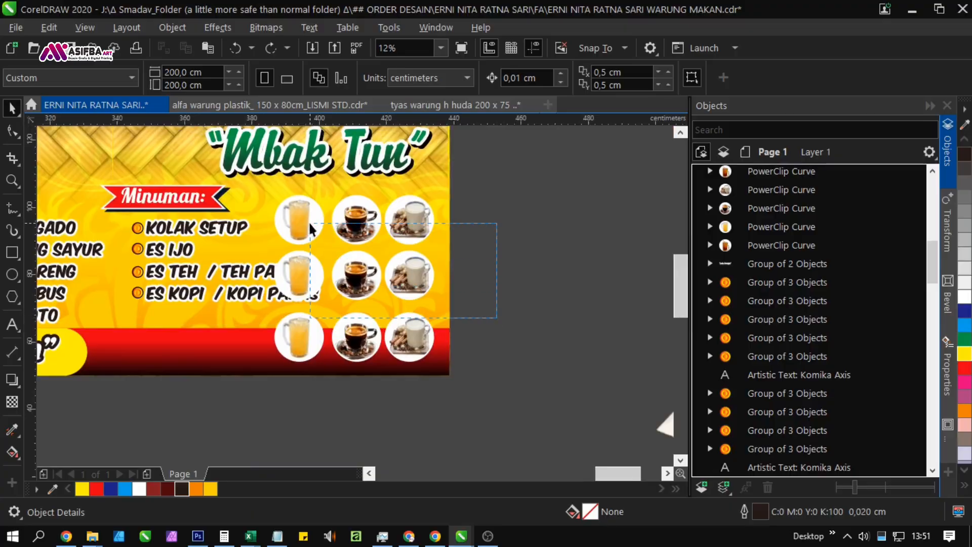
Step: Delete the orange drink circle from the middle row of the landscape banner's drink grid
click(300, 274)
shift+click(304, 221)
drag(299, 222, 216, 367)
click(349, 416)
drag(377, 390, 498, 328)
key(ctrl+z)
click(433, 298)
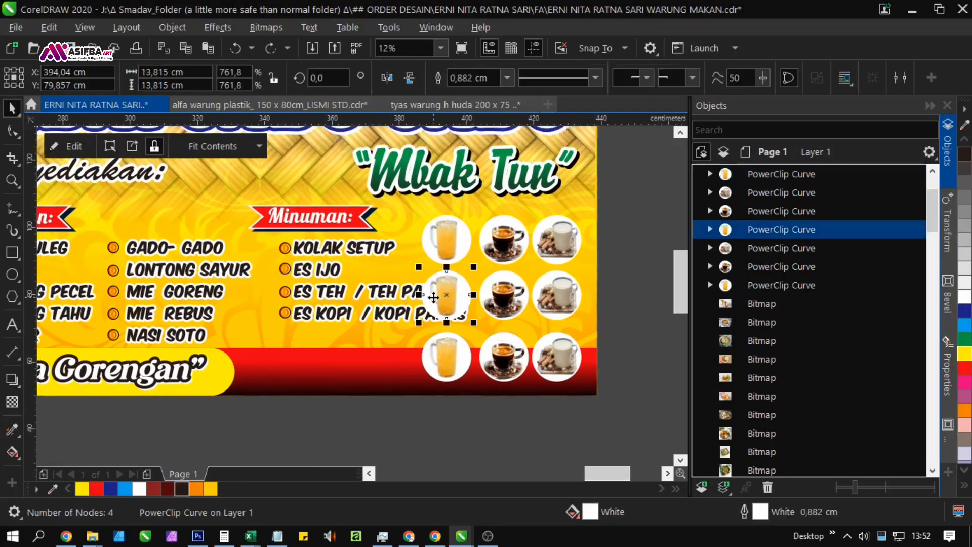
key(Delete)
Step: Duplicate the bottom row of three drink circles toward the "Aneka Gorengan" label to form a row of six
drag(481, 289, 489, 231)
click(442, 316)
drag(466, 344, 390, 358)
click(527, 386)
drag(339, 284, 338, 284)
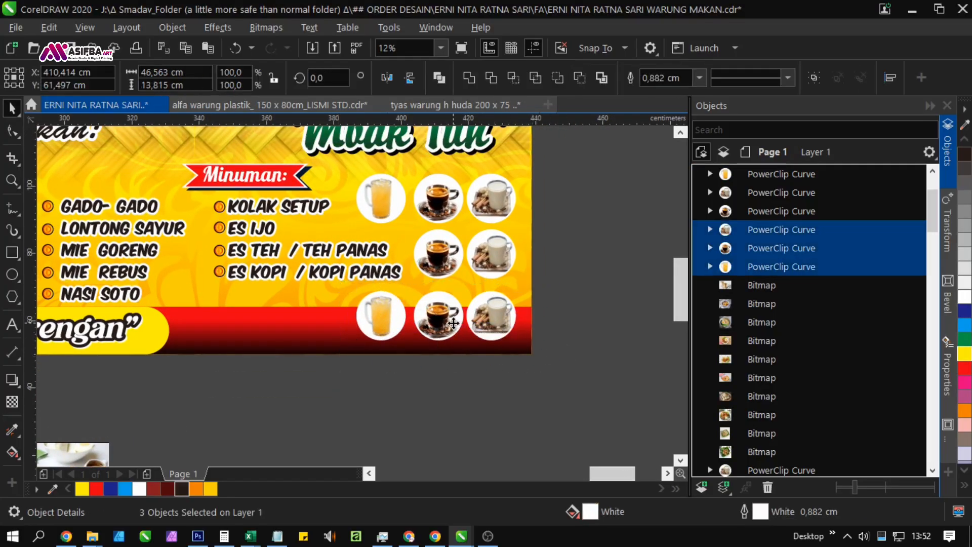
drag(453, 327, 284, 327)
Step: Delete the orange drink circle from the top row of the landscape banner's drink grid
click(387, 205)
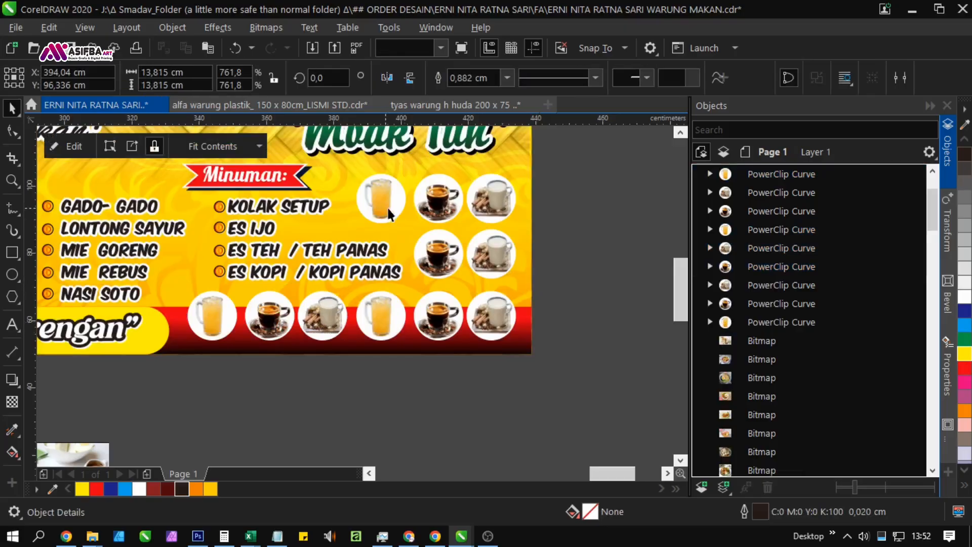
shift+click(438, 200)
key(Delete)
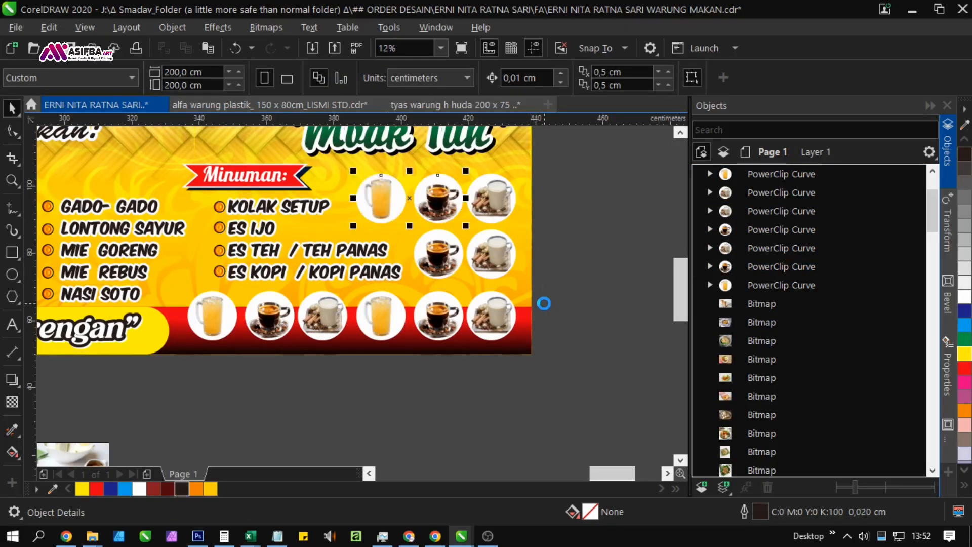
click(544, 303)
click(377, 207)
key(Delete)
Step: Move the first three food photos from below the landscape banner to its outer side and scale them down
scroll(406, 262, down, 1)
scroll(409, 263, down, 1)
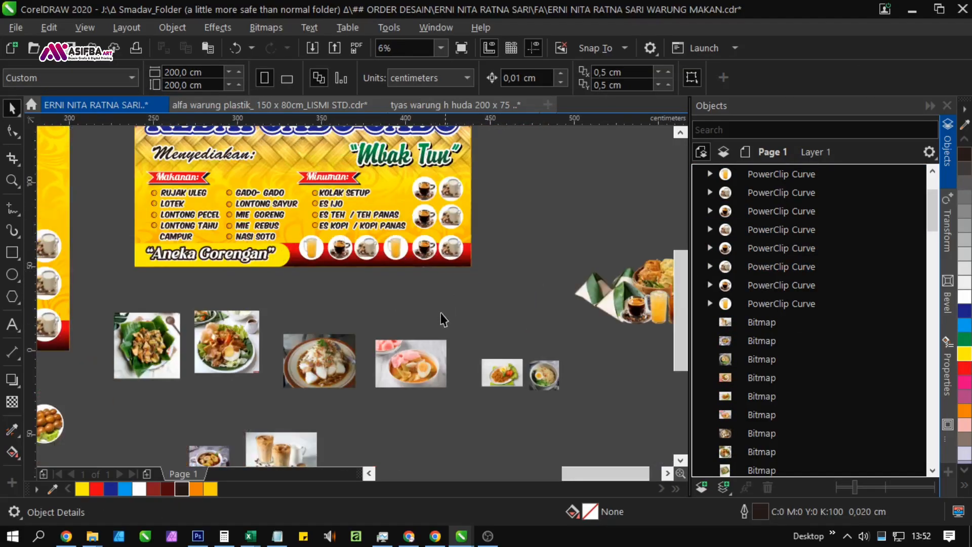
click(154, 346)
shift+click(226, 343)
drag(330, 372, 532, 274)
scroll(395, 237, up, 1)
drag(488, 249, 513, 203)
click(421, 305)
drag(410, 391, 599, 311)
drag(576, 229, 540, 314)
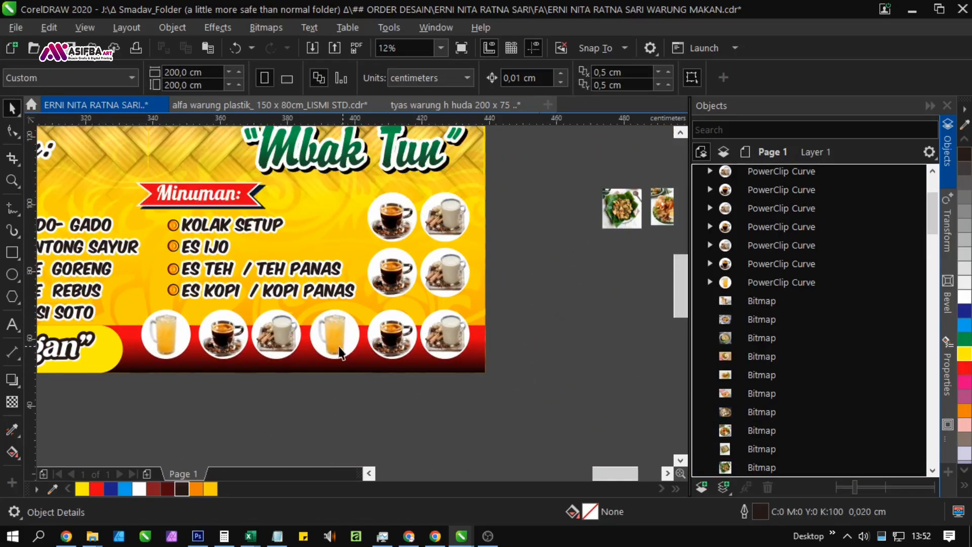
Step: Shift the circles in the landscape banner's bottom row horizontally to even out the spacing between them
scroll(386, 331, down, 1)
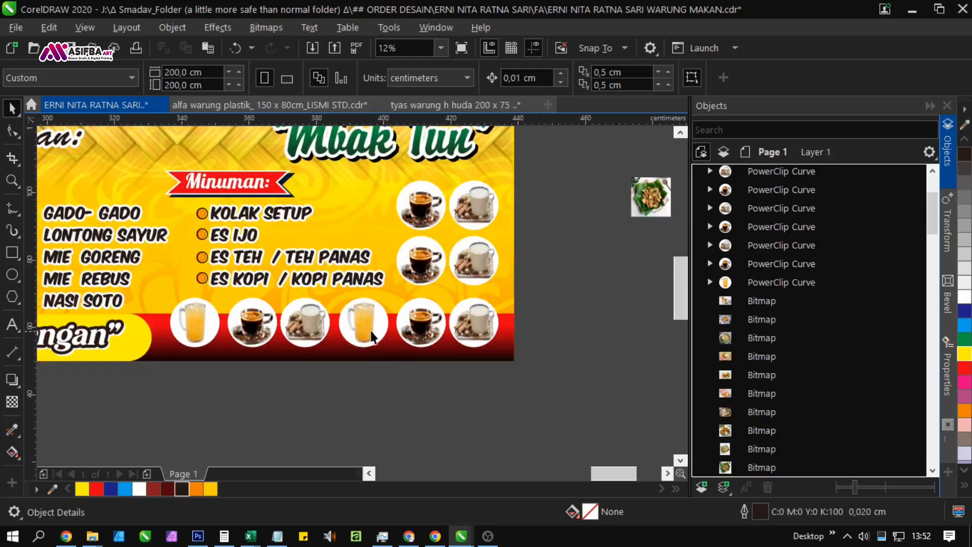
scroll(370, 331, up, 2)
drag(340, 338, 446, 316)
scroll(357, 329, down, 2)
scroll(375, 318, up, 3)
scroll(446, 318, down, 1)
drag(319, 322, 333, 322)
drag(220, 323, 232, 324)
scroll(232, 324, down, 1)
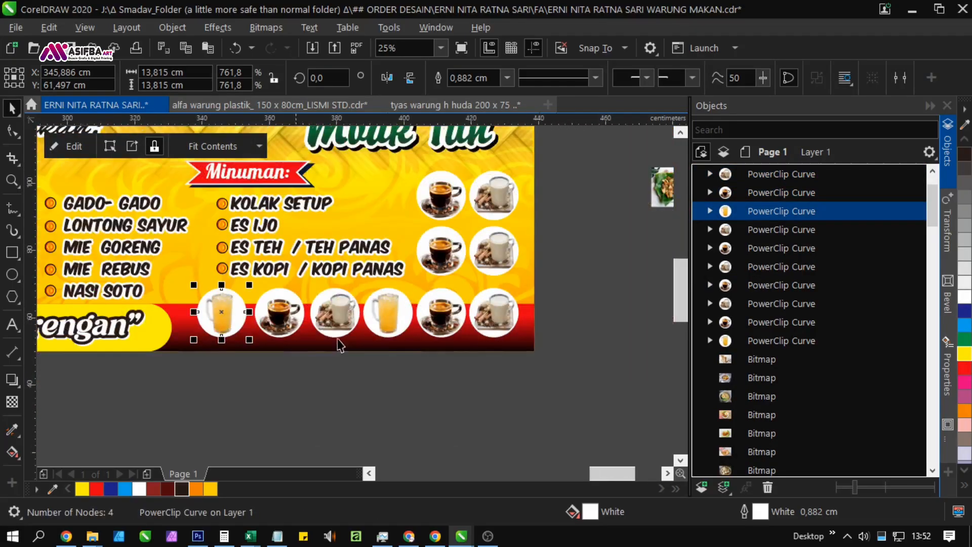
Step: Move the upper circle rows down so the vertical gaps between the three rows match
click(549, 340)
drag(576, 291, 571, 323)
drag(494, 278, 495, 293)
scroll(496, 293, down, 1)
click(563, 335)
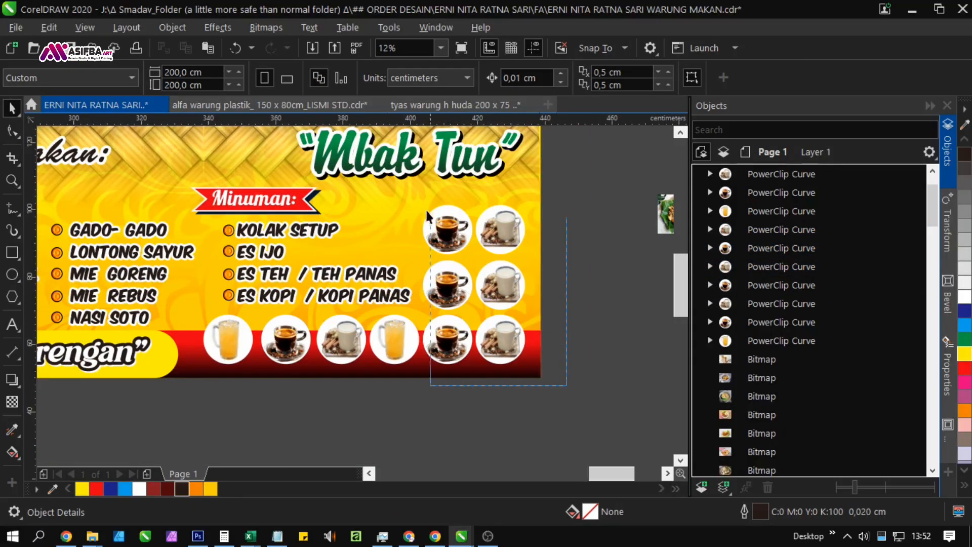
Step: Select all ten drink circles on the landscape banner and enlarge them together to about 100.9 cm overall width
drag(426, 212, 418, 202)
drag(437, 404, 169, 309)
scroll(489, 358, up, 1)
drag(563, 373, 587, 390)
drag(539, 325, 548, 372)
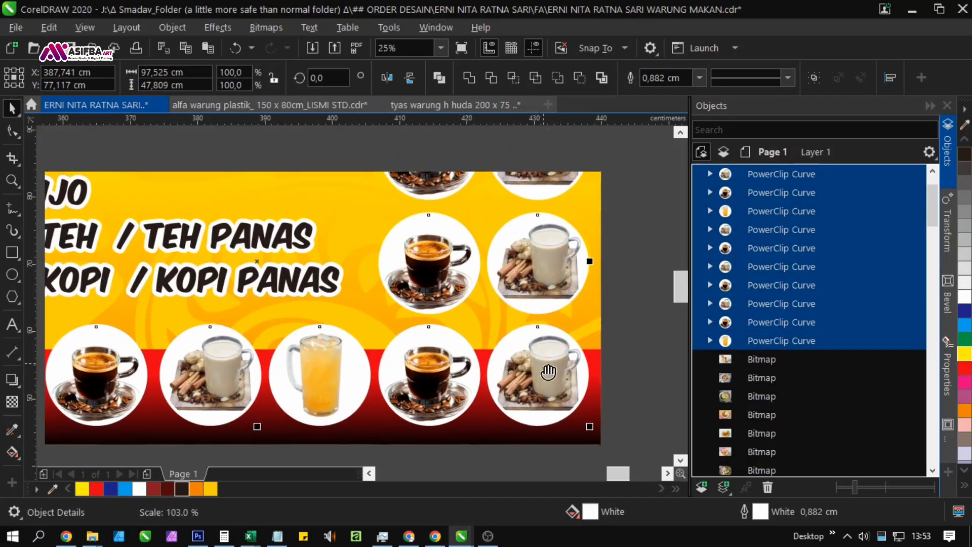
scroll(548, 372, down, 1)
drag(231, 234, 217, 227)
drag(220, 409, 297, 316)
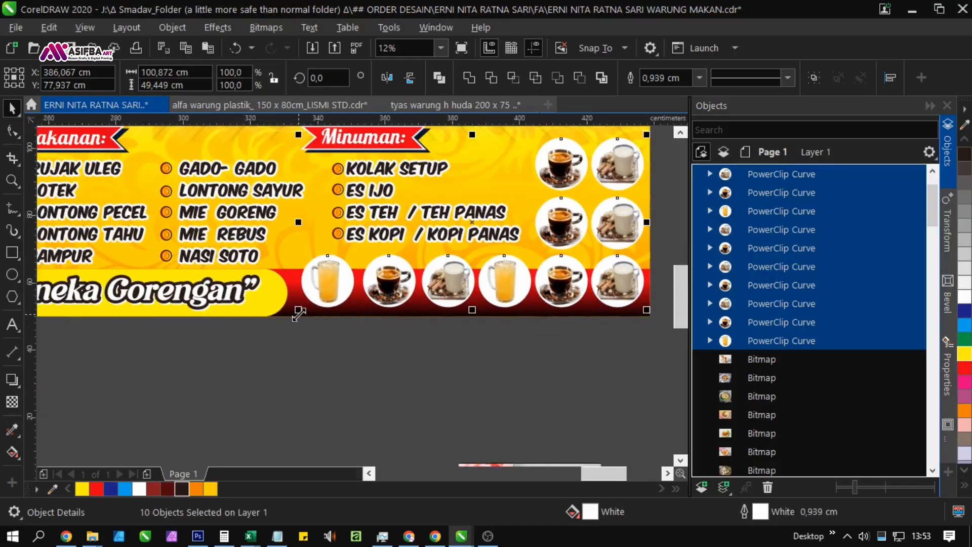
Step: Reduce the height of the red strip along the landscape banner's bottom edge to about 7.07 cm
click(316, 307)
scroll(318, 306, up, 1)
drag(307, 260, 306, 271)
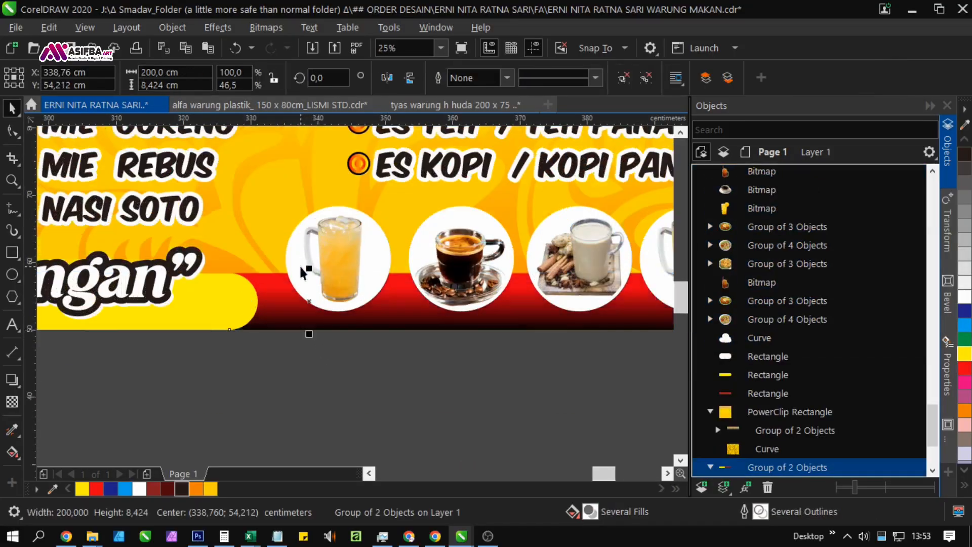
key(ctrl+z)
ctrl+click(278, 318)
drag(309, 231, 310, 278)
scroll(310, 278, down, 1)
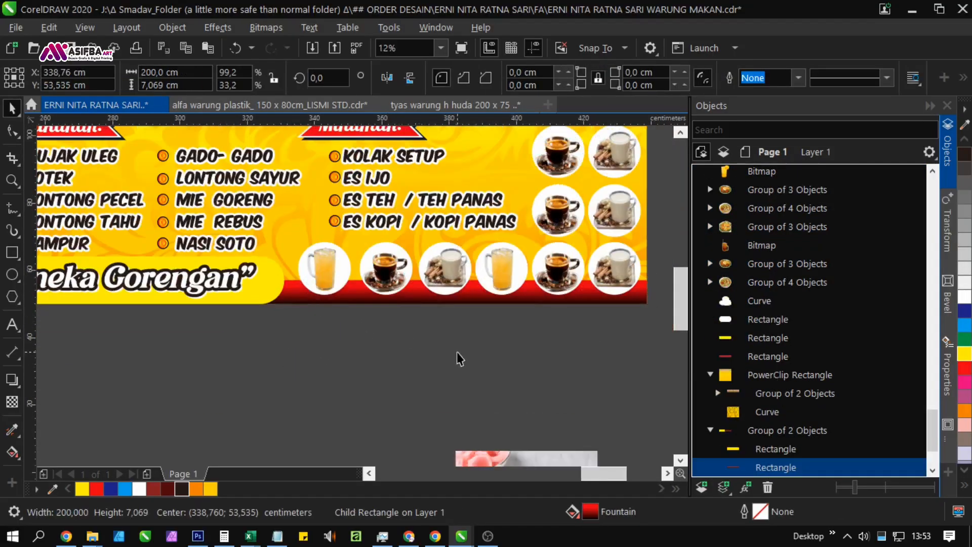
click(458, 357)
scroll(485, 308, down, 1)
Step: Extract the coffee picture from the top row's first circle and delete it, leaving the circle empty
drag(433, 245, 440, 297)
scroll(439, 297, up, 1)
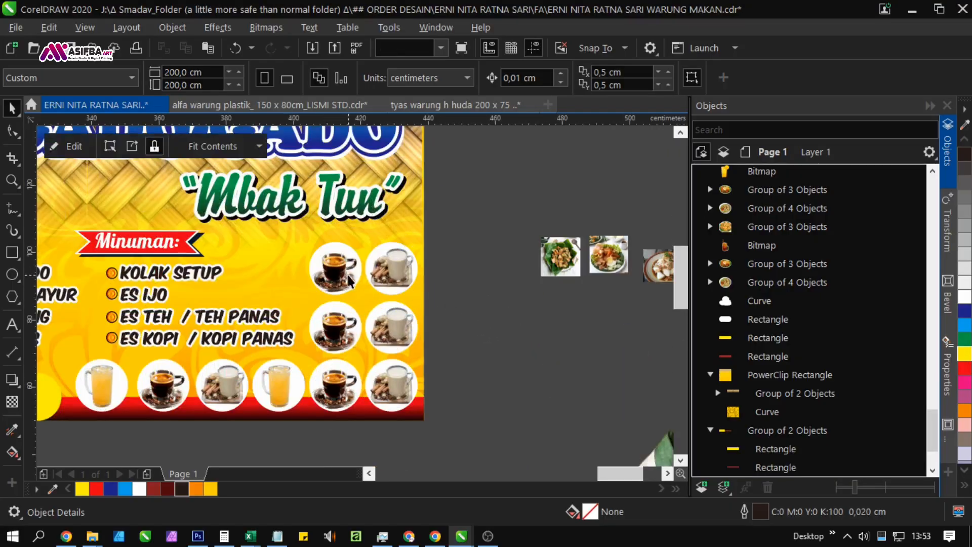
right_click(349, 268)
click(429, 59)
click(338, 274)
key(Delete)
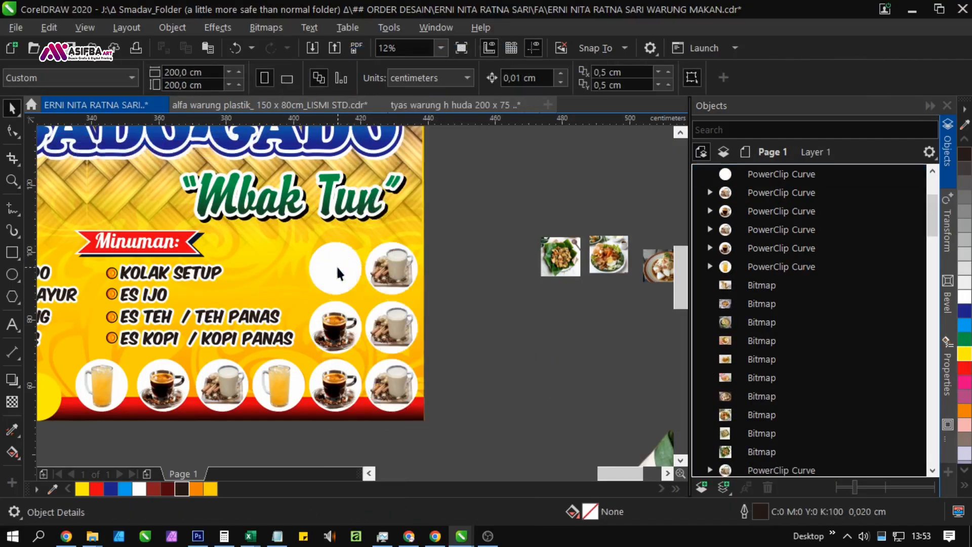
Step: Remove the PowerClip frames and contents from the top row's milk circle and both middle-row circles
right_click(389, 276)
mouse_move(446, 295)
click(630, 338)
click(551, 301)
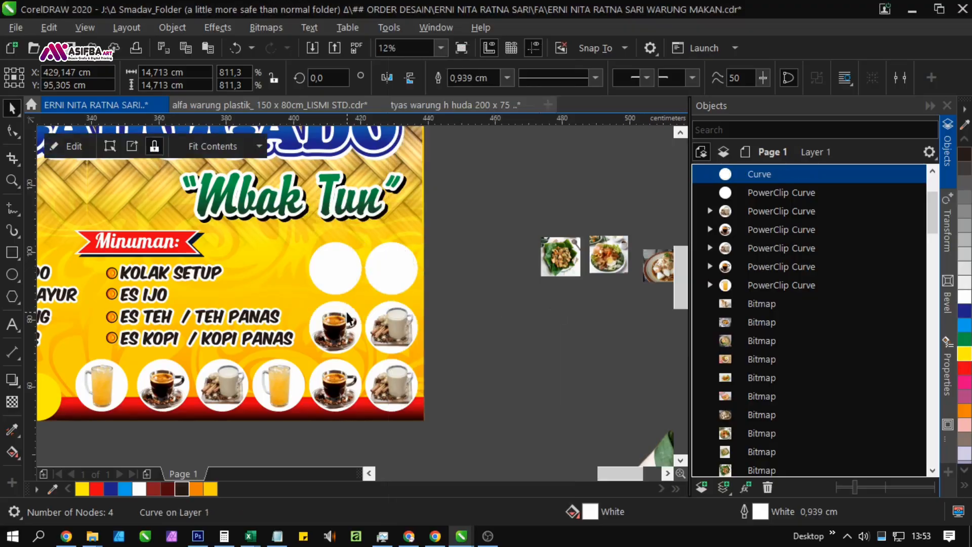
right_click(346, 315)
mouse_move(391, 297)
click(555, 338)
click(551, 301)
right_click(398, 324)
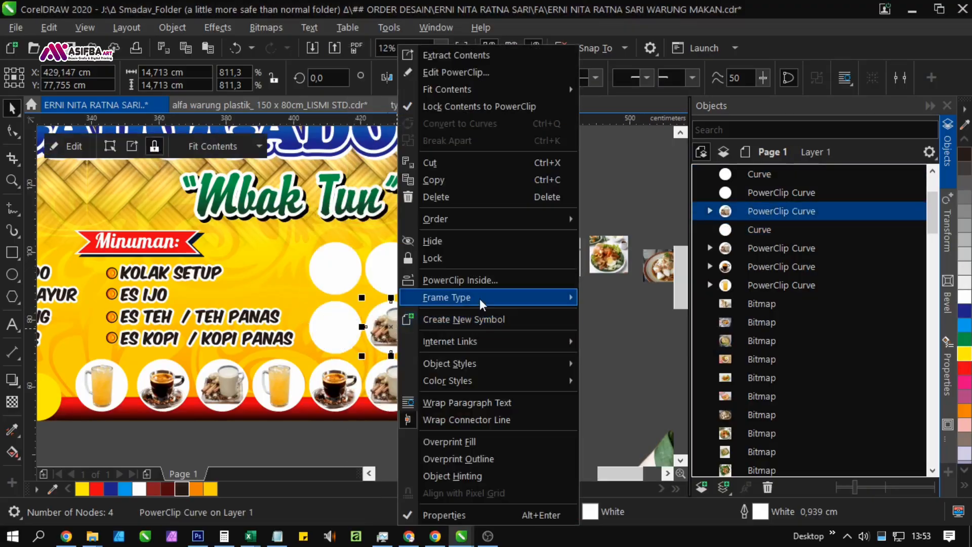
mouse_move(534, 302)
click(612, 339)
click(551, 301)
Step: Remove the PowerClip frames and contents from the first two circles of the bottom row
click(98, 385)
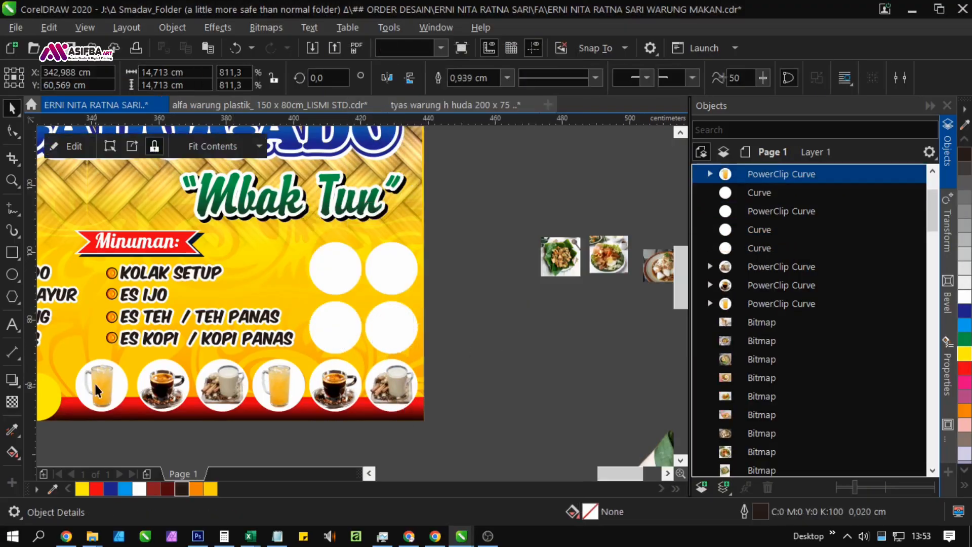
right_click(99, 385)
mouse_move(137, 298)
click(324, 338)
click(549, 301)
click(178, 385)
right_click(178, 385)
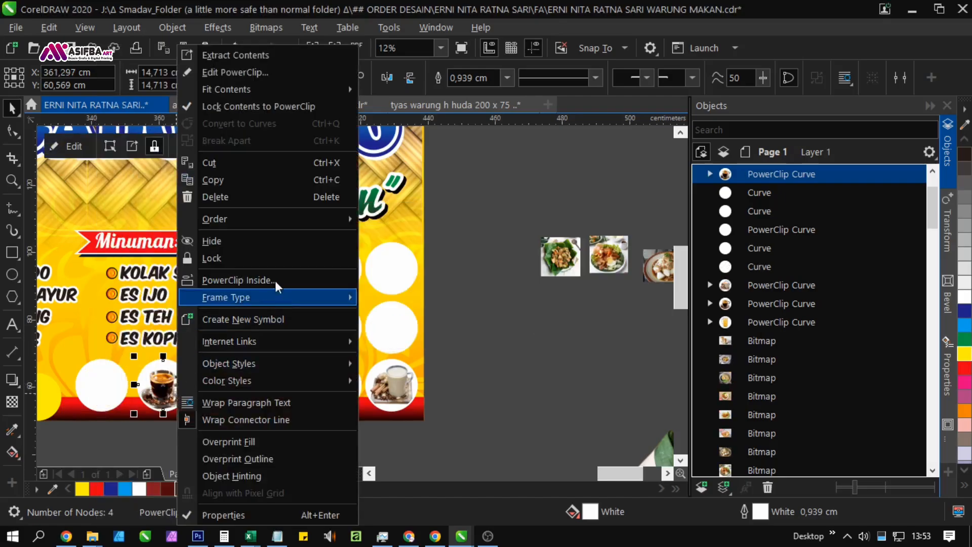
mouse_move(279, 297)
click(425, 339)
click(551, 301)
Step: Remove the PowerClip frames and contents from the last two circles of the bottom row
drag(470, 435, 186, 350)
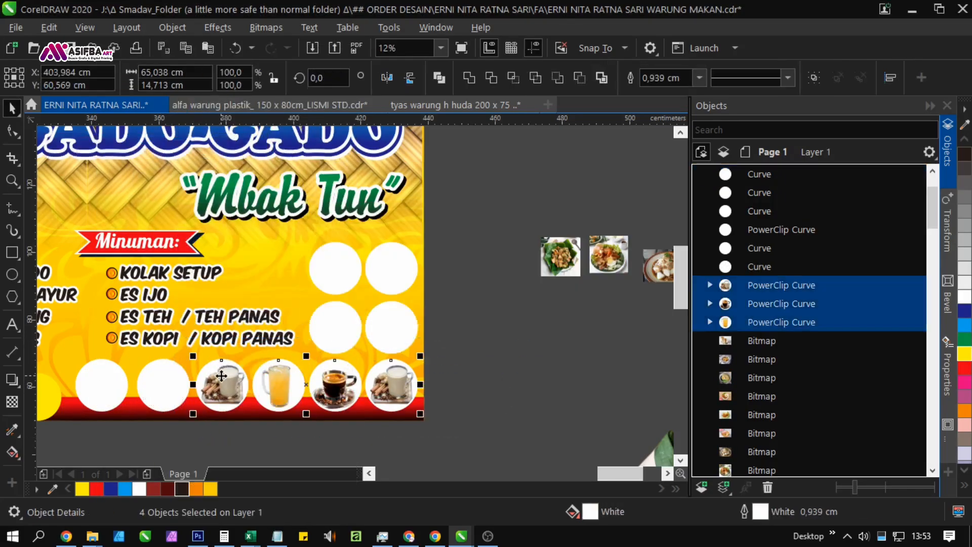
right_click(222, 376)
click(393, 373)
right_click(393, 373)
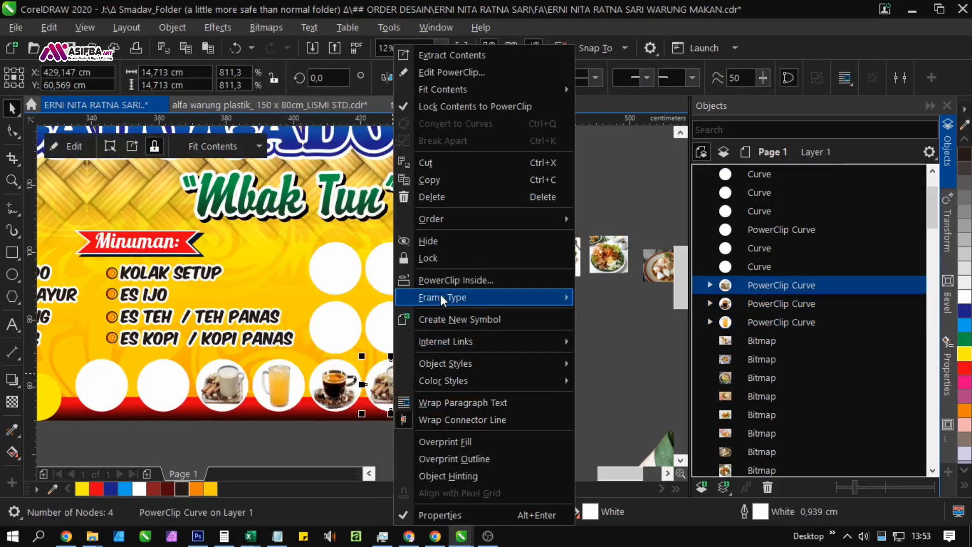
mouse_move(443, 298)
click(605, 338)
click(531, 303)
click(346, 383)
right_click(346, 383)
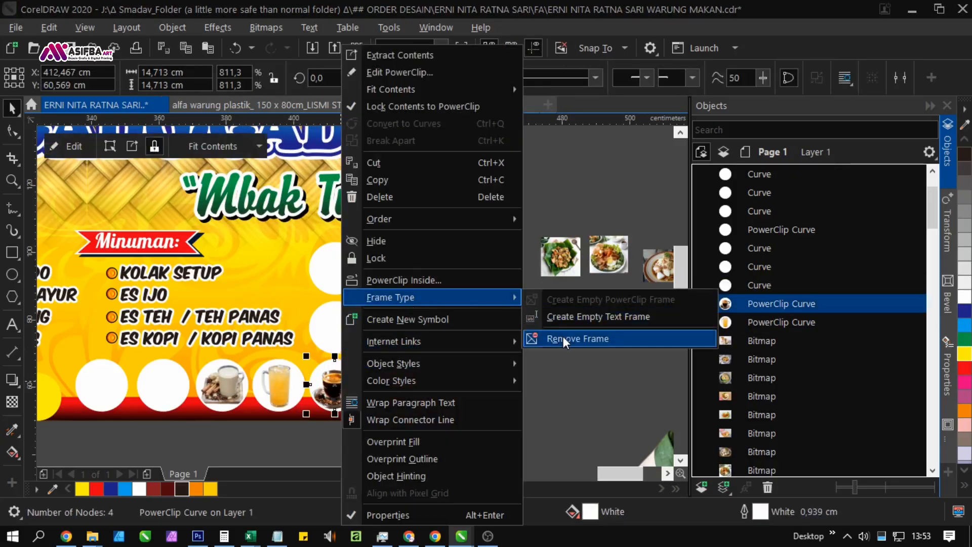
click(562, 339)
Step: Remove the PowerClip frames and contents from the remaining orange drink and milk circles in the bottom row
click(278, 385)
right_click(278, 384)
click(507, 339)
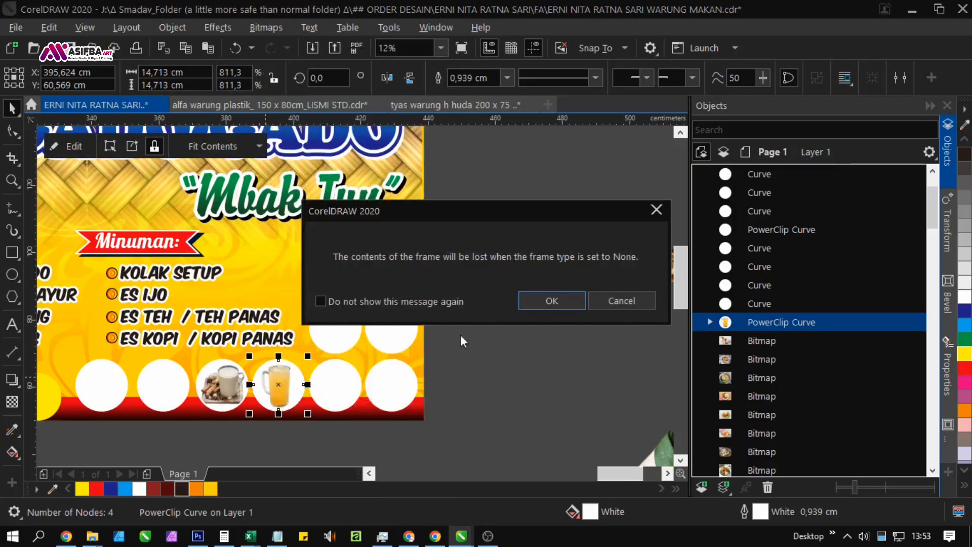
click(551, 299)
click(216, 393)
right_click(216, 393)
mouse_move(384, 297)
click(456, 338)
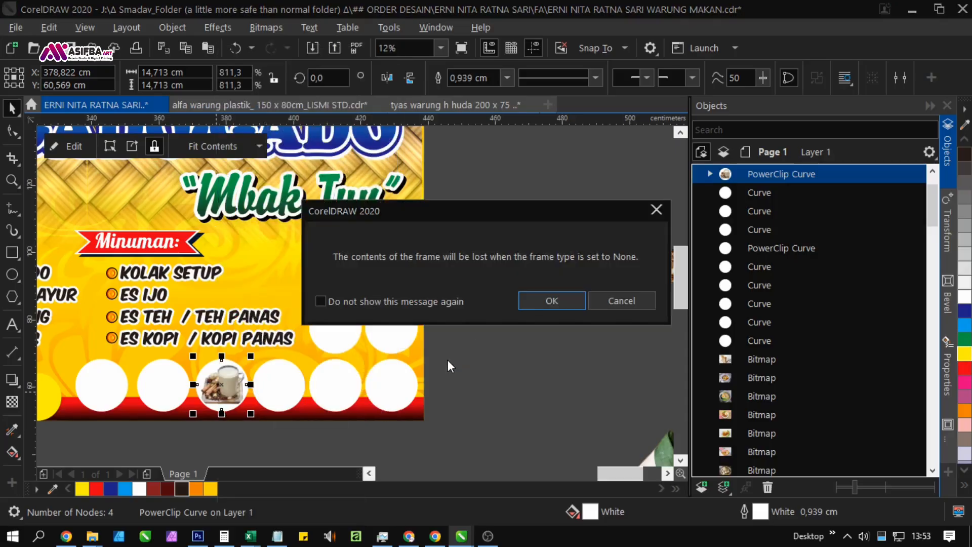
click(551, 300)
Step: PowerClip the banana-leaf salad photo inside the top row's first empty circle and enlarge it to fill the circle
drag(514, 342, 358, 378)
click(396, 303)
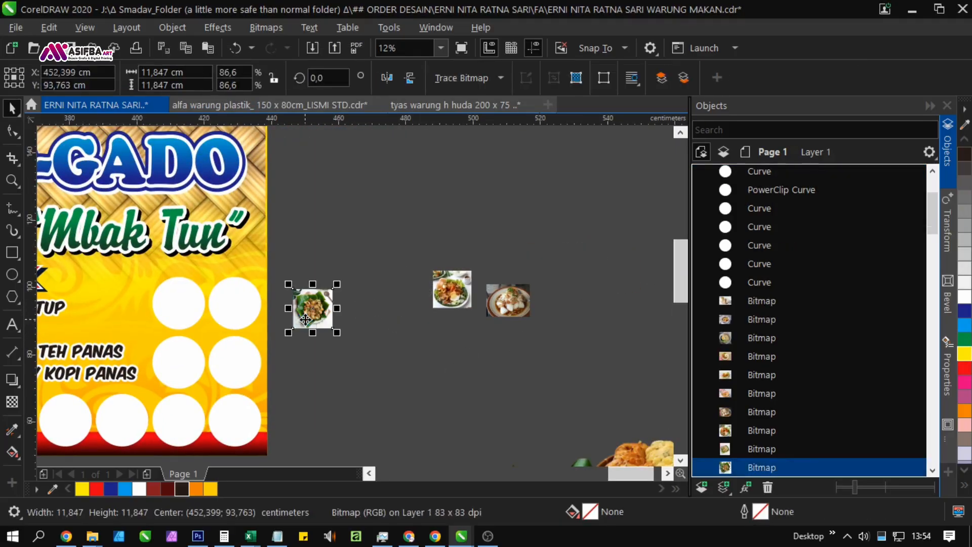
right_click(315, 320)
click(355, 102)
click(183, 306)
scroll(180, 305, up, 1)
click(104, 147)
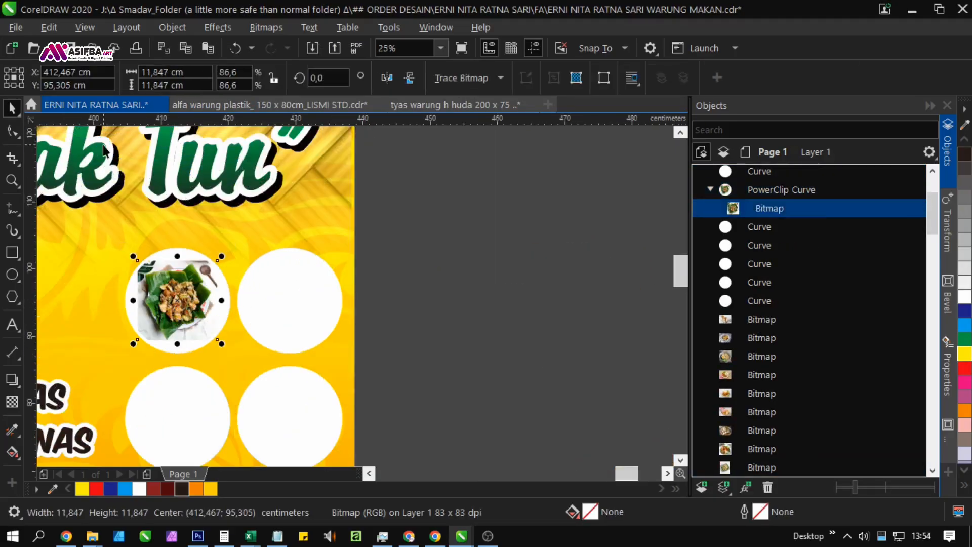
drag(221, 259, 243, 224)
scroll(232, 258, up, 1)
Step: PowerClip the salad photo with egg inside the top row's second circle, then enlarge and reposition it to fill the circle
scroll(177, 268, down, 2)
drag(436, 273, 332, 282)
right_click(332, 281)
click(356, 101)
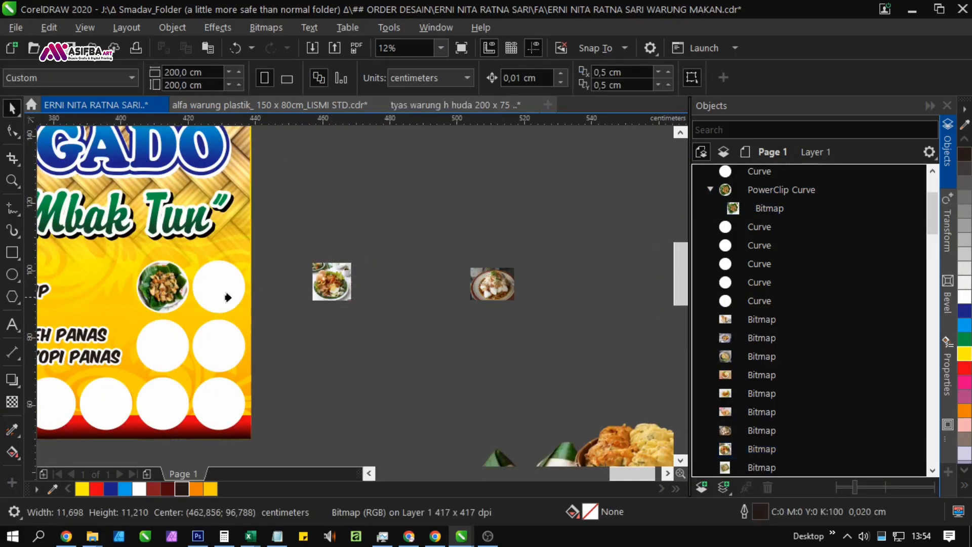
click(224, 295)
scroll(224, 295, up, 1)
alt+click(246, 294)
scroll(246, 293, up, 1)
drag(264, 342, 306, 396)
mouse_move(203, 308)
mouse_down()
mouse_move(212, 309)
mouse_move(196, 309)
mouse_up()
key(Escape)
scroll(263, 288, down, 1)
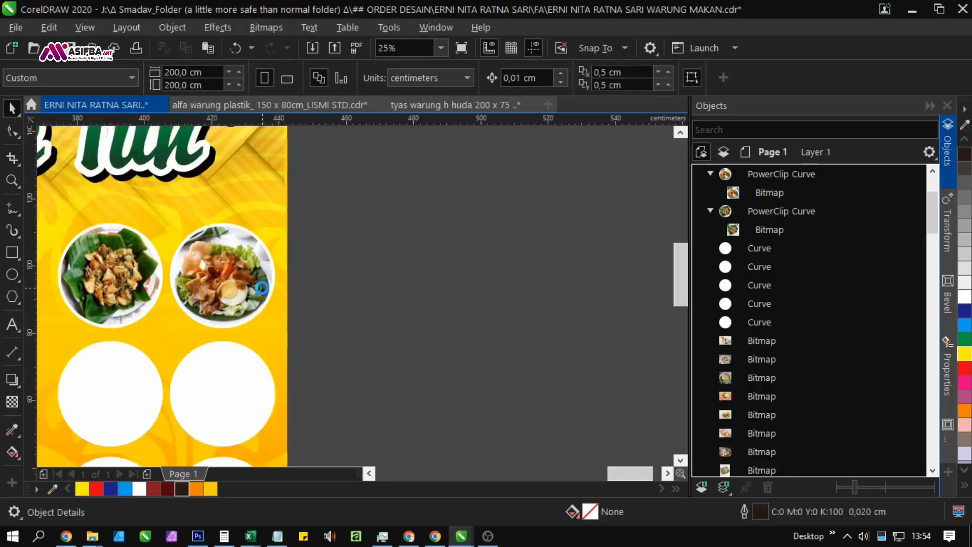
Step: PowerClip the lontong photo with brown sauce inside the middle row's first circle and enlarge it to fill the circle
scroll(266, 287, down, 1)
scroll(465, 289, up, 1)
drag(541, 287, 493, 268)
right_click(537, 258)
click(563, 101)
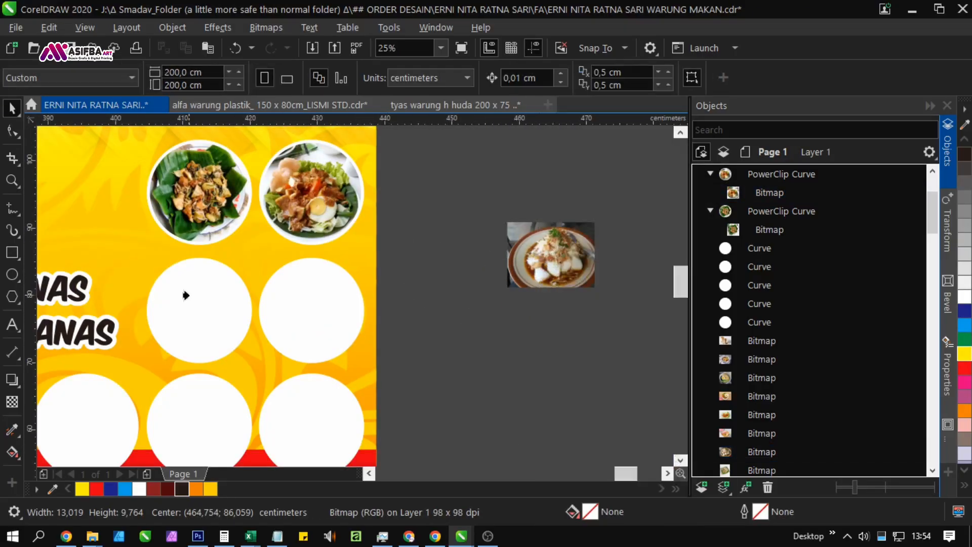
click(184, 295)
alt+click(205, 296)
drag(247, 272, 271, 262)
scroll(195, 310, up, 1)
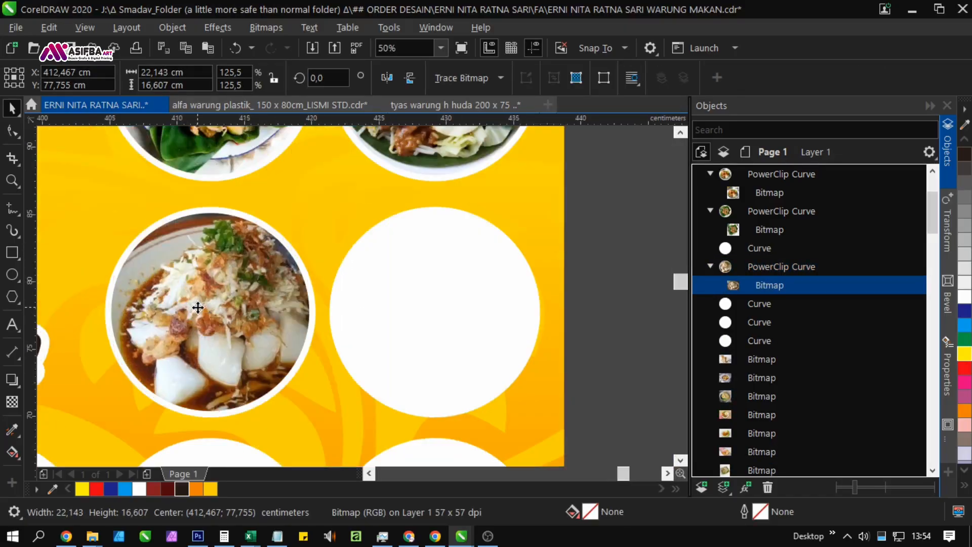
drag(346, 429, 440, 215)
scroll(222, 331, down, 2)
key(Escape)
Step: Bring the soup photo with pink crackers and egg beside the landscape banner's circles
scroll(288, 408, down, 1)
scroll(457, 333, up, 1)
scroll(457, 334, down, 1)
drag(382, 344, 349, 401)
drag(357, 381, 450, 274)
scroll(449, 273, up, 1)
drag(524, 326, 498, 308)
drag(454, 286, 469, 301)
scroll(461, 292, up, 1)
Step: PowerClip the pink-cracker soup photo inside the middle row's second circle and resize it to about 23.2 cm wide
right_click(455, 288)
click(494, 157)
click(300, 253)
click(120, 147)
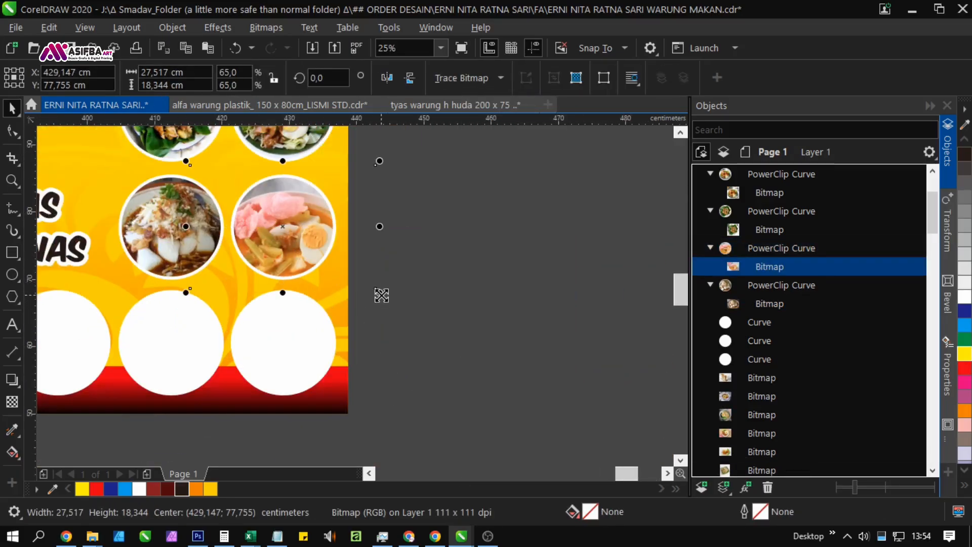
scroll(298, 240, up, 1)
drag(297, 240, 291, 252)
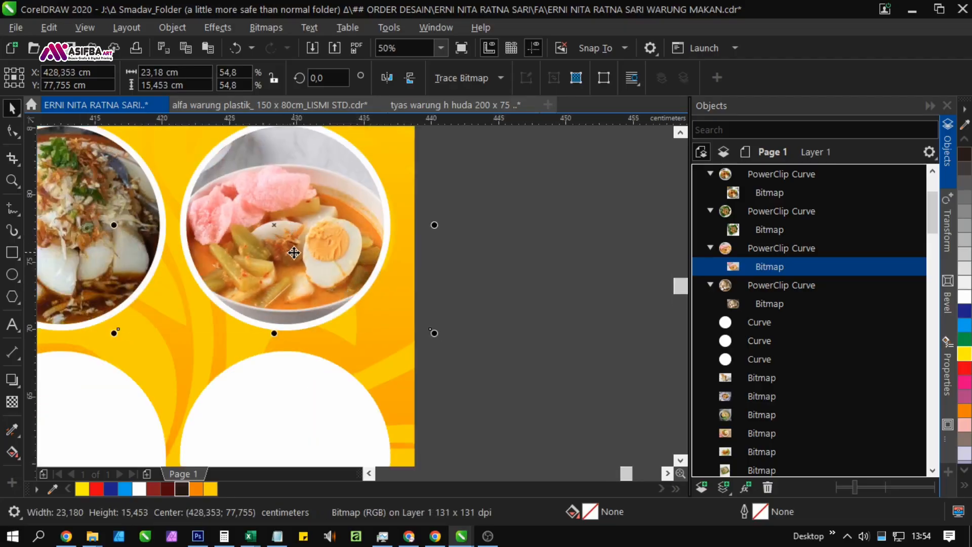
click(458, 296)
Step: Move the fried noodle and noodle soup photos below the landscape banner's bottom row of circles
scroll(477, 238, down, 2)
drag(309, 378, 324, 180)
scroll(308, 269, down, 1)
drag(485, 369, 488, 406)
drag(496, 392, 397, 320)
drag(277, 372, 367, 294)
drag(271, 354, 529, 353)
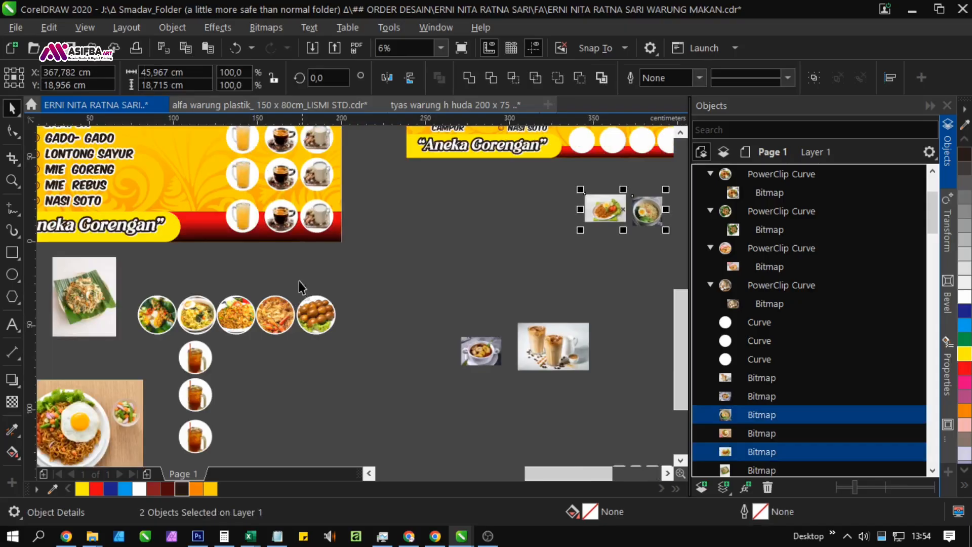
Step: Move a round iced tea picture below the landscape banner and take its photo out of the PowerClip frame
drag(187, 363, 617, 269)
drag(572, 283, 379, 319)
right_click(422, 296)
click(475, 55)
click(481, 269)
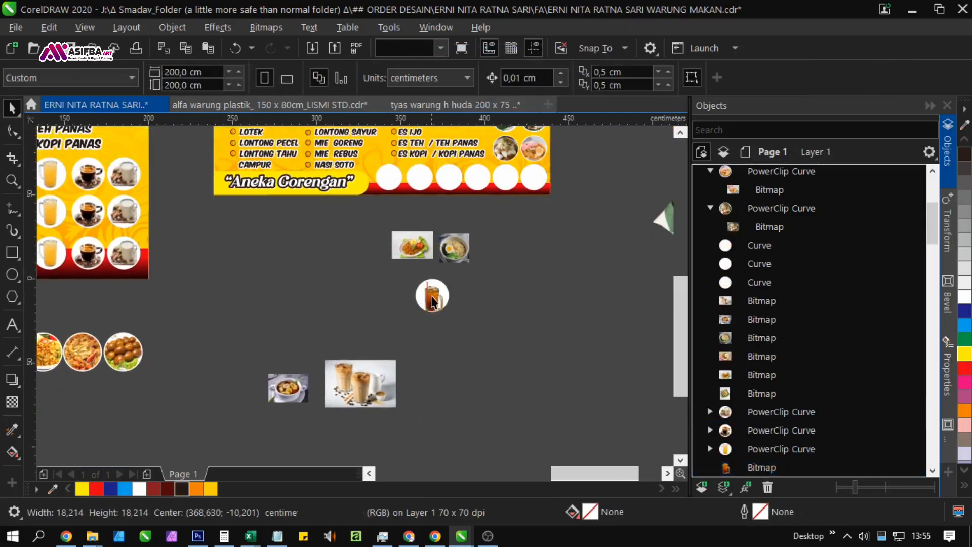
drag(432, 298, 487, 367)
click(525, 257)
Step: PowerClip the fried noodle photo inside the bottom row's first circle and resize it to about 23.1 cm wide
drag(451, 244, 416, 362)
scroll(416, 362, up, 1)
right_click(358, 353)
click(423, 292)
click(295, 217)
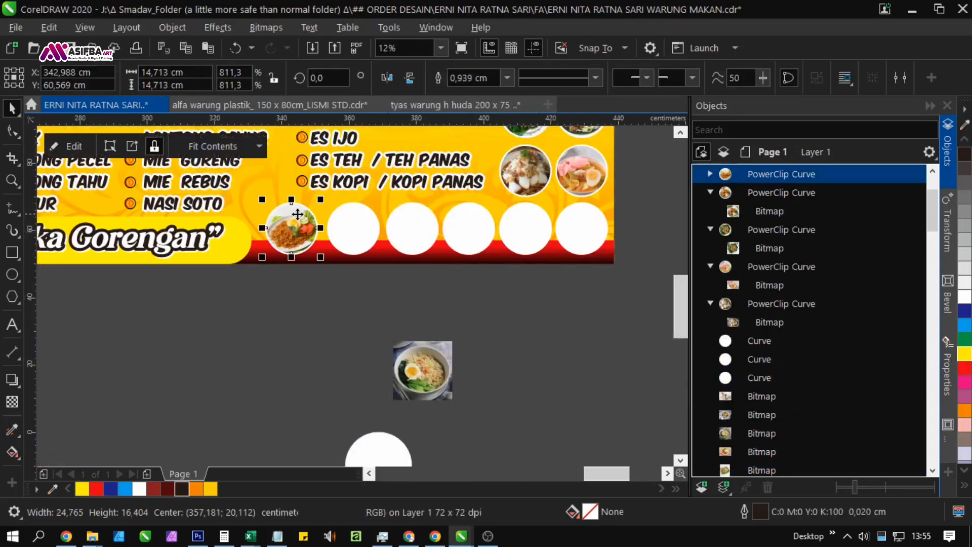
scroll(295, 212, up, 1)
click(110, 147)
scroll(319, 273, up, 1)
drag(422, 324, 411, 313)
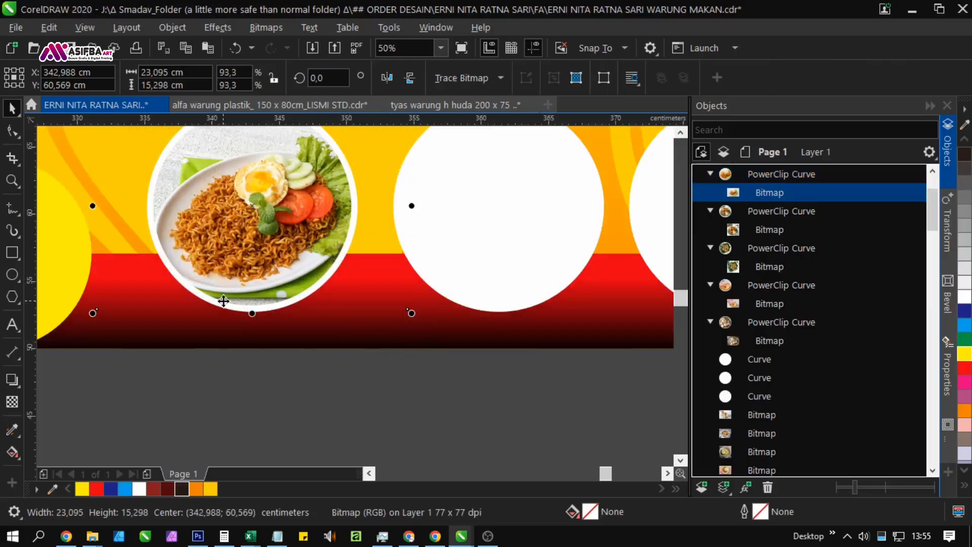
Step: PowerClip the noodle soup photo with egg inside the bottom row's second circle
scroll(411, 313, down, 1)
drag(426, 368, 284, 271)
click(284, 271)
drag(451, 409, 324, 369)
right_click(325, 369)
click(367, 292)
click(307, 216)
drag(308, 216, 314, 283)
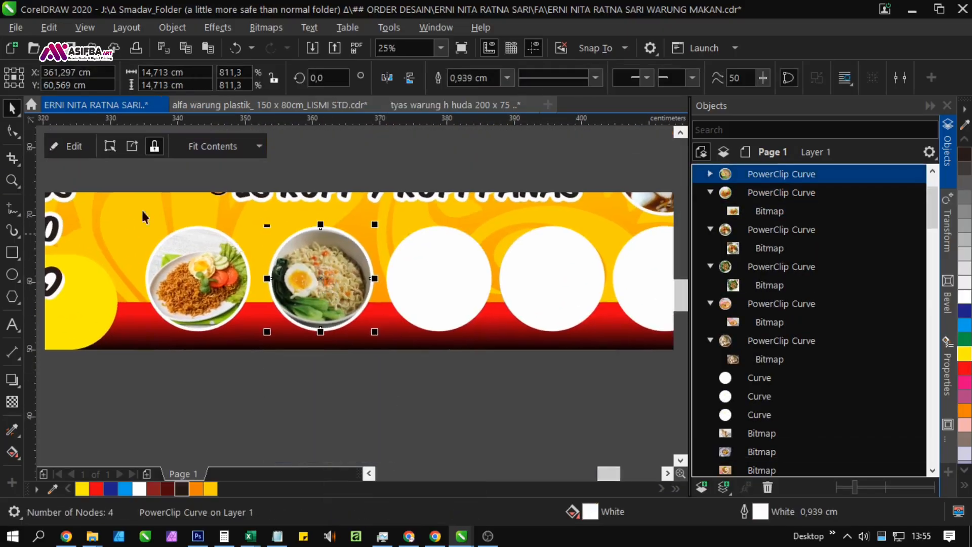
click(111, 148)
scroll(392, 320, up, 1)
scroll(267, 311, down, 2)
click(279, 355)
Step: Gather the iced tea, iced coffee and banana kolak photos just below the landscape banner's bottom row
drag(314, 355, 301, 253)
scroll(301, 253, down, 1)
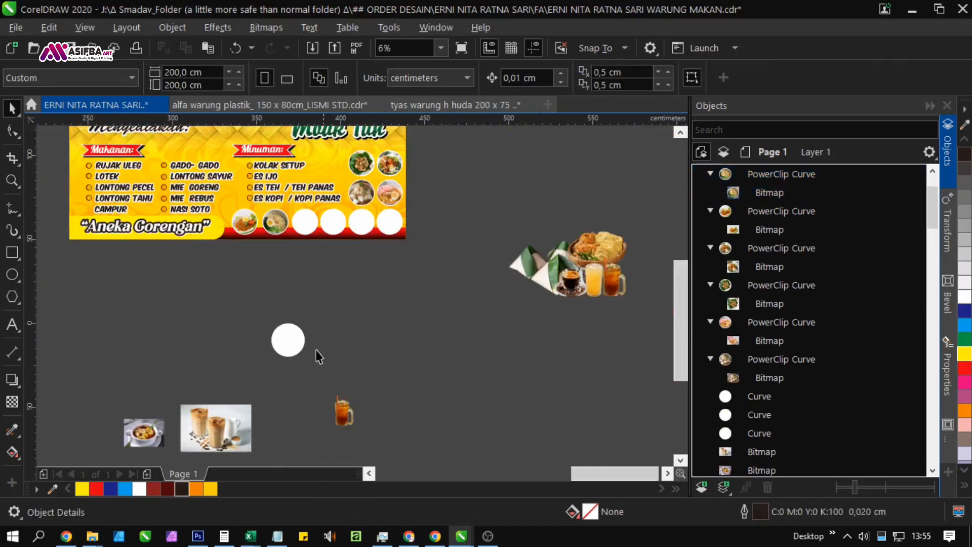
drag(345, 413, 317, 263)
drag(316, 264, 369, 244)
drag(277, 402, 443, 248)
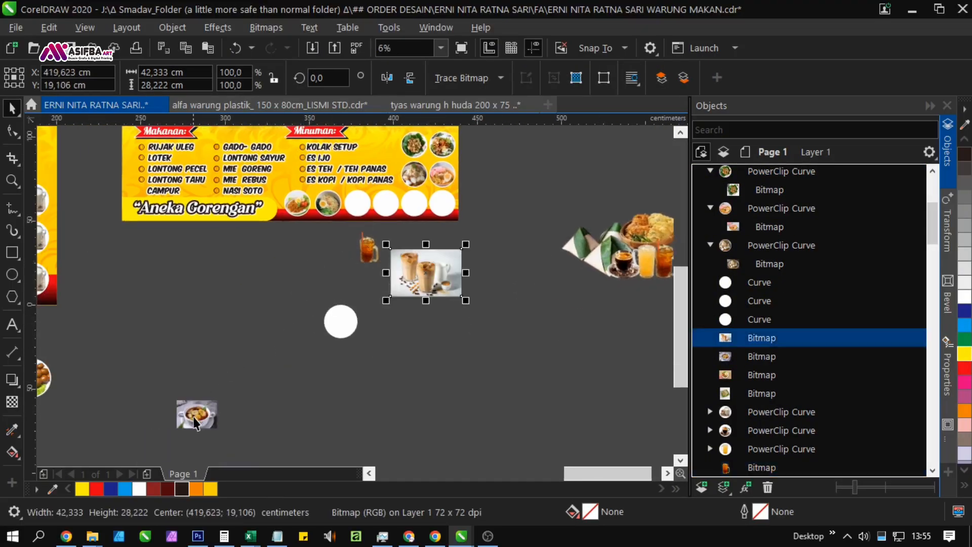
drag(195, 411, 321, 252)
Step: PowerClip the iced coffee photo inside the last circle of the landscape banner's bottom row
scroll(321, 253, up, 2)
drag(453, 404, 362, 353)
click(440, 383)
click(479, 208)
click(448, 243)
drag(445, 237, 427, 316)
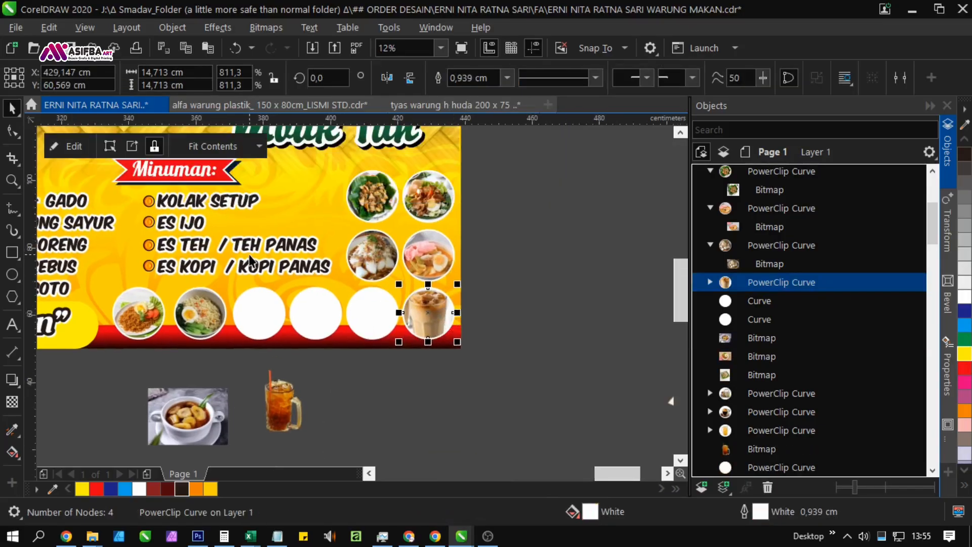
Step: Resize and reposition the iced coffee photo inside its circle so that one full glass sits in the centre
click(115, 152)
scroll(439, 330, up, 1)
drag(564, 398, 496, 349)
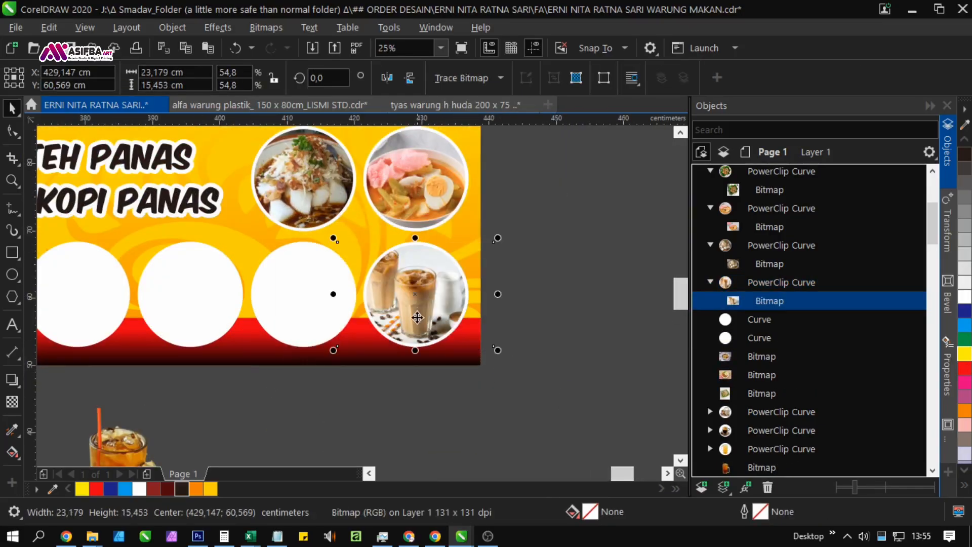
mouse_move(418, 318)
mouse_down()
mouse_move(436, 323)
mouse_move(420, 307)
mouse_move(413, 319)
mouse_up()
scroll(417, 323, up, 1)
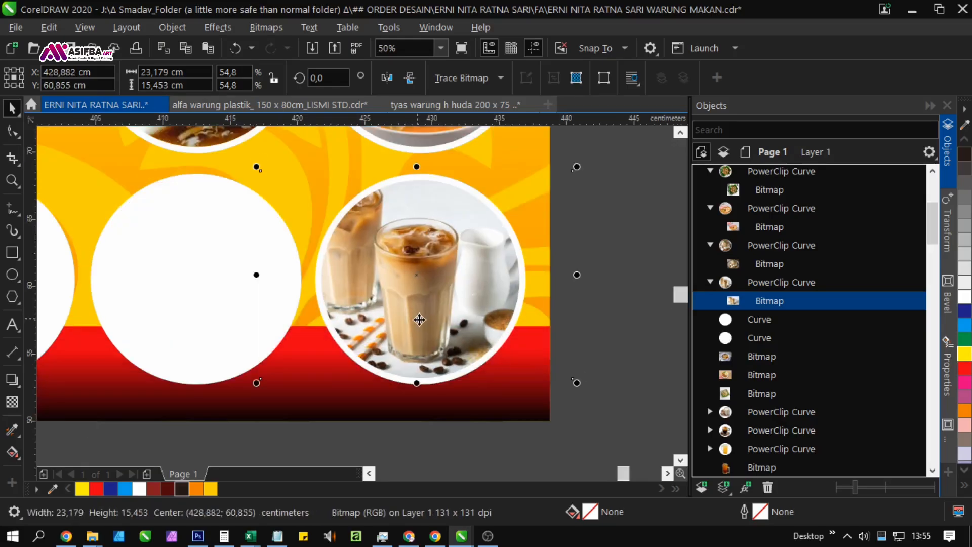
drag(479, 281, 439, 320)
scroll(438, 319, down, 1)
drag(490, 260, 497, 255)
scroll(454, 307, up, 1)
drag(410, 325, 476, 334)
scroll(428, 305, down, 1)
click(354, 382)
Step: PowerClip the iced tea photo inside the fifth circle of the landscape banner's bottom row
scroll(666, 188, down, 1)
drag(484, 333, 434, 316)
right_click(469, 356)
click(511, 294)
click(469, 277)
scroll(501, 271, up, 1)
Step: Scale down and reposition the iced tea glass to fit inside its circle
click(111, 146)
scroll(499, 357, up, 1)
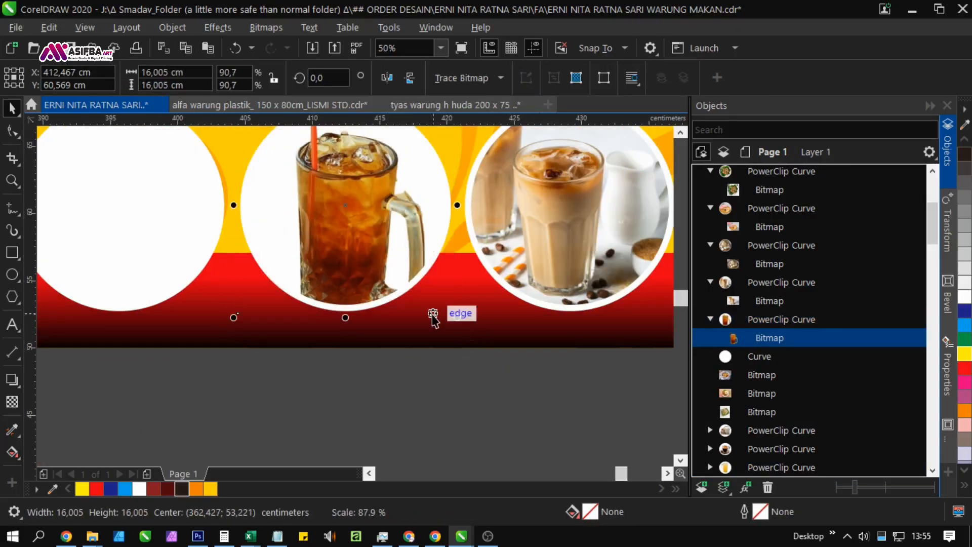
scroll(434, 316, down, 1)
scroll(394, 268, up, 1)
drag(393, 273, 393, 267)
scroll(413, 278, down, 1)
click(395, 376)
Step: PowerClip the banana kolak photo inside the bottom row's third circle and adjust its size to fill the circle
scroll(574, 189, down, 1)
click(317, 330)
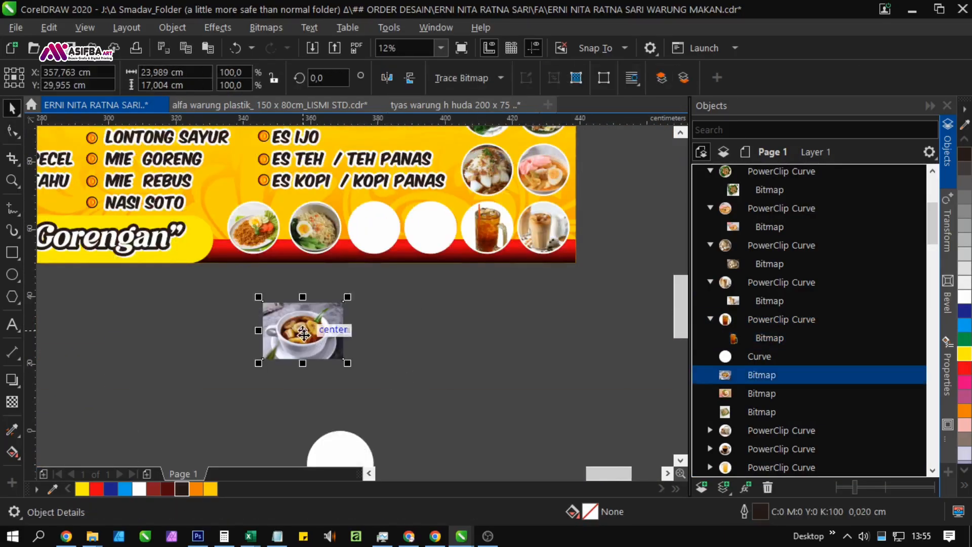
drag(317, 330, 480, 306)
drag(480, 306, 407, 346)
right_click(407, 346)
click(450, 291)
click(365, 251)
scroll(365, 252, up, 1)
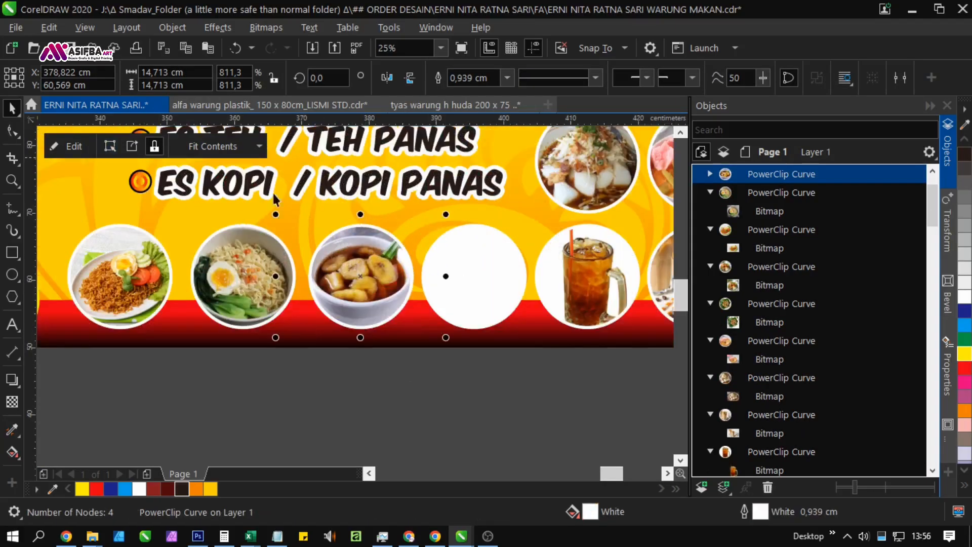
ctrl+click(445, 334)
click(424, 387)
scroll(424, 405, down, 1)
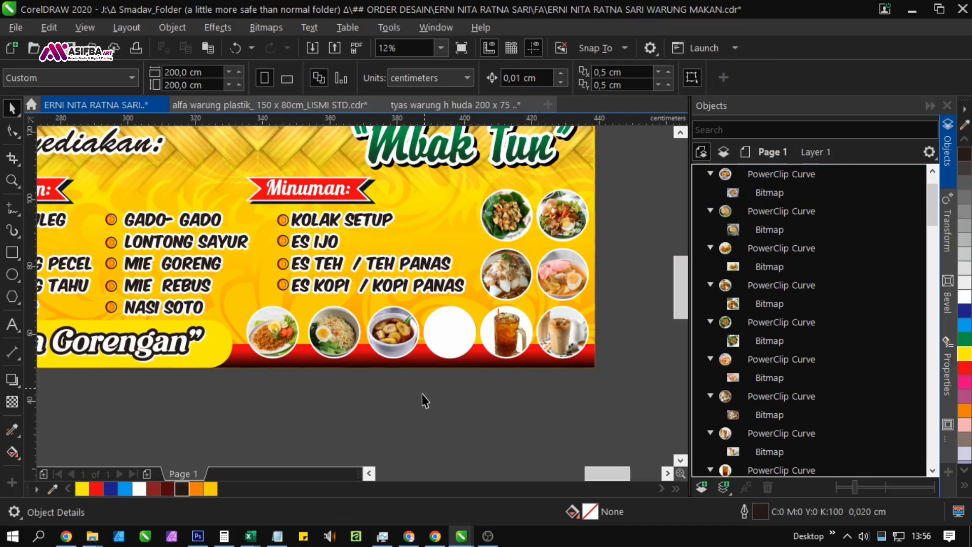
Step: Delete the leftover empty white circle frame below the landscape banner
drag(381, 440, 421, 252)
click(408, 388)
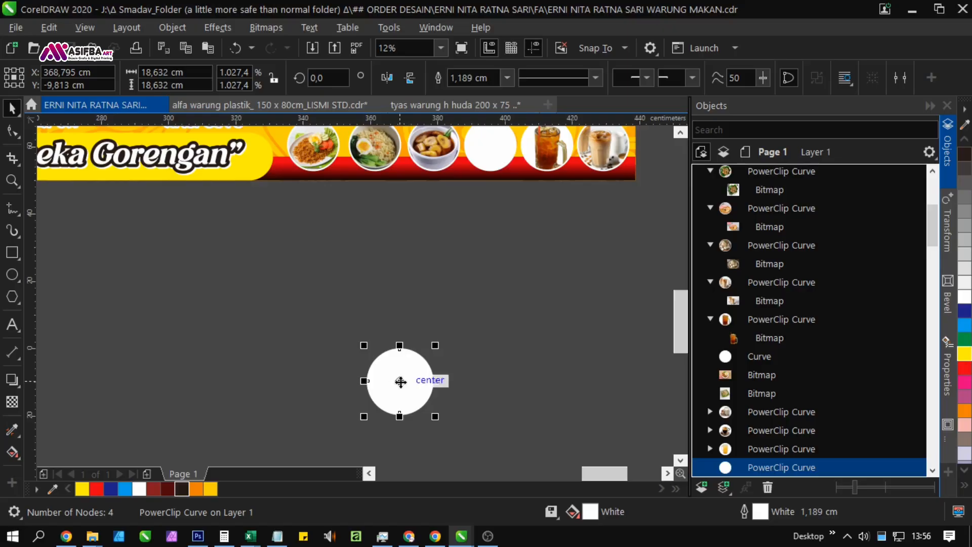
key(Delete)
scroll(371, 372, down, 1)
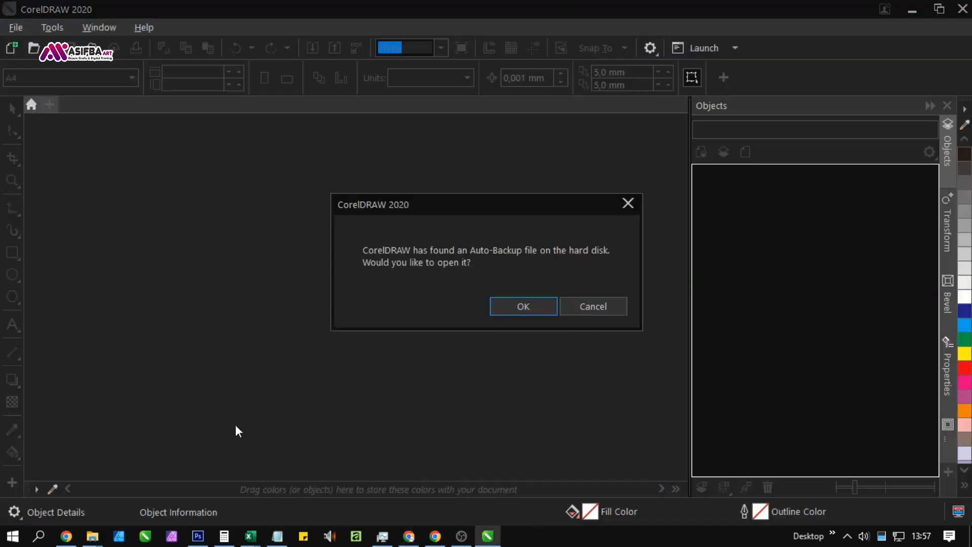
Step: Decline the auto-backup and reopen the customer's WARUNG MAKAN drawing from its FA folder under ## ORDER DESAIN in File Explorer
key(Escape)
click(92, 536)
click(738, 491)
click(556, 361)
double_click(690, 177)
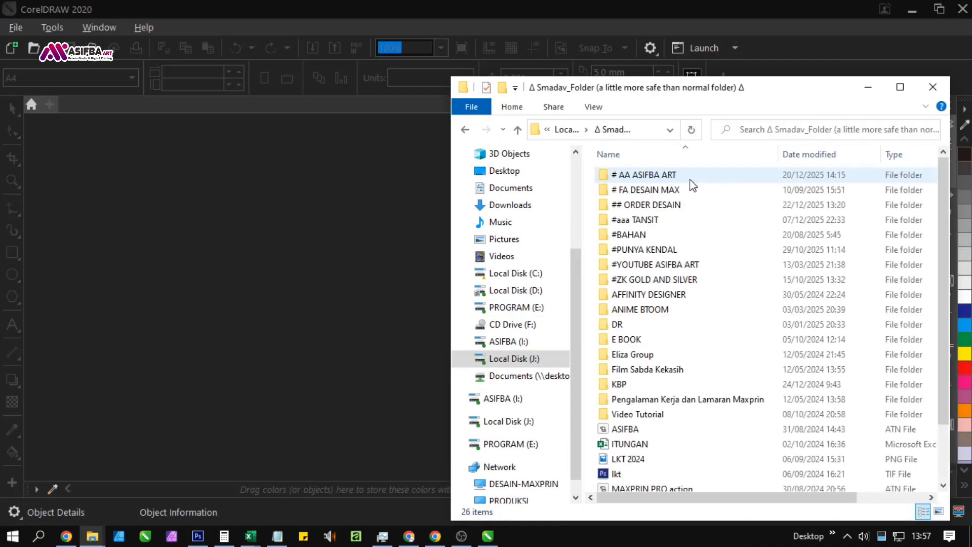
double_click(694, 205)
click(694, 267)
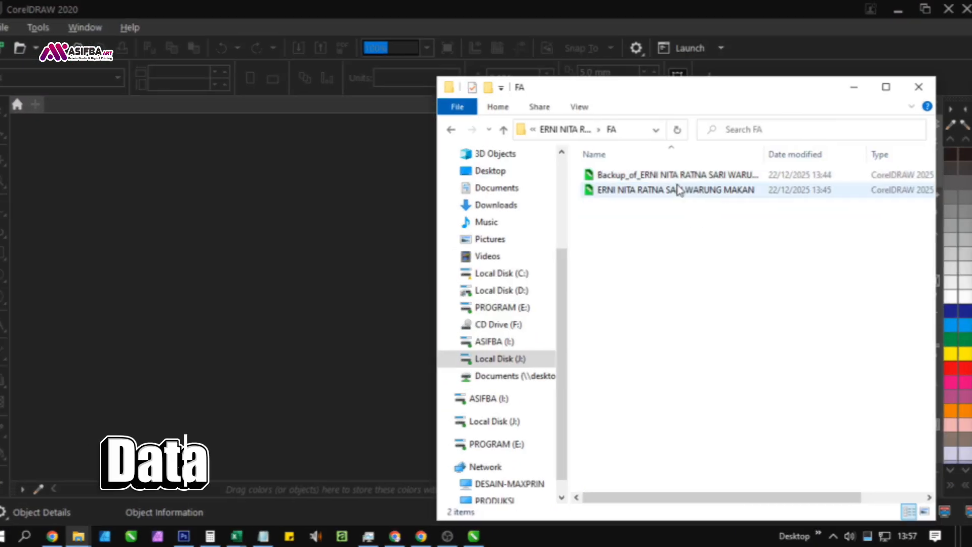
double_click(679, 188)
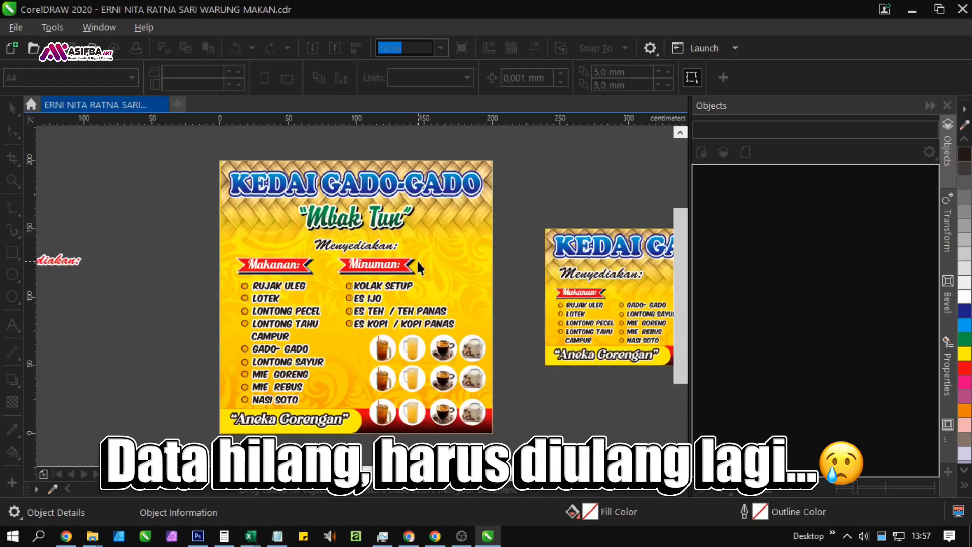
Step: Move the five round food photos onto the landscape banner's red strip and scale the row to about 91.6 cm wide
drag(458, 327, 217, 285)
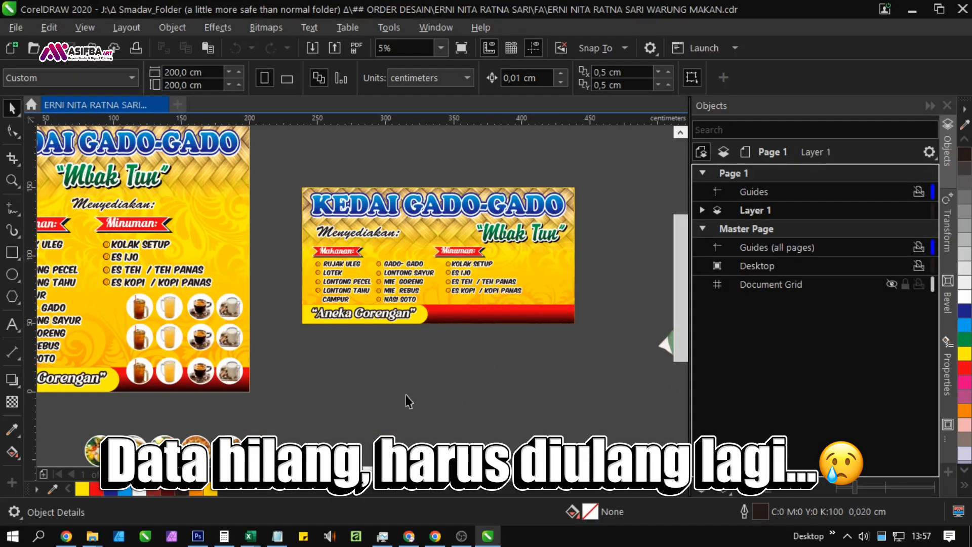
drag(329, 401, 379, 311)
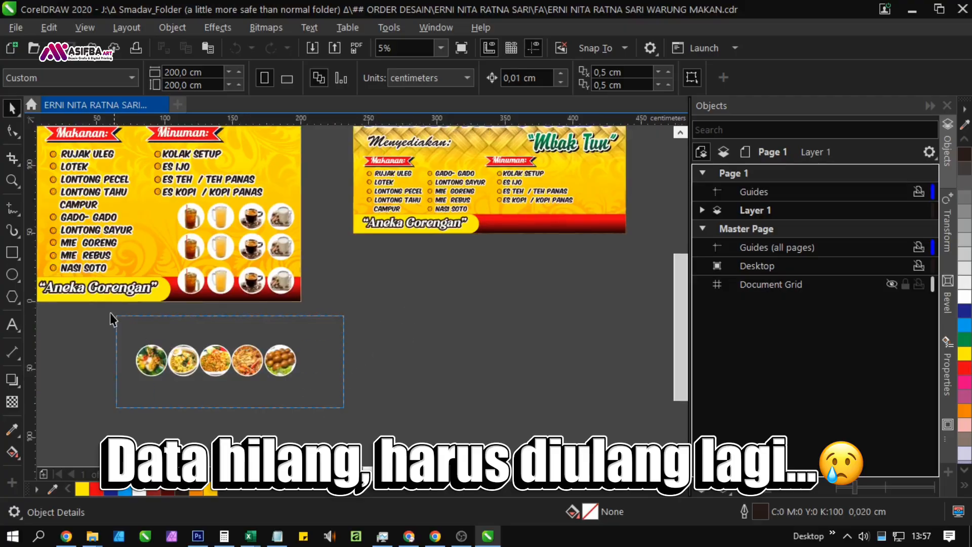
drag(111, 314, 98, 308)
scroll(282, 367, up, 1)
drag(283, 365, 247, 395)
scroll(248, 396, down, 1)
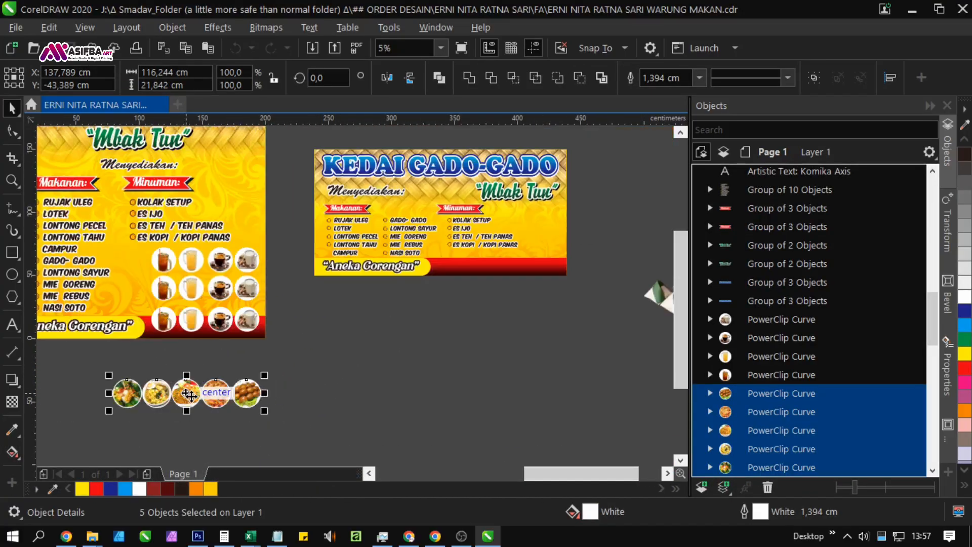
drag(373, 363, 546, 256)
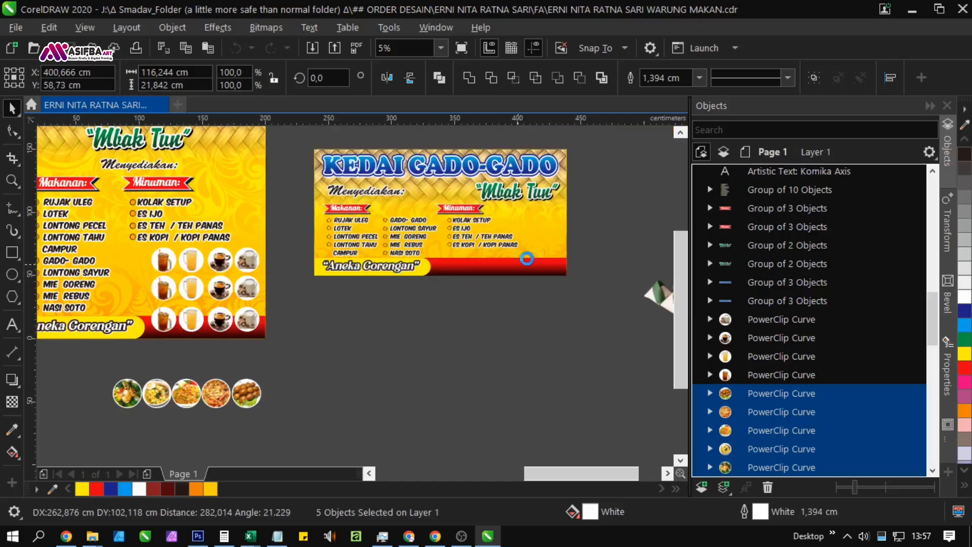
scroll(535, 253, up, 1)
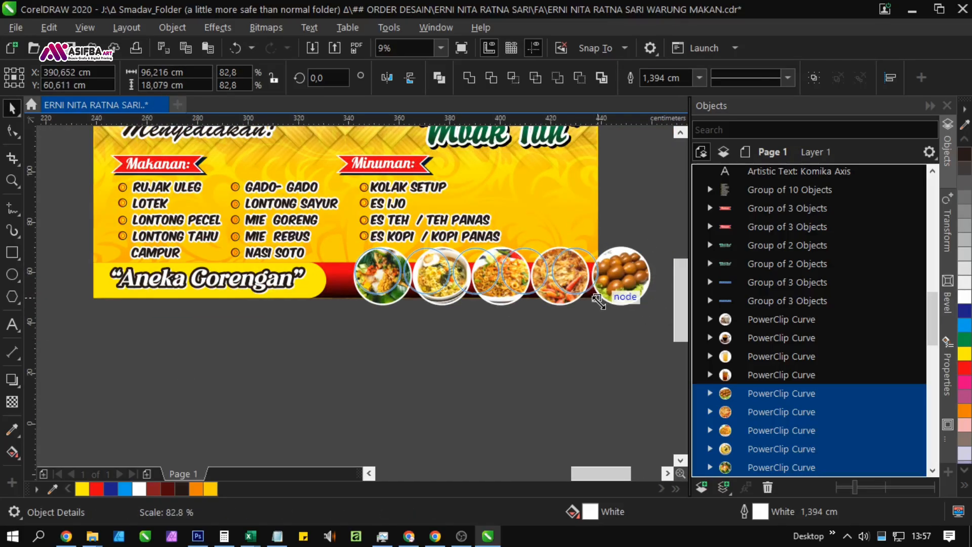
drag(598, 300, 590, 291)
scroll(558, 278, up, 1)
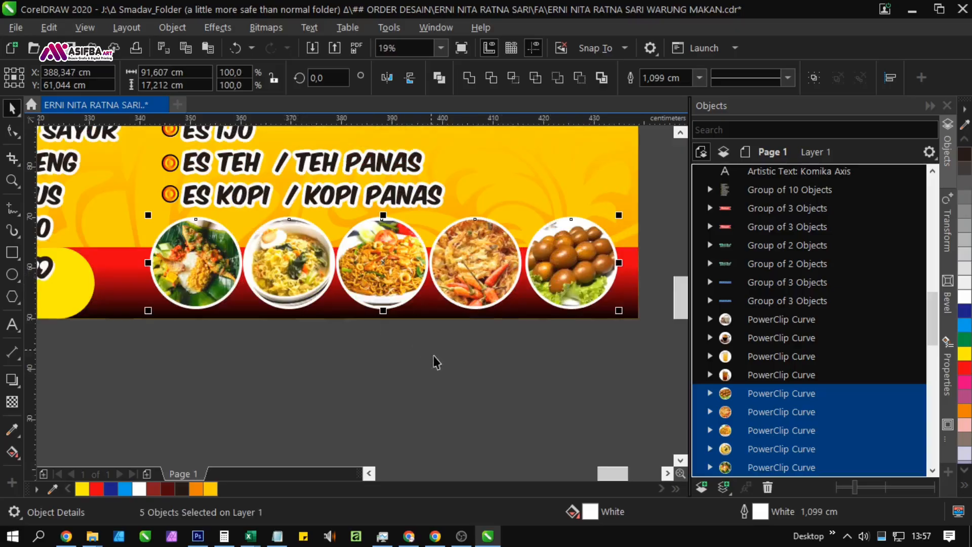
click(463, 369)
Step: Reduce the height of the red gradient strip at the landscape banner's bottom to about 7.07 cm
ctrl+click(131, 294)
scroll(141, 274, up, 1)
drag(118, 221, 274, 259)
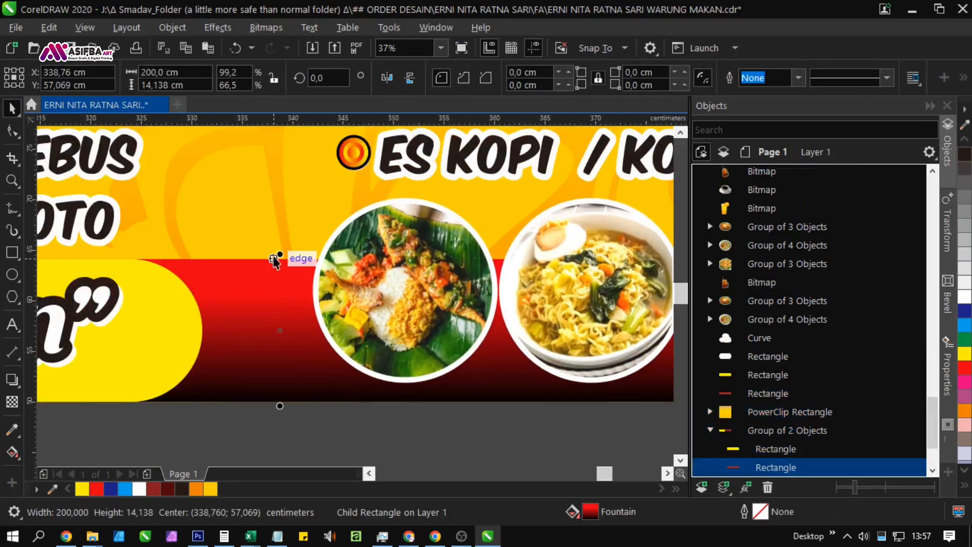
drag(274, 324, 274, 325)
scroll(276, 327, down, 1)
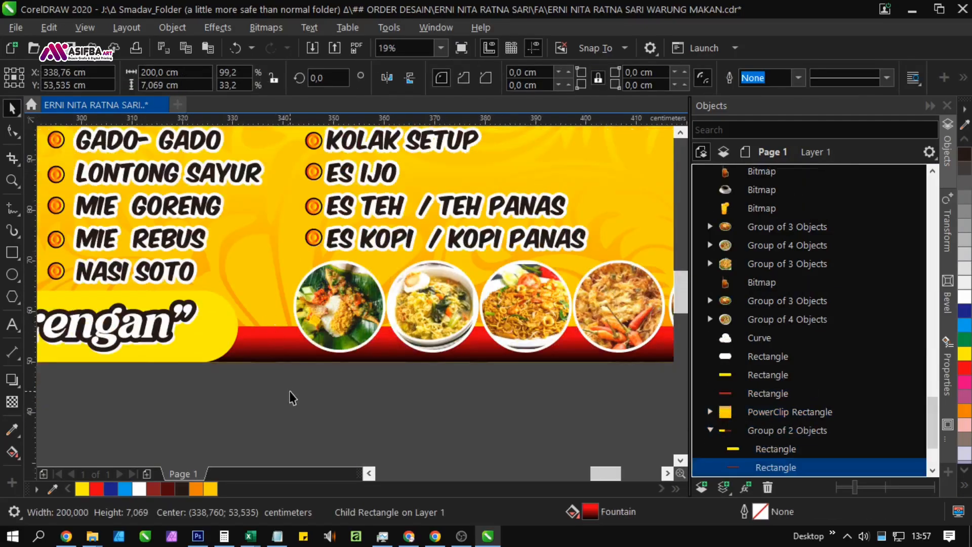
click(290, 396)
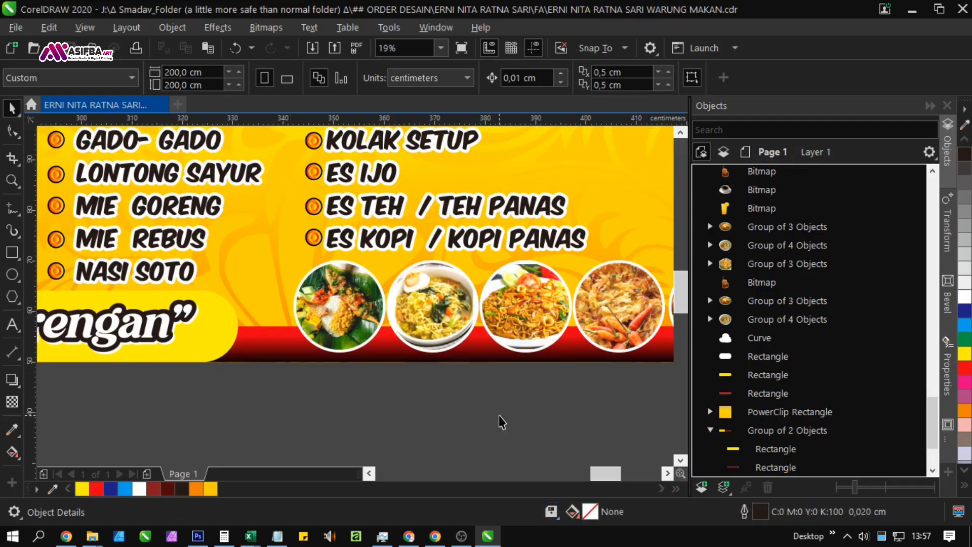
Step: Set the outline width of the five round food photos on the landscape banner to 2 cm
drag(541, 367, 459, 361)
scroll(457, 360, down, 1)
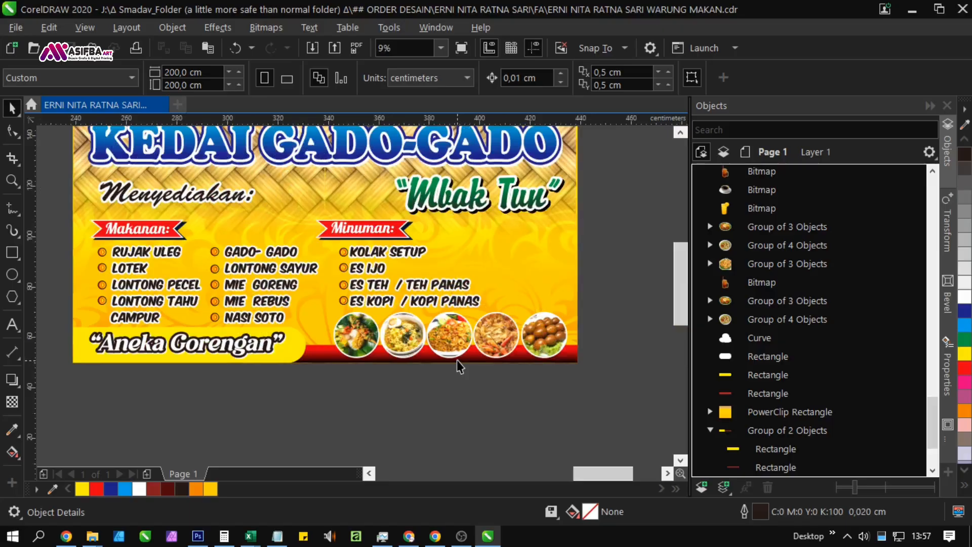
click(488, 349)
click(573, 375)
drag(573, 376, 303, 307)
key(F12)
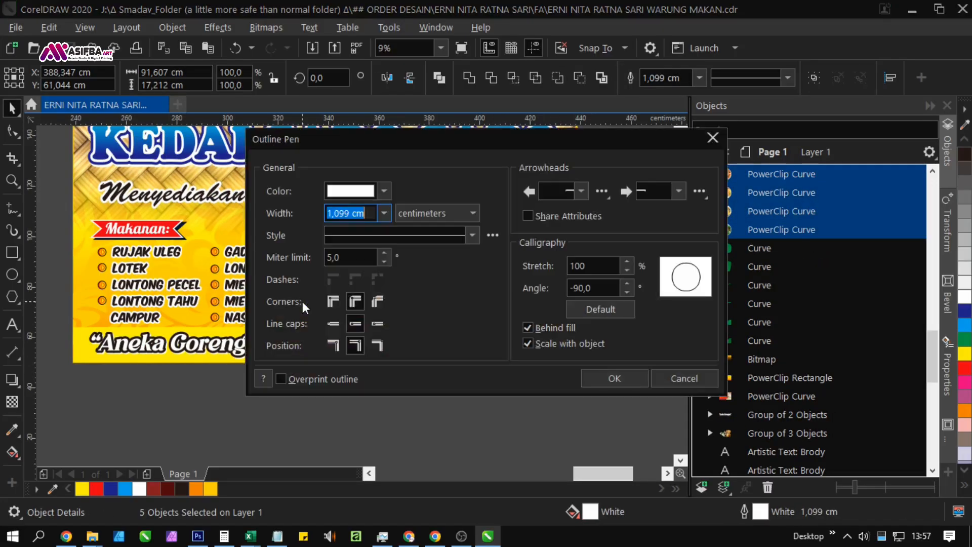
text(2)
key(Return)
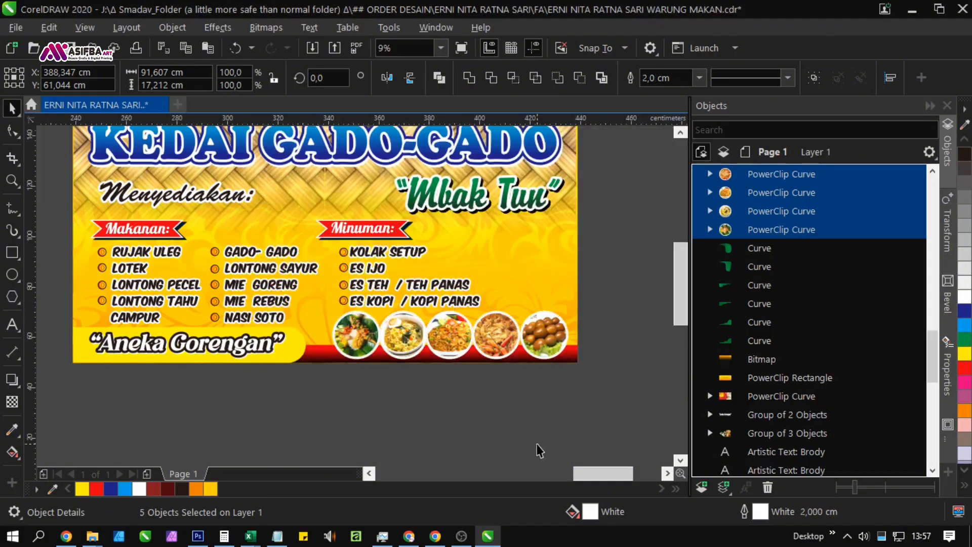
Step: Shift the four food photos before the eggs photo about 1.6 cm left to open a gap on the landscape banner
click(496, 335)
scroll(428, 357, up, 2)
shift+click(410, 326)
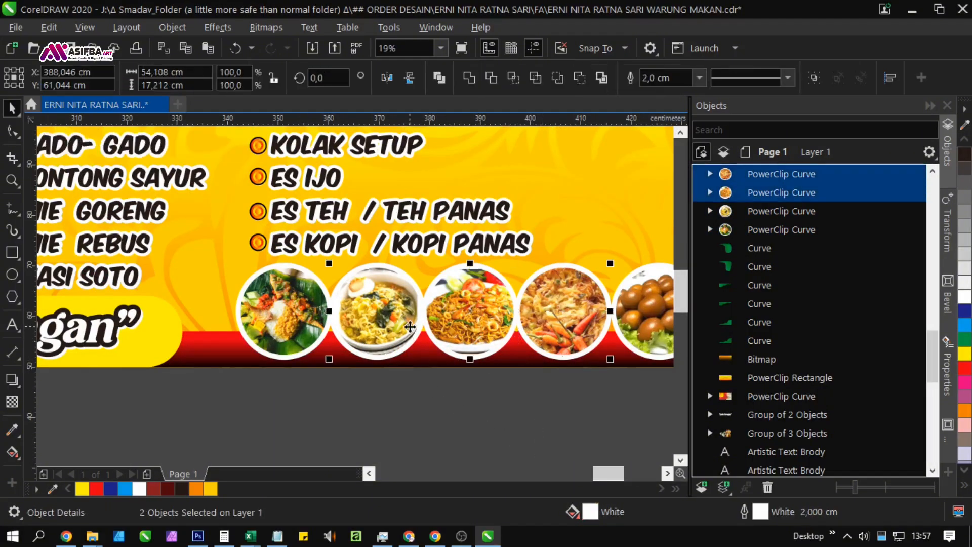
scroll(563, 321, up, 1)
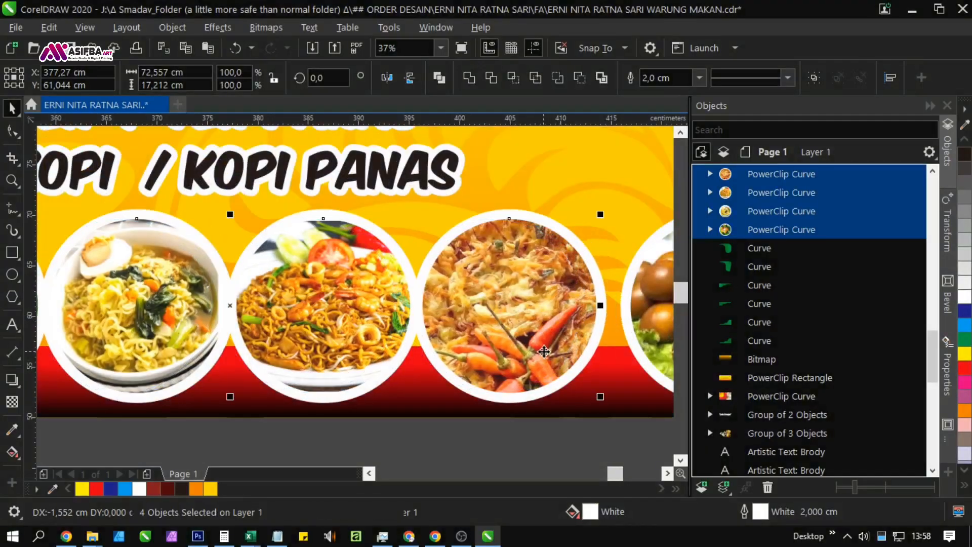
scroll(542, 373, down, 1)
click(542, 374)
Step: Shift the three leftmost food photos about 1.6 cm left, away from the fritters photo
click(462, 317)
shift+click(397, 305)
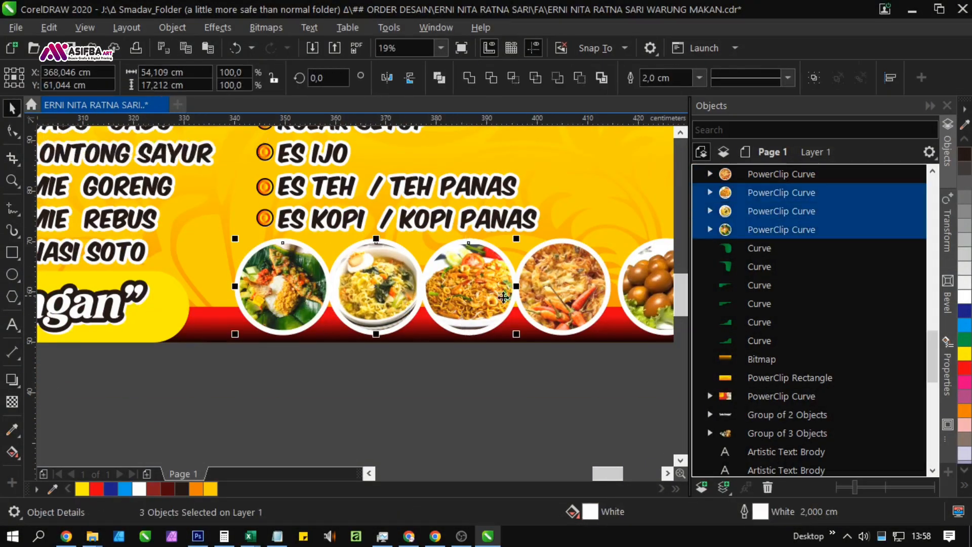
scroll(529, 295, up, 1)
drag(453, 294, 437, 290)
scroll(450, 290, down, 1)
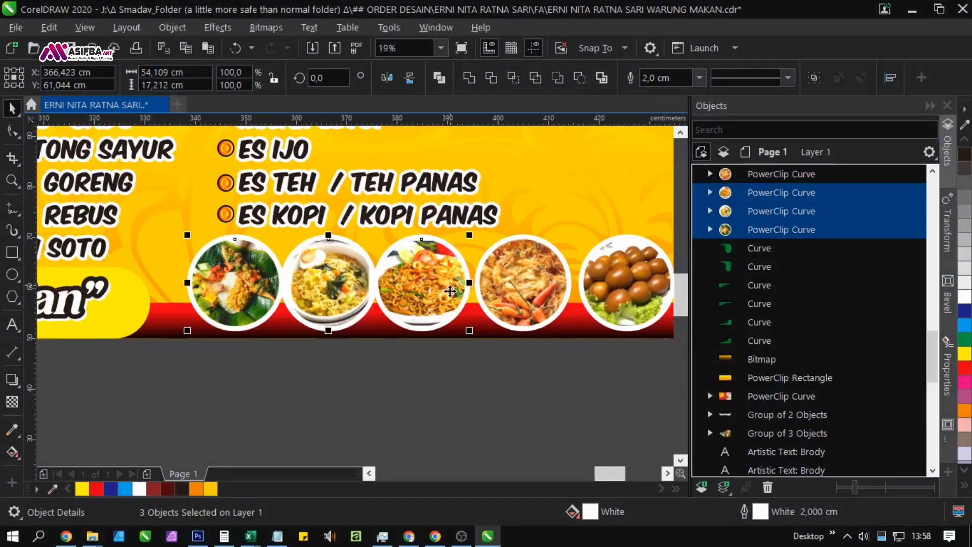
click(480, 370)
Step: Shift the two leftmost food photos about 2.2 cm left, away from the fried noodle photo
click(285, 295)
shift+click(278, 293)
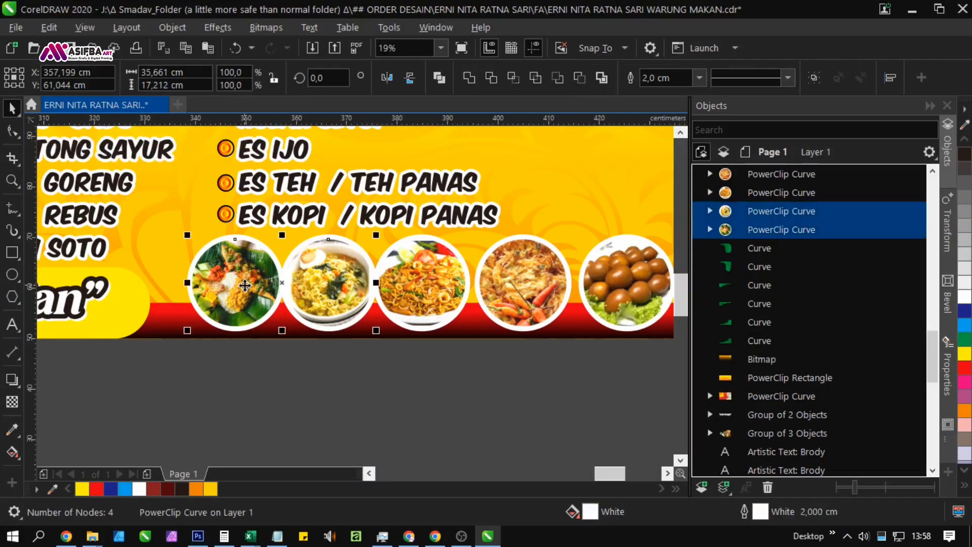
scroll(298, 282, up, 1)
drag(316, 280, 341, 296)
scroll(342, 295, down, 1)
click(303, 368)
Step: Shift the leftmost food photo about 1.9 cm left, away from the noodle soup photo
click(241, 290)
scroll(241, 291, up, 1)
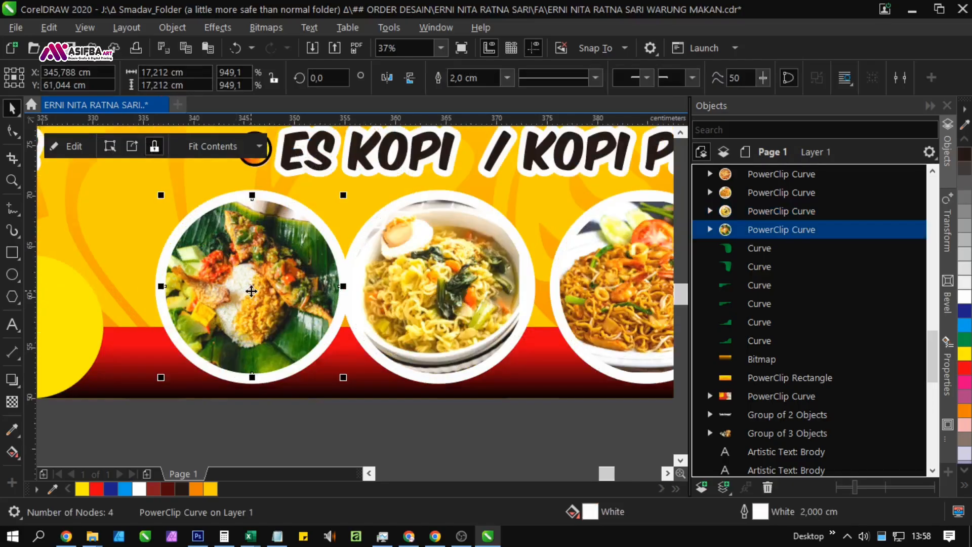
mouse_move(251, 295)
mouse_down()
mouse_move(222, 298)
mouse_move(235, 299)
mouse_up()
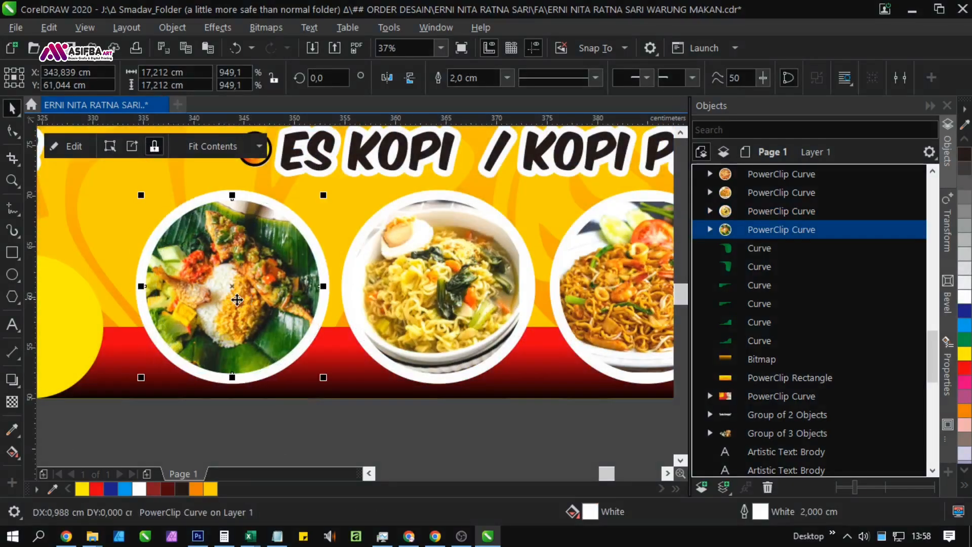
scroll(235, 299, down, 1)
Step: Shift the row of five food photos about 2 cm right and nudge the fritters photo slightly right to even the gaps
scroll(237, 298, down, 1)
drag(495, 363, 211, 280)
scroll(436, 312, up, 1)
drag(439, 328, 450, 329)
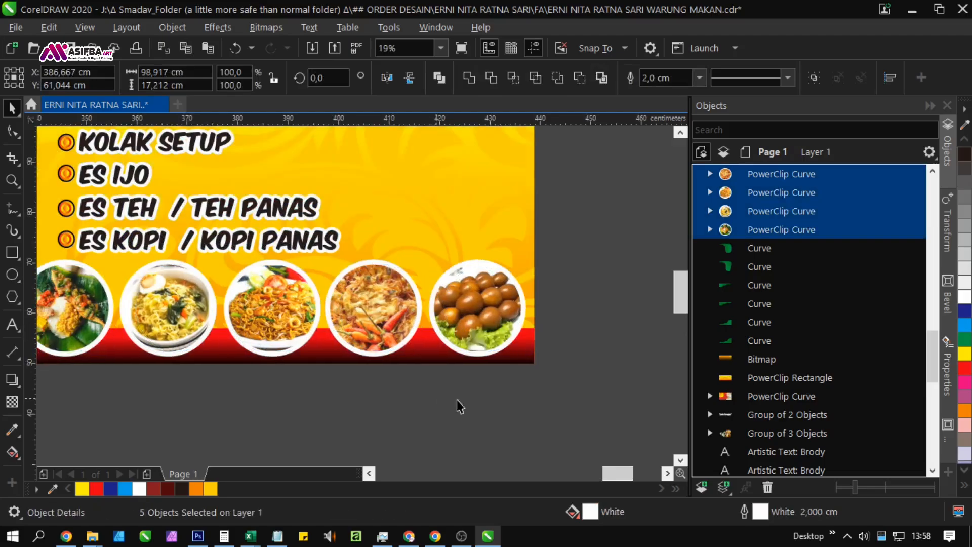
click(456, 400)
scroll(393, 349, up, 2)
drag(363, 308, 372, 309)
scroll(372, 308, down, 3)
click(434, 401)
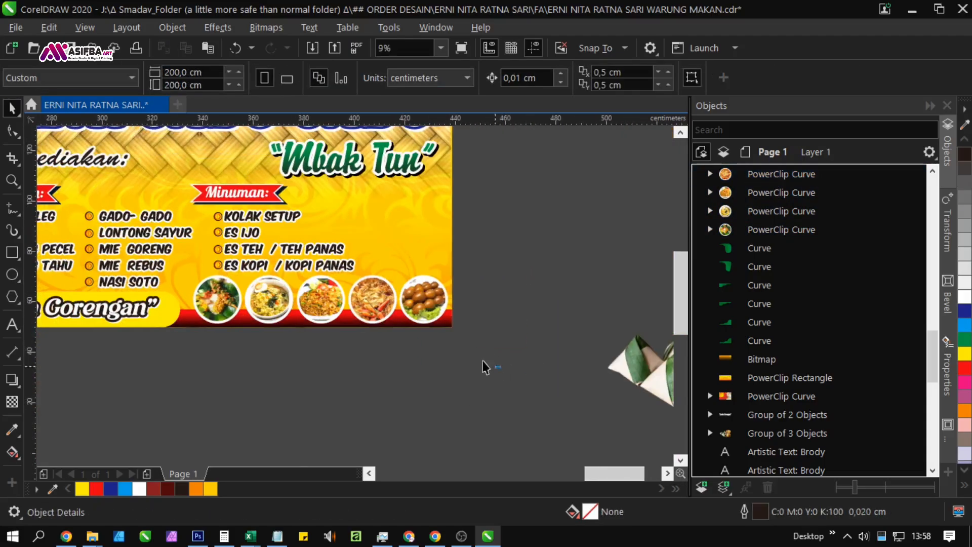
Step: Duplicate the fritters and eggs photos upward twice, about 20 cm apart, to form two more pairs above the row
drag(346, 264, 347, 264)
mouse_move(393, 290)
mouse_down()
mouse_move(409, 303)
mouse_move(411, 293)
mouse_up()
scroll(400, 296, up, 2)
scroll(411, 293, up, 2)
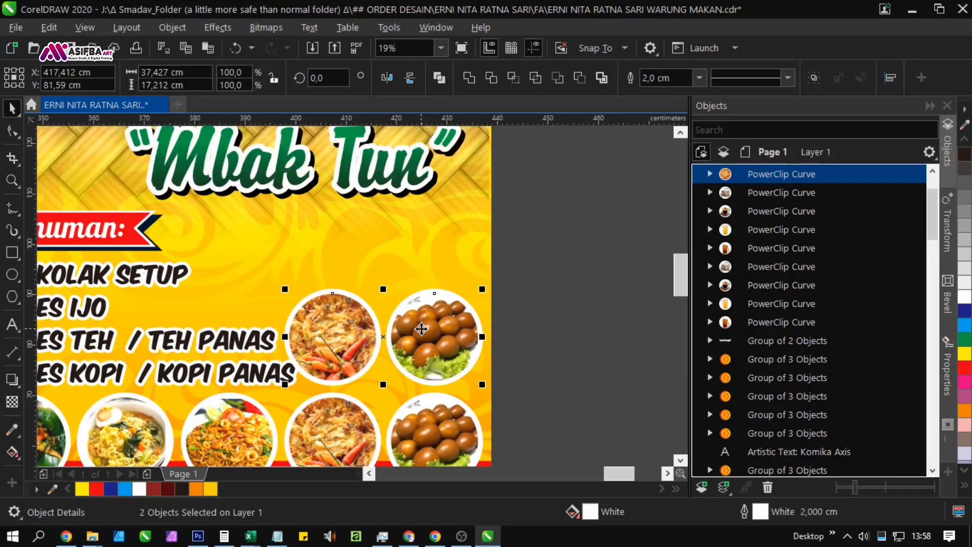
drag(419, 329, 417, 227)
scroll(418, 227, down, 2)
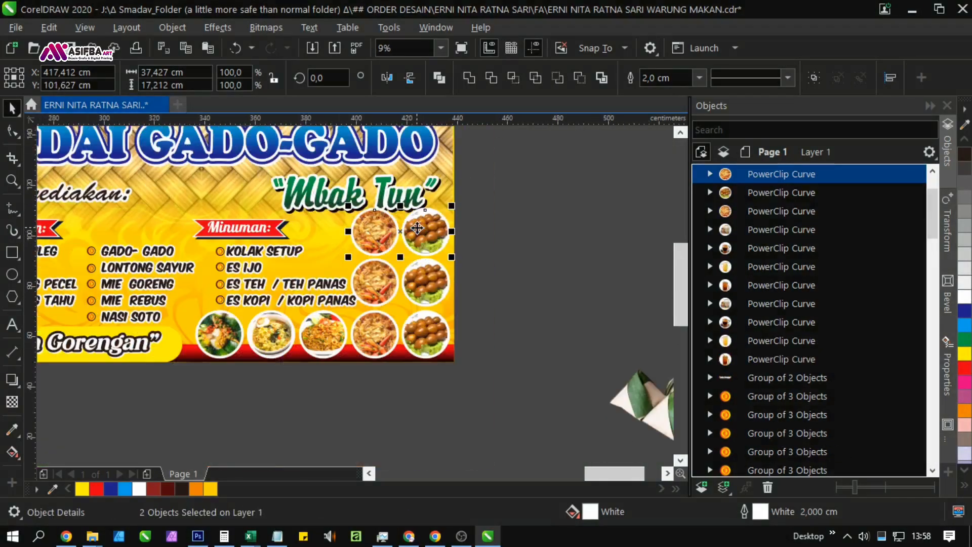
click(460, 311)
Step: Move the Minuman menu list with its bullets about 2.5 cm left, away from the food photos
drag(295, 318, 398, 304)
click(400, 287)
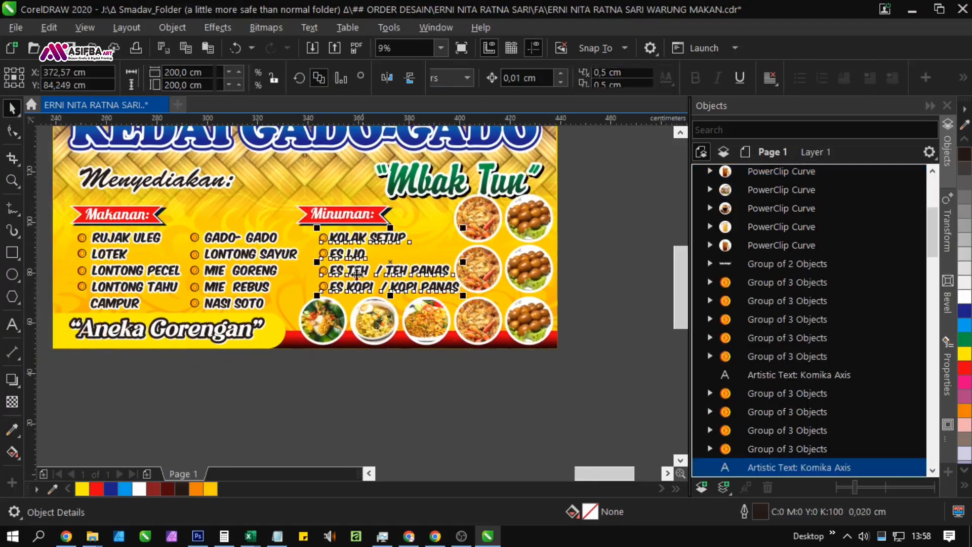
drag(313, 209, 313, 209)
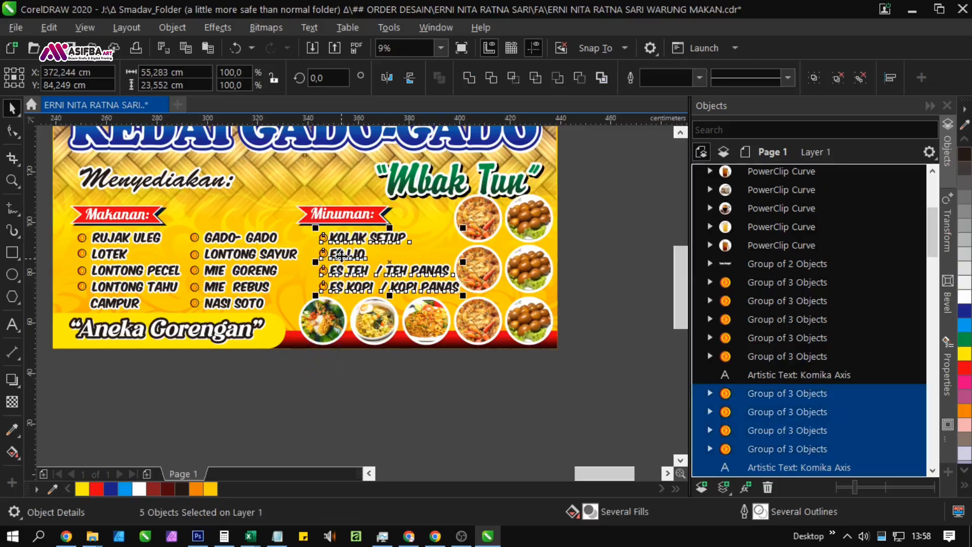
scroll(356, 248, up, 2)
drag(367, 231, 354, 231)
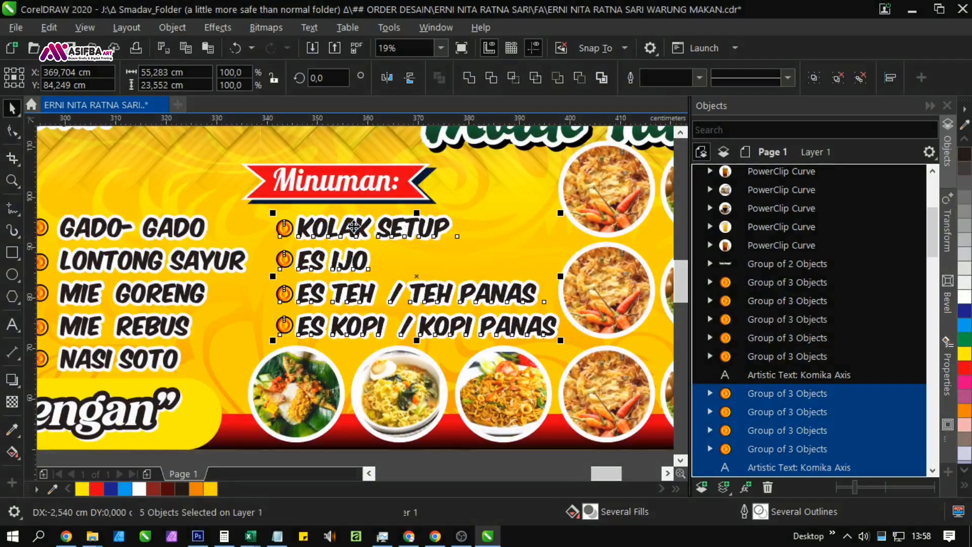
drag(426, 270, 320, 256)
scroll(320, 256, down, 1)
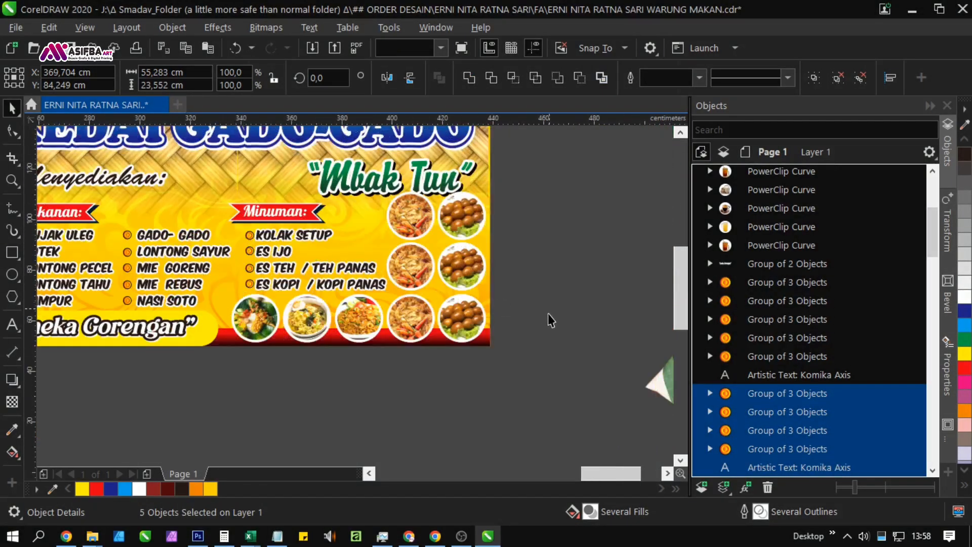
click(548, 314)
Step: Scale the nine round food photos down proportionally to about 91.8 cm wide, keeping them against the banner's lower right corner
drag(366, 176, 366, 174)
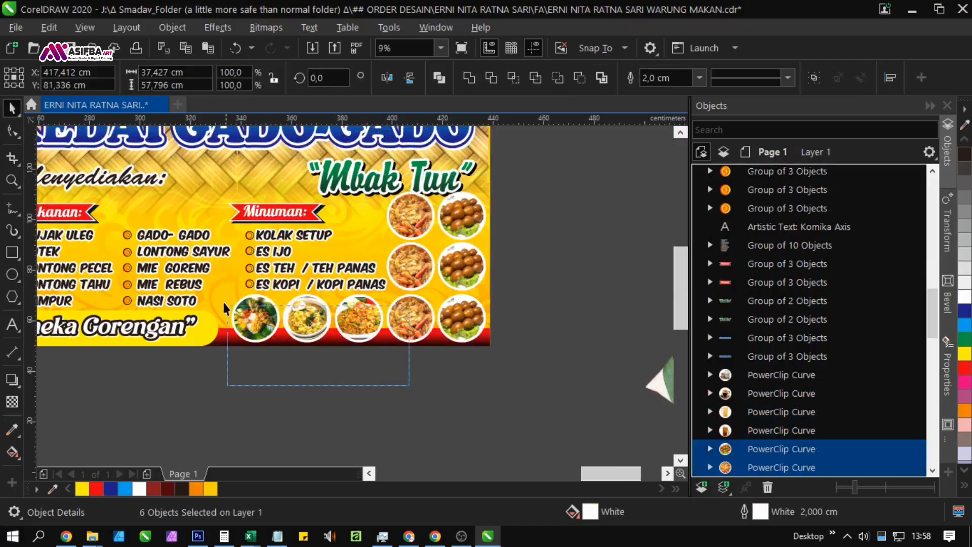
drag(212, 293, 213, 289)
scroll(291, 187, up, 2)
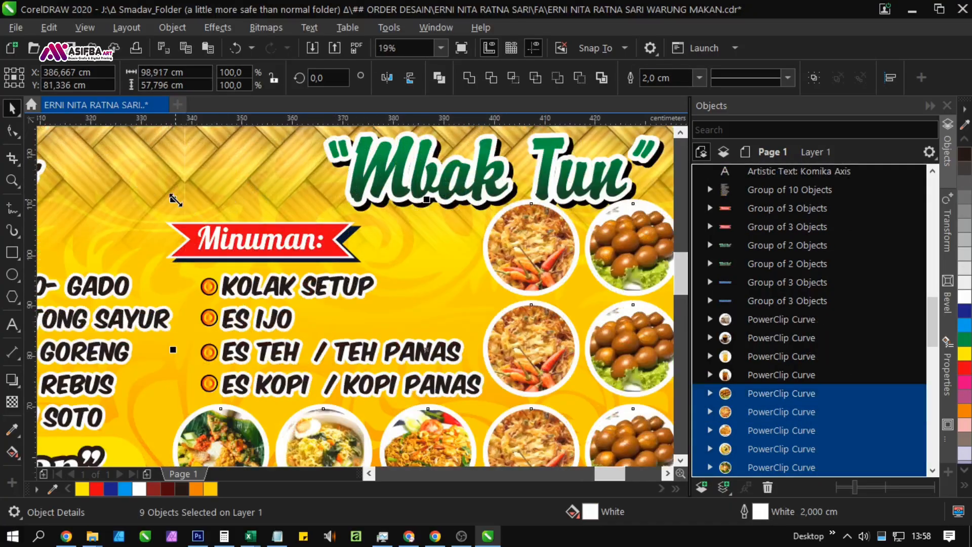
drag(183, 206, 192, 221)
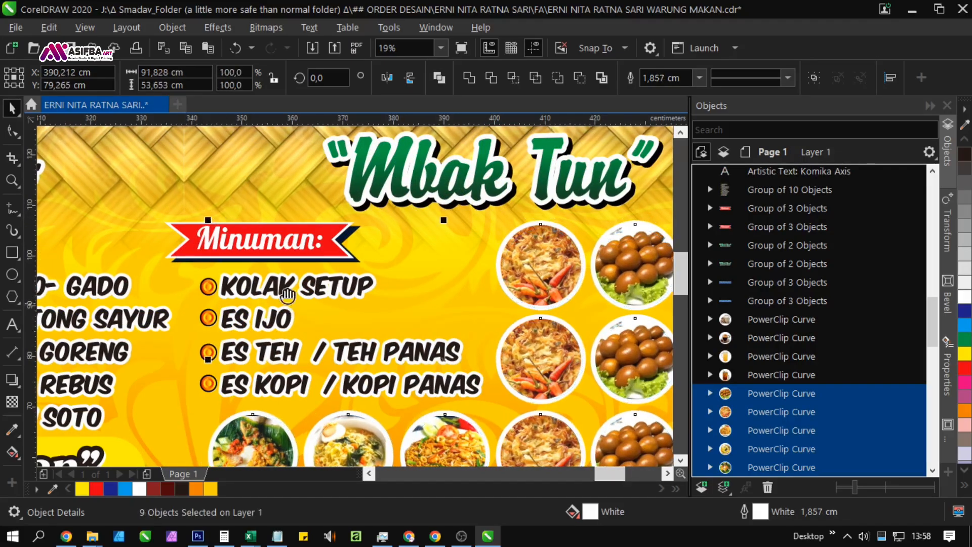
drag(289, 310, 290, 219)
scroll(291, 219, down, 1)
click(352, 358)
drag(494, 280, 493, 306)
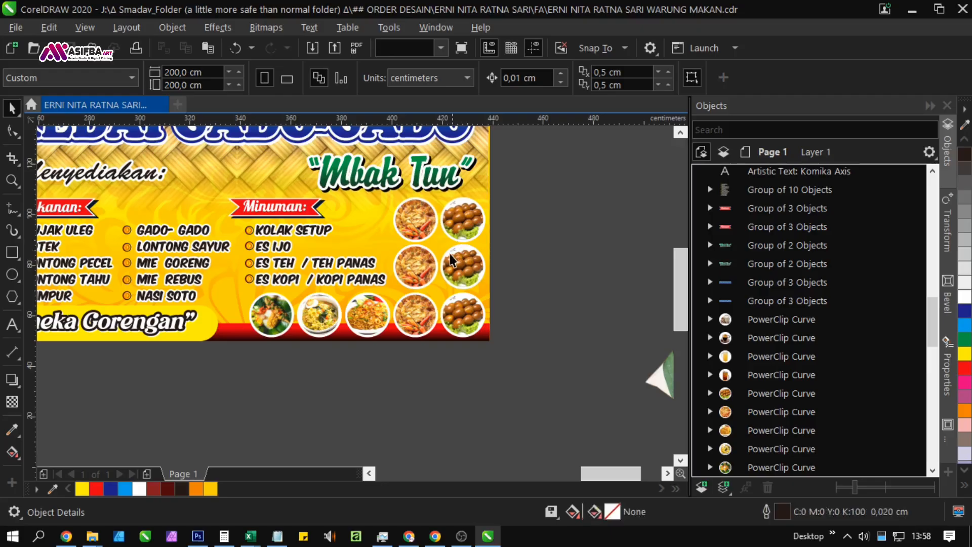
Step: Remove the PowerClip frames and their contents from the top pair of photos, leaving plain white circles
click(430, 223)
right_click(430, 223)
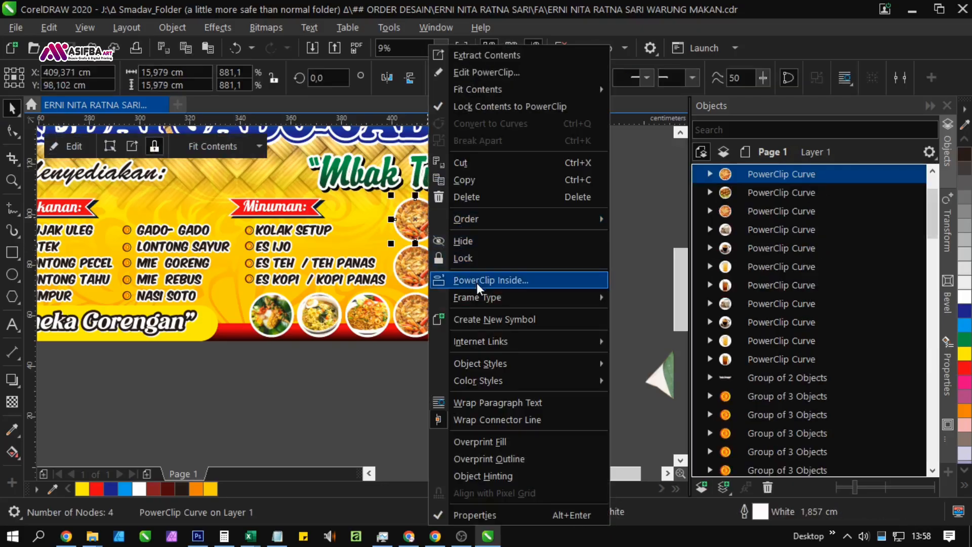
mouse_move(481, 302)
click(658, 338)
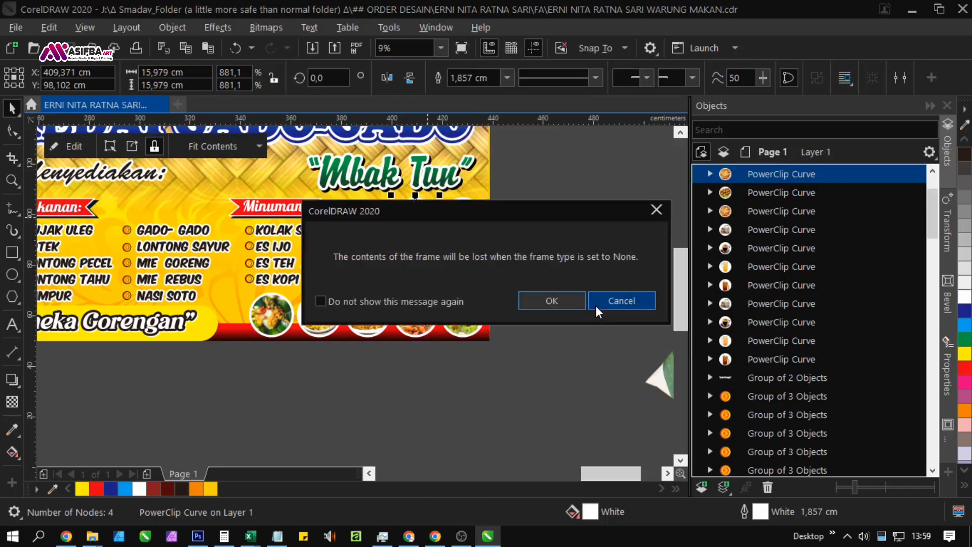
click(595, 305)
click(467, 223)
right_click(469, 223)
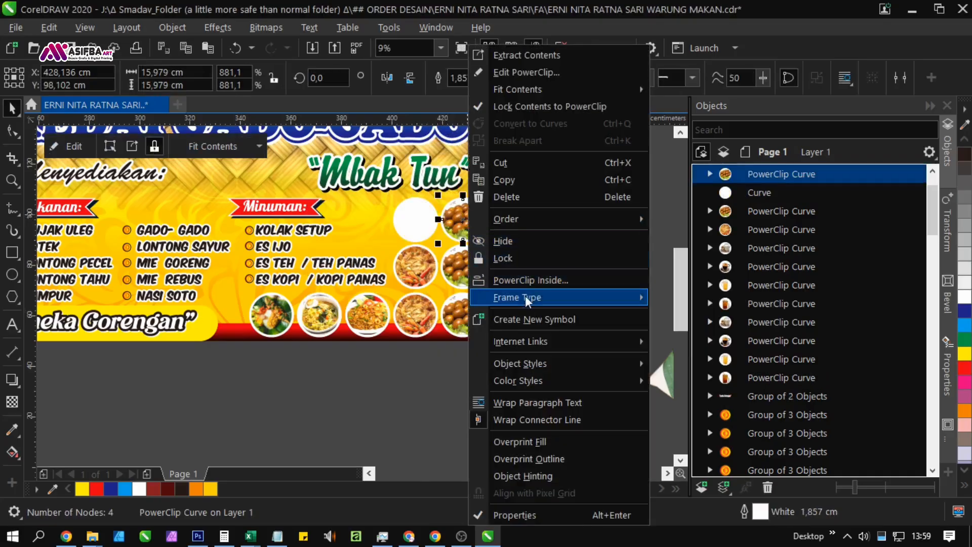
click(709, 338)
click(551, 300)
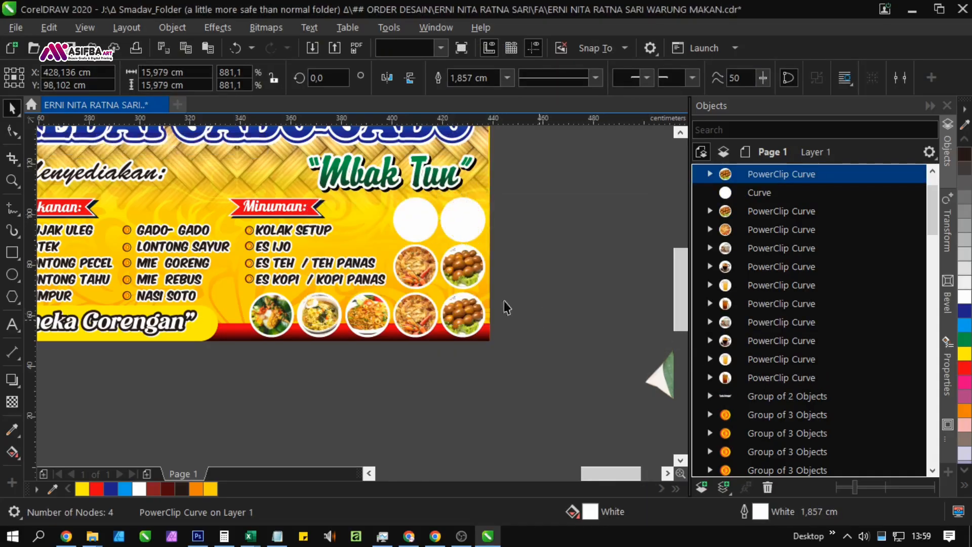
Step: Remove the PowerClip frames and their contents from the middle pair of photos above the row
right_click(407, 267)
mouse_move(602, 297)
click(653, 338)
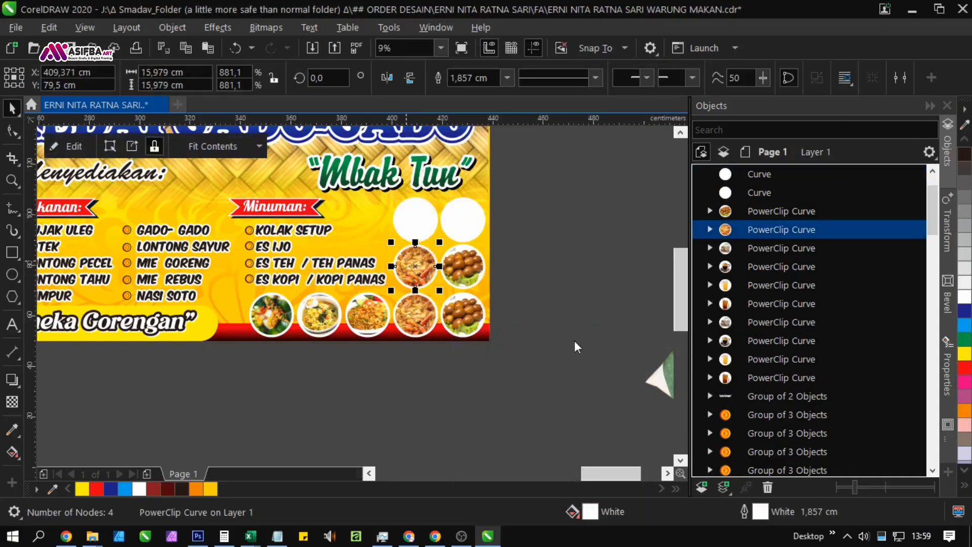
click(542, 300)
click(463, 266)
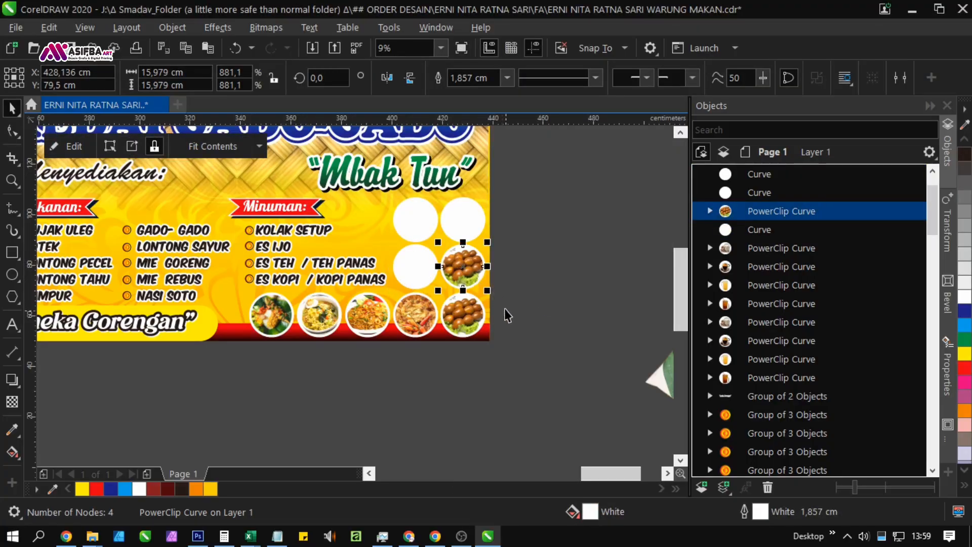
right_click(474, 274)
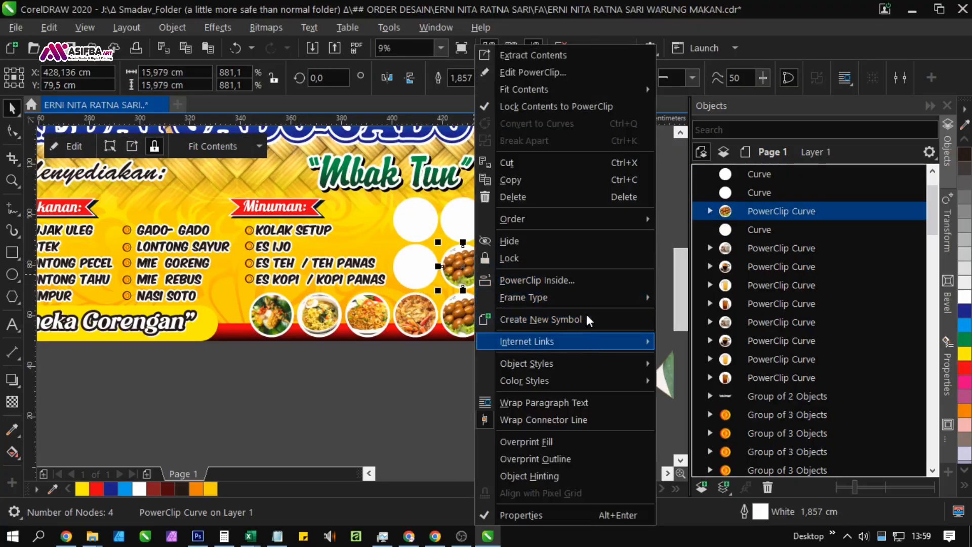
mouse_move(609, 299)
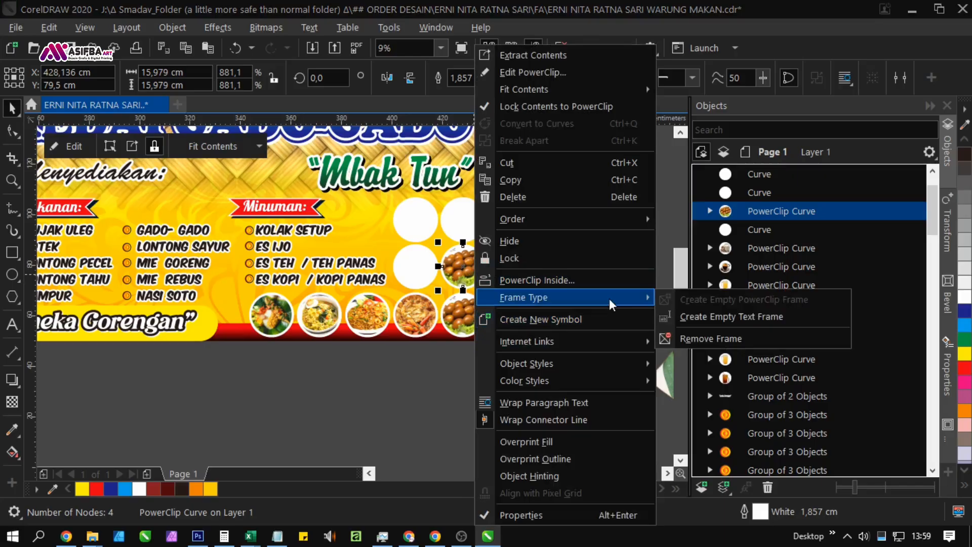
click(674, 336)
click(554, 299)
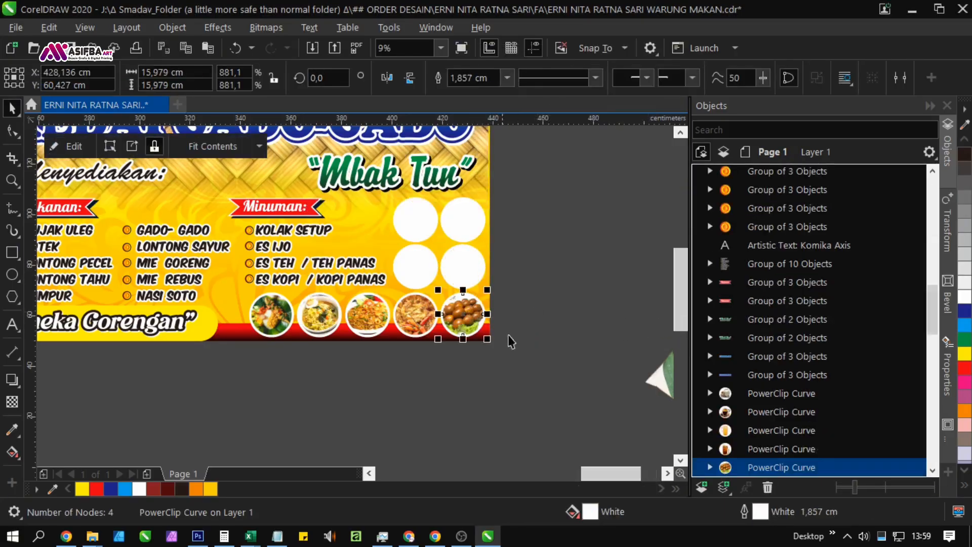
Step: Remove the PowerClip frames and their contents from the eggs and fritters photos in the bottom row
right_click(470, 322)
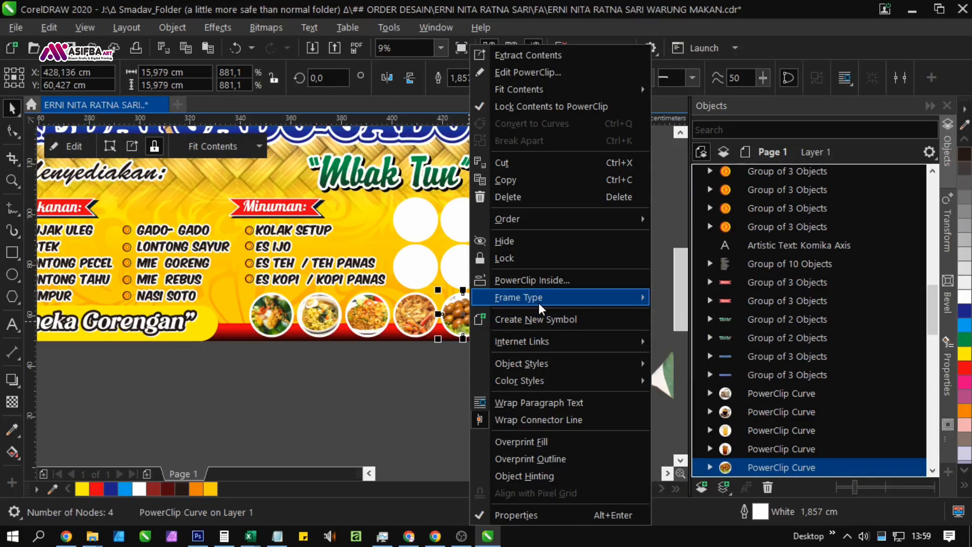
mouse_move(639, 299)
click(667, 336)
click(555, 303)
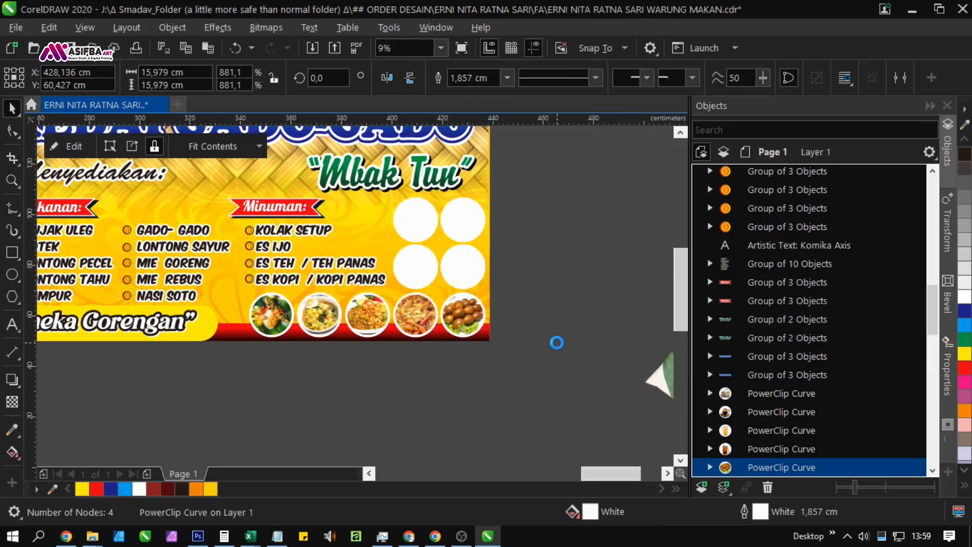
right_click(432, 317)
mouse_move(502, 298)
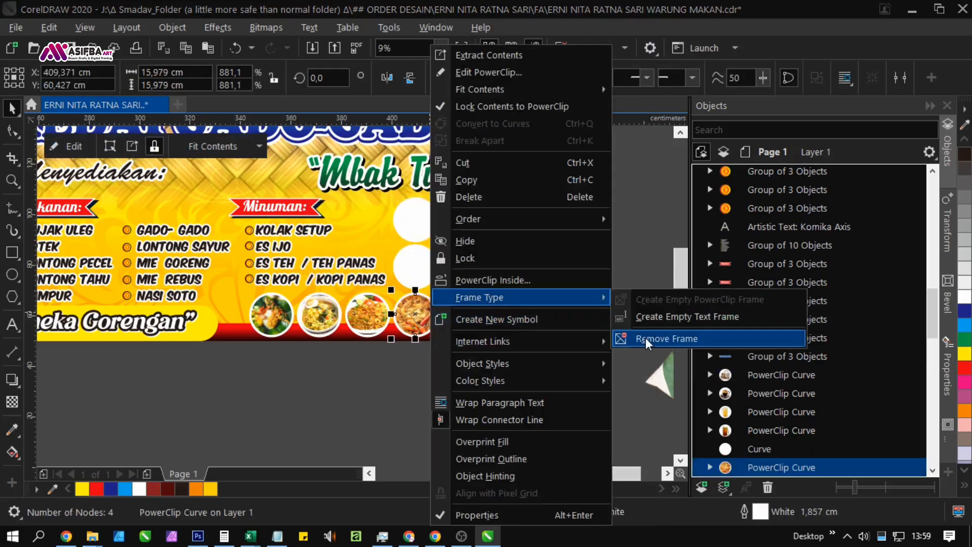
click(649, 339)
click(549, 303)
Step: Remove the PowerClip frames and their contents from the third and second photos in the bottom row
right_click(375, 314)
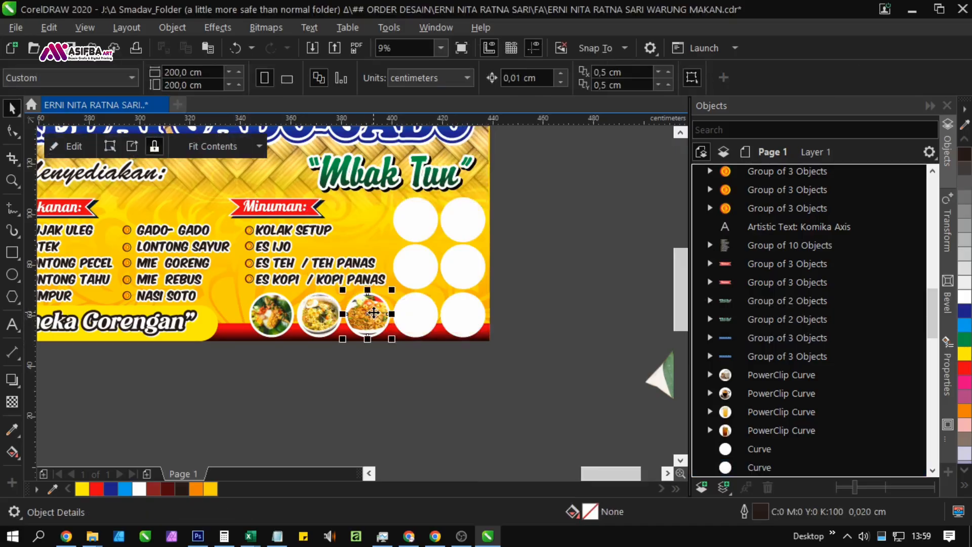
mouse_move(458, 299)
click(628, 336)
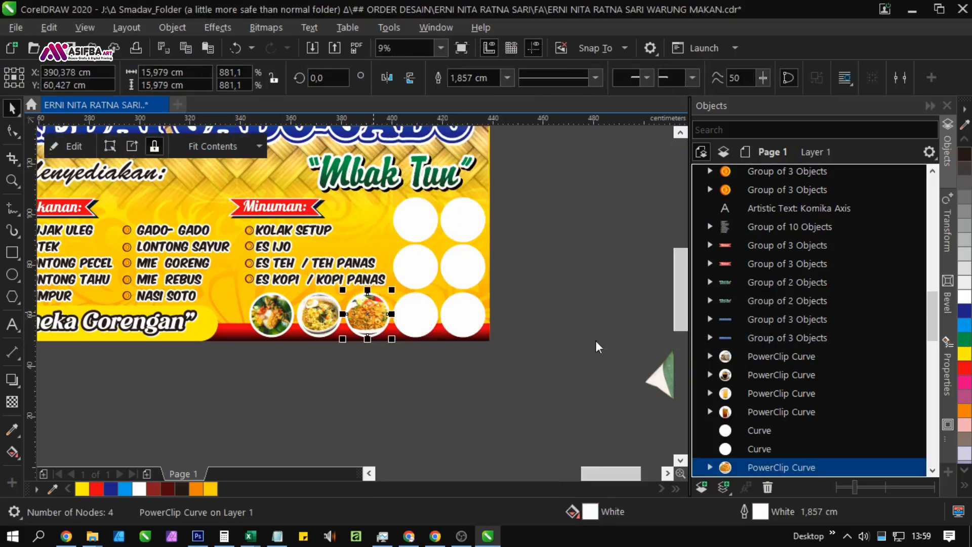
click(551, 302)
right_click(322, 314)
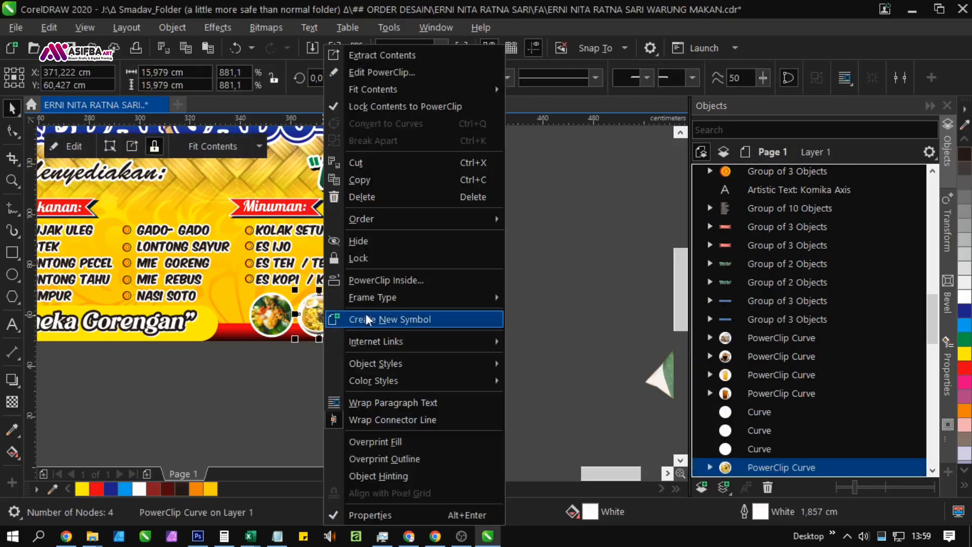
mouse_move(432, 303)
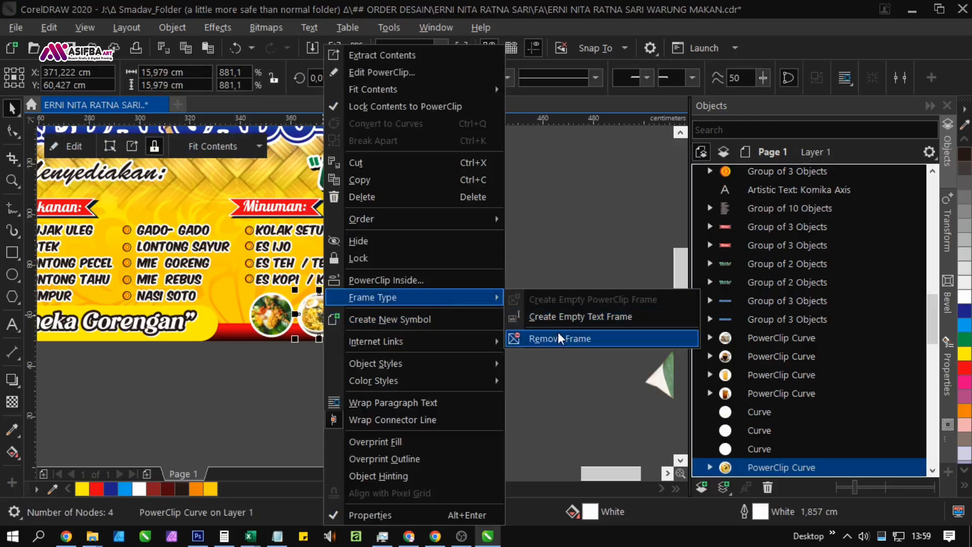
click(570, 336)
click(551, 301)
Step: Remove the PowerClip frame and its contents from the remaining leftmost photo in the bottom row
click(268, 314)
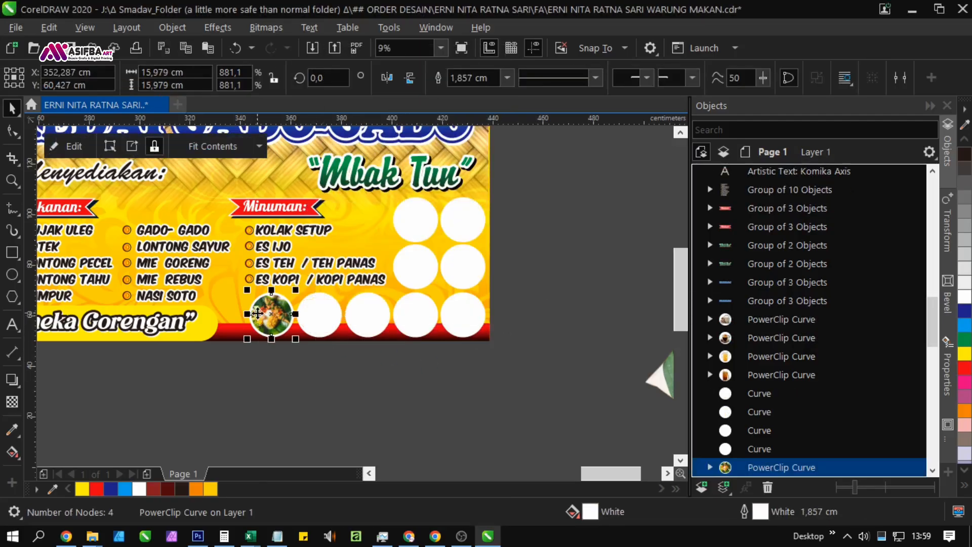
right_click(268, 314)
mouse_move(326, 297)
click(478, 338)
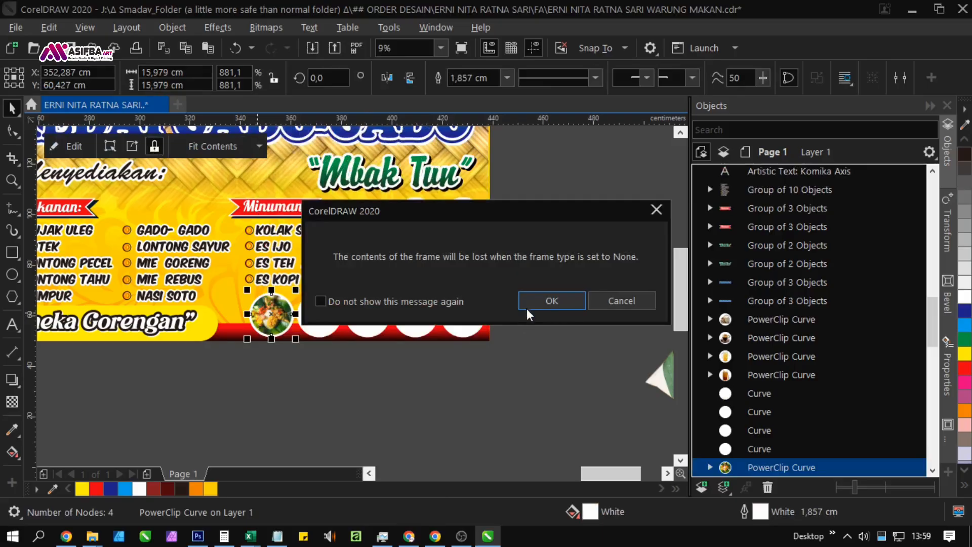
click(550, 301)
click(536, 383)
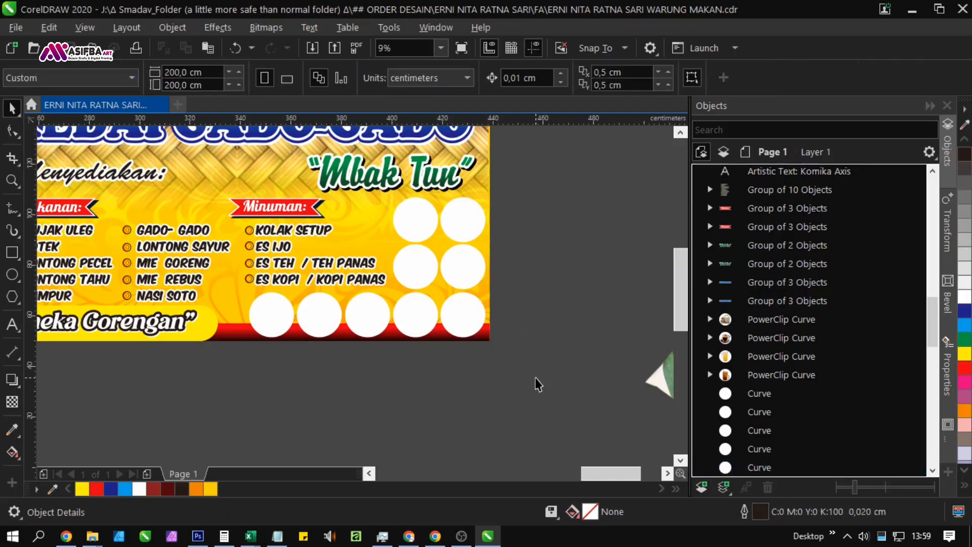
Step: Switch to Chrome's "es kopi" image results and examine the Pngtree milk iced coffee among the candidates
key(alt+Tab)
key(Tab)
scroll(669, 386, down, 1)
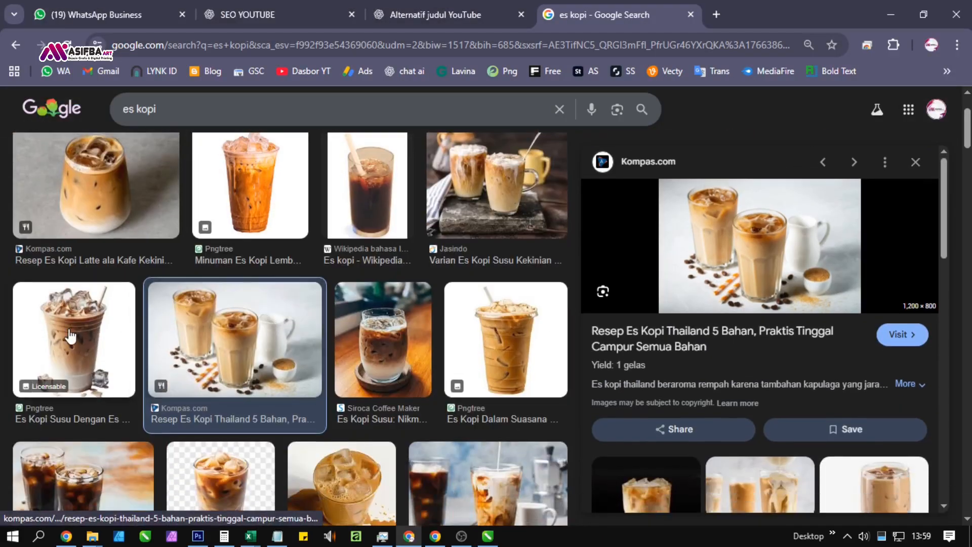
click(69, 336)
right_click(748, 298)
click(704, 336)
click(512, 18)
scroll(477, 347, down, 2)
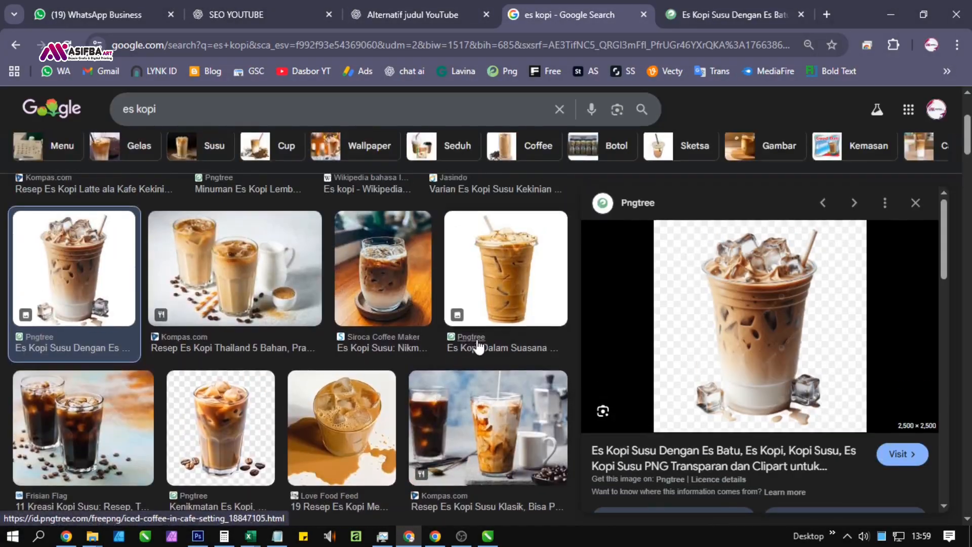
scroll(302, 455, down, 4)
scroll(157, 326, up, 4)
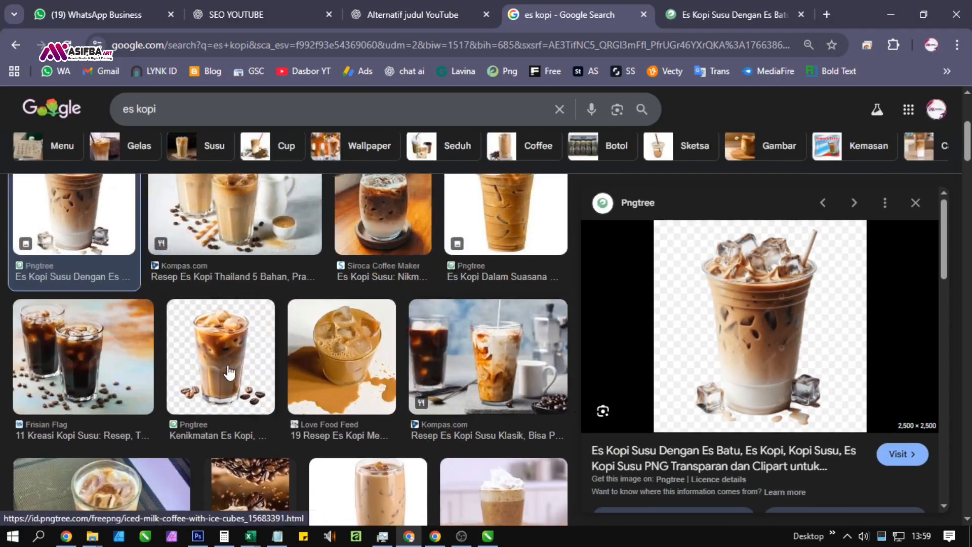
Step: View the "Kenikmatan Es Kopi" image on its Pngtree page and close the opened Pngtree pages
click(221, 354)
click(791, 411)
click(646, 197)
click(685, 14)
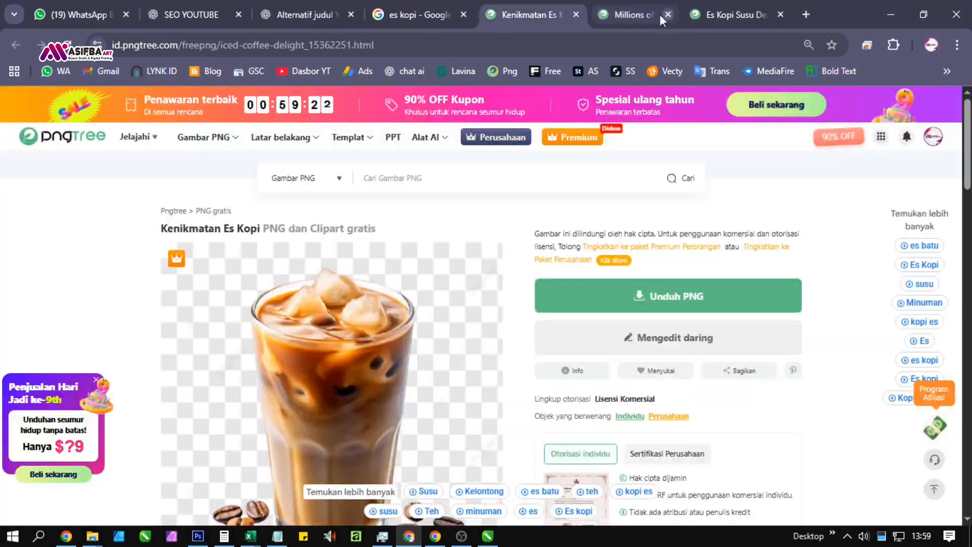
click(576, 14)
click(805, 14)
Step: Copy the Siroca "Es Kopi Susu" photo from the results and paste it in CorelDRAW outside the banner's right edge
click(397, 238)
scroll(798, 302, down, 2)
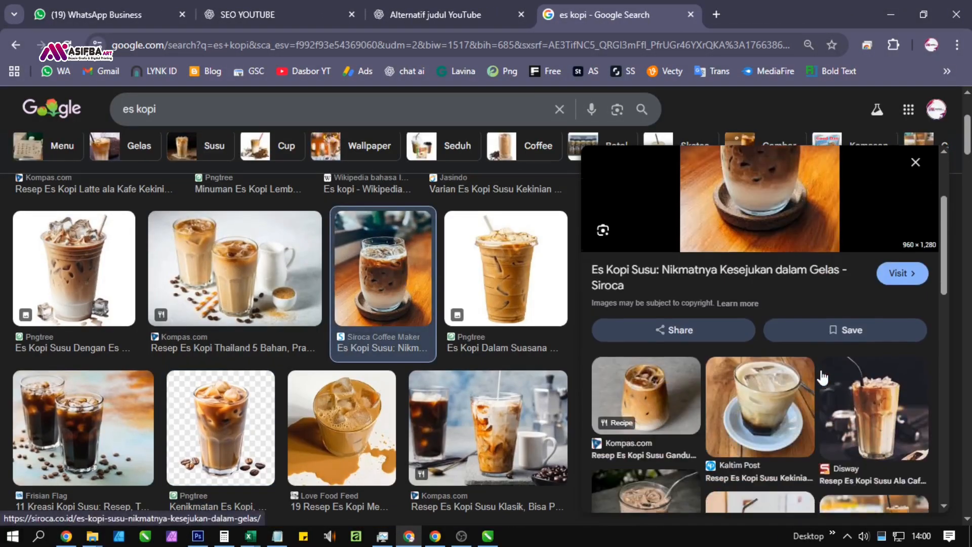
scroll(799, 302, up, 1)
right_click(799, 303)
click(653, 309)
click(891, 14)
right_click(469, 204)
click(520, 343)
drag(344, 310, 525, 389)
key(Escape)
Step: Copy "Rujak ulek" from the customer's WhatsApp message and search Google Images for it
key(alt+Tab)
click(117, 21)
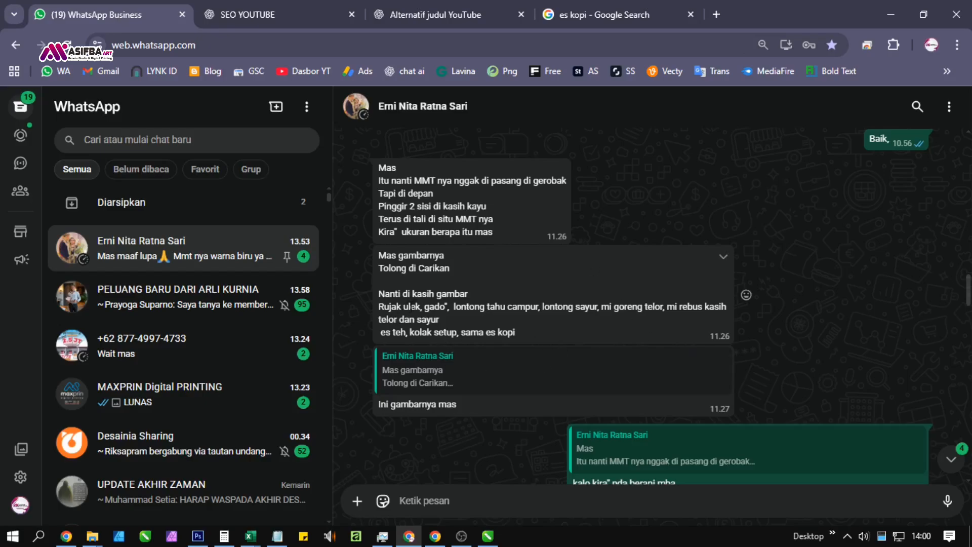
key(ctrl+c)
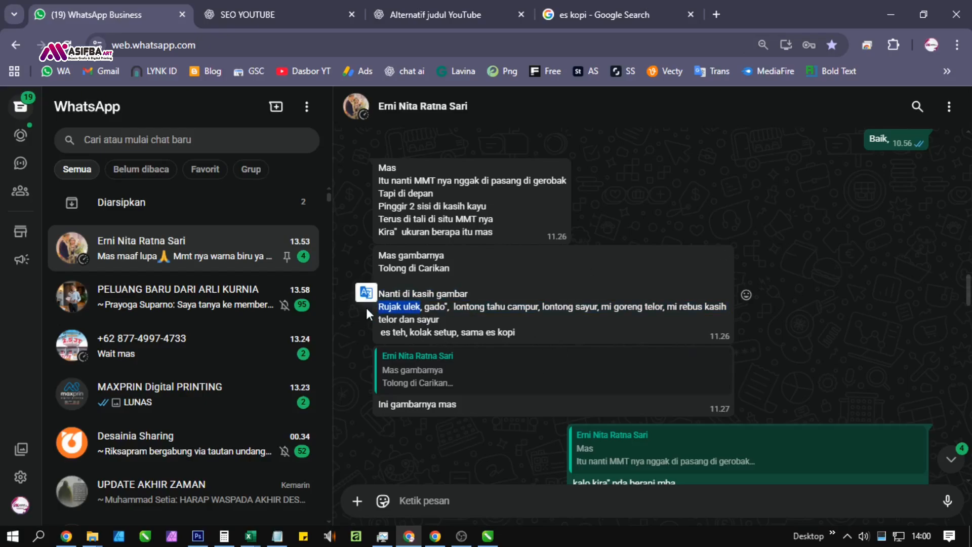
click(648, 15)
drag(186, 111, 82, 110)
key(ctrl+v)
key(Return)
Step: Copy the Yummy App photo "Rujak Ulek Kacang Almond" and paste it in CorelDRAW beside the banner
click(252, 438)
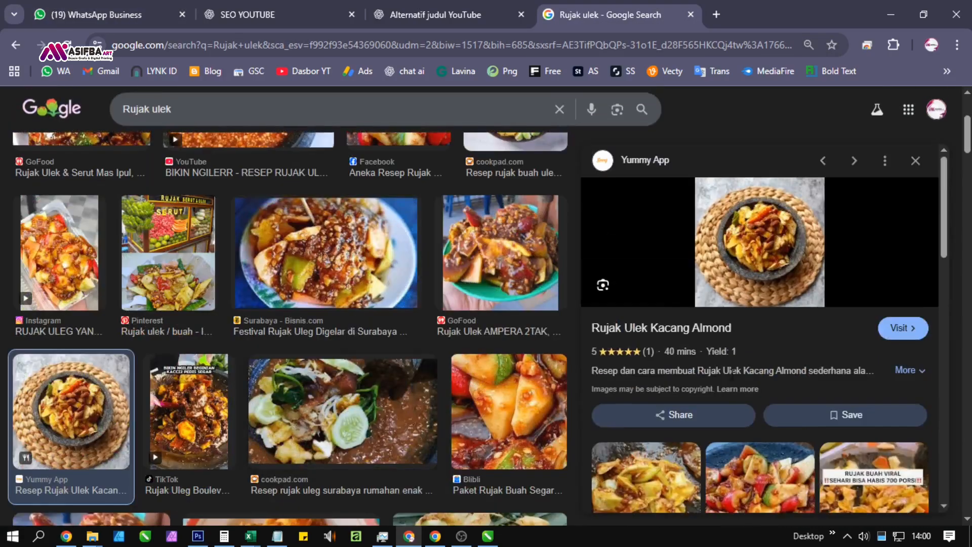
right_click(757, 243)
click(816, 402)
key(alt+Tab)
right_click(354, 439)
click(397, 378)
drag(353, 315, 358, 432)
Step: PowerClip the rujak ulek photo inside the left circle of the top pair
scroll(329, 388, up, 1)
scroll(330, 388, down, 1)
right_click(332, 388)
click(397, 292)
click(420, 215)
Step: Scale the rujak photo inside its circle to about 24 cm wide, reposition it and stretch its upper edge slightly
scroll(421, 213, up, 2)
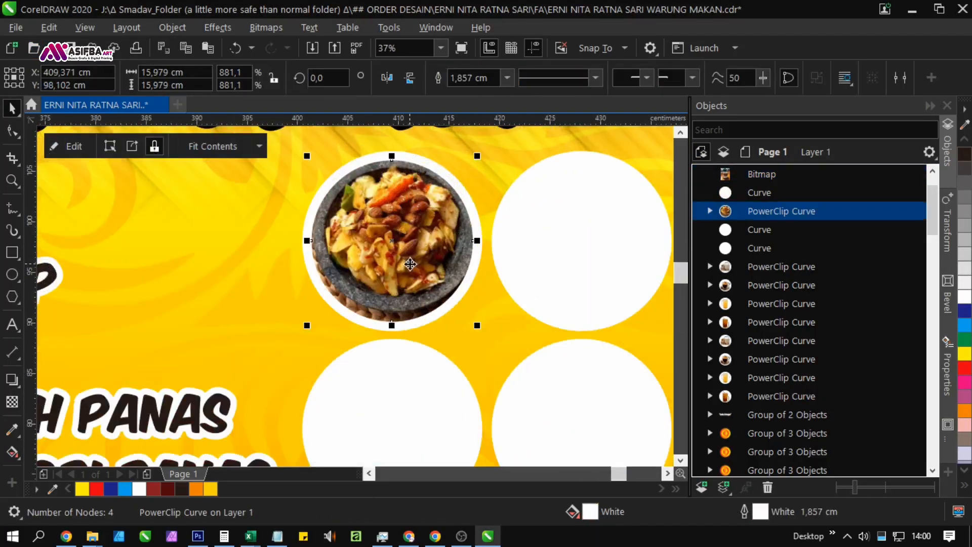
scroll(417, 272, down, 1)
alt+click(397, 256)
scroll(372, 241, up, 1)
drag(315, 398, 309, 404)
drag(458, 271, 458, 282)
scroll(425, 355, down, 1)
scroll(420, 203, up, 1)
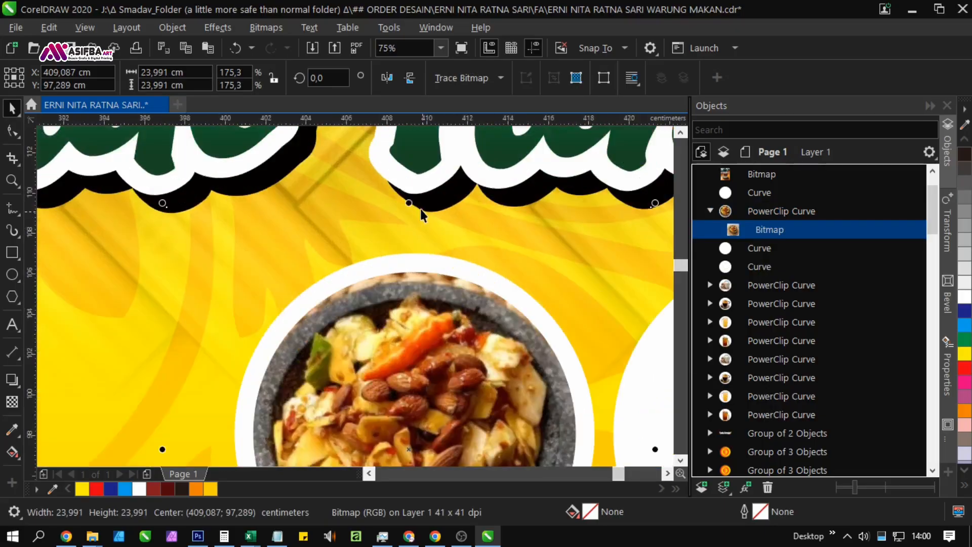
drag(409, 204, 408, 195)
scroll(339, 219, down, 3)
click(535, 290)
Step: Switch to Chrome and search Google Images for "gado gado"
key(alt+Tab)
key(ctrl+Tab)
key(ctrl+shift+Tab)
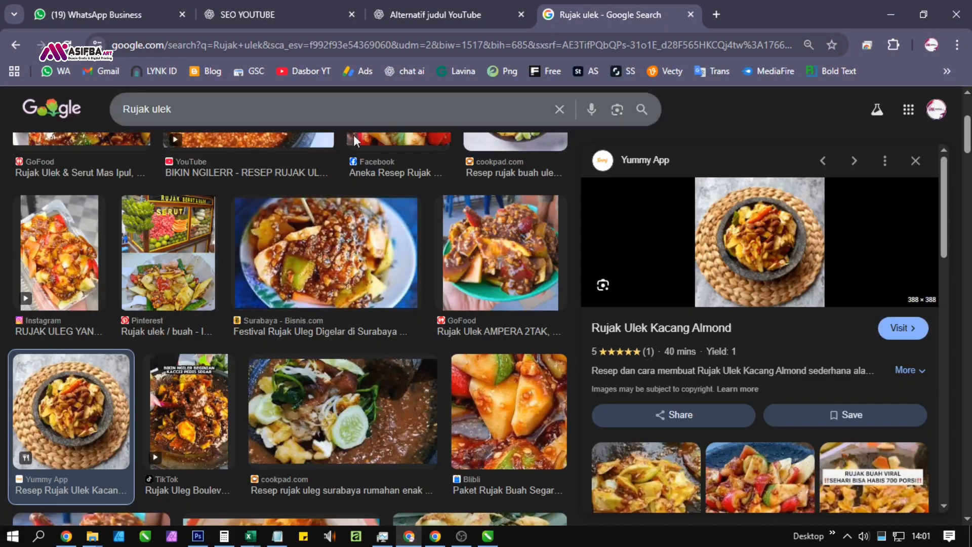
drag(213, 113, 70, 122)
text(gado gado)
key(Return)
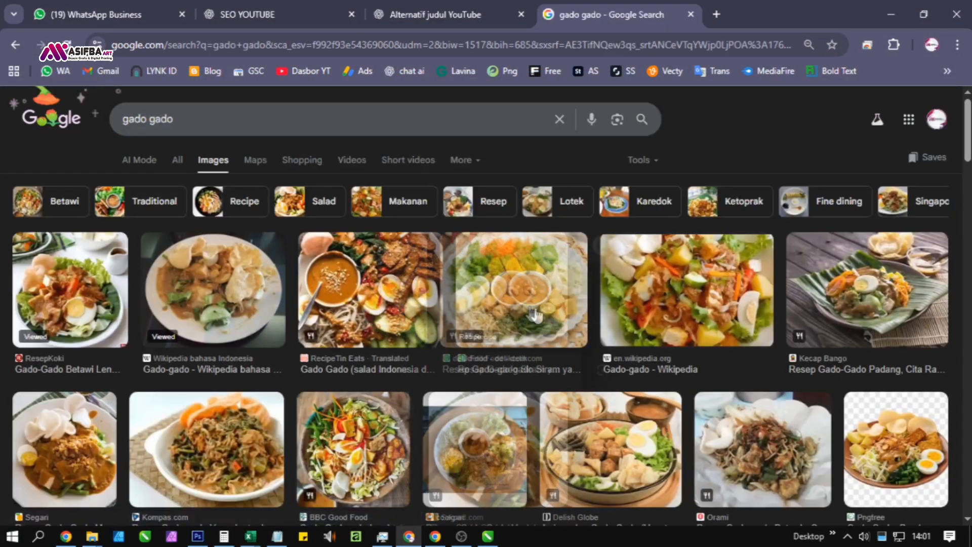
Step: Copy the detikFood "Resep Gado-gado Siram" photo and paste it in CorelDRAW beside the banner
click(512, 287)
right_click(785, 298)
click(729, 400)
click(891, 14)
scroll(482, 240, up, 1)
right_click(482, 241)
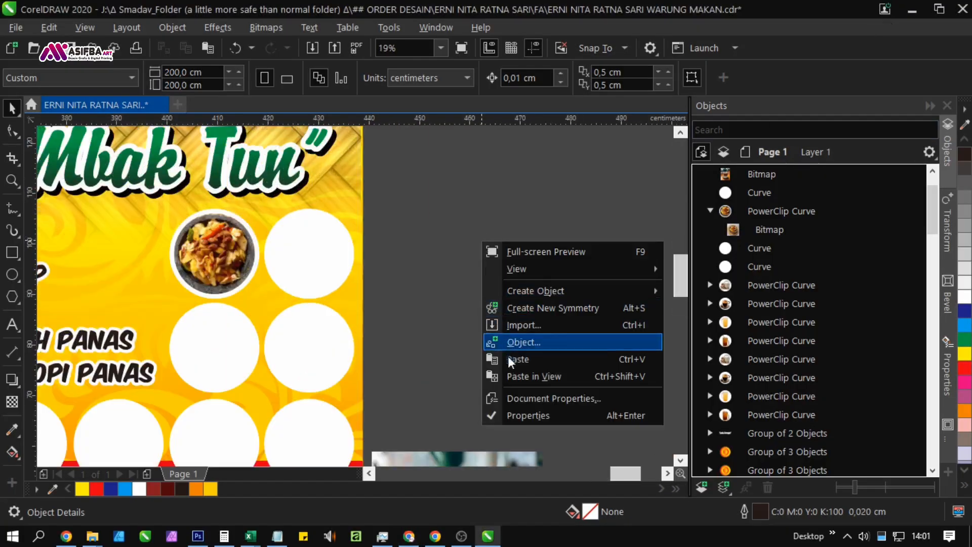
click(513, 359)
drag(385, 317, 541, 314)
Step: PowerClip the gado-gado photo inside the right circle of the top pair and scale it to about 19.2 cm wide
right_click(536, 306)
click(571, 292)
click(333, 251)
scroll(333, 251, up, 2)
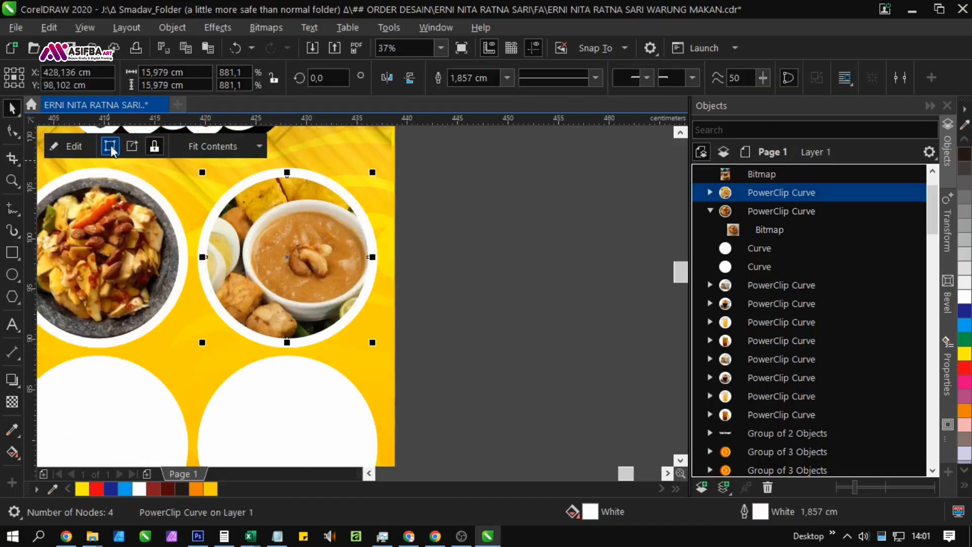
click(110, 146)
drag(528, 434, 386, 350)
drag(300, 285, 307, 293)
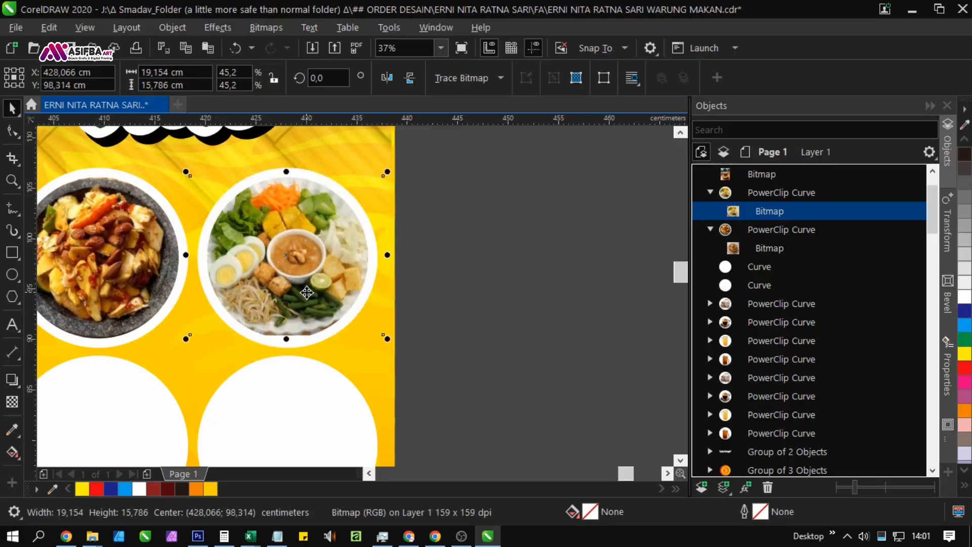
Step: Stretch the gado-gado photo to about 16.8 cm high and shift it to fill its circle
drag(285, 340, 289, 351)
scroll(324, 327, down, 1)
scroll(312, 282, up, 2)
drag(299, 285, 297, 275)
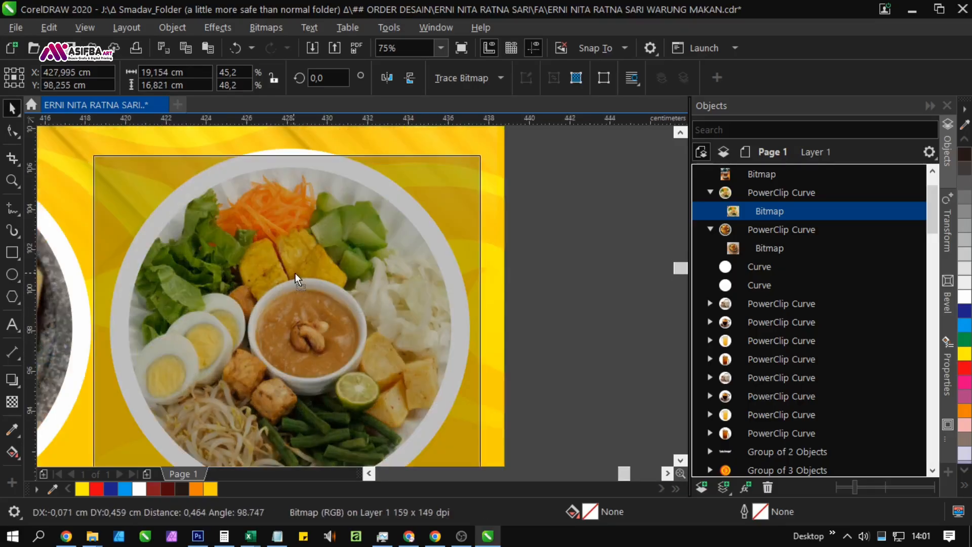
scroll(298, 274, down, 2)
click(487, 336)
Step: Check the customer's menu list in WhatsApp and search Google Images for "lontong tahu campur"
key(alt+Tab)
key(ctrl+Tab)
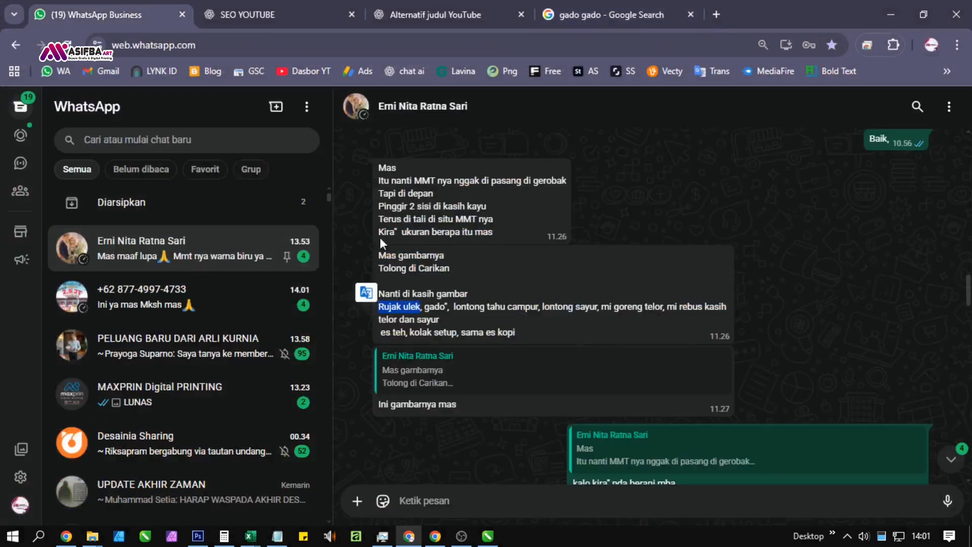
click(583, 21)
drag(212, 119, 25, 115)
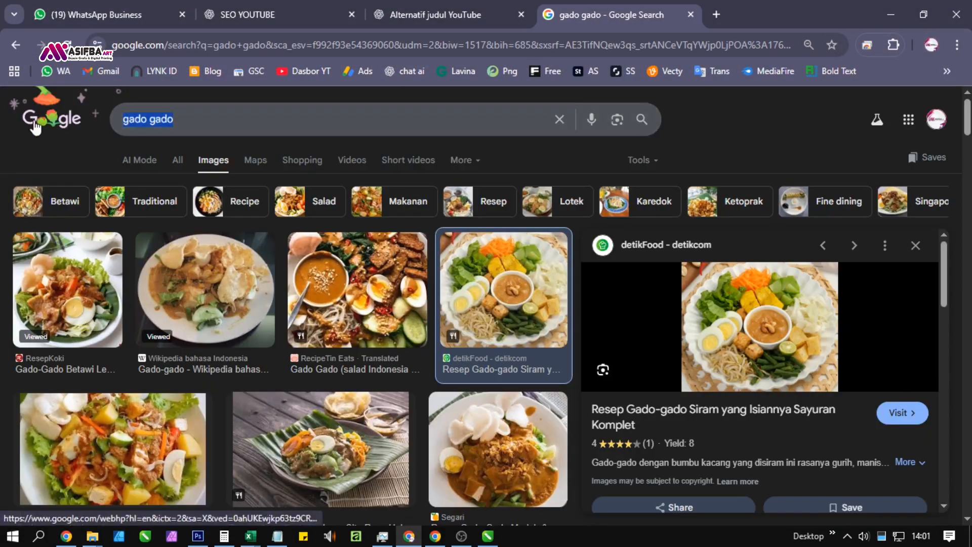
text(lontong tahu)
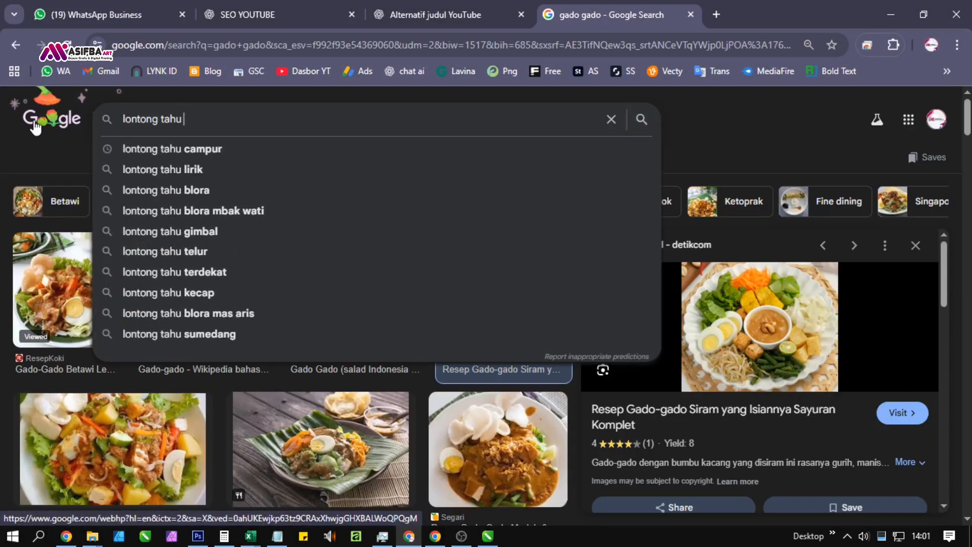
click(172, 149)
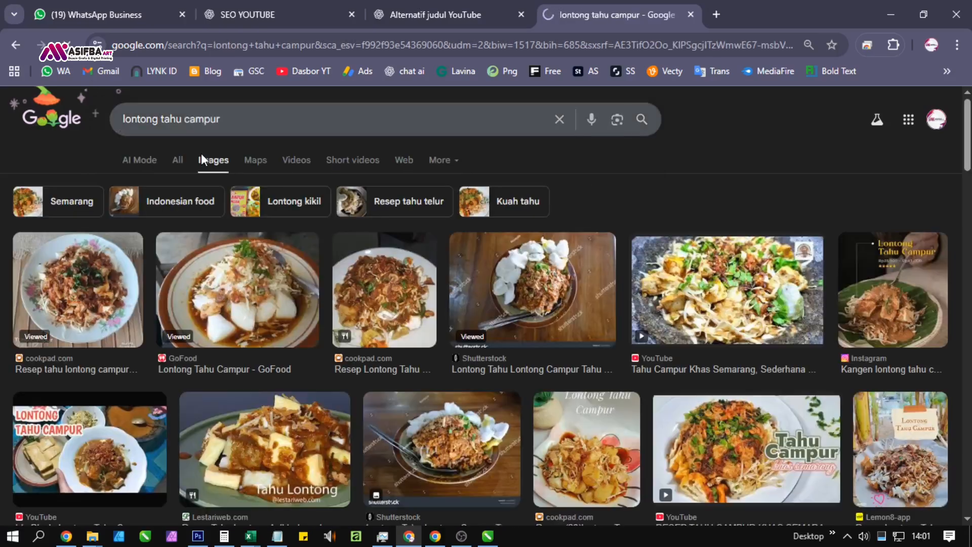
Step: Preview several lontong tahu campur results and copy the GoFood photo
click(238, 308)
click(915, 246)
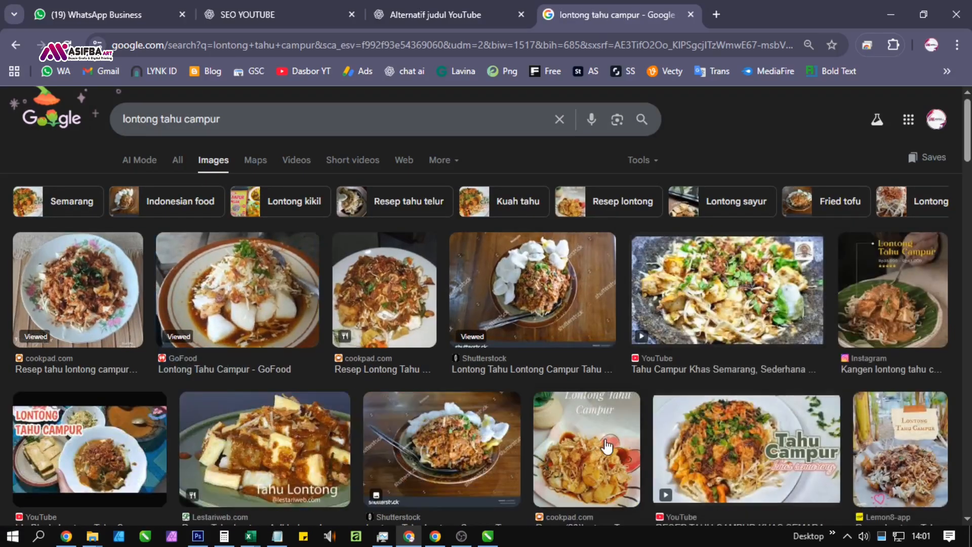
scroll(235, 435, down, 1)
click(236, 425)
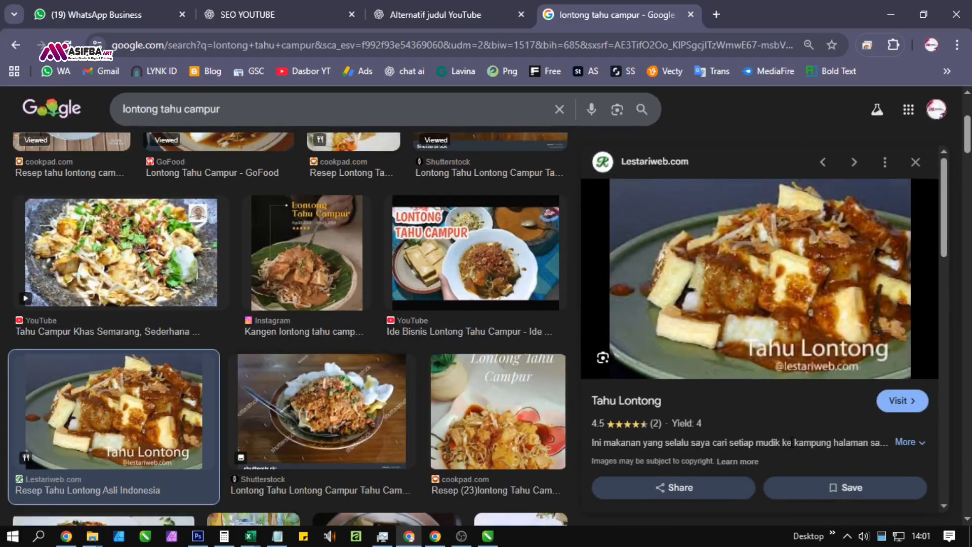
click(139, 301)
scroll(139, 301, up, 3)
click(247, 238)
right_click(770, 298)
click(783, 395)
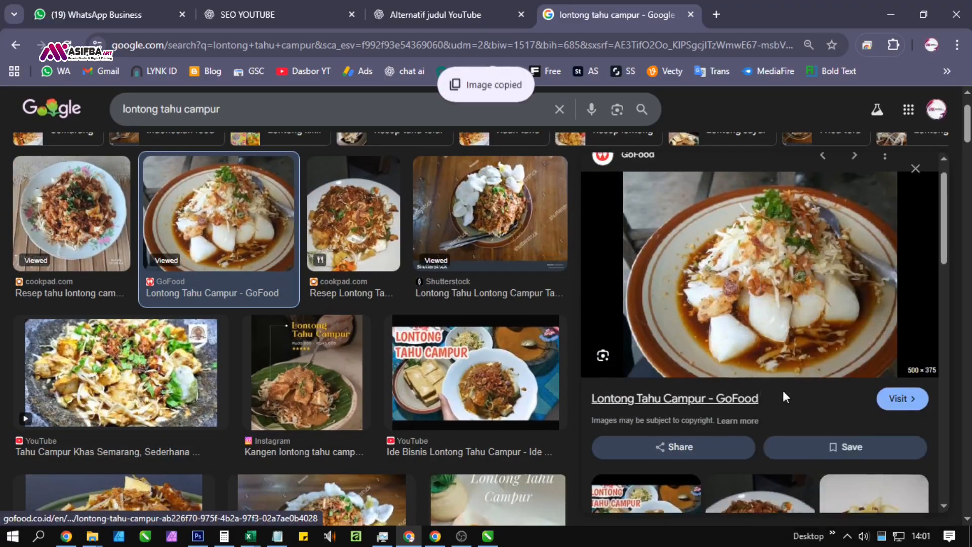
Step: Copy the related Instagram photo of lontong tahu campur and paste it into the banner document in CorelDRAW
scroll(782, 391, down, 4)
click(823, 383)
right_click(770, 329)
click(842, 400)
right_click(815, 307)
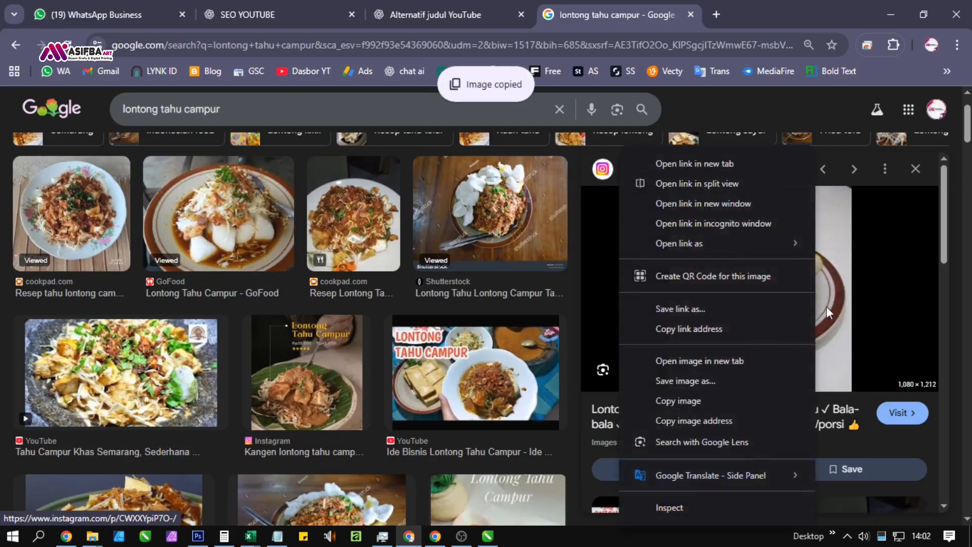
click(726, 401)
click(890, 15)
drag(403, 317, 451, 230)
right_click(451, 229)
click(489, 362)
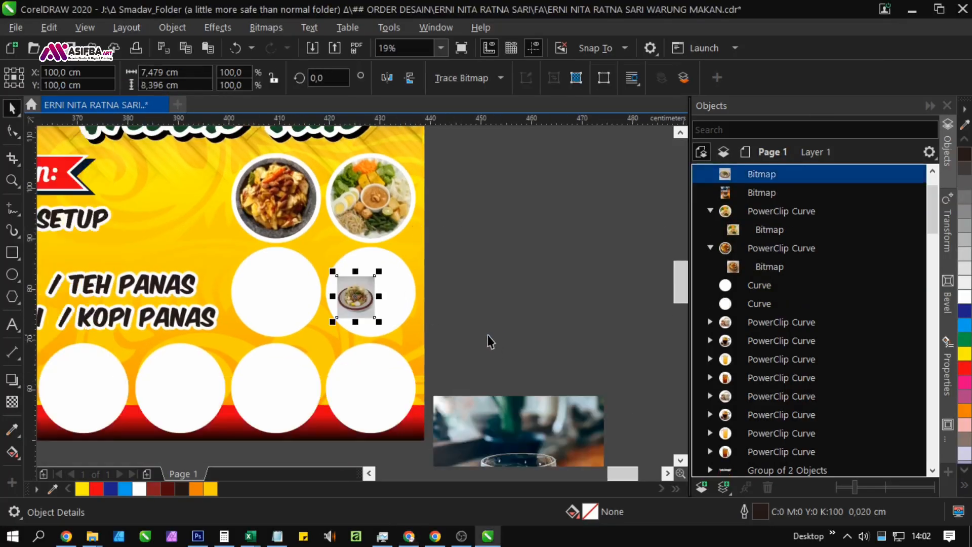
Step: Enlarge the lontong tahu campur photo, move it beside the banner and PowerClip it inside the middle pair's left circle
drag(379, 322, 412, 359)
drag(402, 305, 519, 300)
right_click(517, 301)
click(552, 162)
click(303, 289)
drag(319, 288, 396, 321)
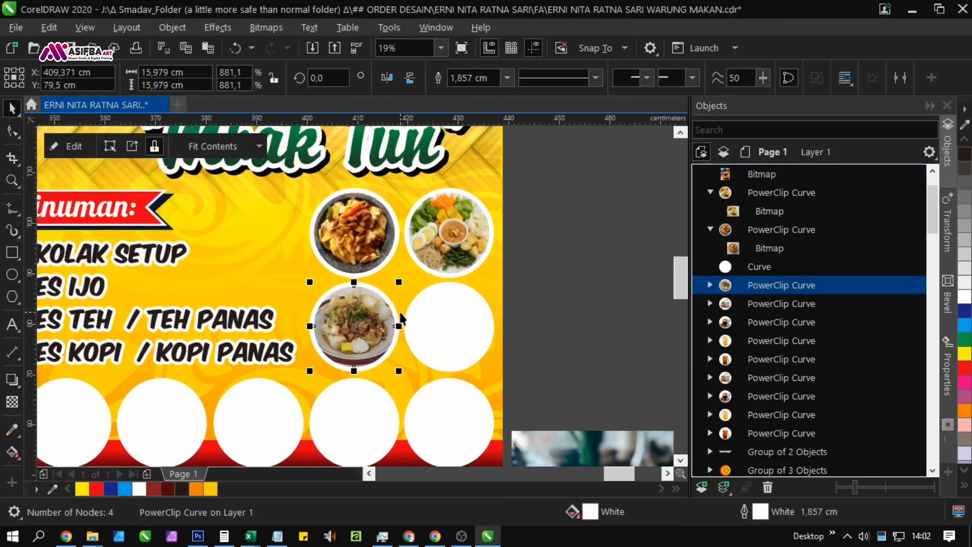
Step: Scale the lontong tahu campur photo inside its circle to about 20.1 by 22.6 cm
scroll(397, 321, up, 1)
click(107, 149)
drag(456, 458, 445, 448)
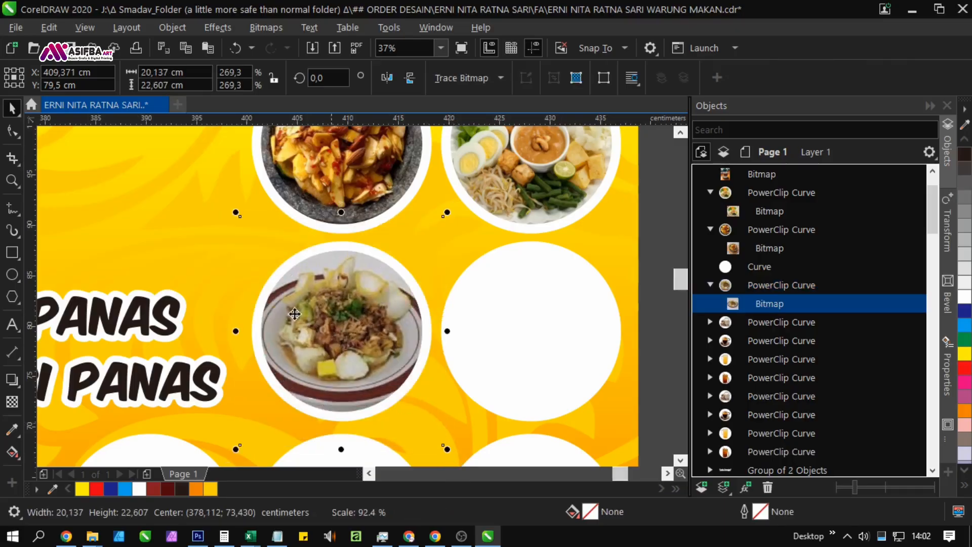
scroll(293, 312, down, 1)
click(399, 386)
Step: Check the next dish in the customer's WhatsApp message and search Google Images for "lontong sayur"
click(408, 536)
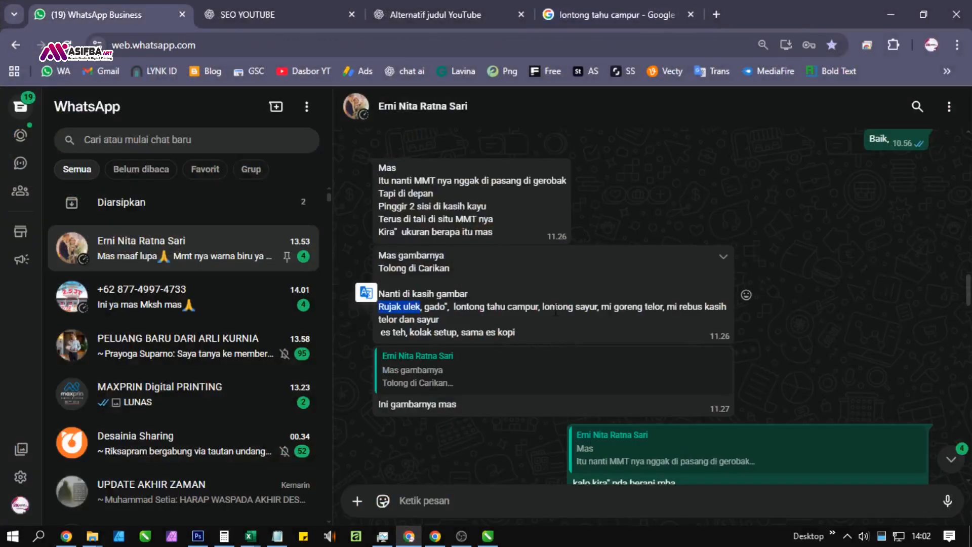
click(605, 6)
click(362, 122)
key(ctrl+BackSpace)
key(ctrl+BackSpace)
text(sayur)
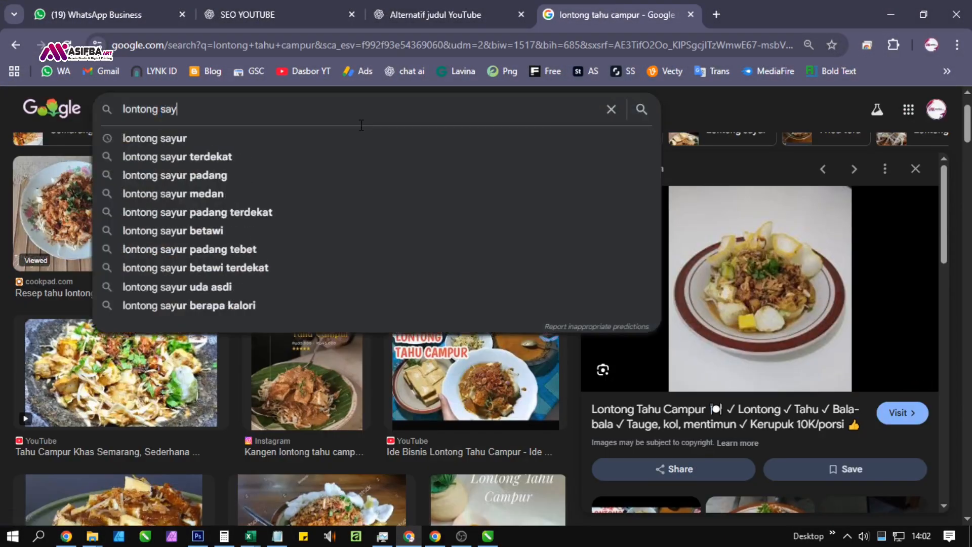
key(Return)
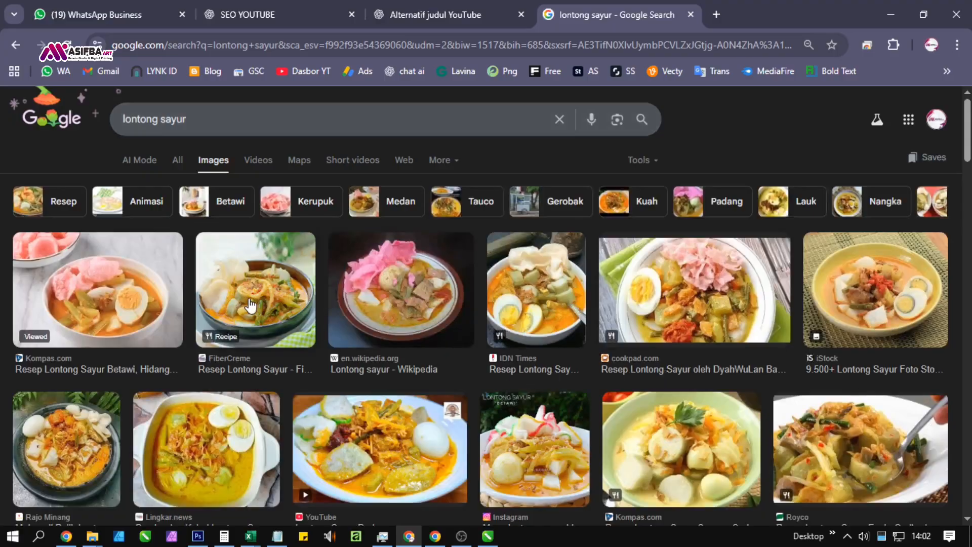
Step: Copy the FiberCreme lontong sayur photo and paste it in CorelDRAW outside the banner's right edge
click(249, 300)
right_click(765, 342)
click(821, 405)
click(891, 14)
right_click(573, 301)
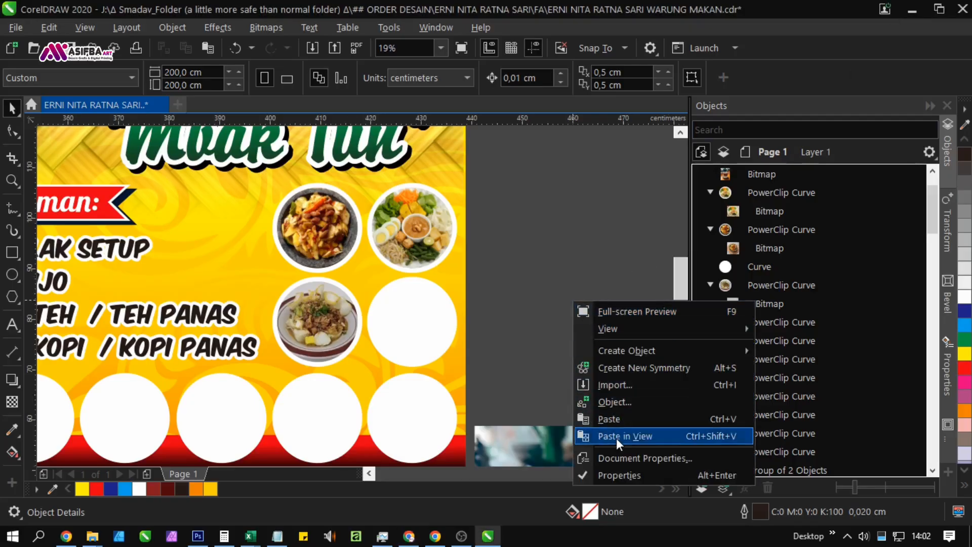
click(617, 439)
drag(437, 330, 657, 350)
drag(582, 369, 410, 362)
Step: Scale the lontong sayur photo down and PowerClip it inside the right circle of the middle pair
scroll(410, 361, up, 1)
scroll(410, 362, down, 1)
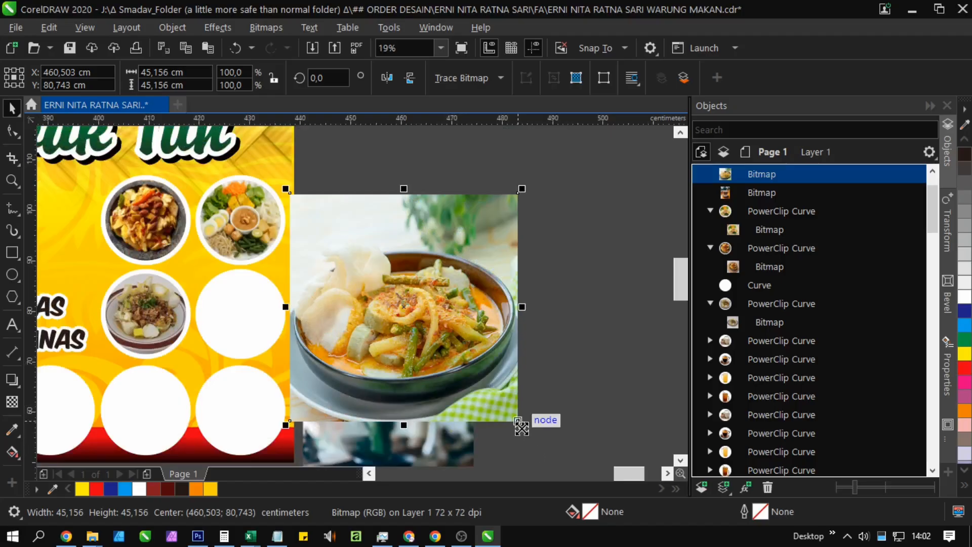
drag(521, 428, 470, 400)
right_click(430, 304)
click(486, 295)
click(260, 299)
scroll(262, 299, up, 1)
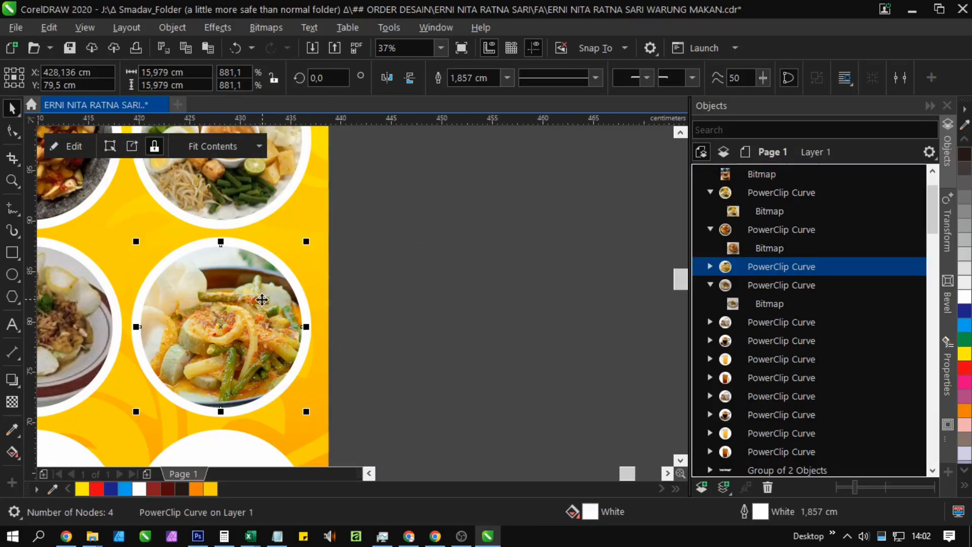